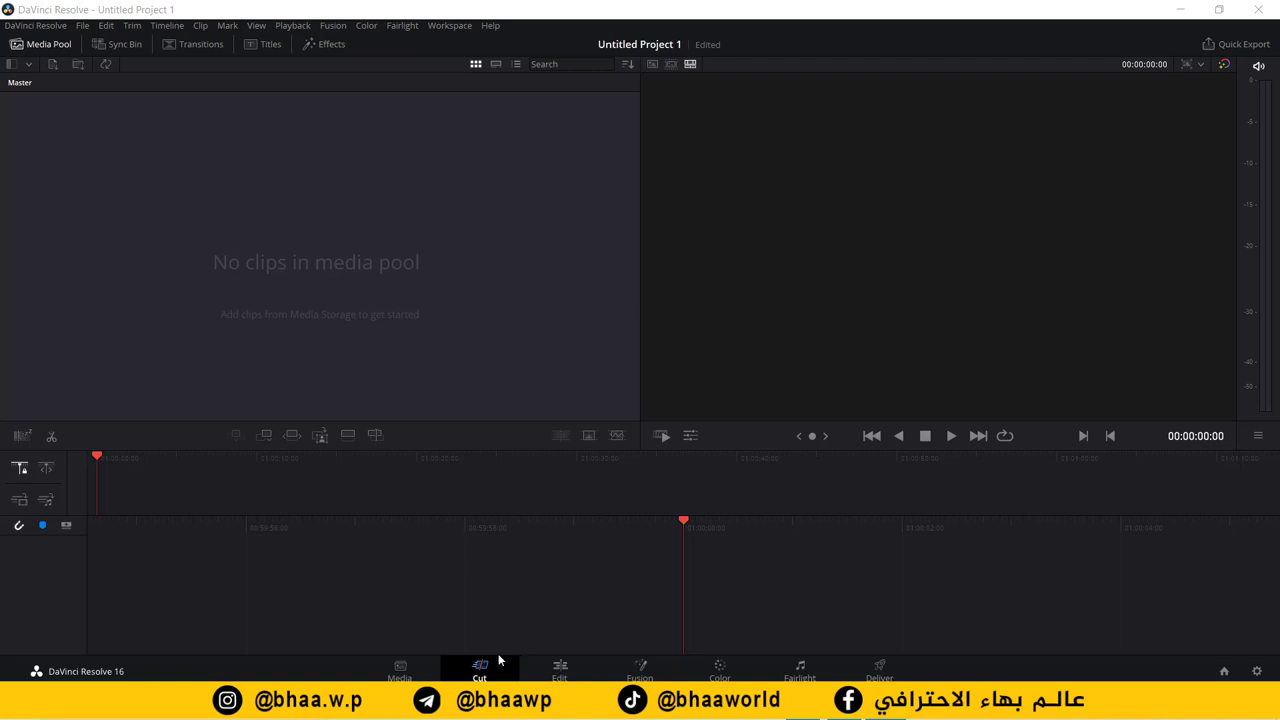
Step: Switch from the Cut page to the Edit page and open the File menu
left_click(561, 671)
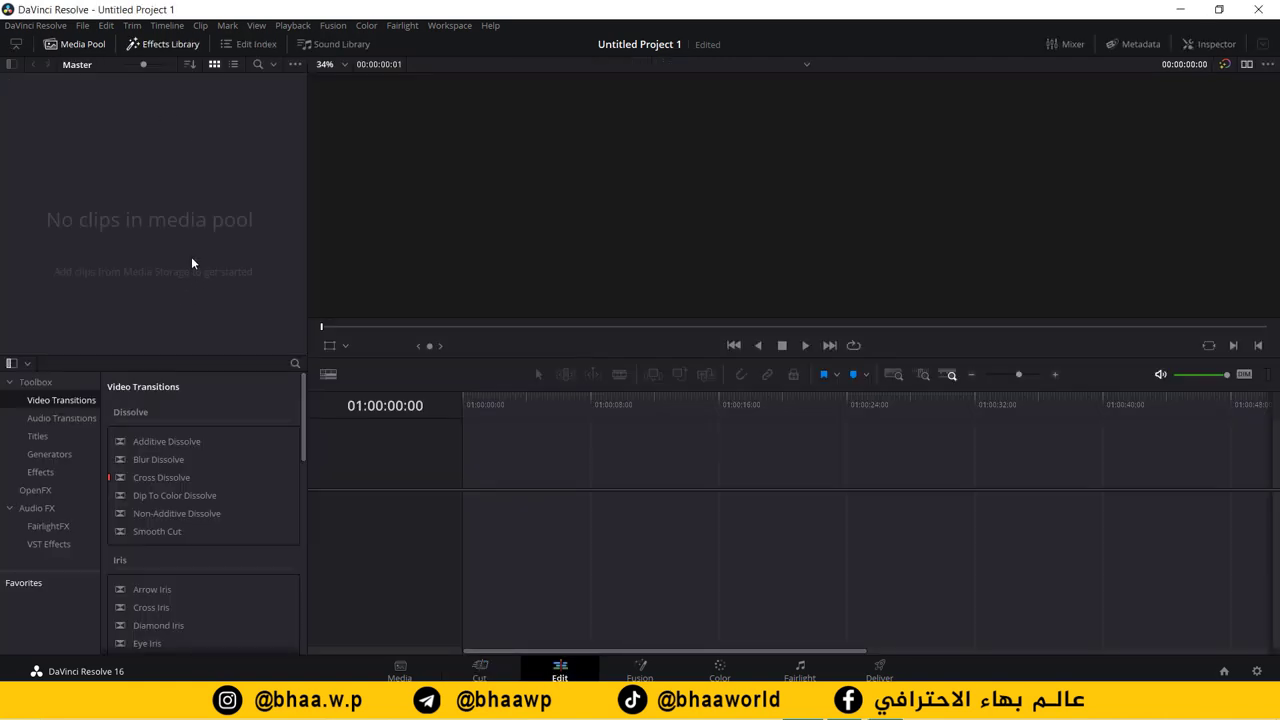
left_click(83, 26)
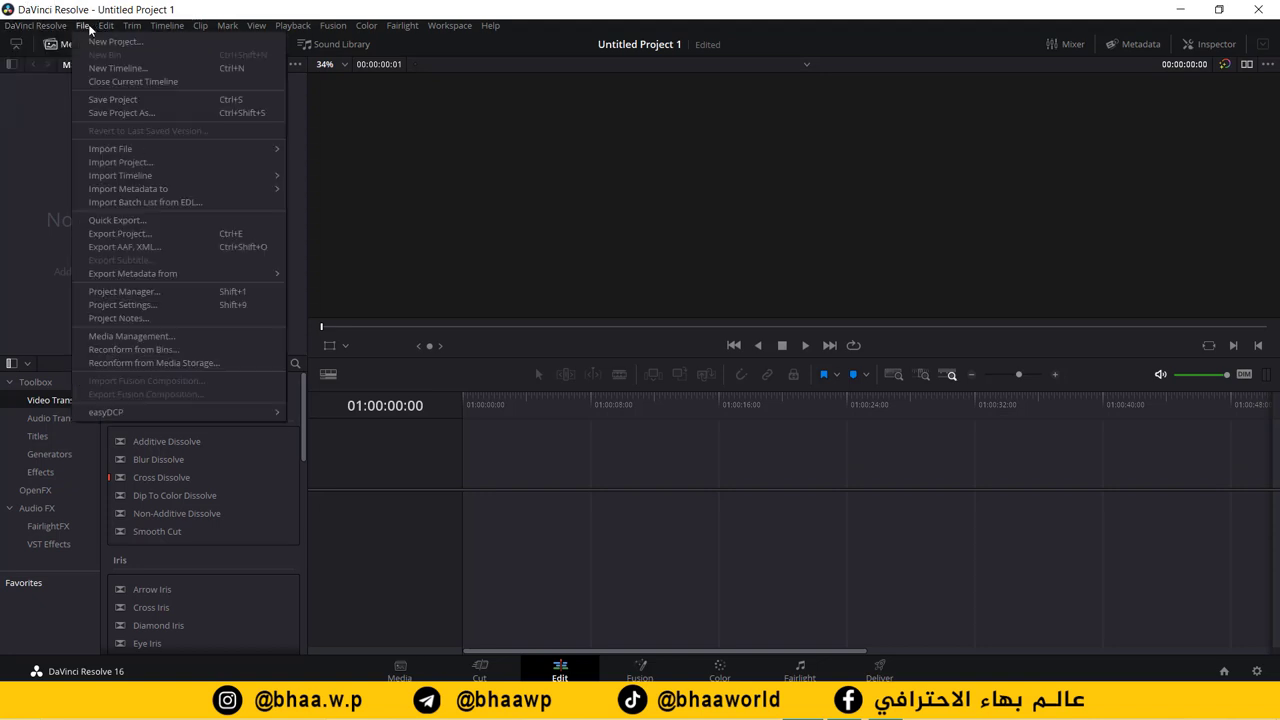
Step: Start Import Media and select the Panadol Night PNG and JPG images and the voiceover WAV
mouse_move(160, 190)
mouse_move(210, 146)
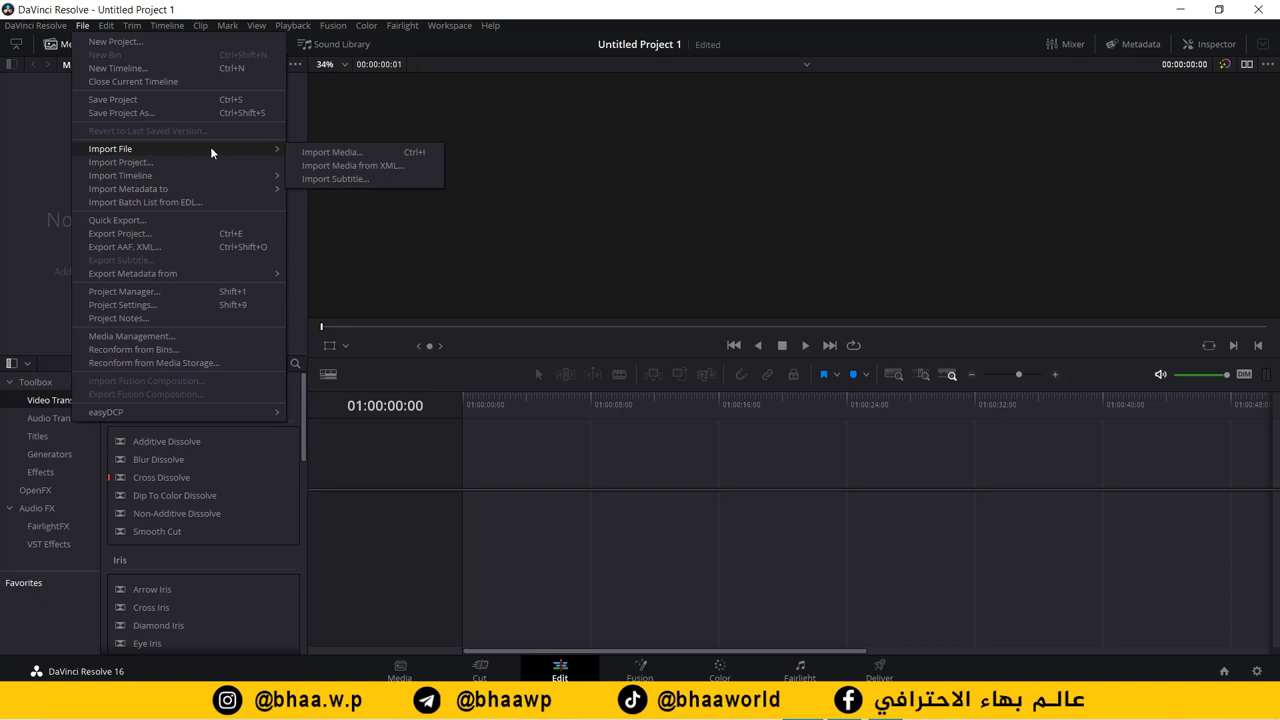
left_click(370, 146)
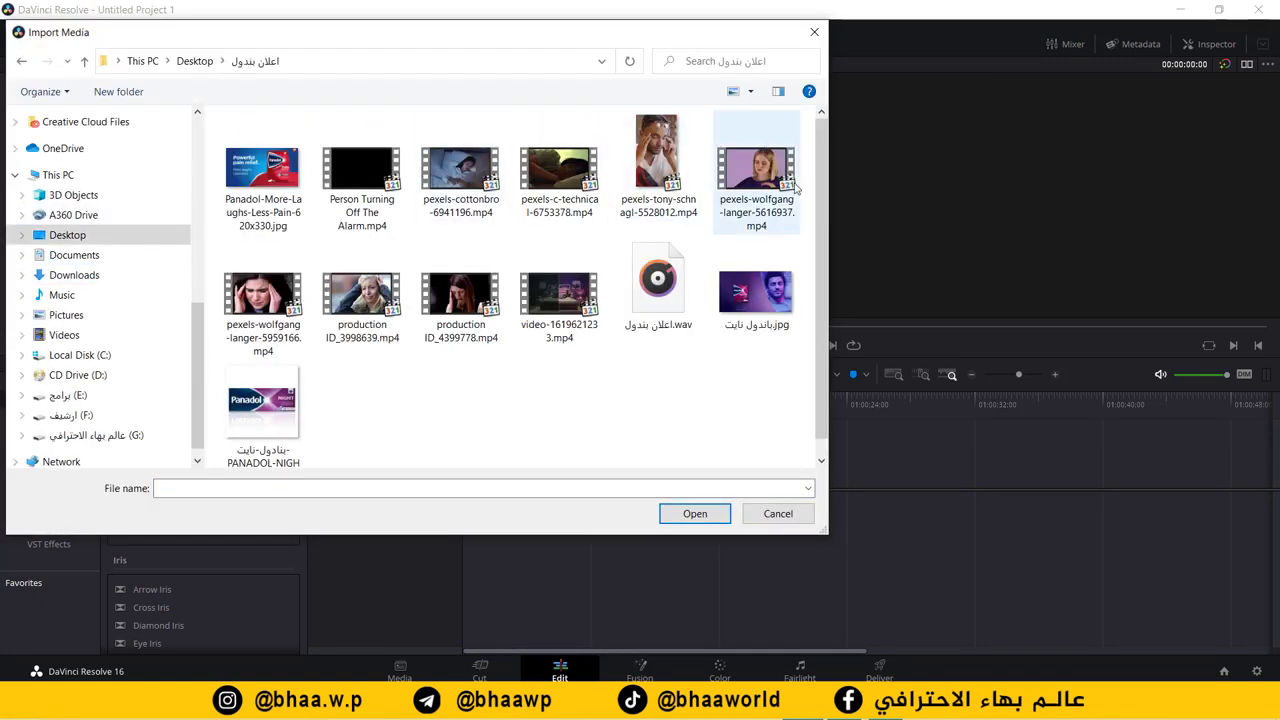
left_click(271, 417)
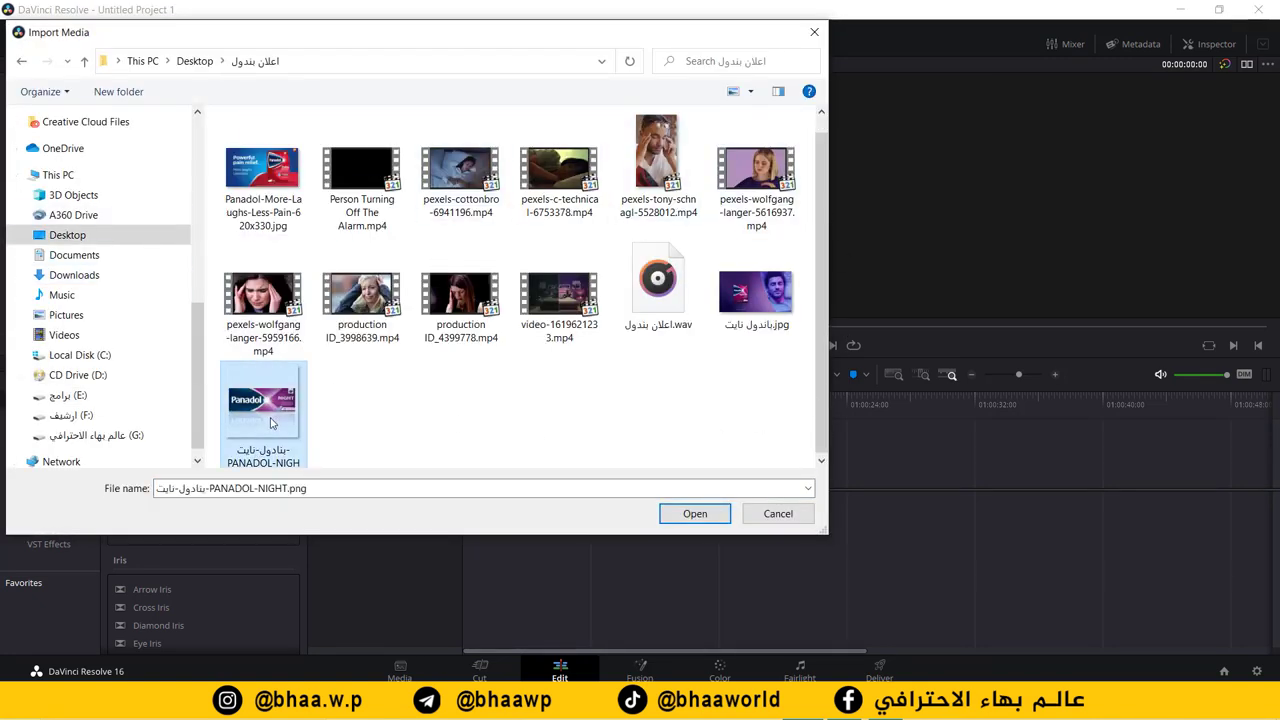
left_click(755, 275, "ctrl")
left_click(658, 265, "ctrl")
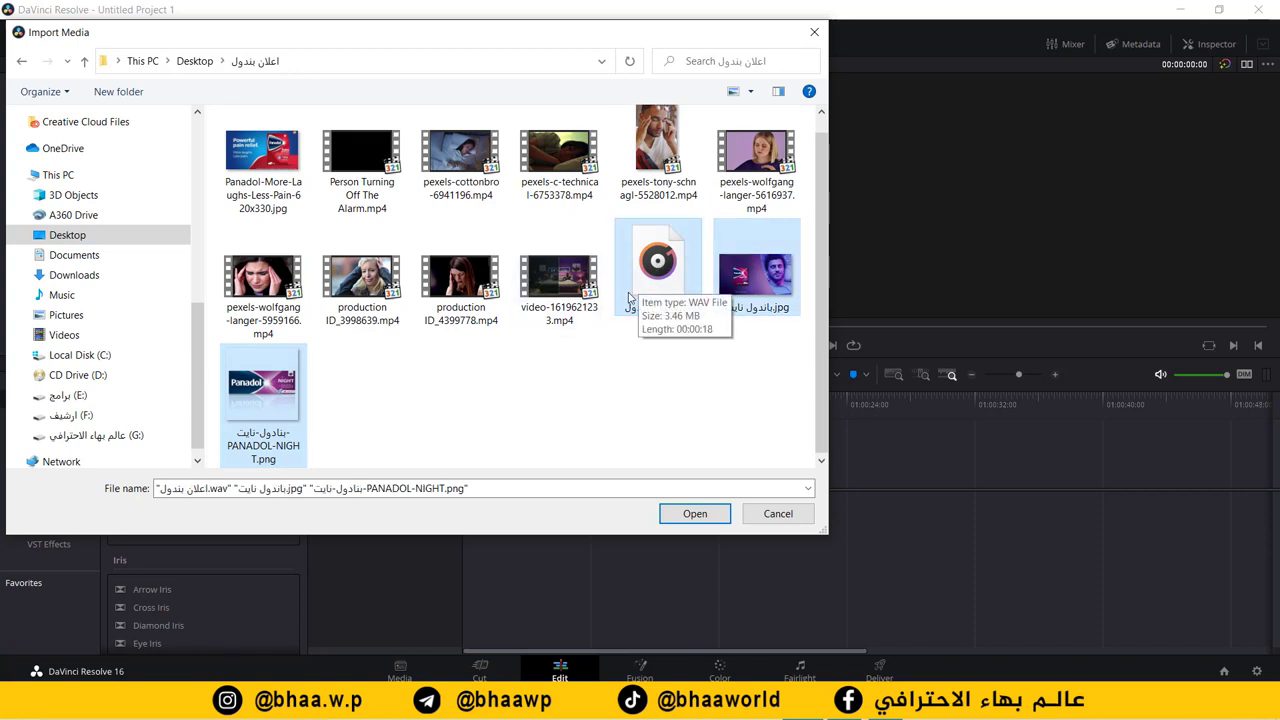
Step: Add the production ID, pexels and alarm MP4 stock clips, excluding c-technical, and import everything
left_click(462, 285, "ctrl")
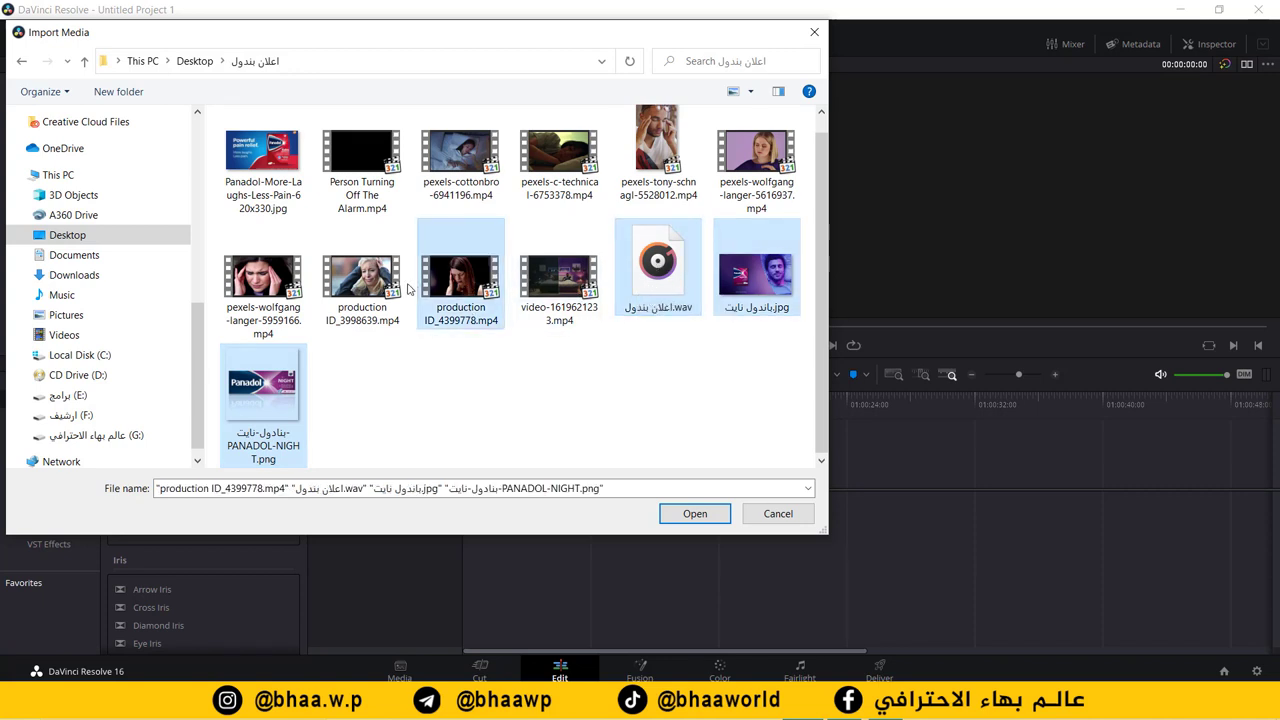
left_click(352, 285, "ctrl")
left_click(276, 280, "ctrl")
left_click(336, 163, "ctrl")
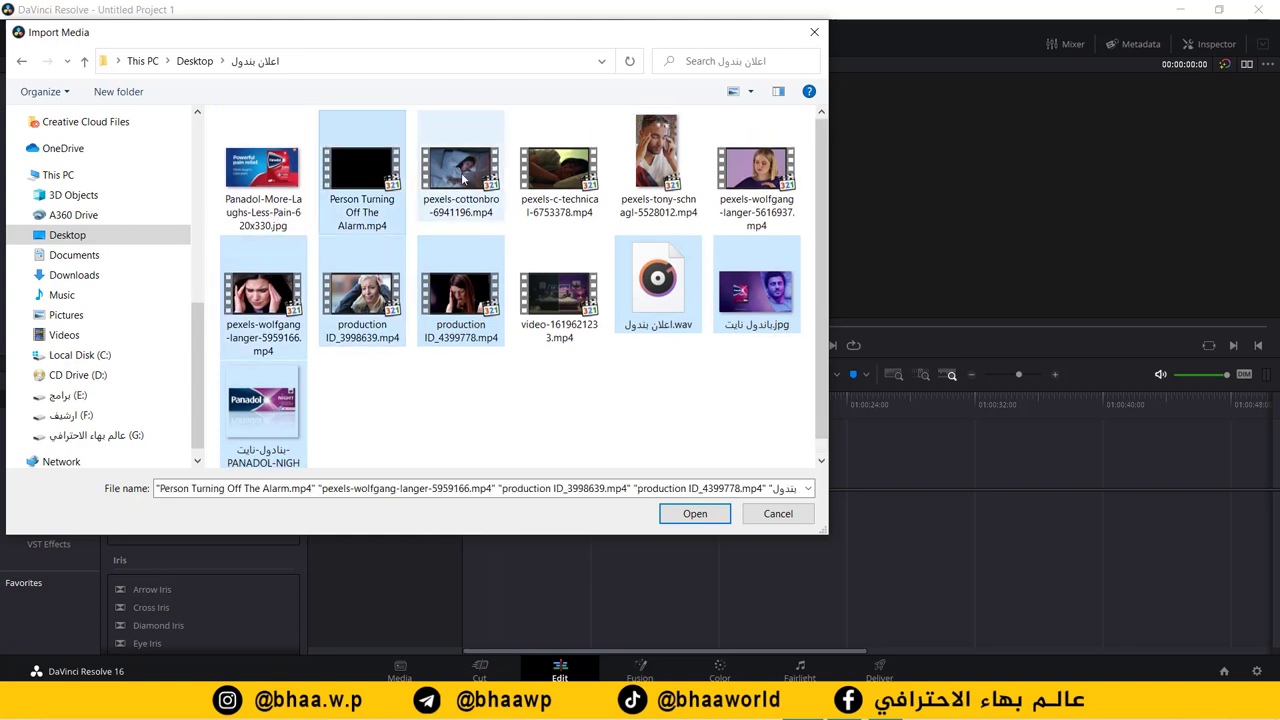
left_click(480, 175, "ctrl")
left_click(559, 175, "ctrl")
left_click(559, 175, "ctrl")
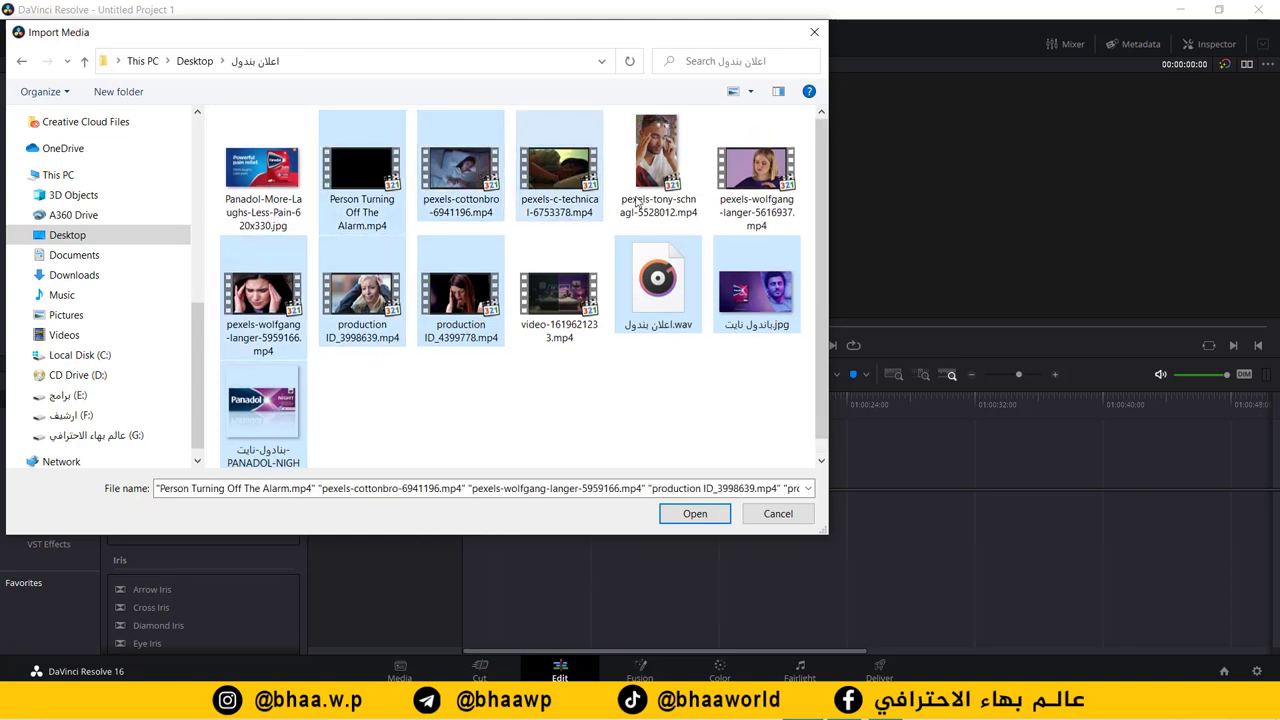
left_click(645, 152, "ctrl")
left_click(756, 170, "ctrl")
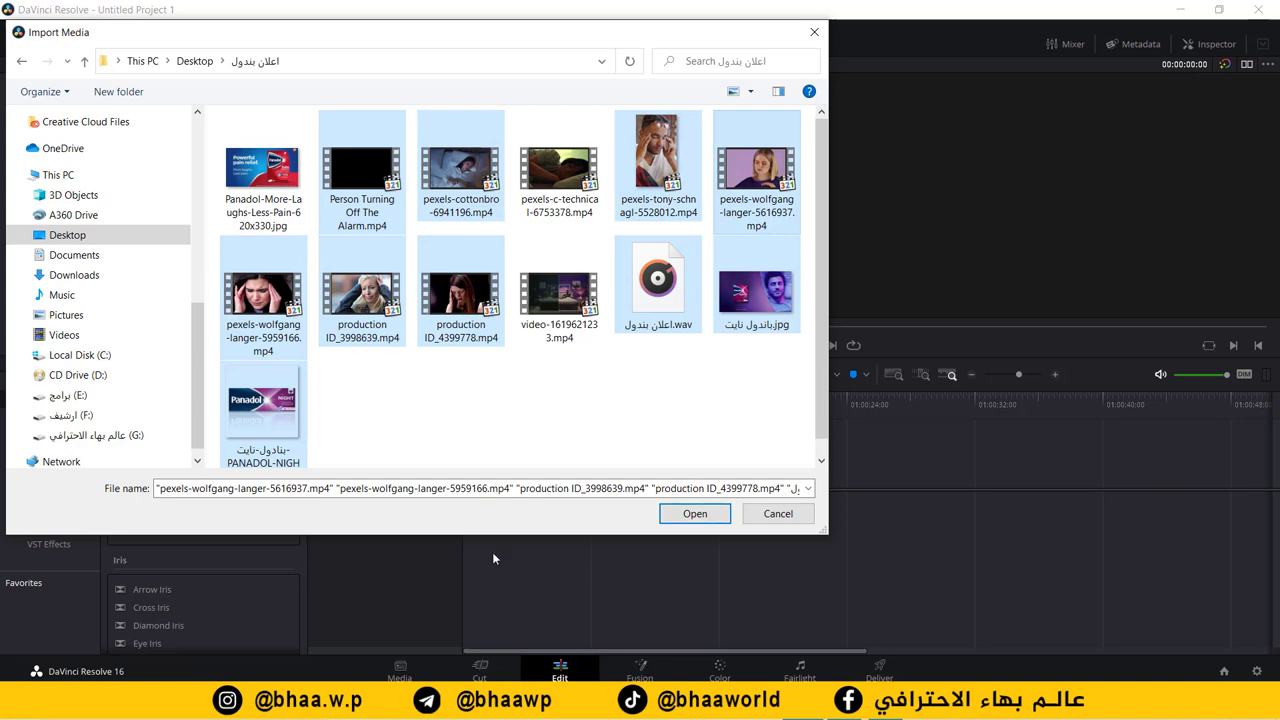
left_click(695, 513)
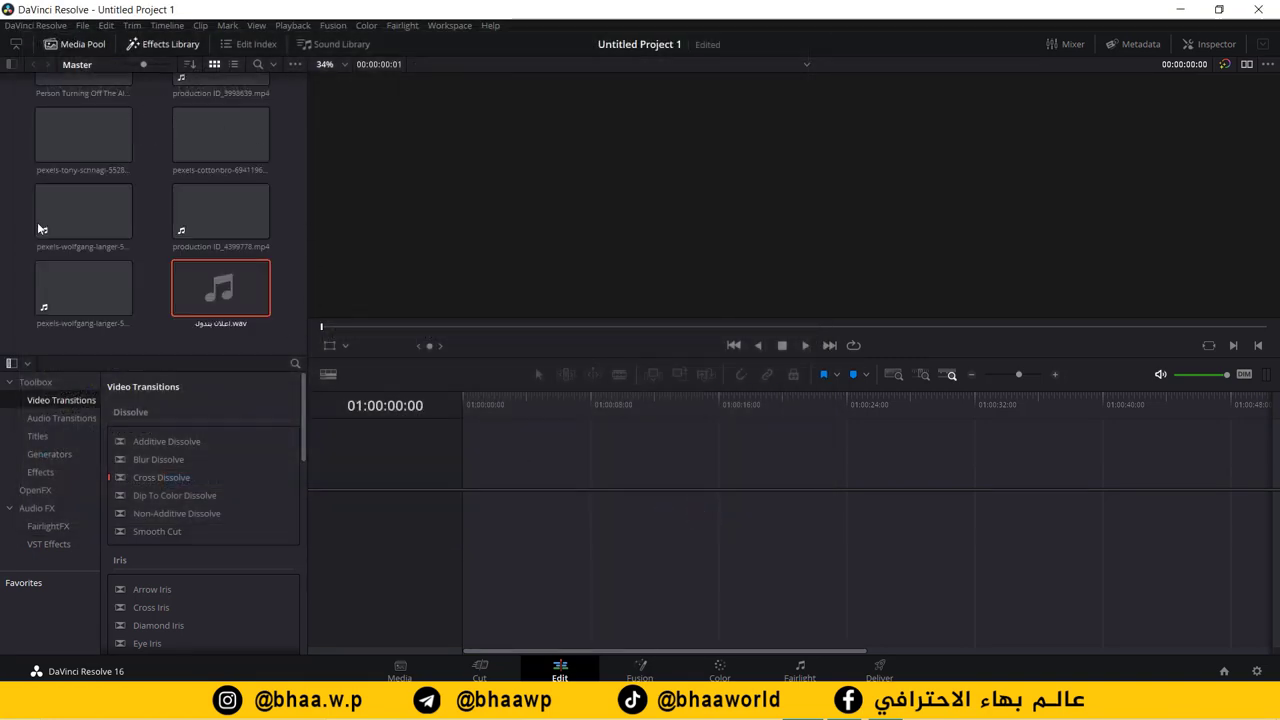
Step: Place the voiceover WAV on Audio 1 of a new Timeline 1, play it, then return to the start
left_click_drag(237, 297, 465, 576)
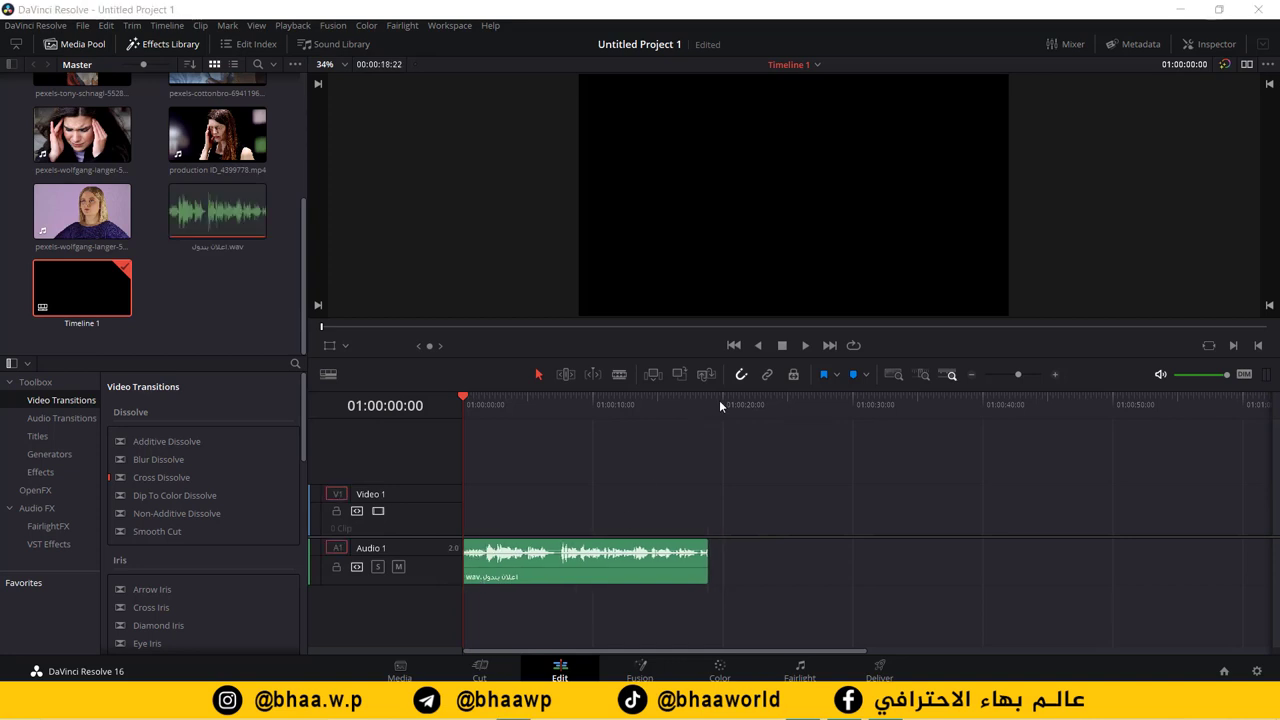
left_click(804, 346)
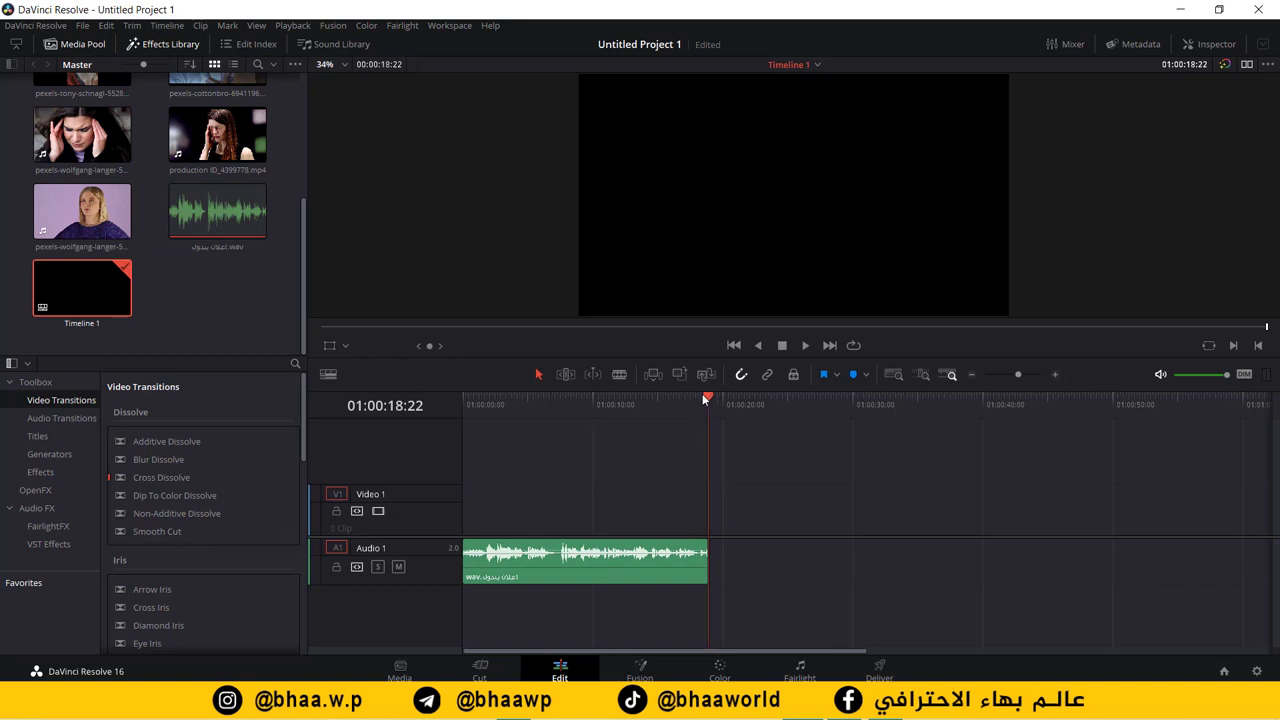
key("Home")
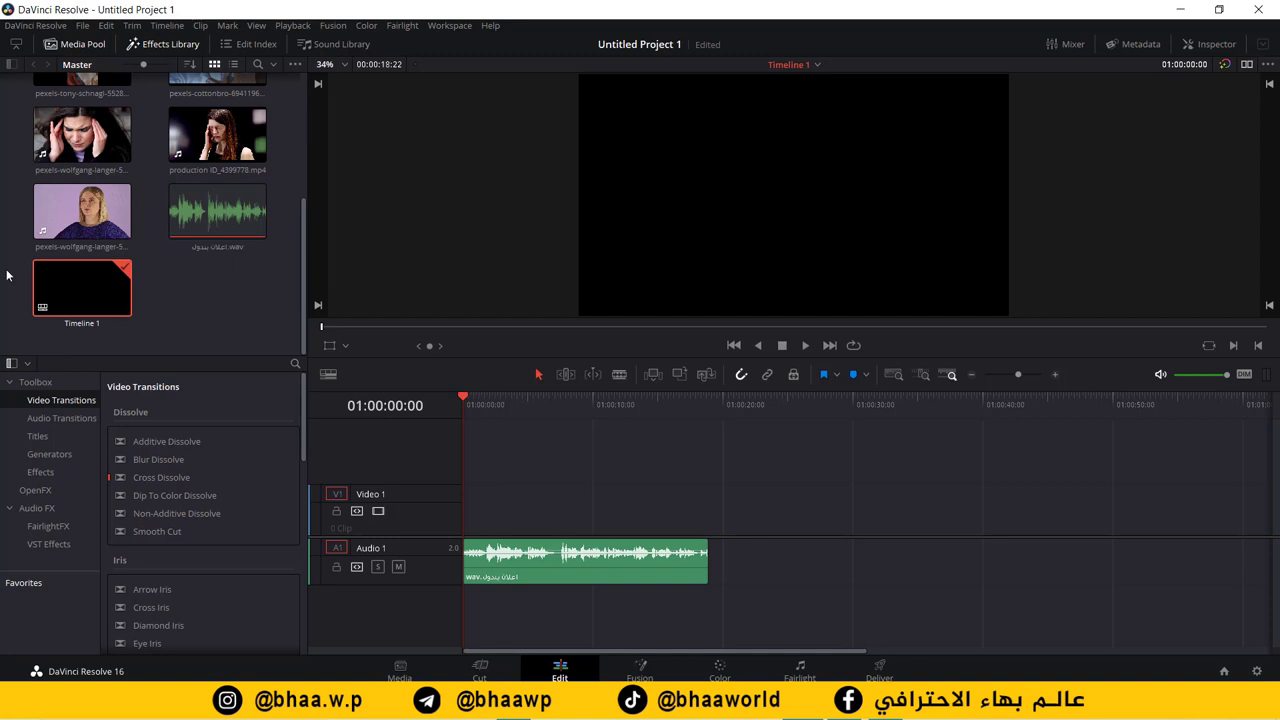
Step: Zoom the timeline in two steps and back out one so the voiceover spans the track
left_click(1055, 374)
left_click(1055, 374)
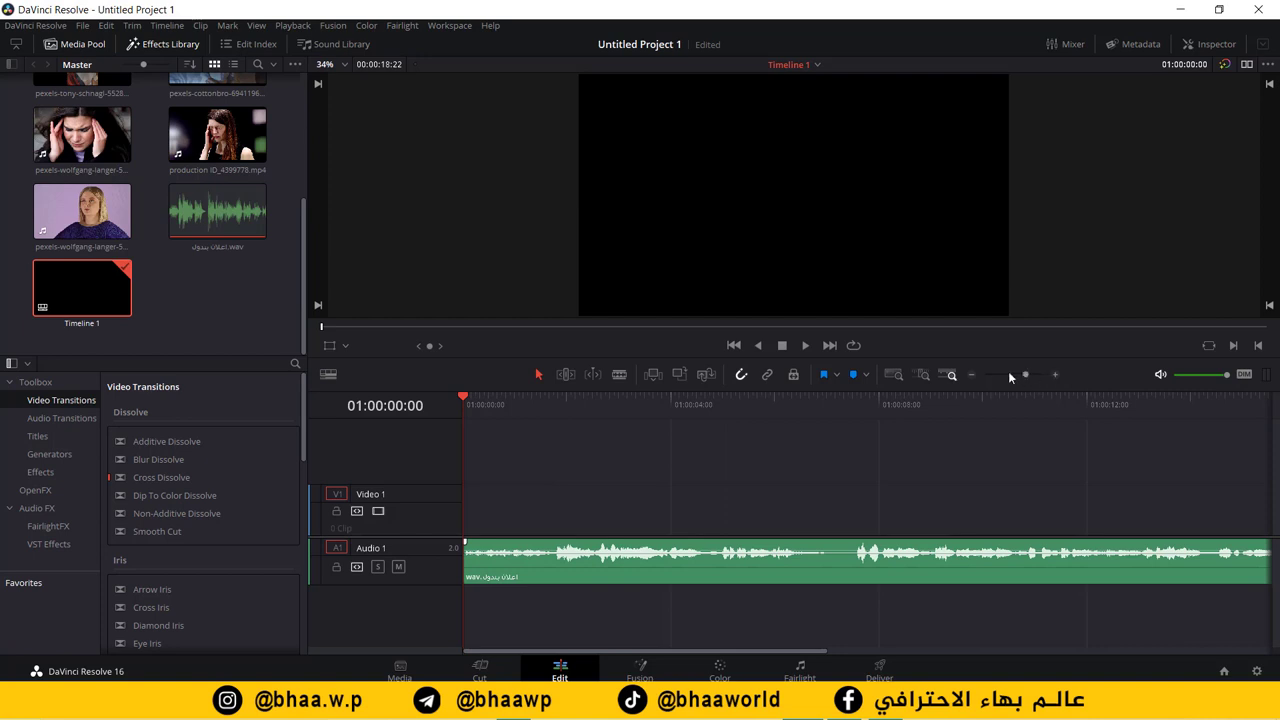
left_click(971, 375)
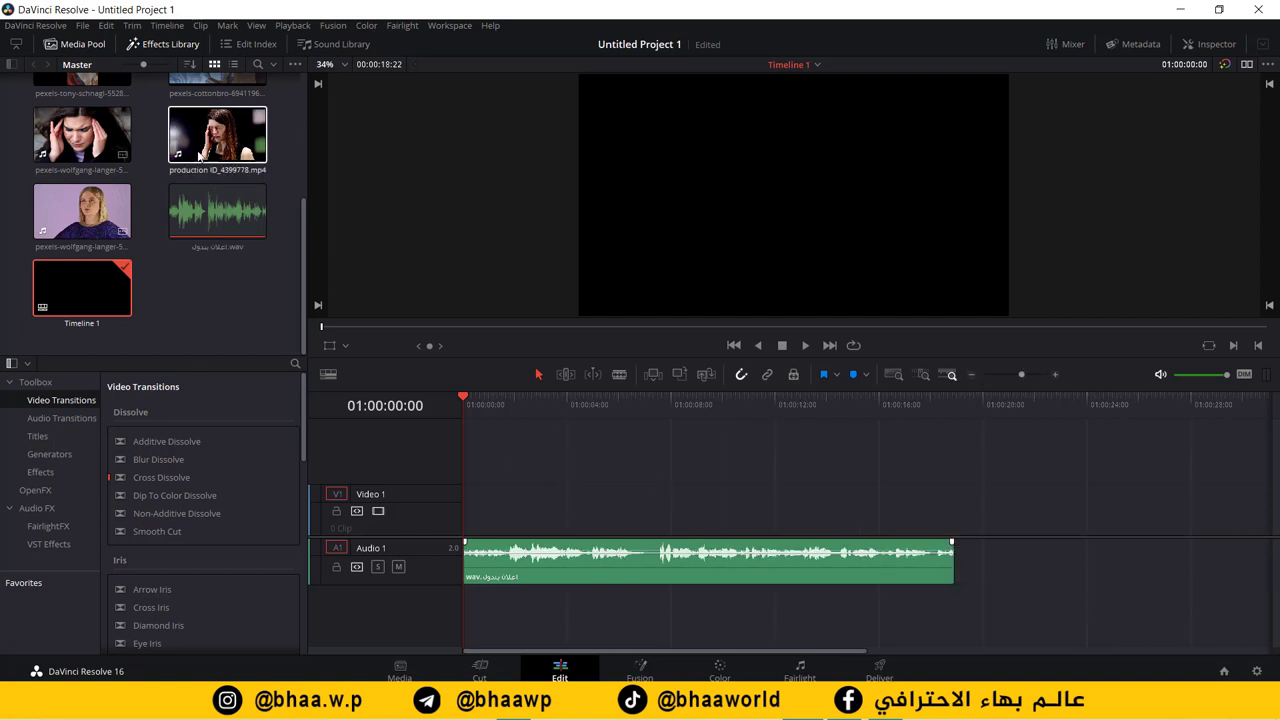
Step: Browse the Media Pool clips and select the pexels-cottonbro clip to inspect it
scroll(200, 213, "up", 5)
scroll(143, 208, "down", 3)
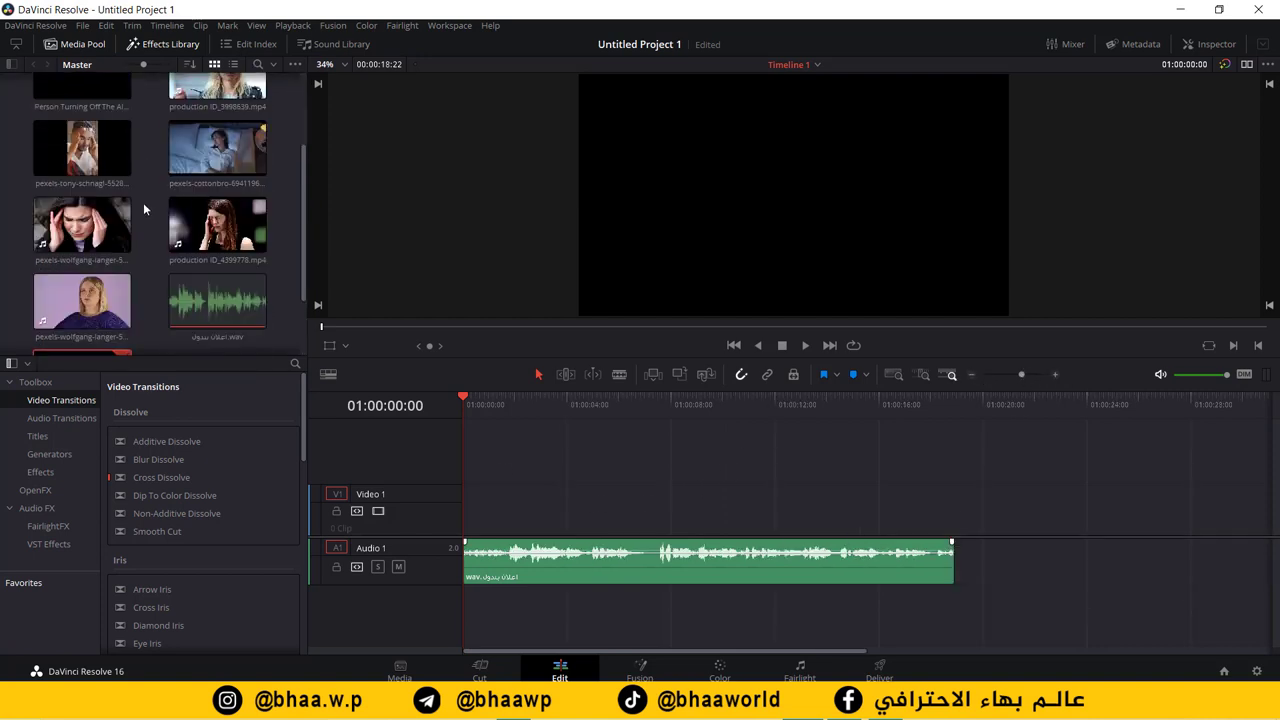
scroll(135, 236, "down", 1)
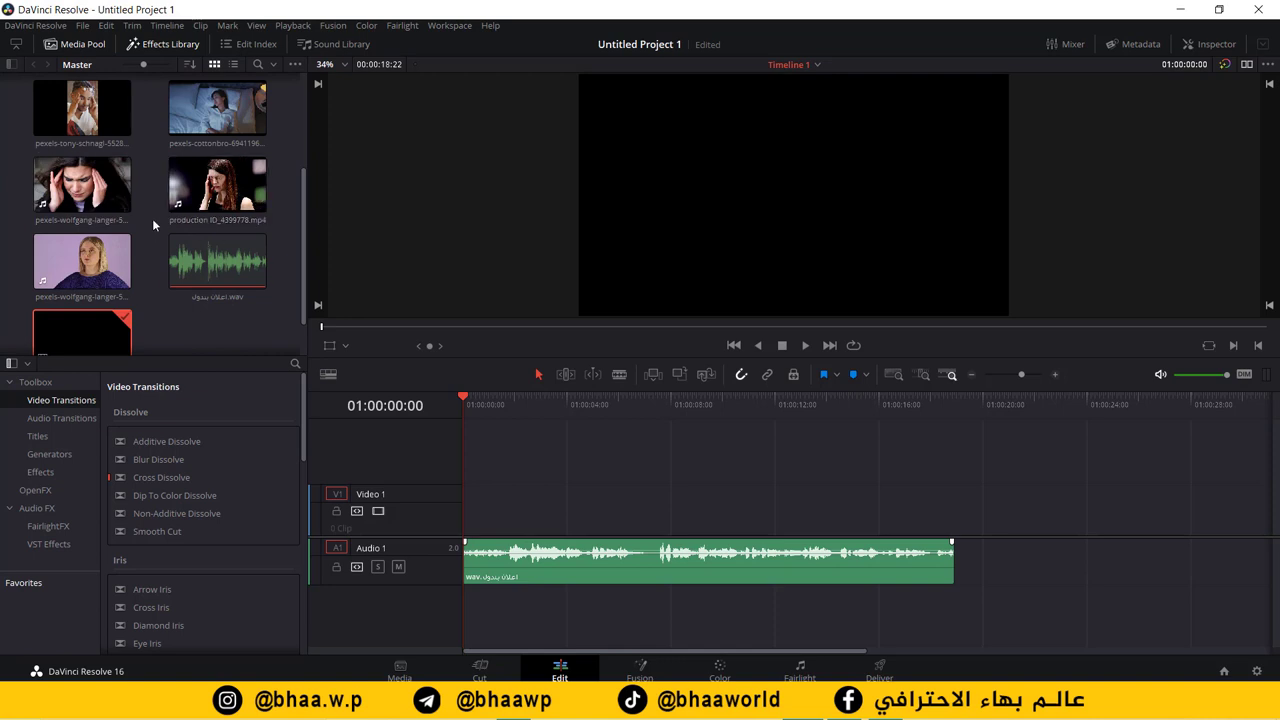
scroll(150, 160, "up", 2)
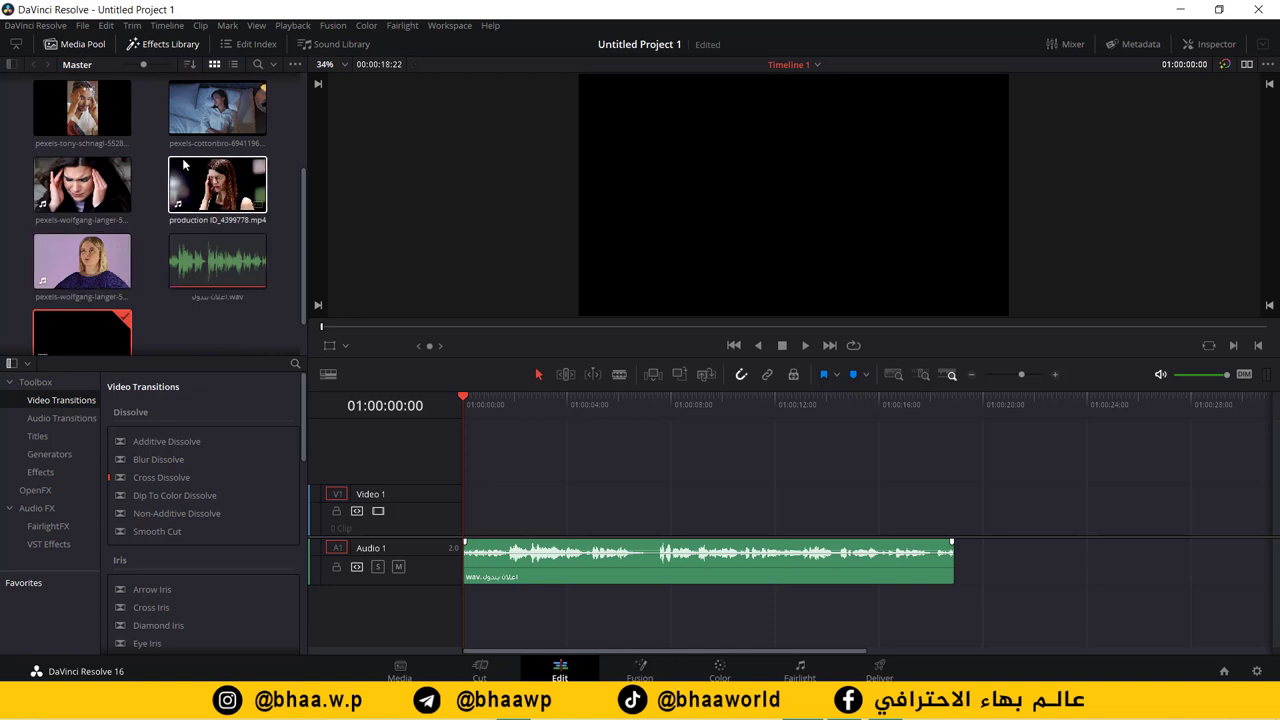
left_click(185, 178)
scroll(185, 178, "up", 1)
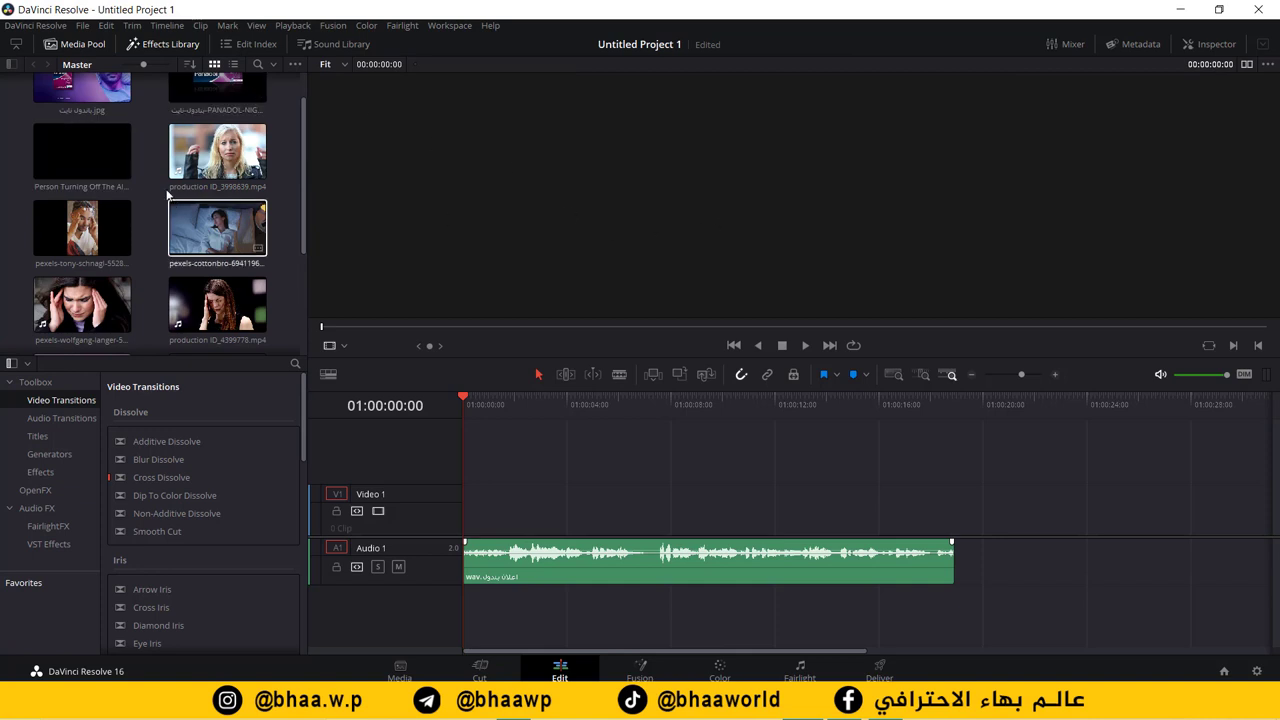
scroll(153, 172, "up", 1)
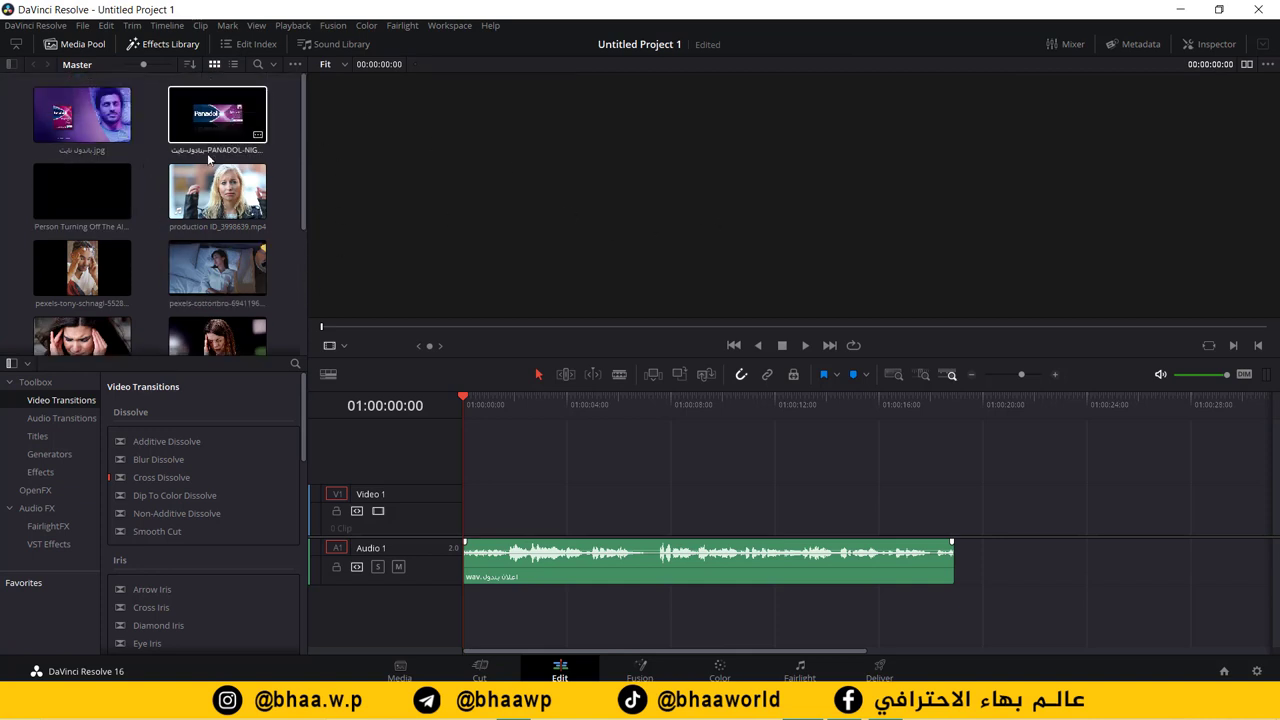
scroll(240, 250, "down", 1)
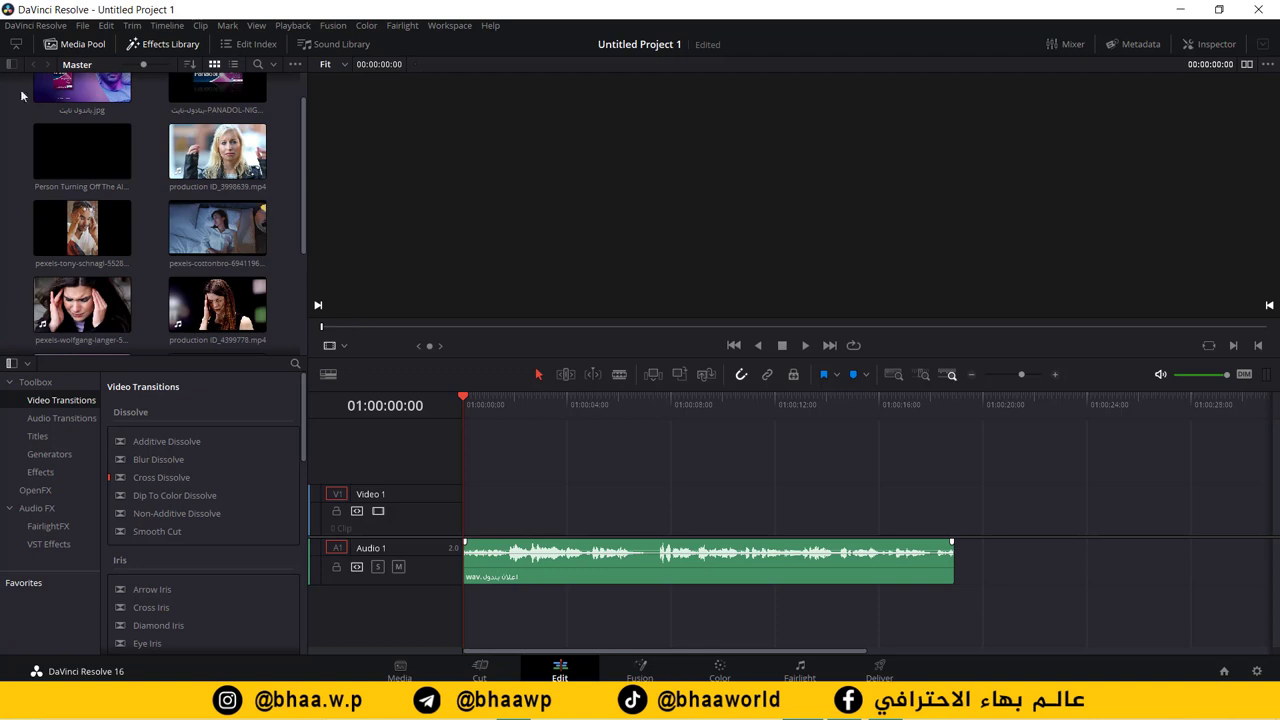
scroll(286, 175, "up", 1)
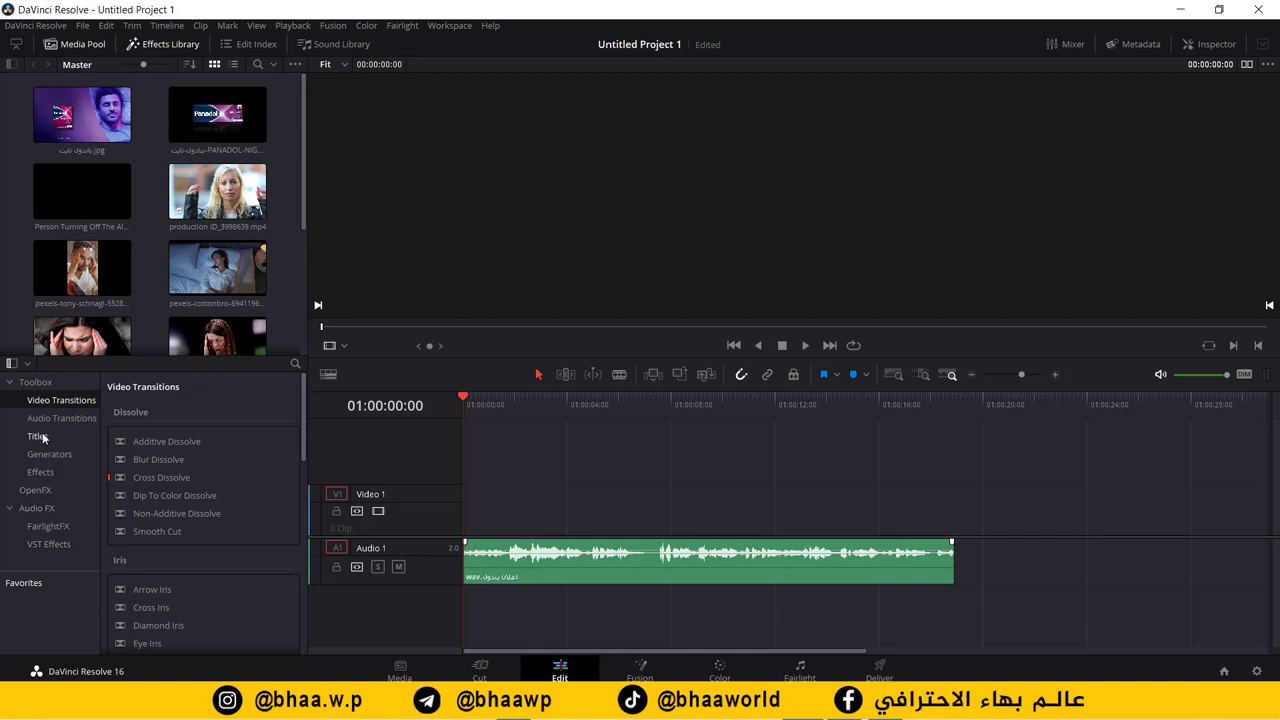
Step: Add a plain Text title to the start of Video 1
left_click(40, 437)
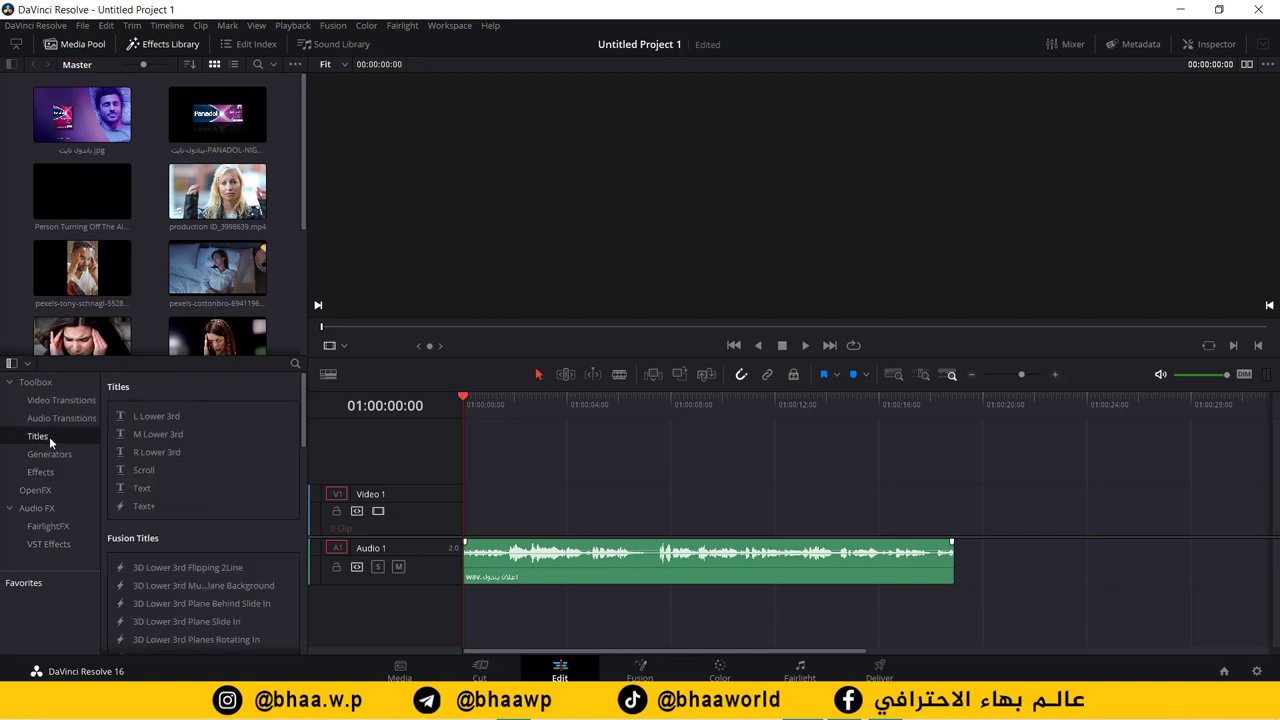
left_click(151, 489)
left_click_drag(201, 492, 476, 507)
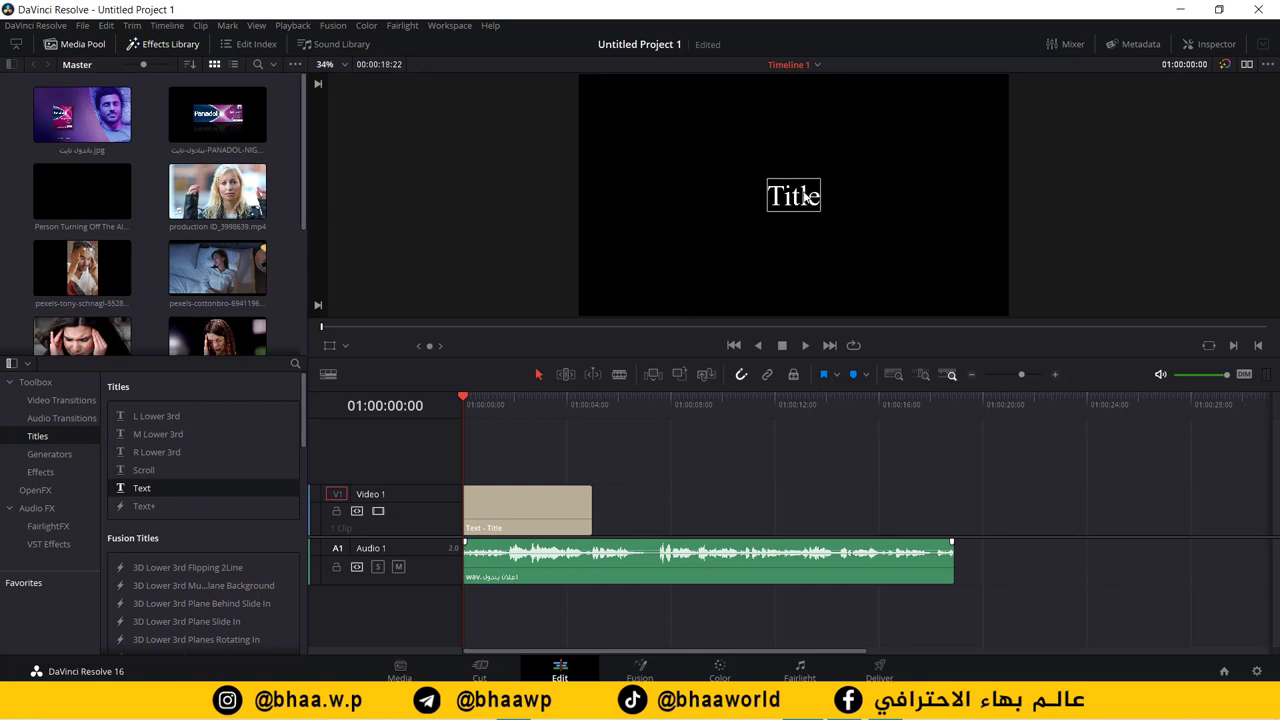
Step: Change the title text to 'الالم يعقيق نومك' in the Inspector and select it all
left_click(1218, 45)
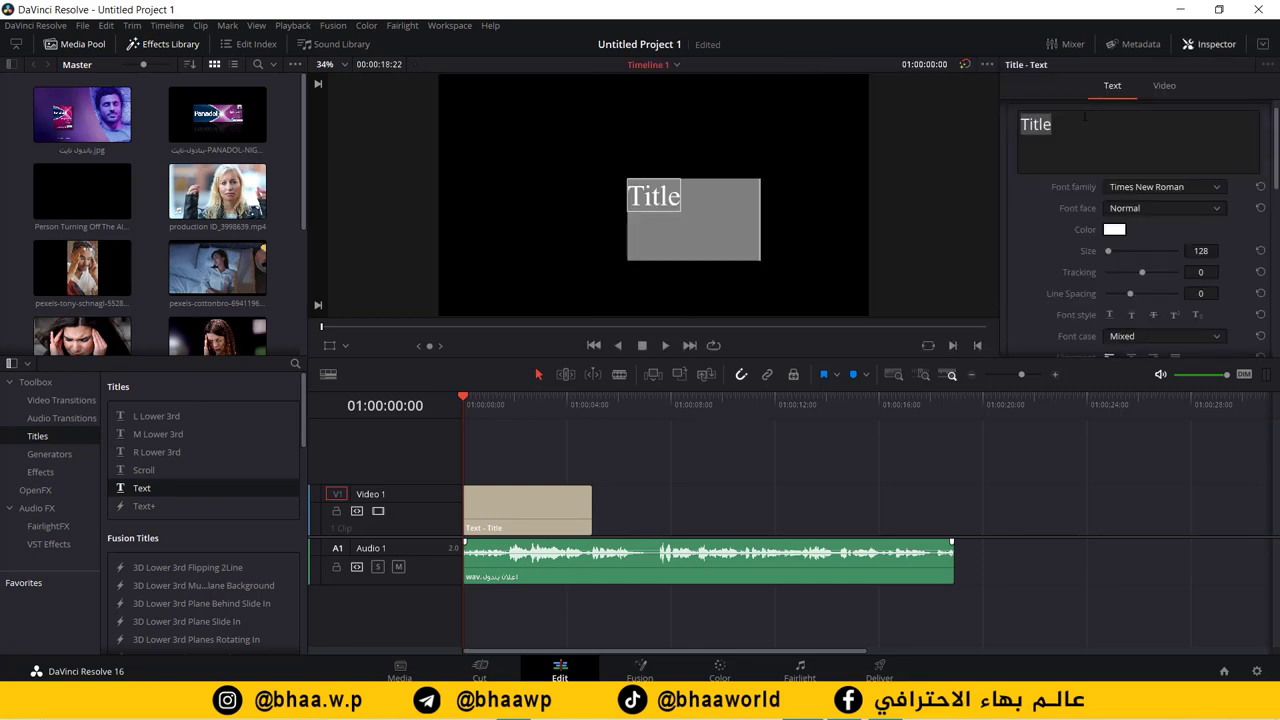
left_click(1085, 116)
type("الالم")
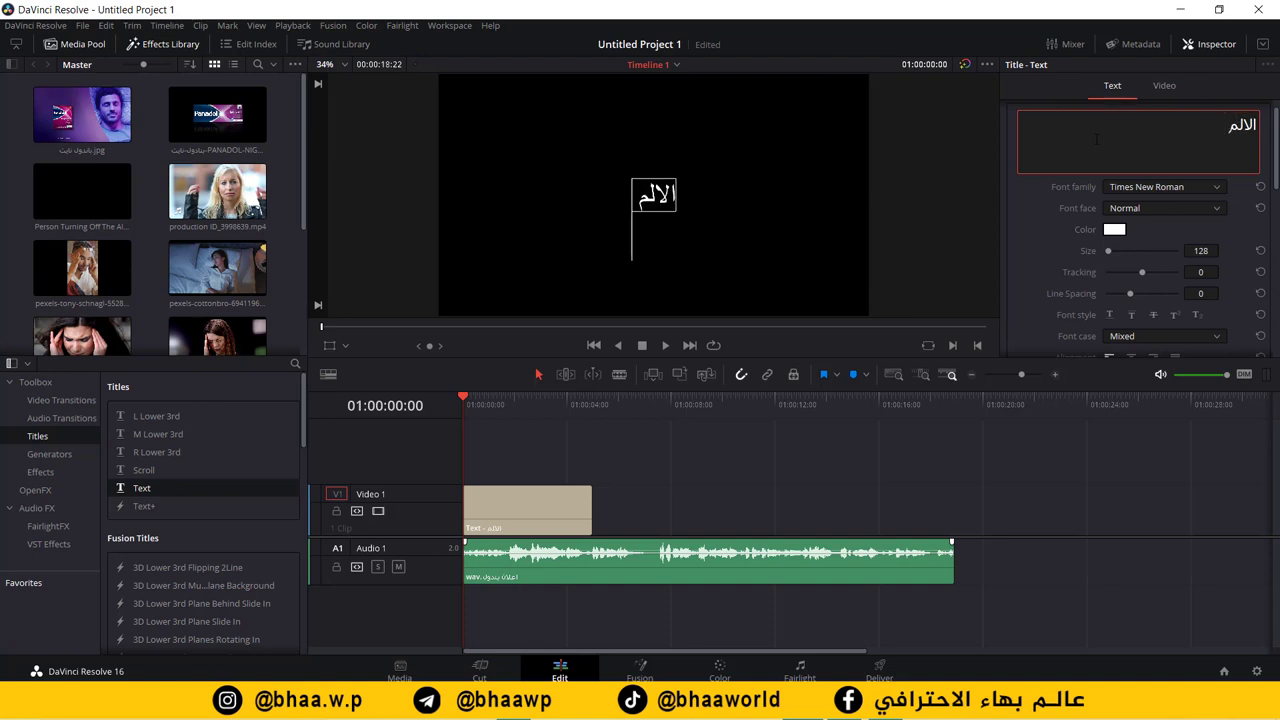
type(" يعقيق نومك")
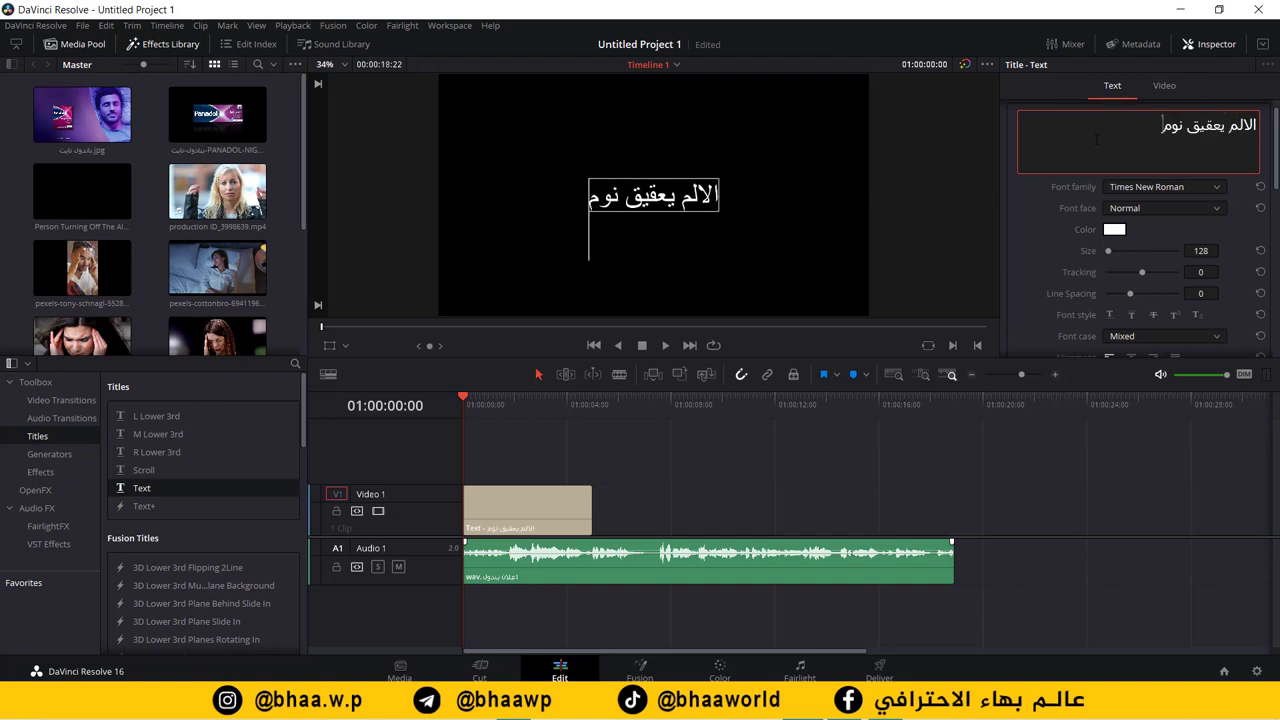
key("ctrl+a")
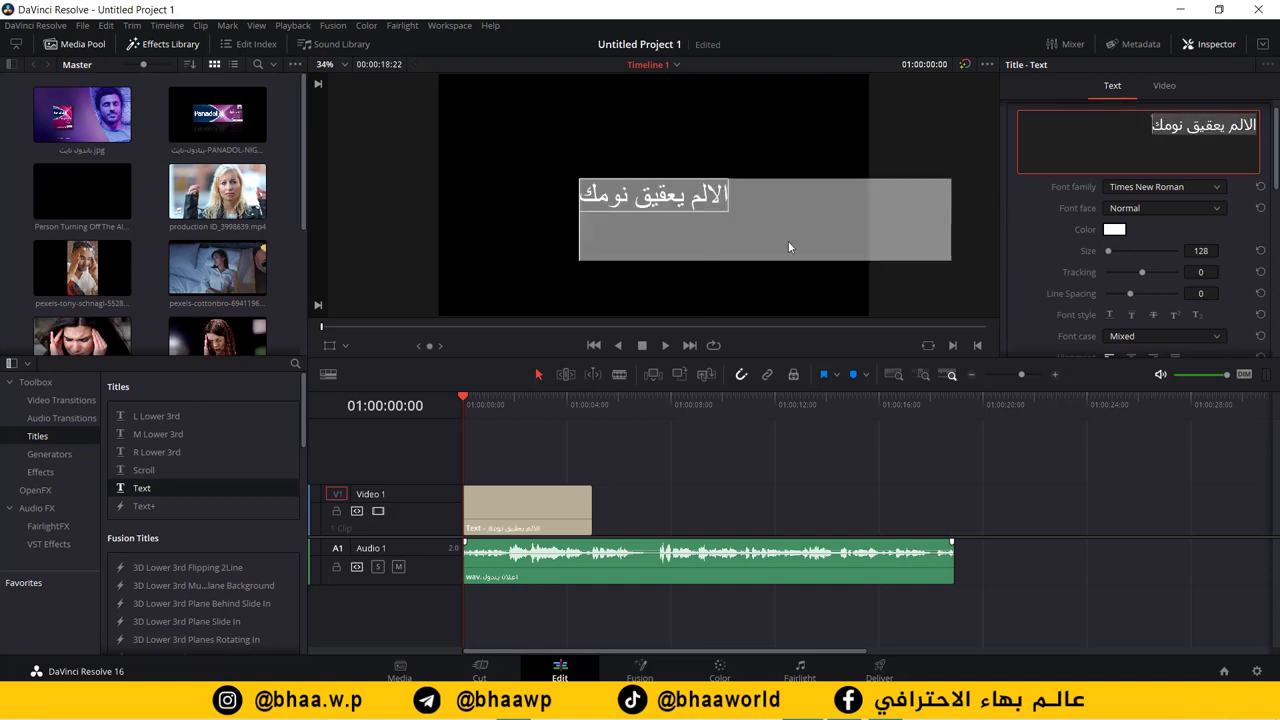
Step: Set the title's font family to Al-Jazeera-Arabic-Bold
left_click(1200, 187)
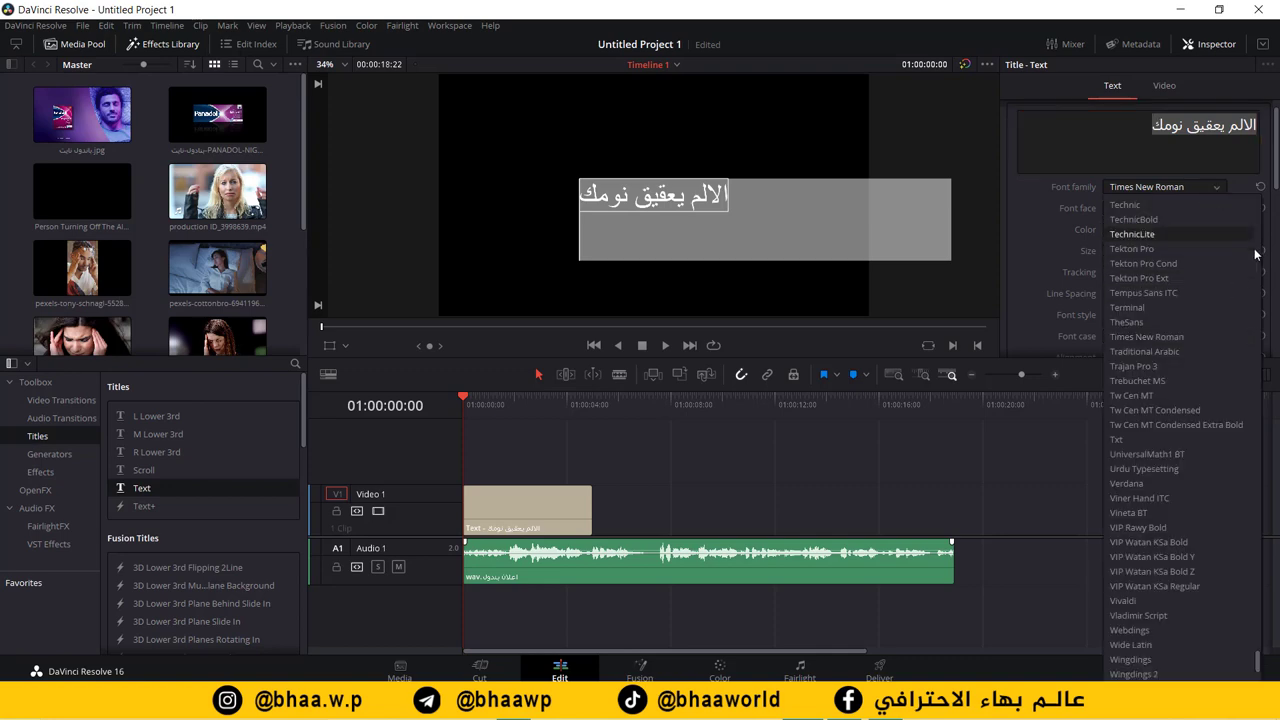
left_click_drag(1256, 668, 1236, 213)
scroll(1236, 213, "down", 2)
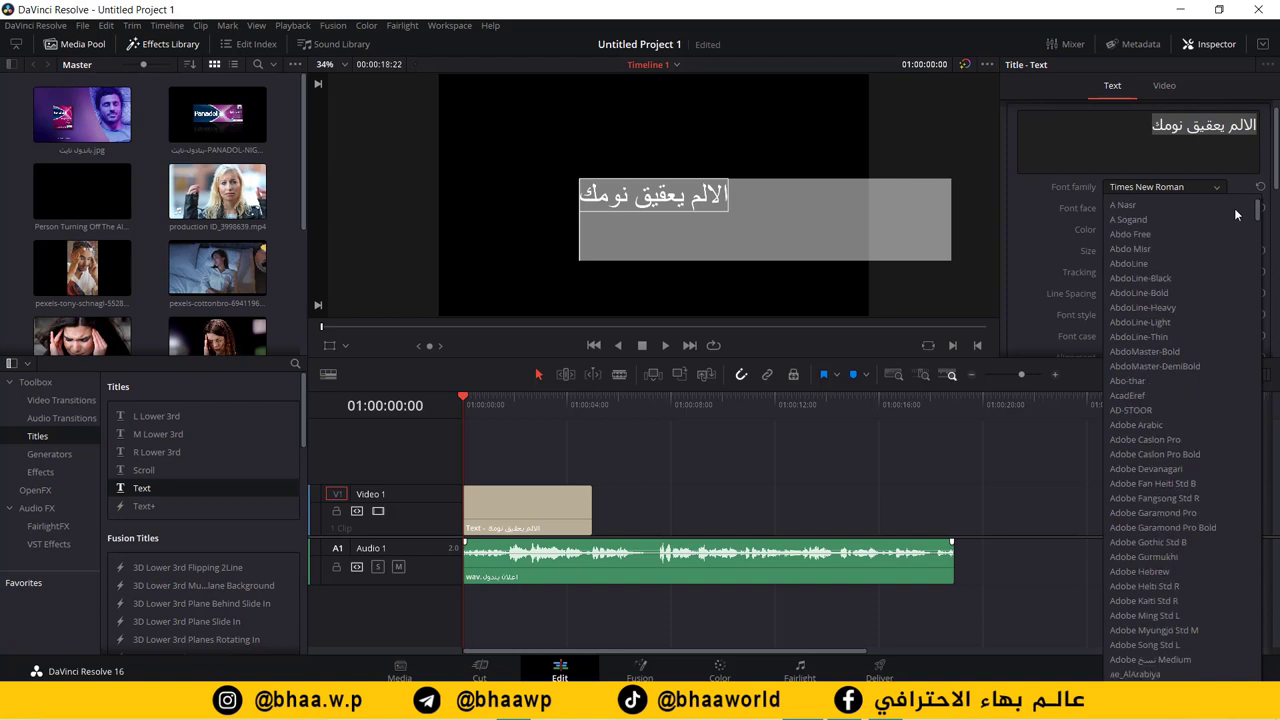
scroll(1236, 214, "down", 3)
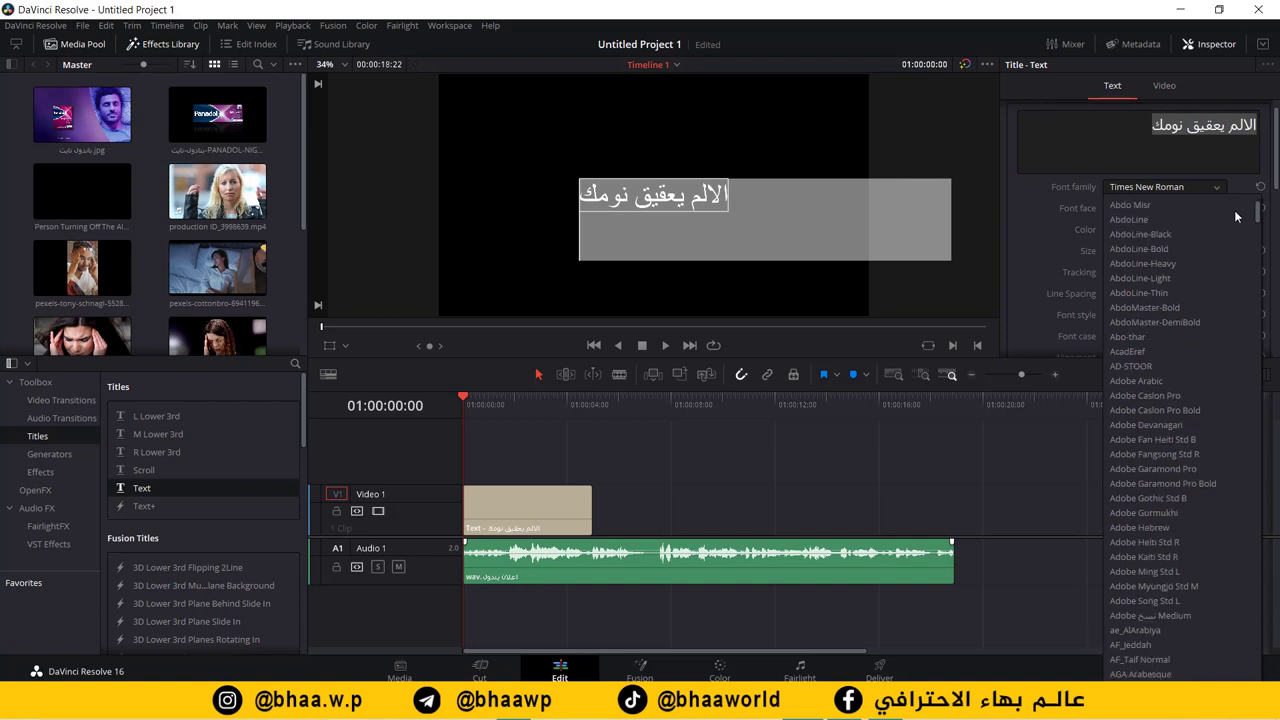
scroll(1236, 216, "down", 20)
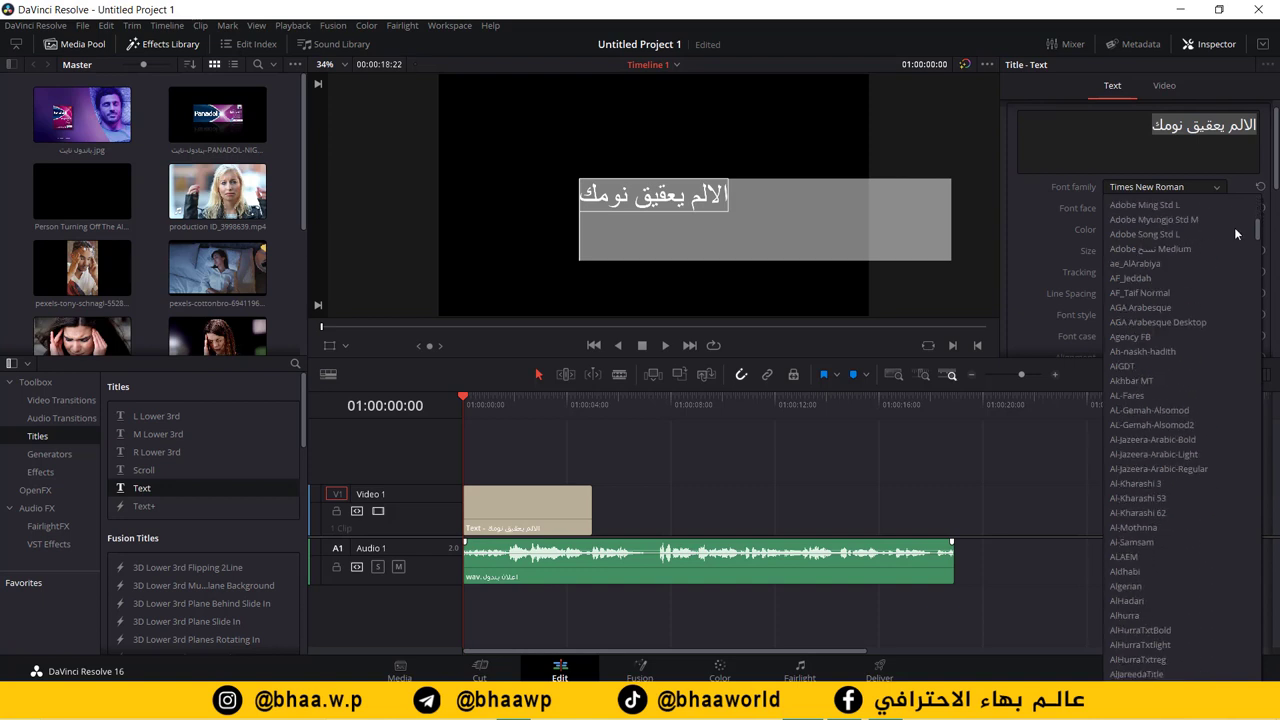
left_click(1203, 440)
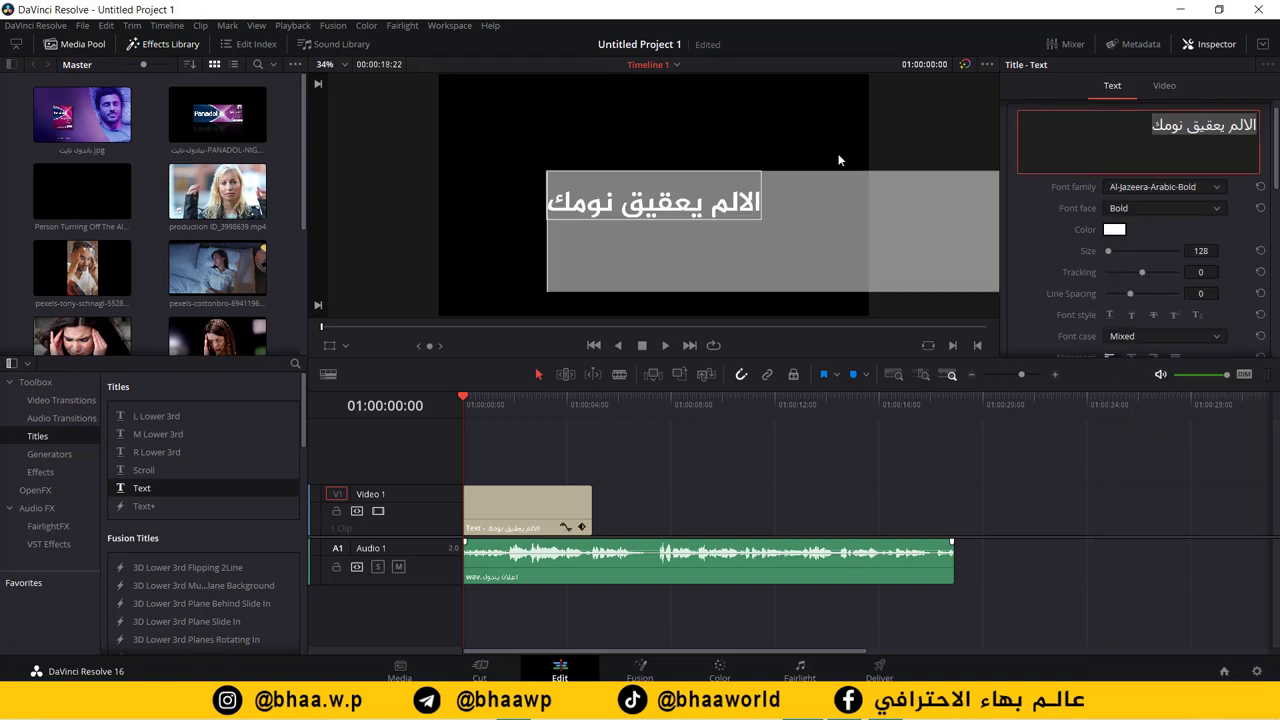
Step: Insert a space into the title text so it reads 'الالم يعقيق نو مك', then preview playback
left_click(656, 218)
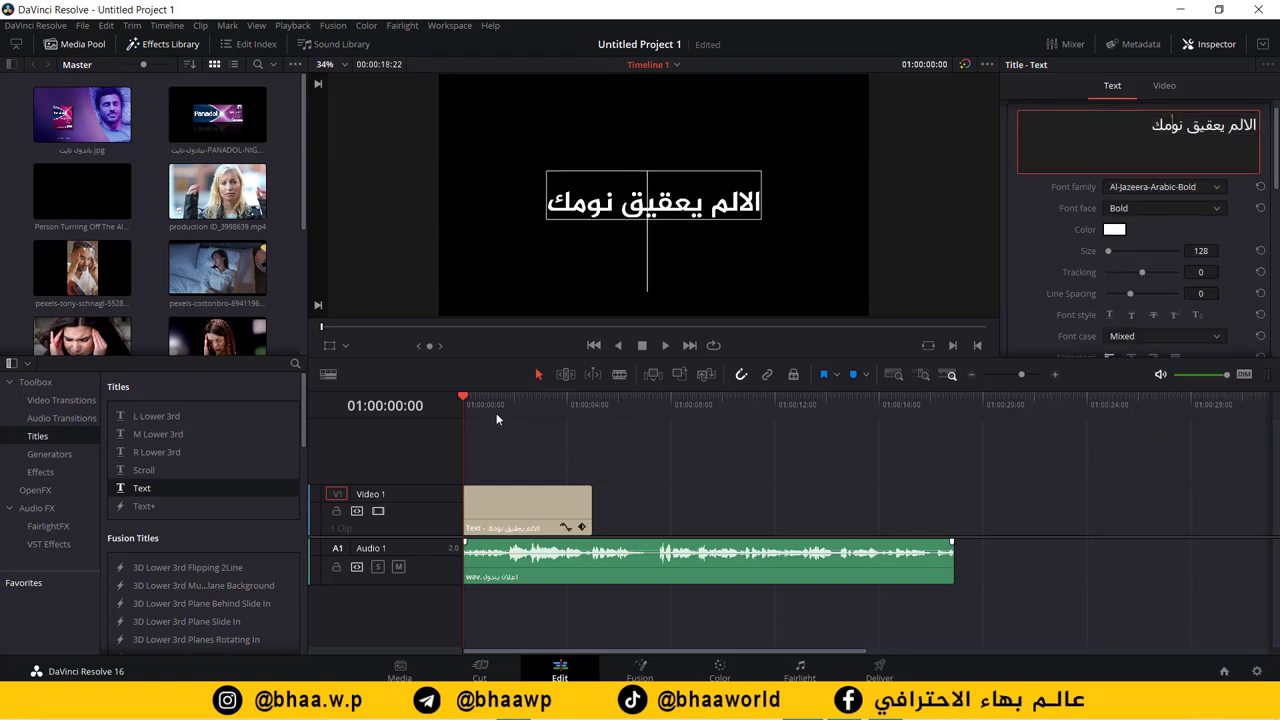
left_click(574, 420)
left_click(1090, 145)
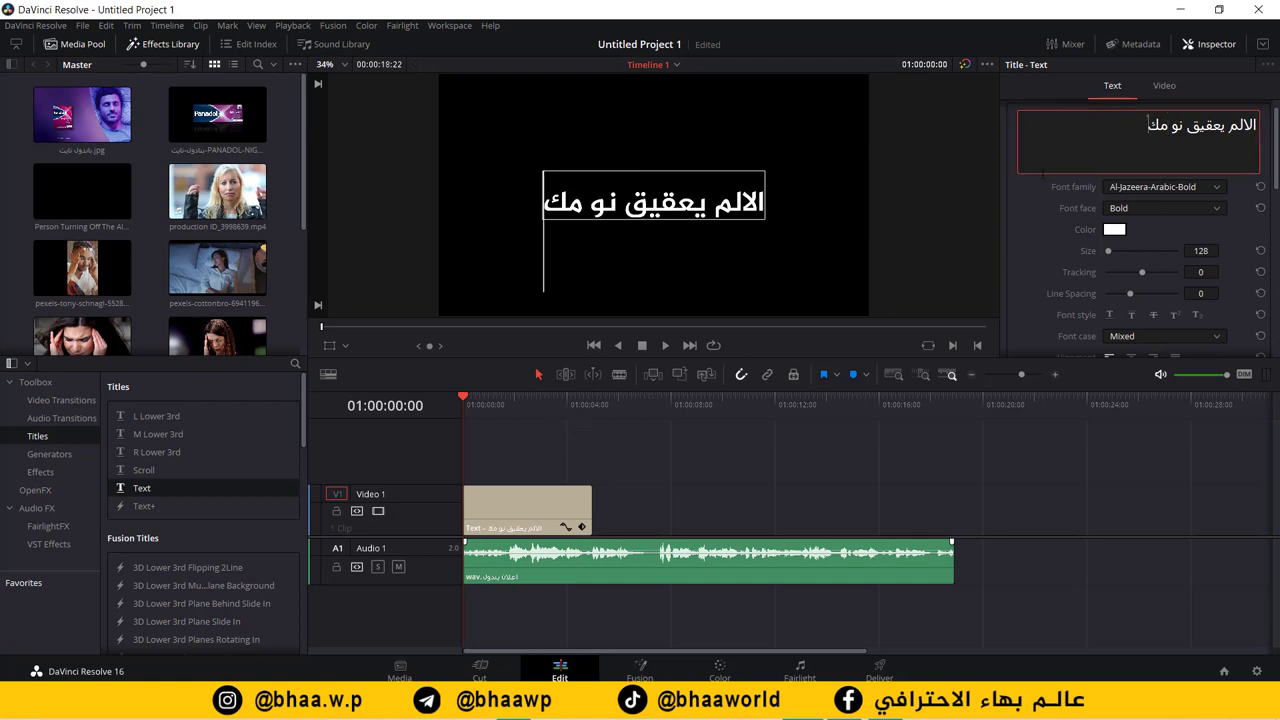
left_click(440, 401)
key("space")
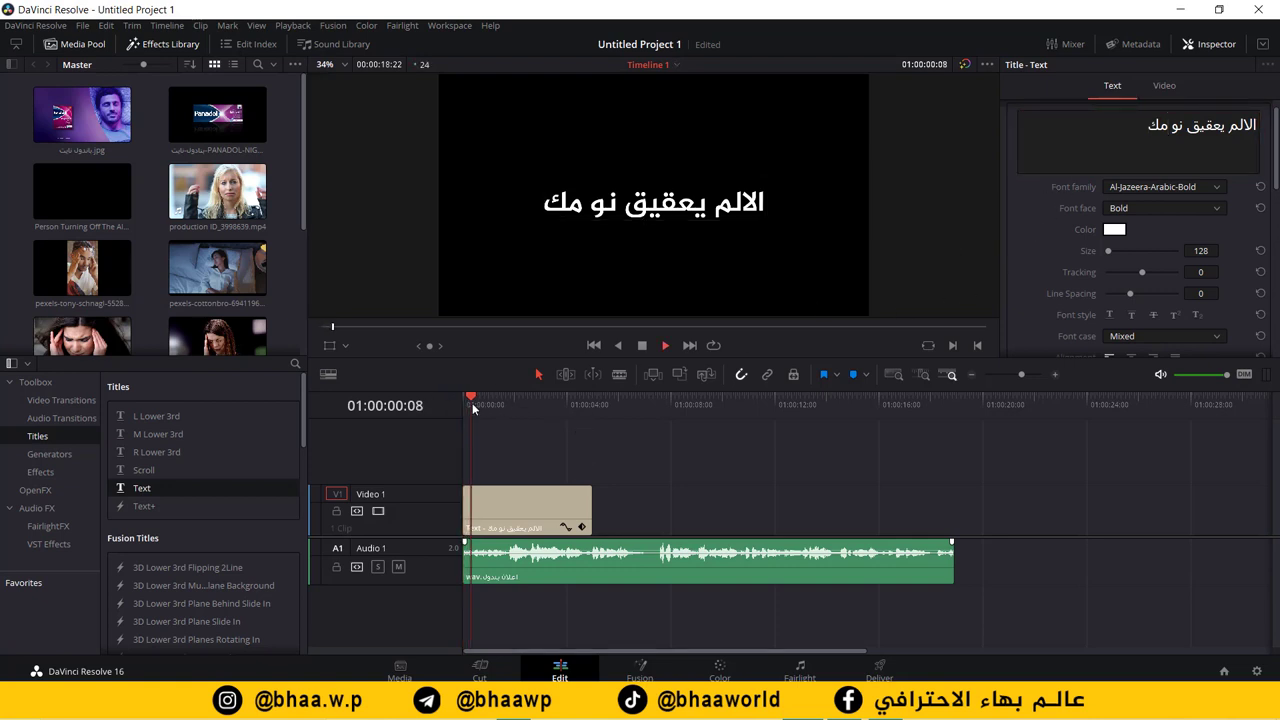
key("space")
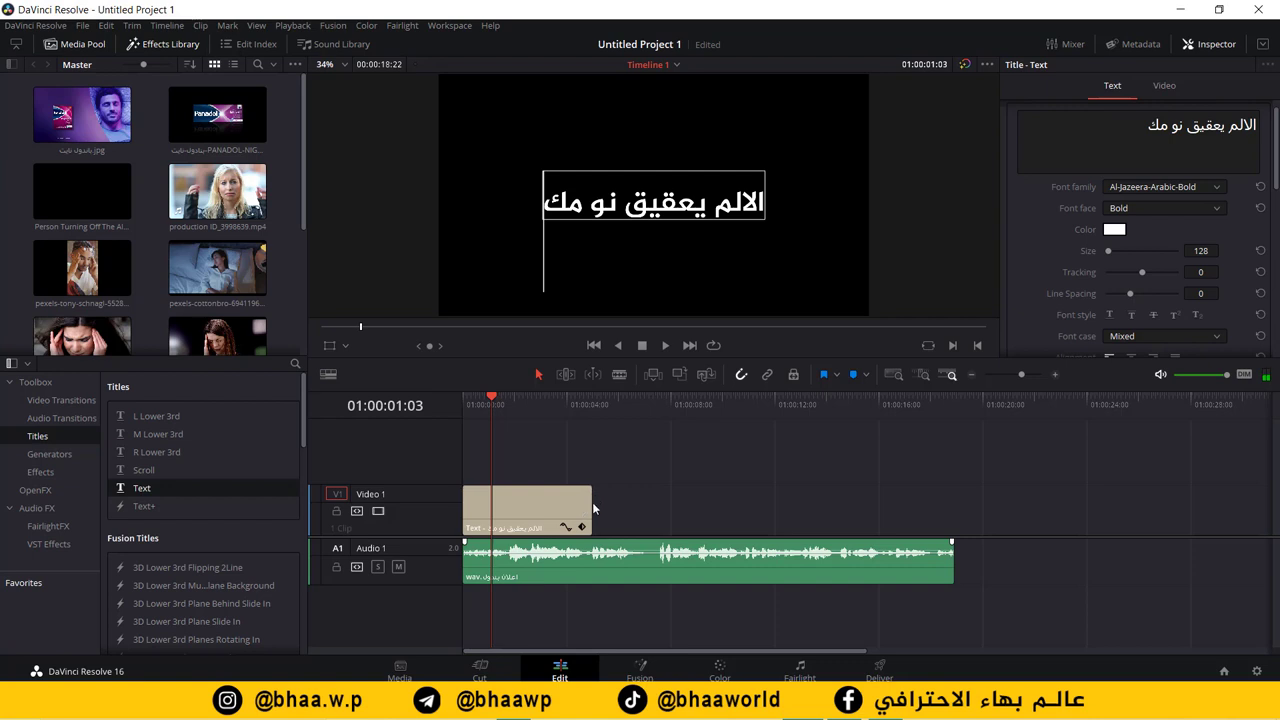
Step: Trim the title to about one second, add a shortened Panadol Night image after it, and play back
left_click_drag(584, 511, 486, 498)
left_click_drag(487, 392, 479, 396)
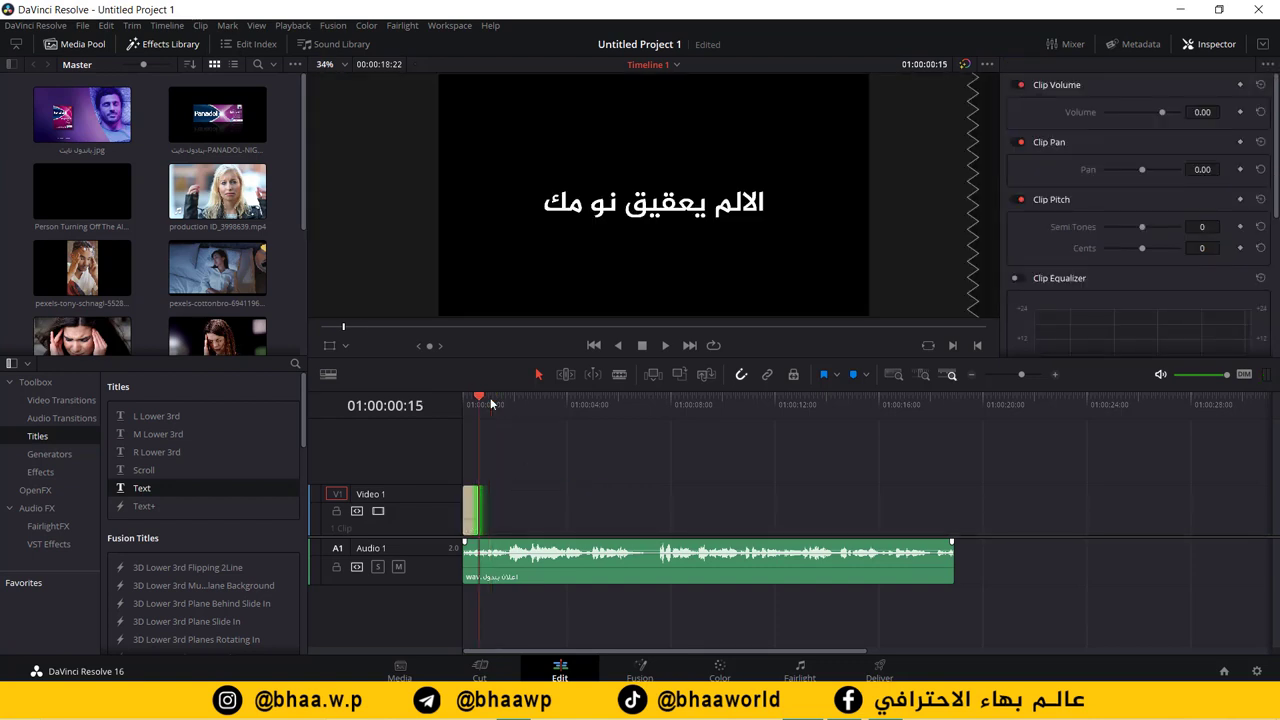
left_click_drag(217, 115, 488, 505)
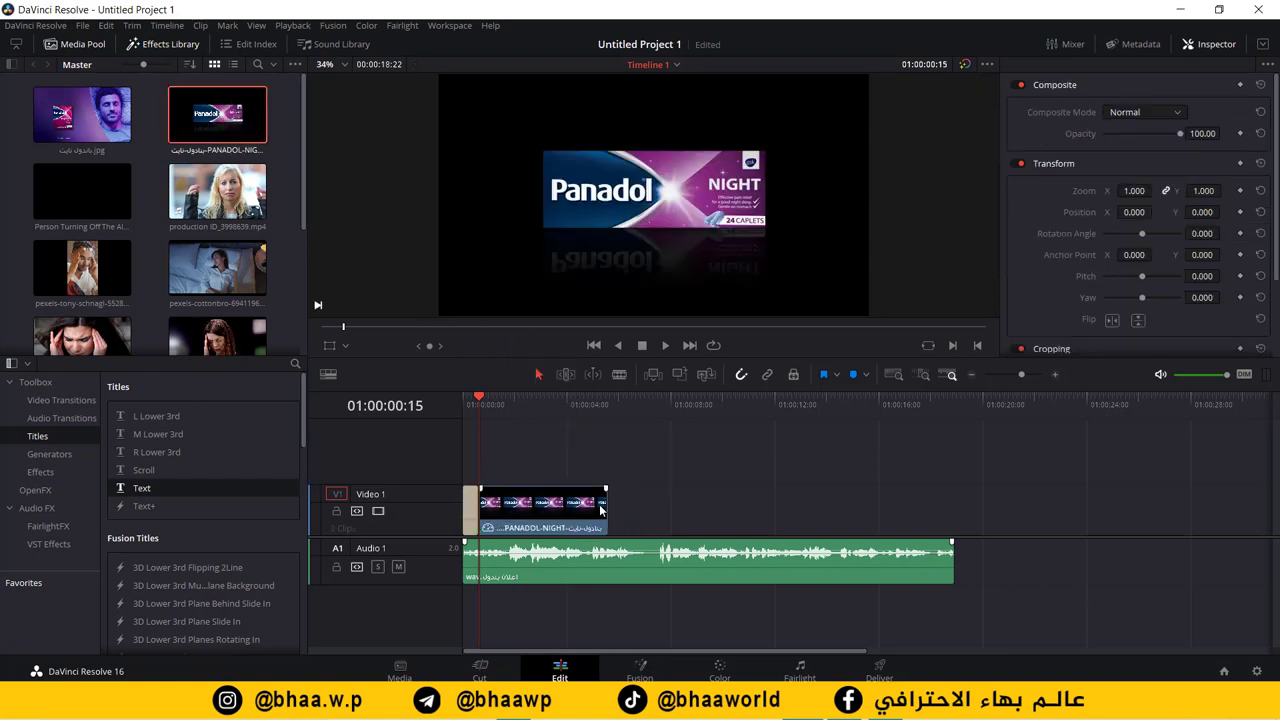
left_click_drag(605, 511, 501, 516)
key("Home")
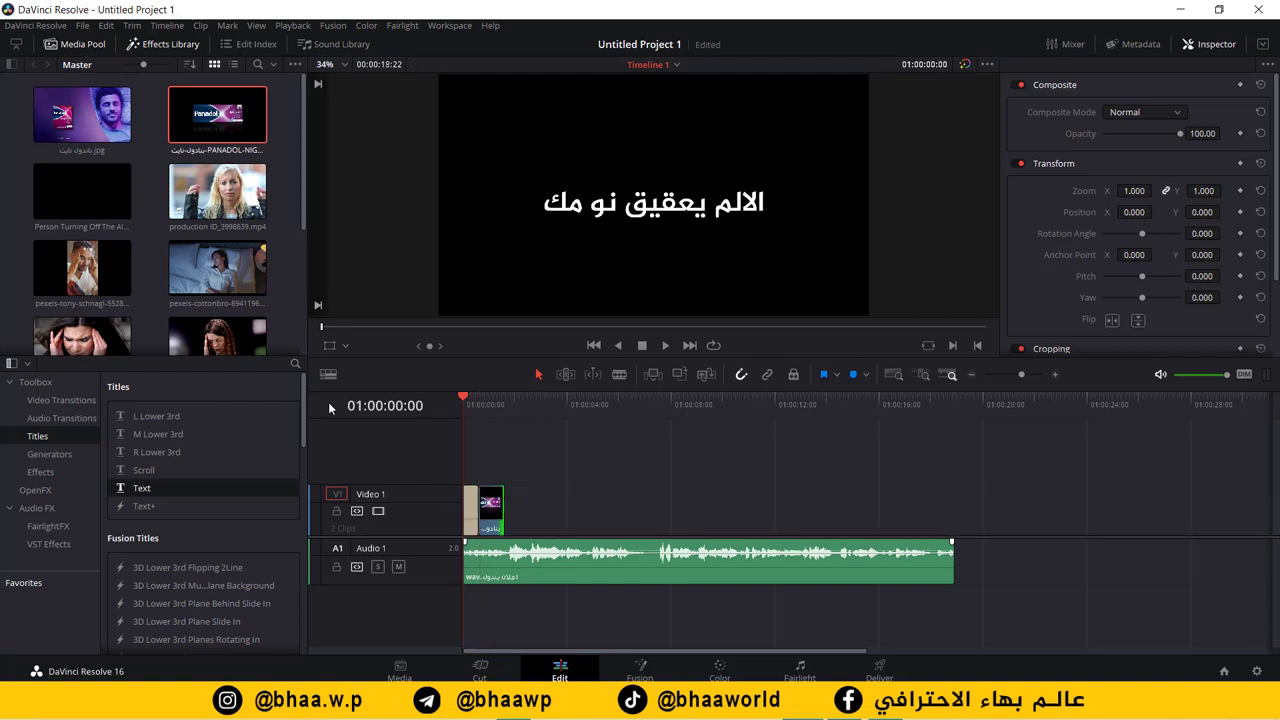
key("space")
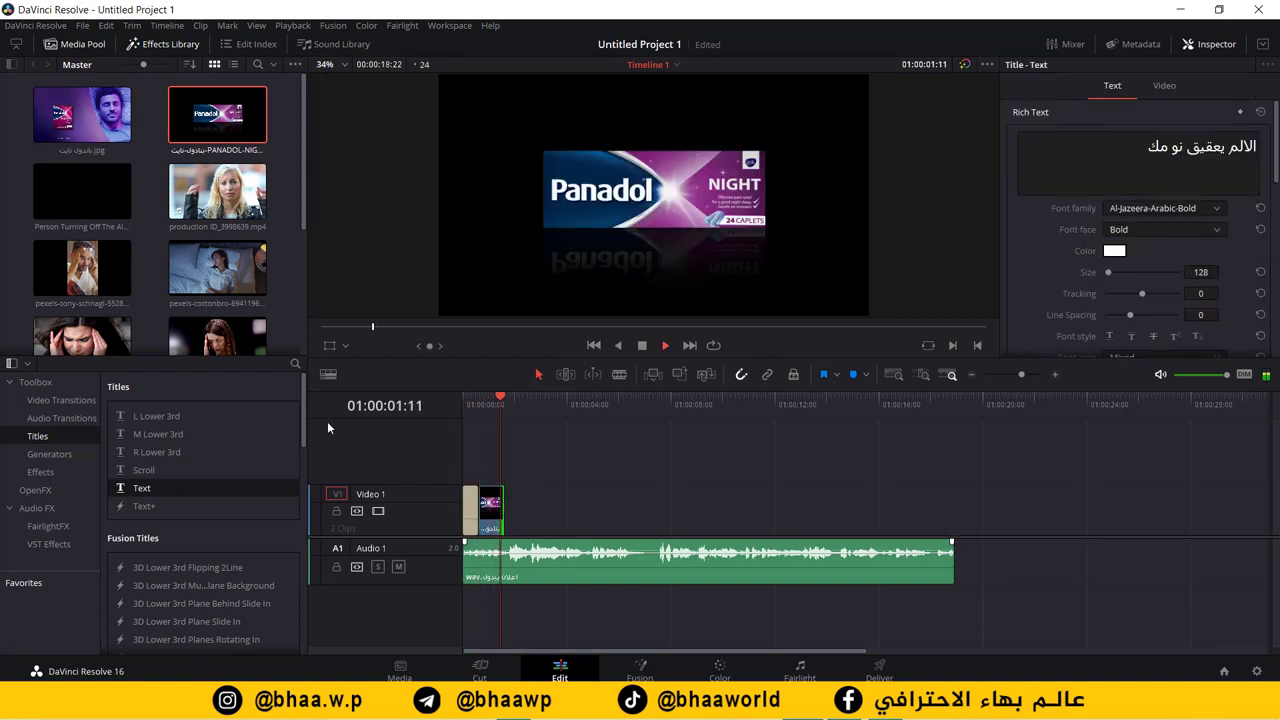
key("space")
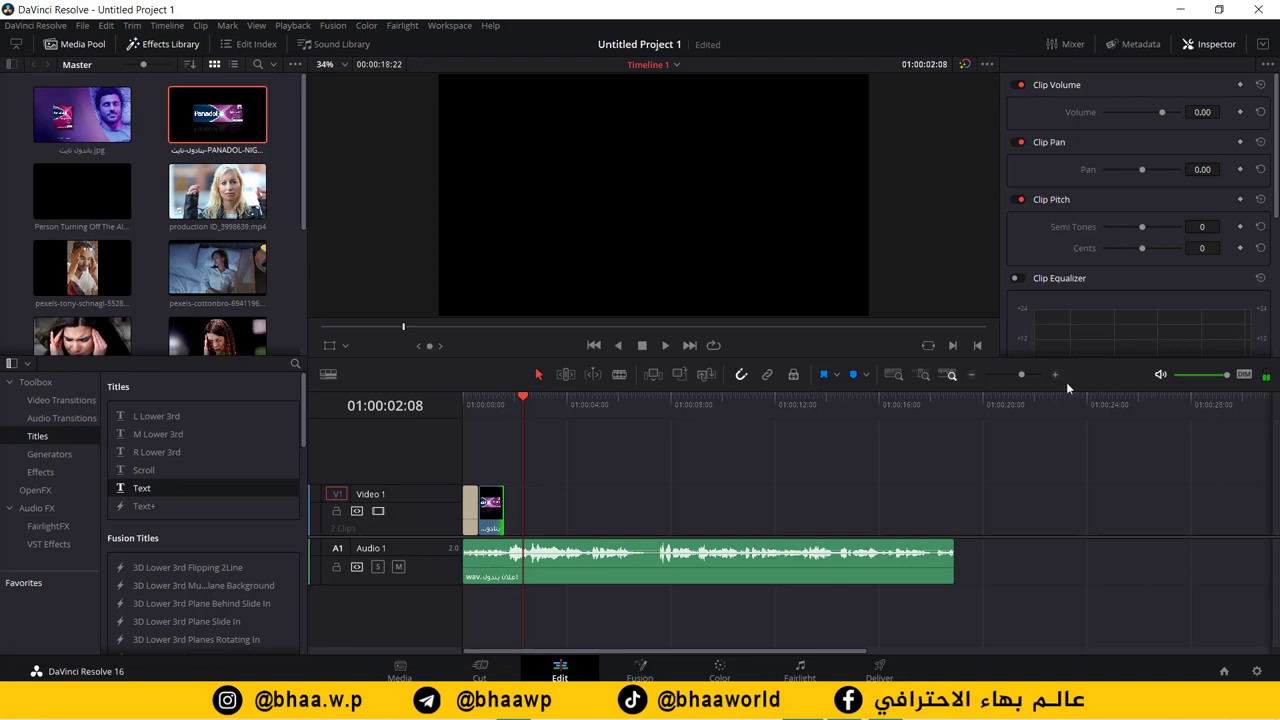
Step: Extend the Panadol clip a few frames, move the title/image cut later, and park at 01:00:02:04
left_click(1055, 374)
left_click(1055, 374)
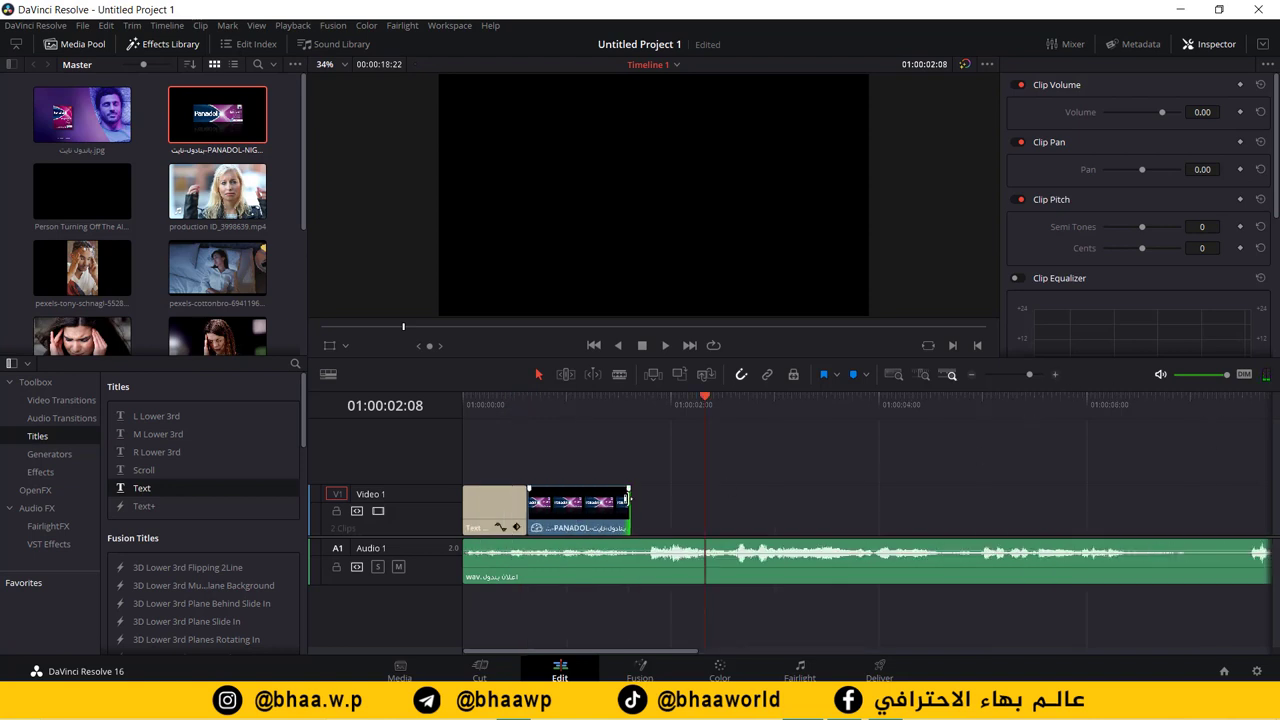
left_click_drag(630, 500, 647, 502)
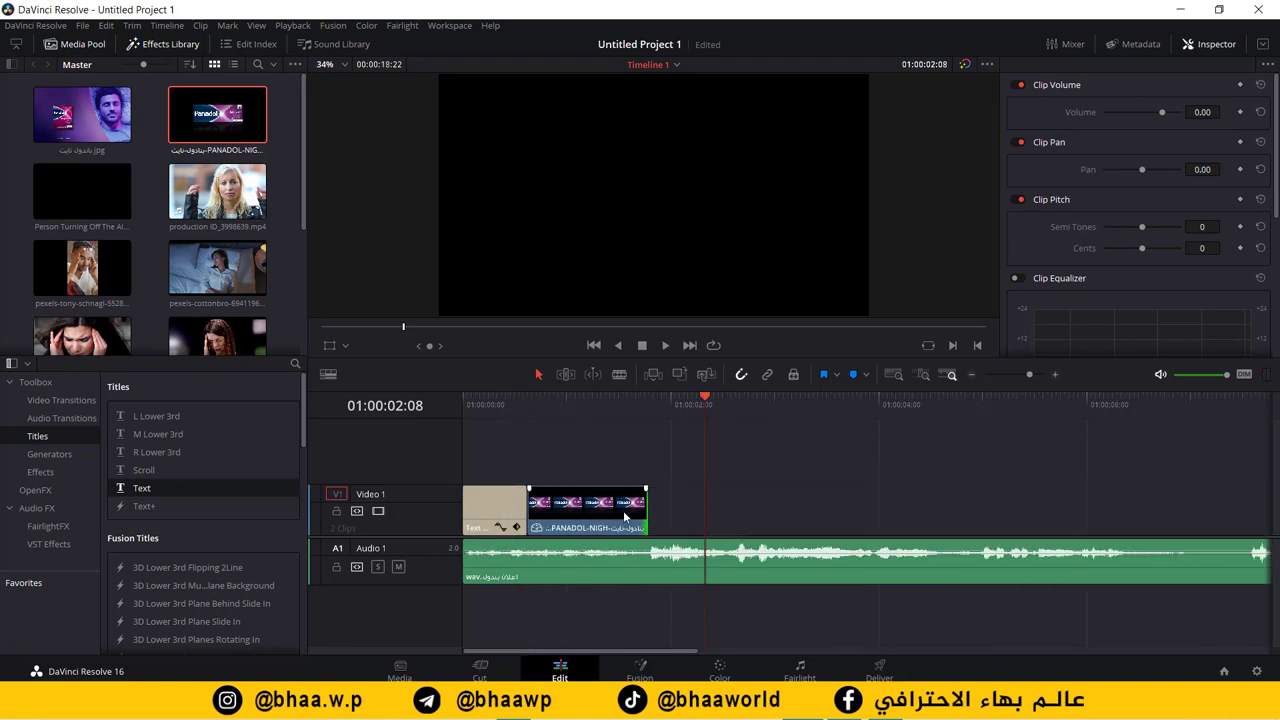
left_click_drag(528, 505, 534, 448)
left_click(534, 454)
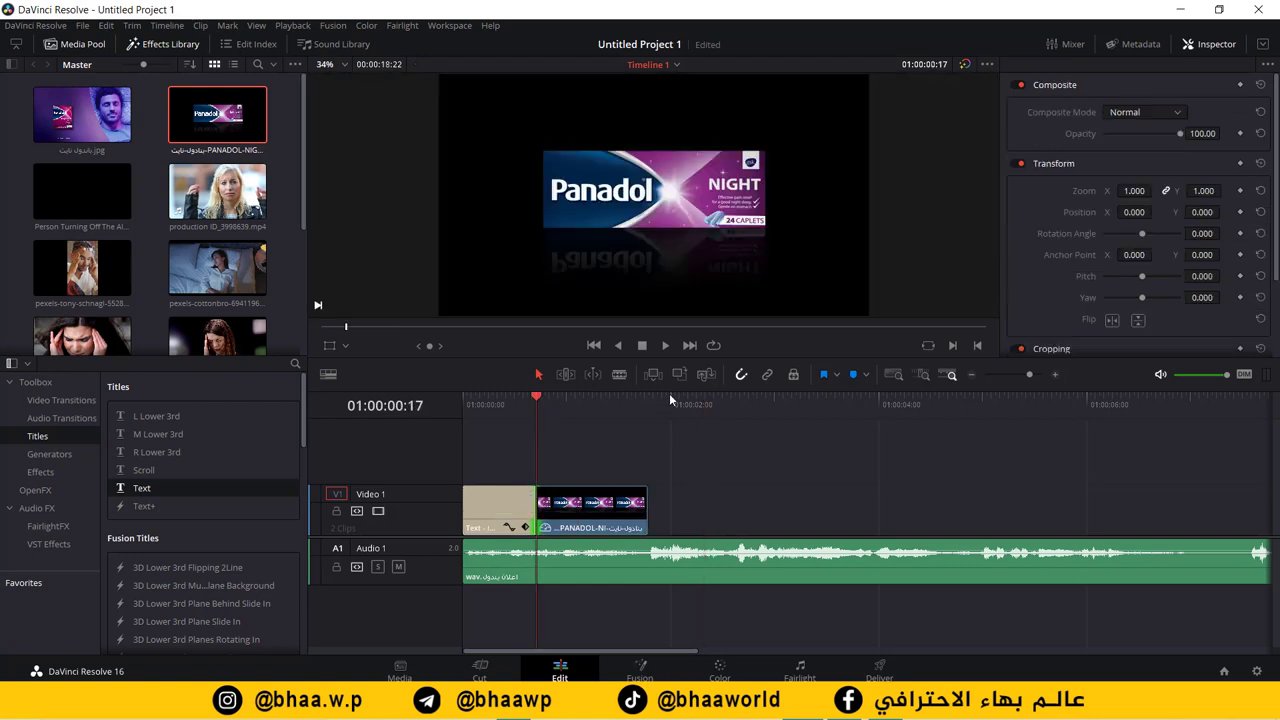
key("Home")
key("space")
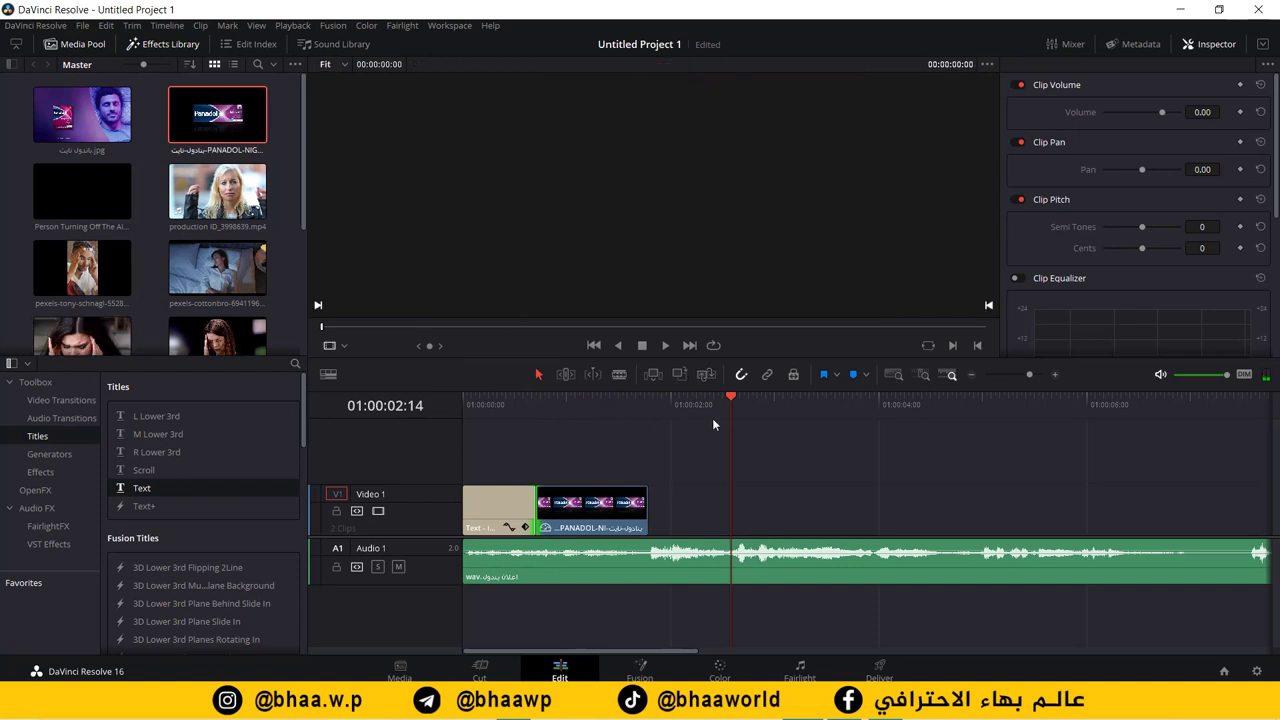
left_click(689, 408)
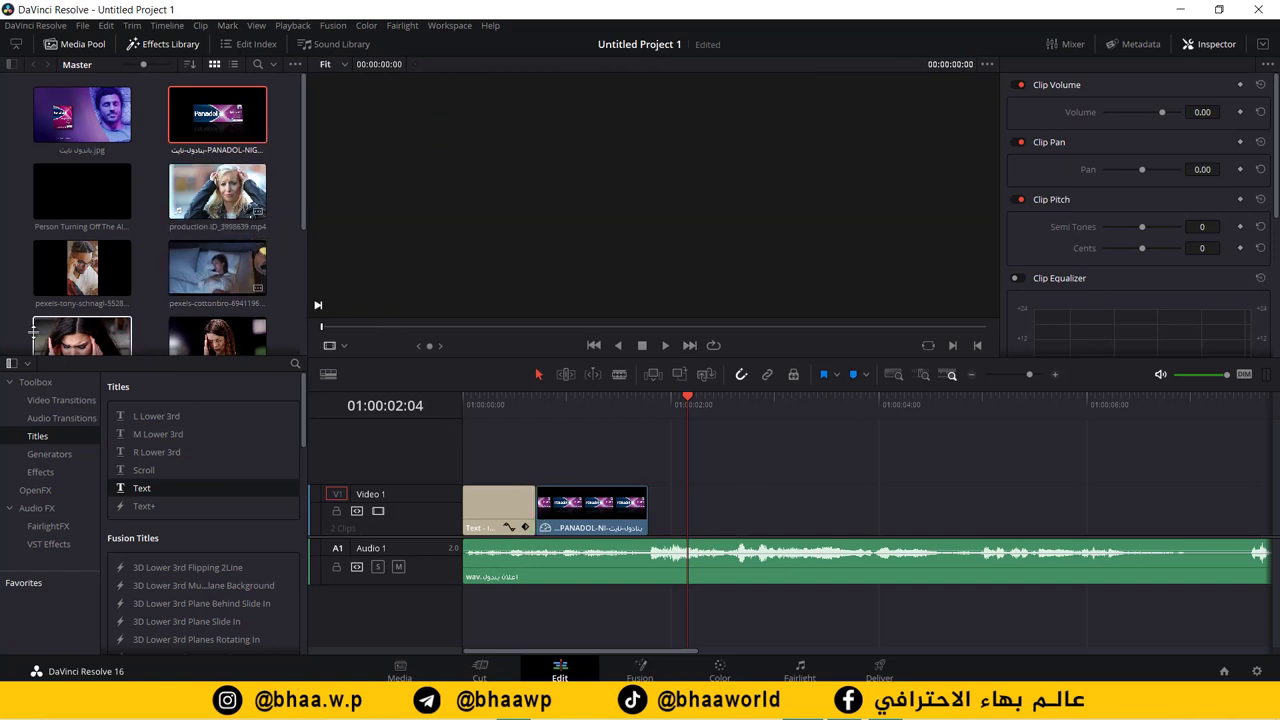
scroll(226, 314, "down", 1)
Step: Preview production ID_4399778.mp4 and place it on Video 1 after the Panadol image
left_click_drag(230, 310, 636, 472)
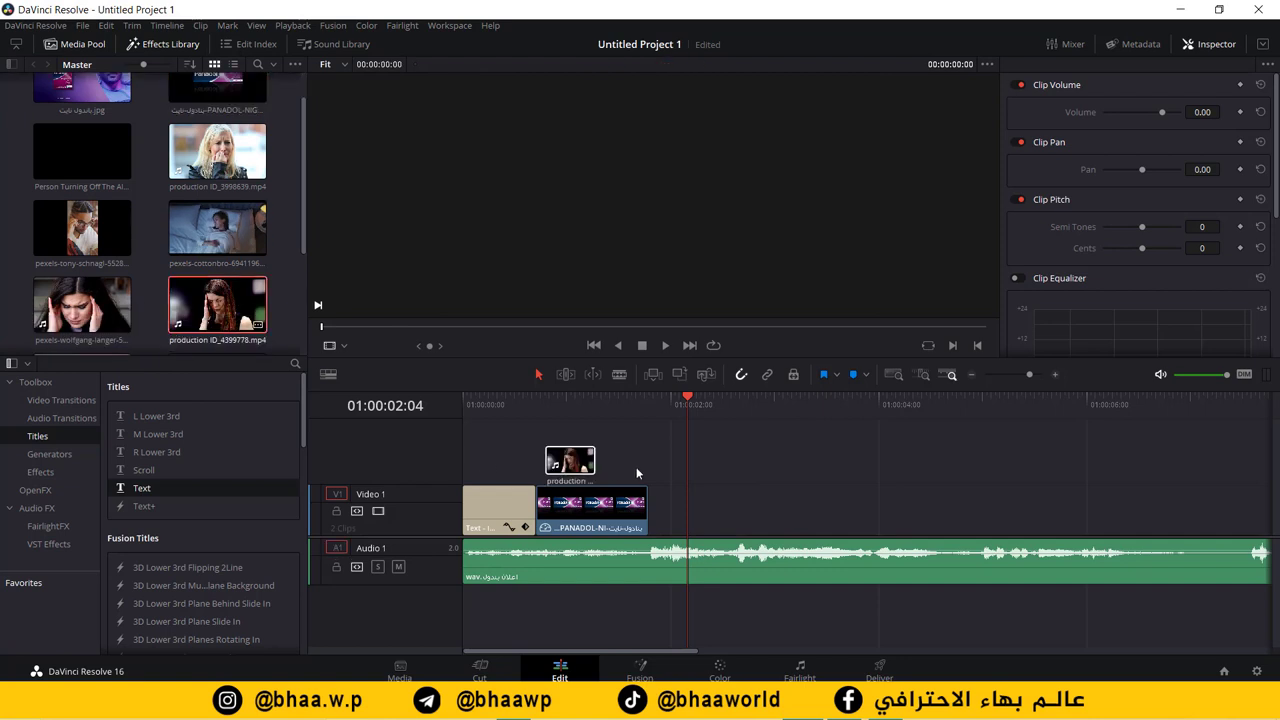
left_click_drag(730, 513, 222, 322)
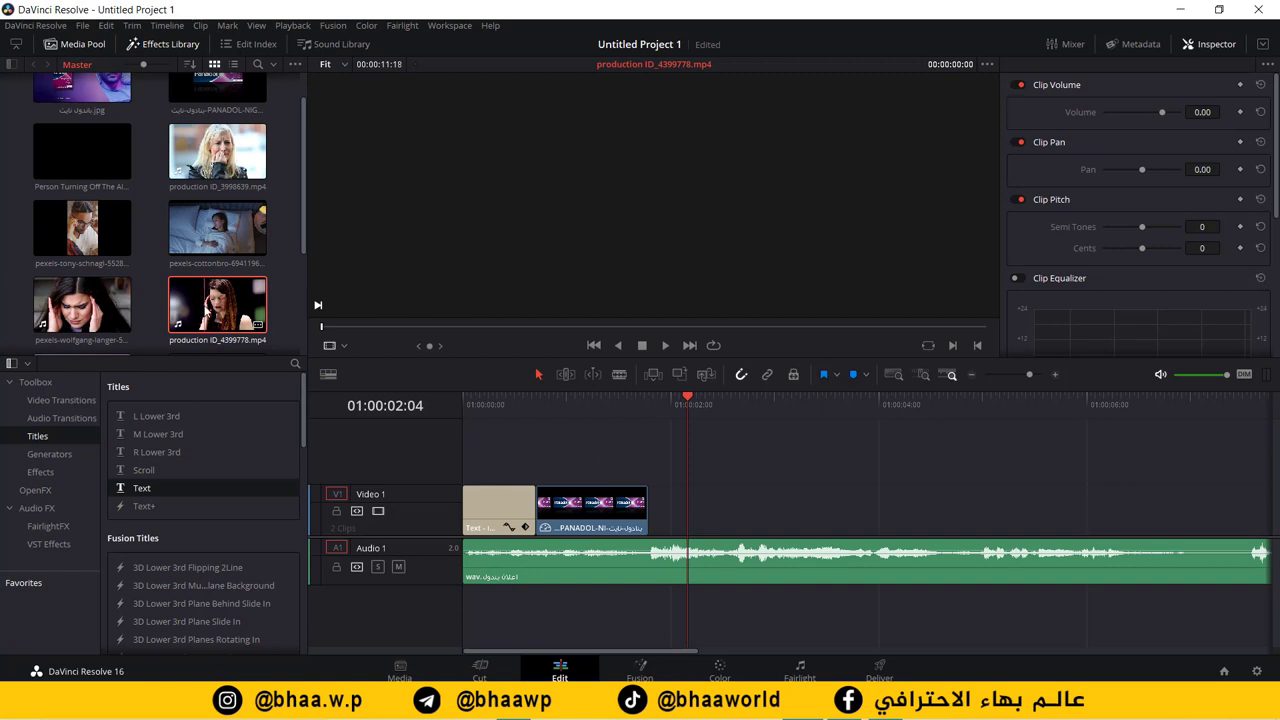
left_click(221, 308)
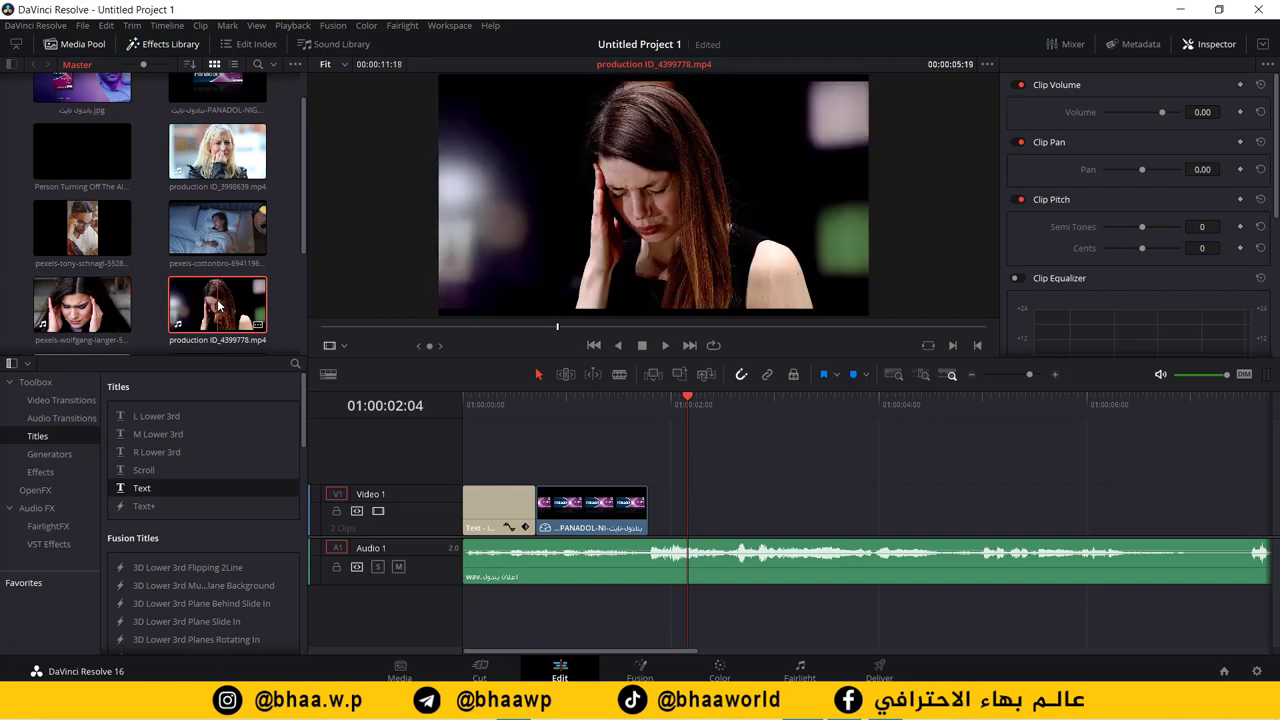
key("space")
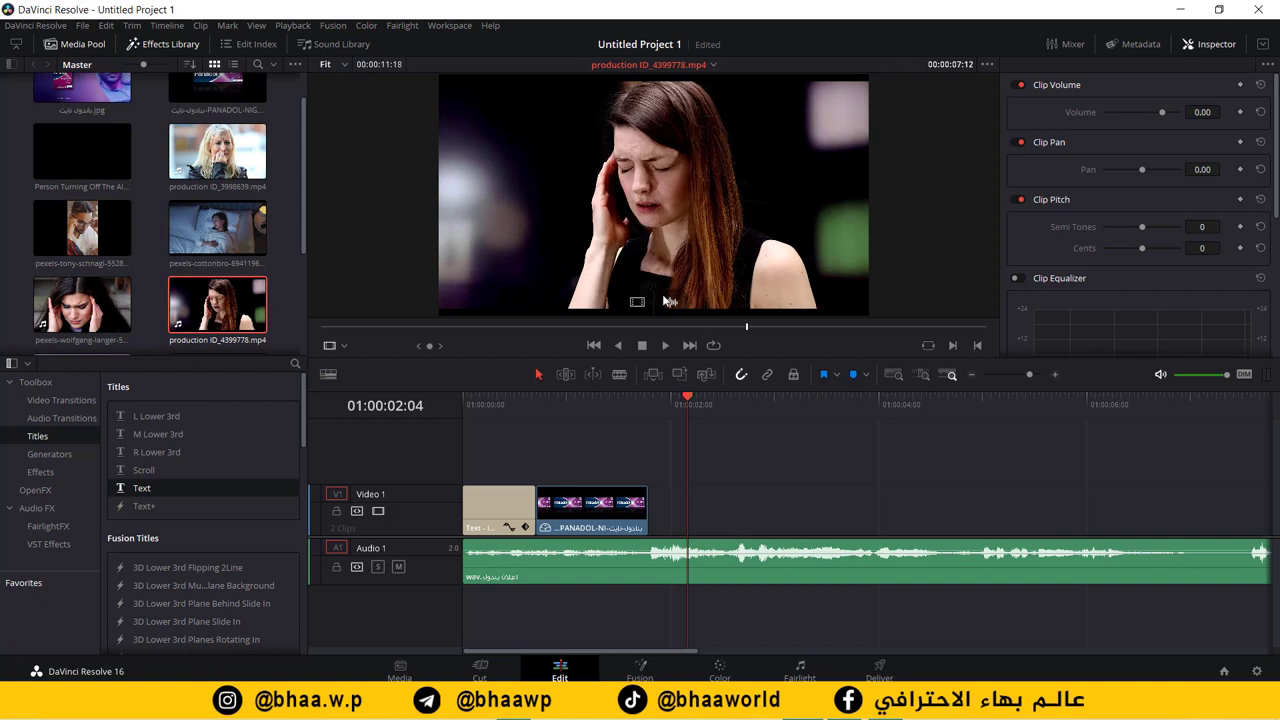
left_click_drag(668, 301, 706, 505)
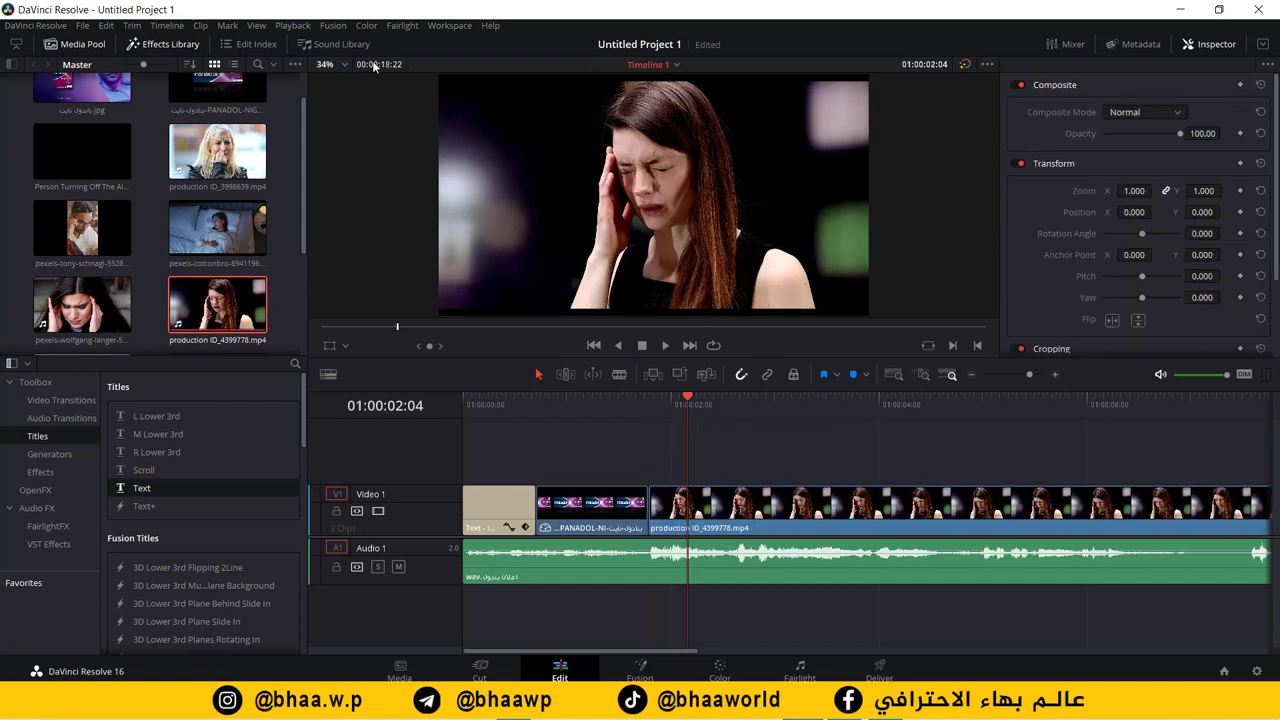
Step: Set the viewer display size to 25% and select the headache clip on the timeline
left_click(331, 66)
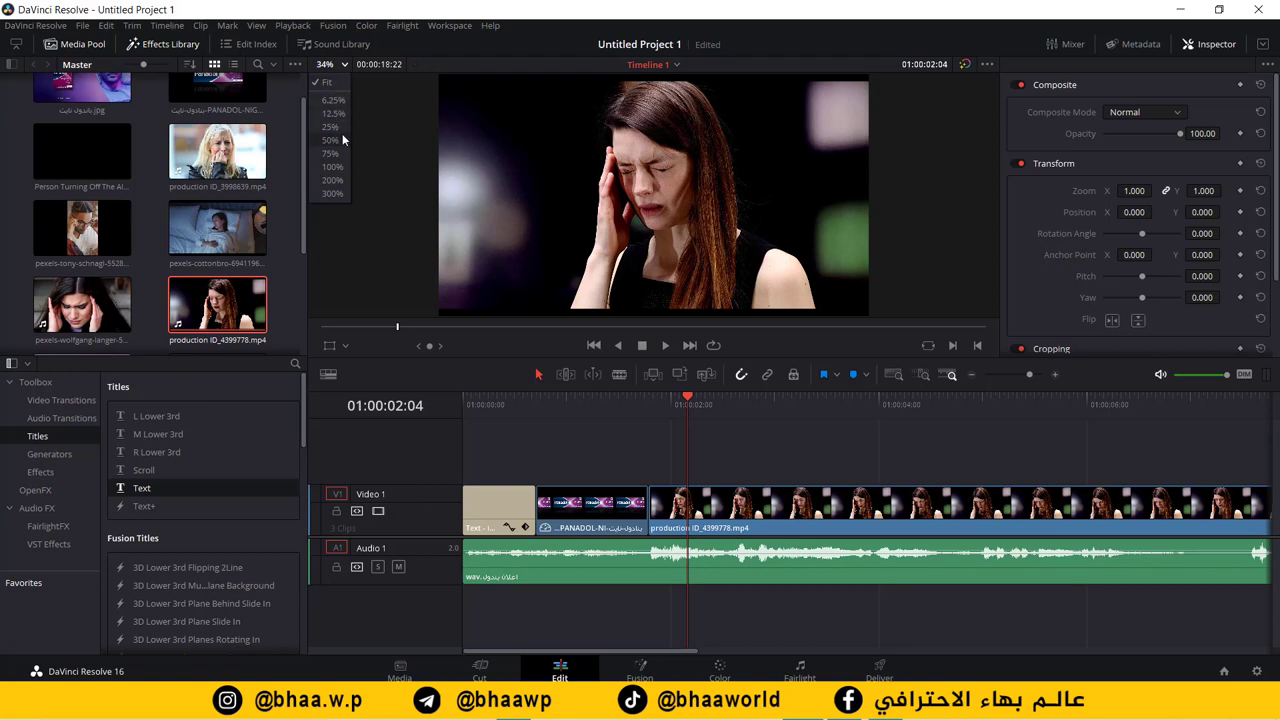
left_click(341, 127)
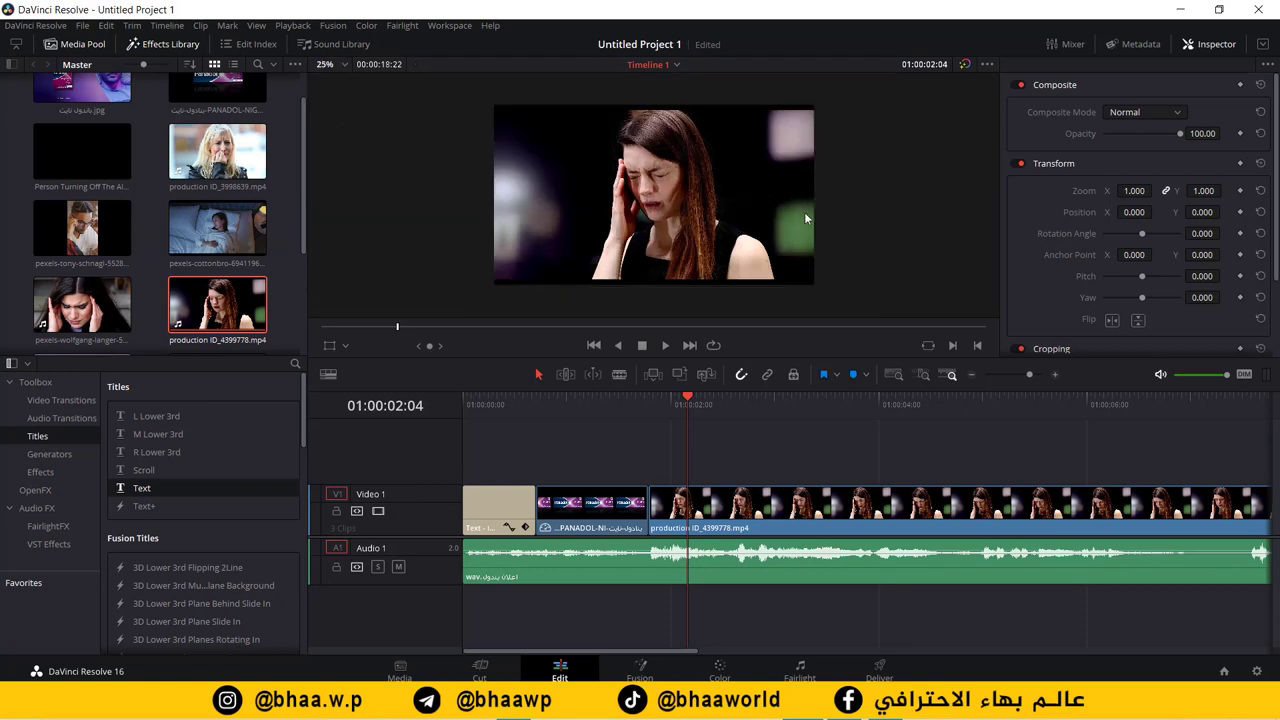
left_click(781, 506)
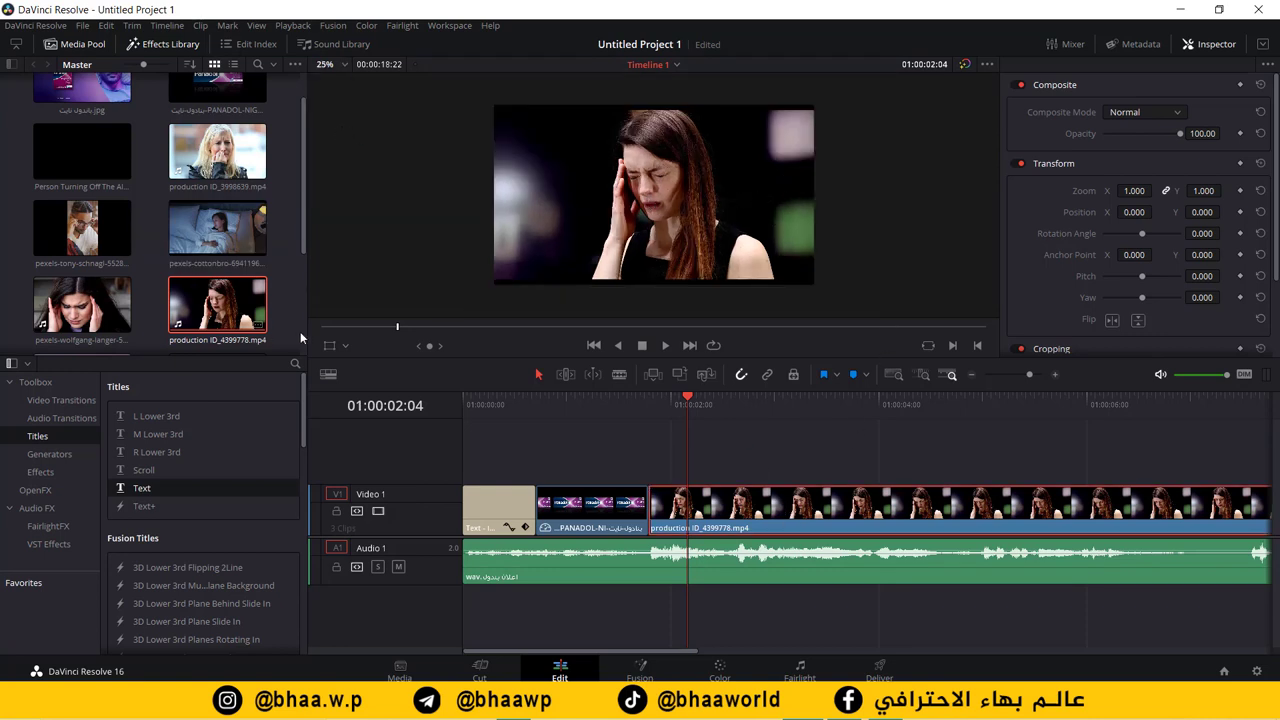
Step: Using on-screen transform handles, adjust the woman clip's framing and shrink it to zoom 1.039
left_click(334, 346)
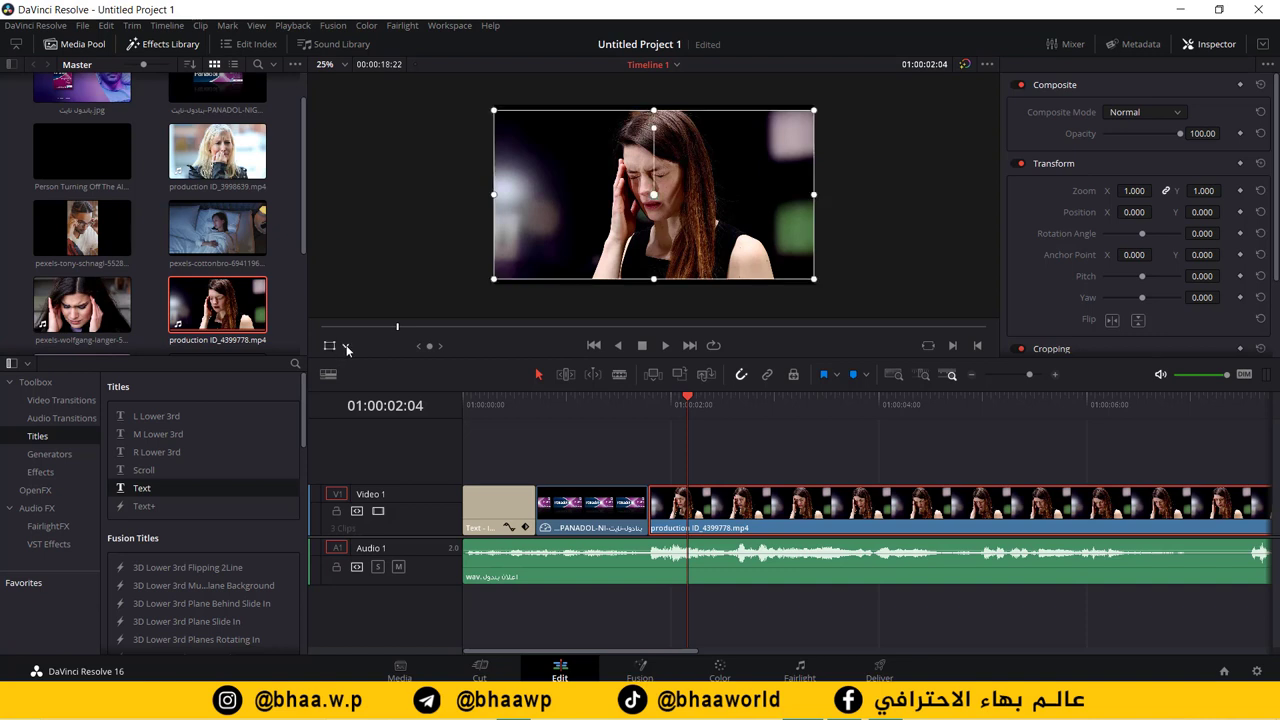
left_click(346, 347)
left_click(352, 366)
left_click_drag(814, 116, 838, 101)
left_click_drag(720, 206, 706, 187)
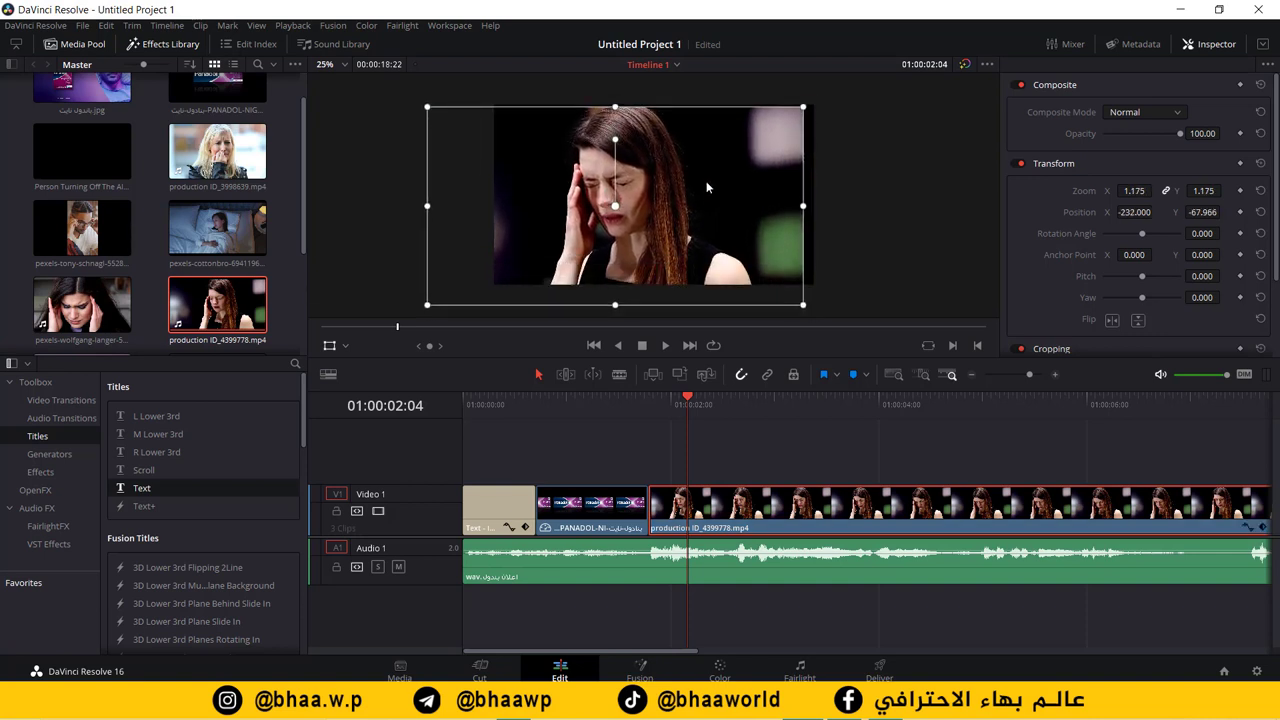
left_click_drag(433, 302, 446, 283)
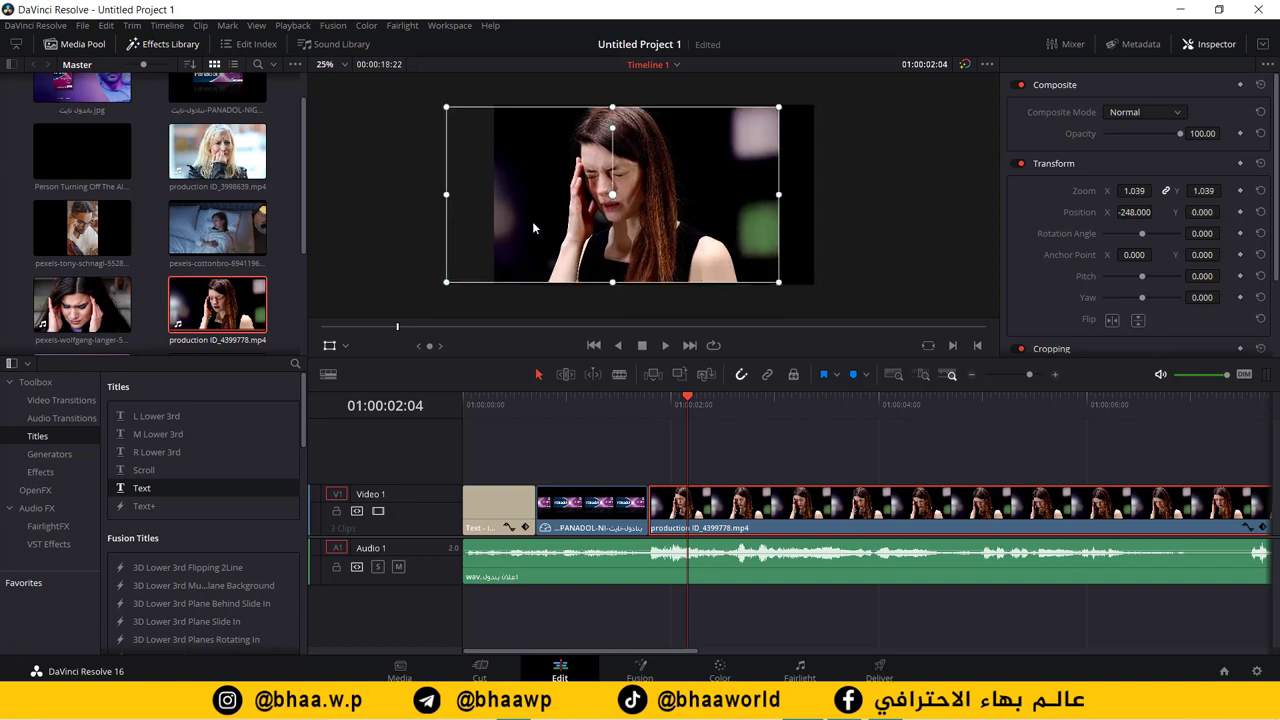
Step: Crop in the left and right sides of the woman clip into a narrow panel
left_click(344, 347)
left_click(352, 385)
left_click_drag(446, 197, 493, 199)
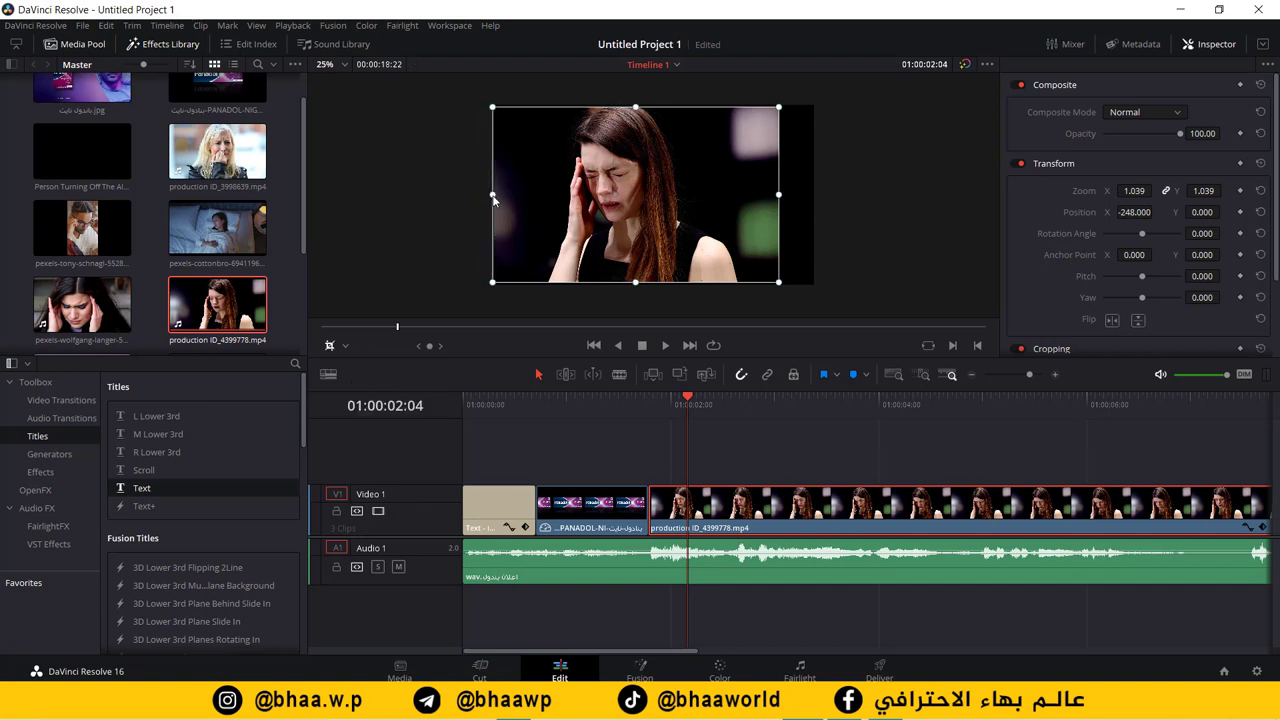
left_click_drag(769, 200, 688, 208)
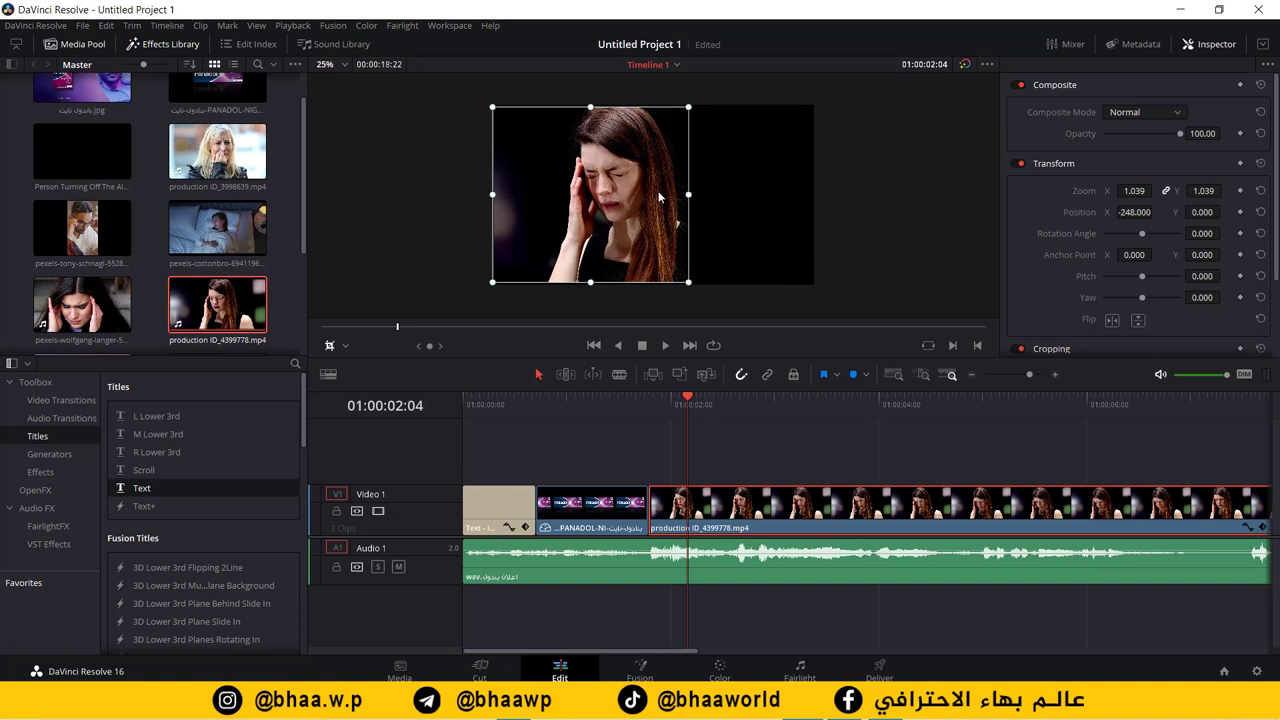
Step: Move the cropped woman clip left to Position X -480 and view its source clip
left_click(334, 346)
left_click(346, 345)
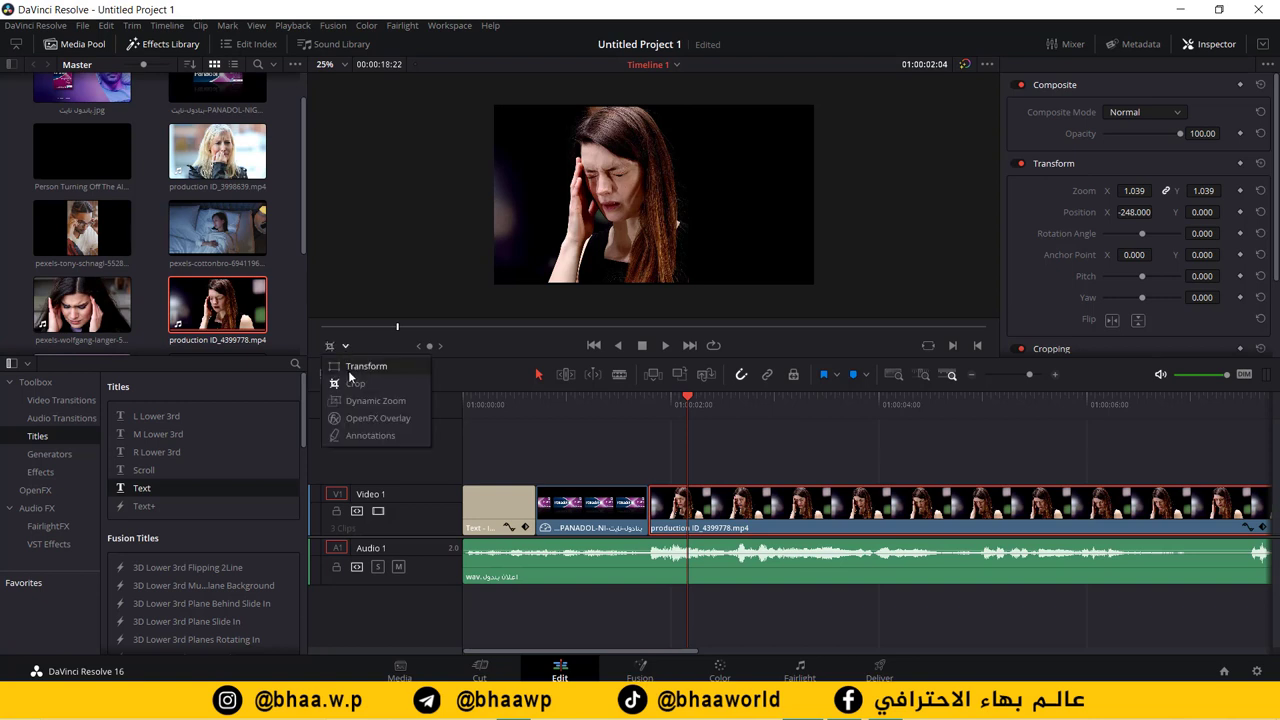
left_click(360, 367)
left_click_drag(571, 222, 532, 222)
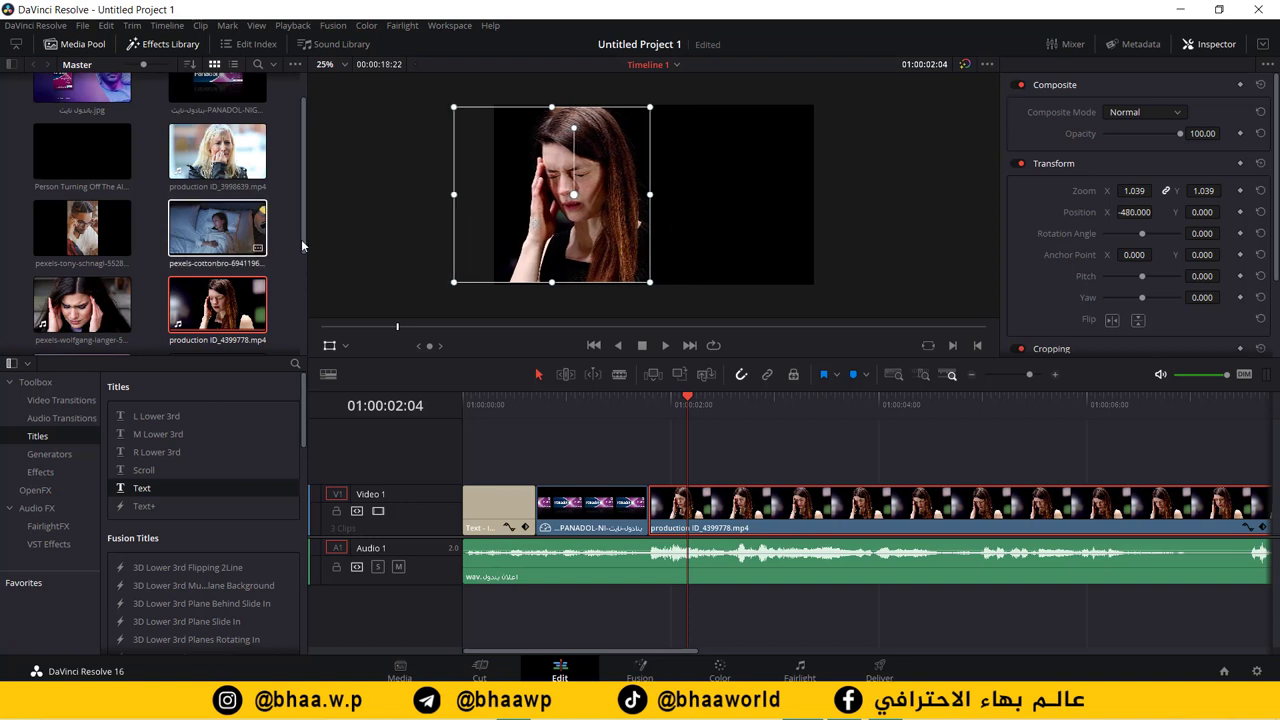
key("q")
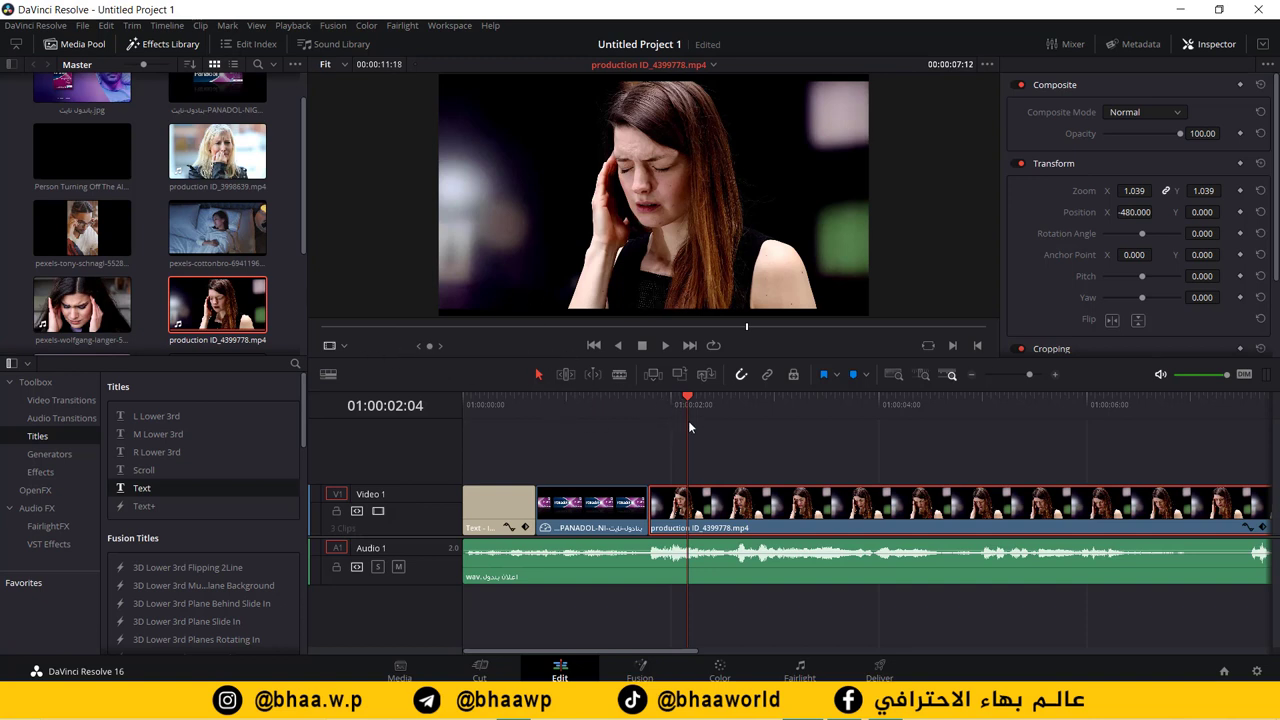
Step: Play the timeline from the Panadol clip to review the edit so far
left_click(676, 404)
key("space")
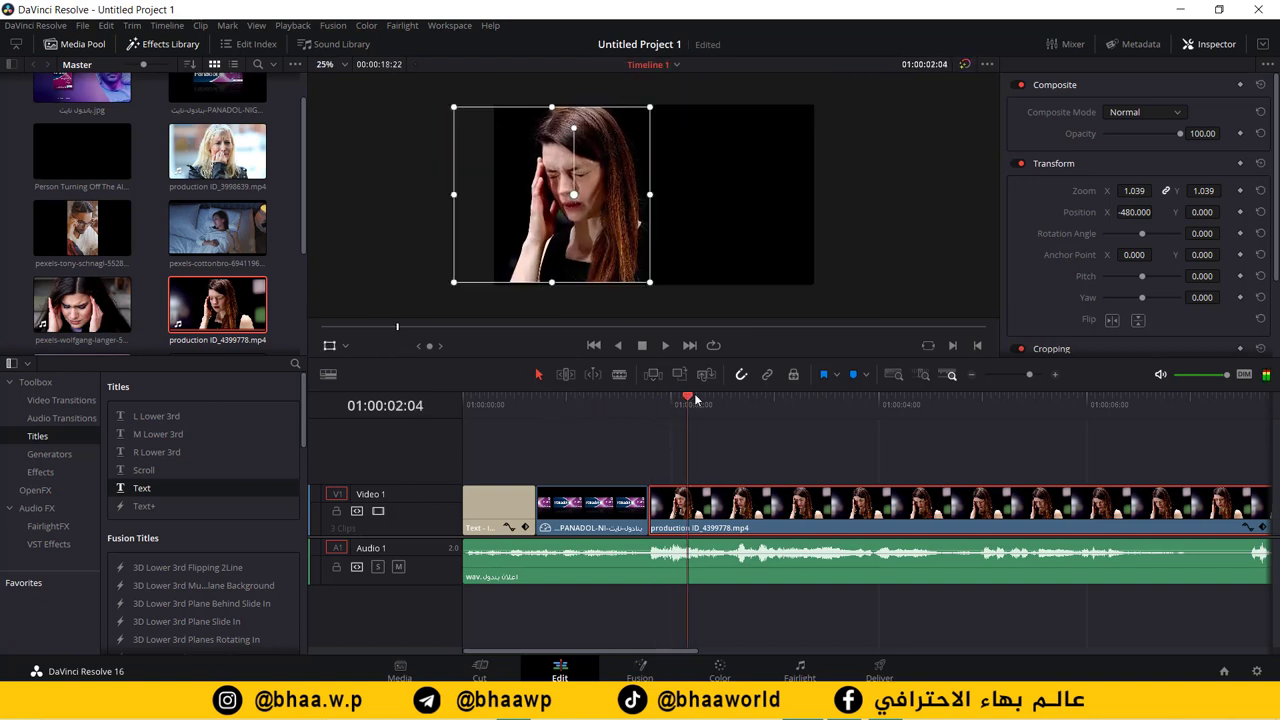
left_click(637, 404)
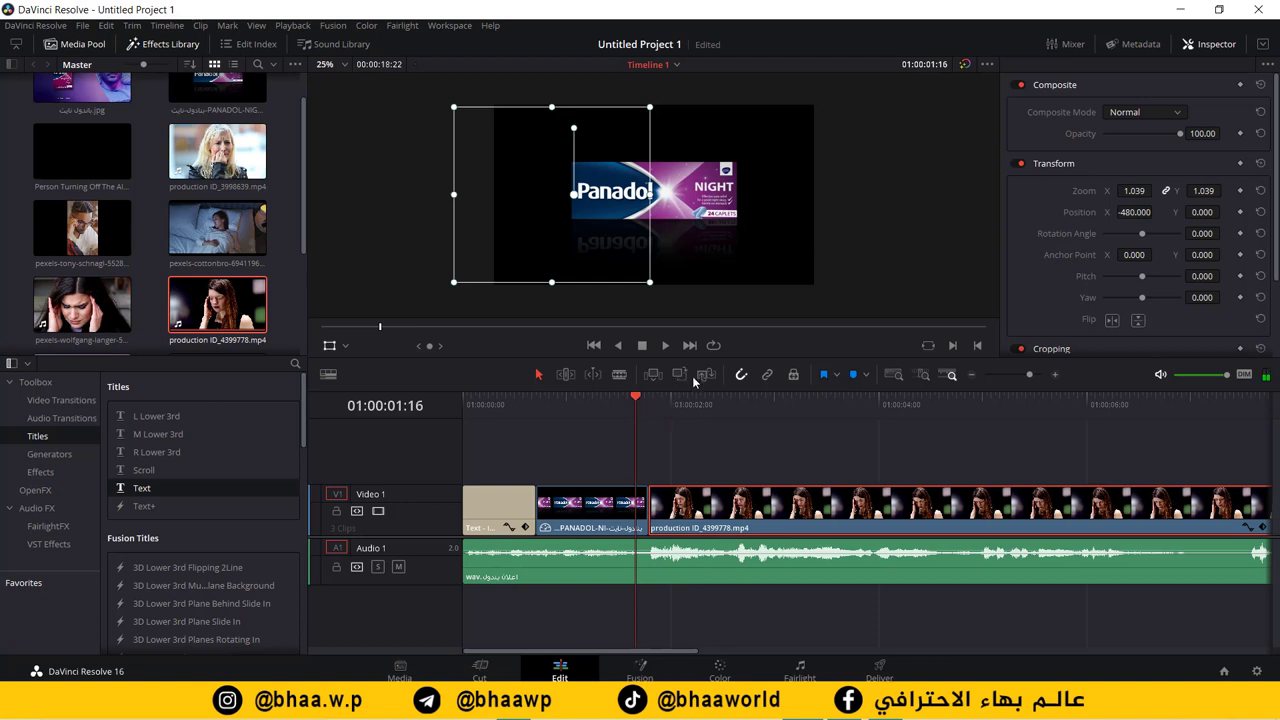
key("space")
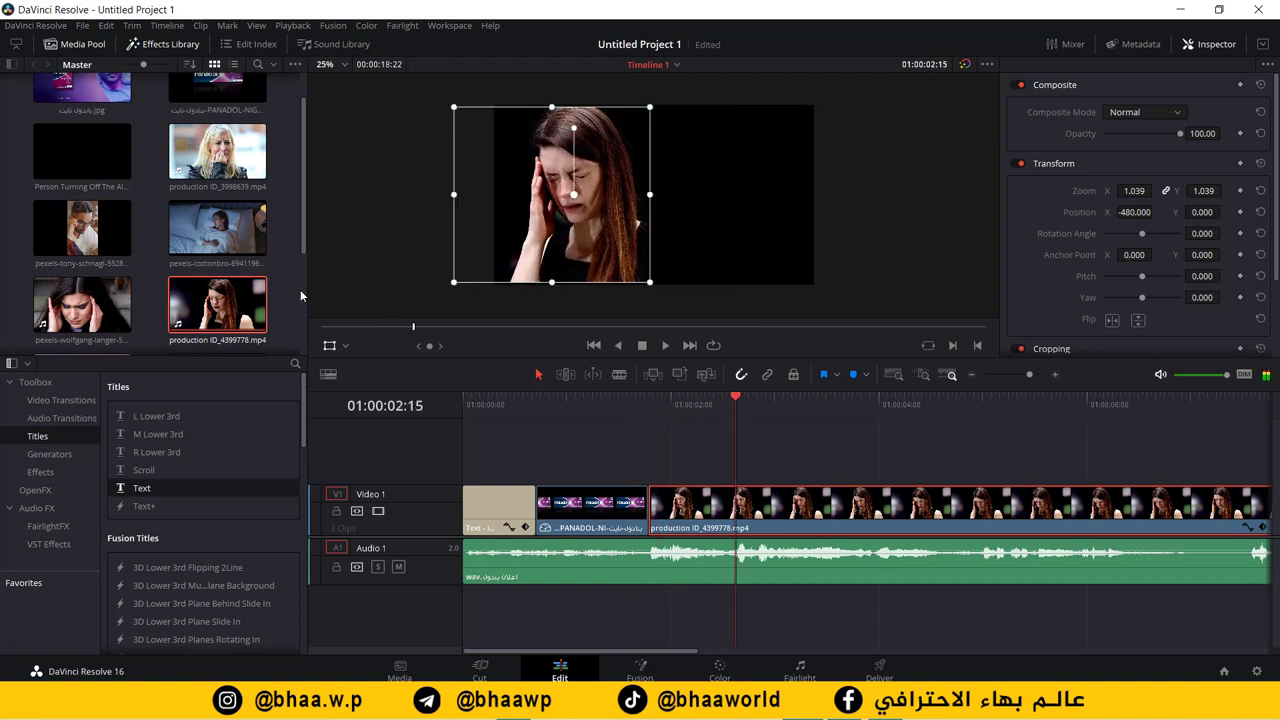
key("q")
Step: Place pexels-tony-schnagl-5528012.mp4 on a new Video 2 track above the headache clip
left_click_drag(302, 184, 309, 238)
left_click(79, 228)
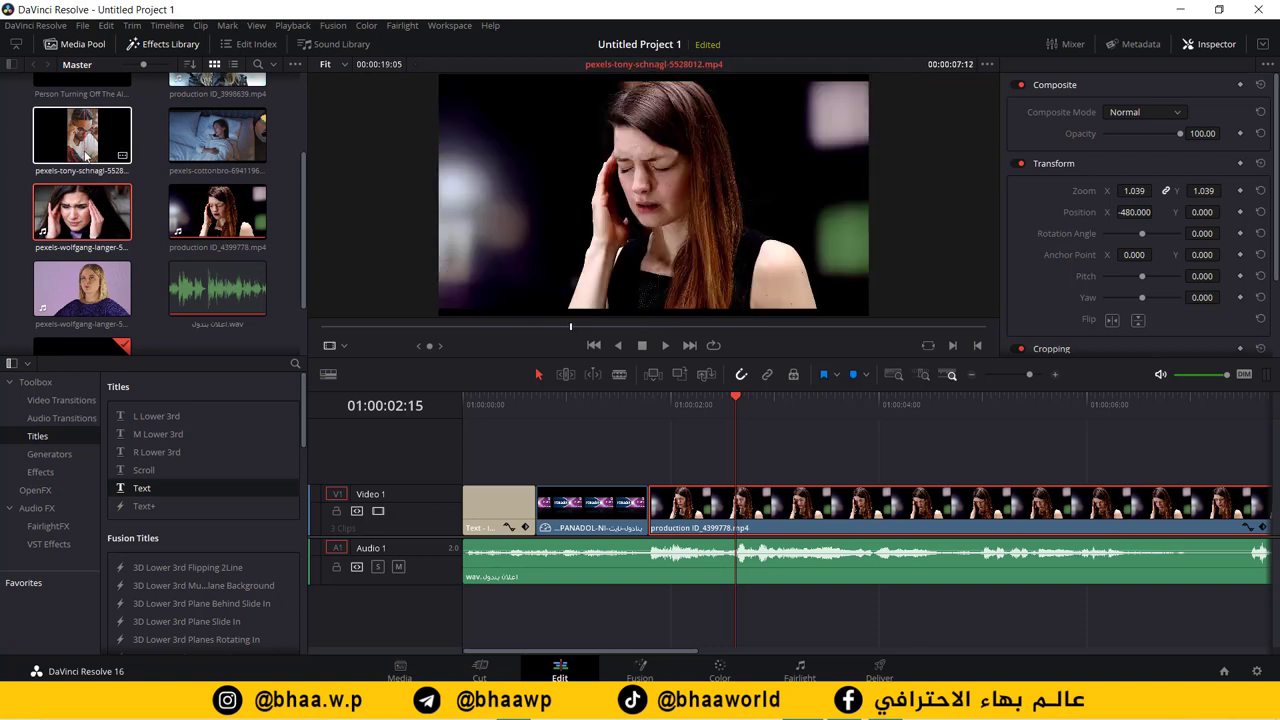
left_click_drag(88, 146, 652, 458)
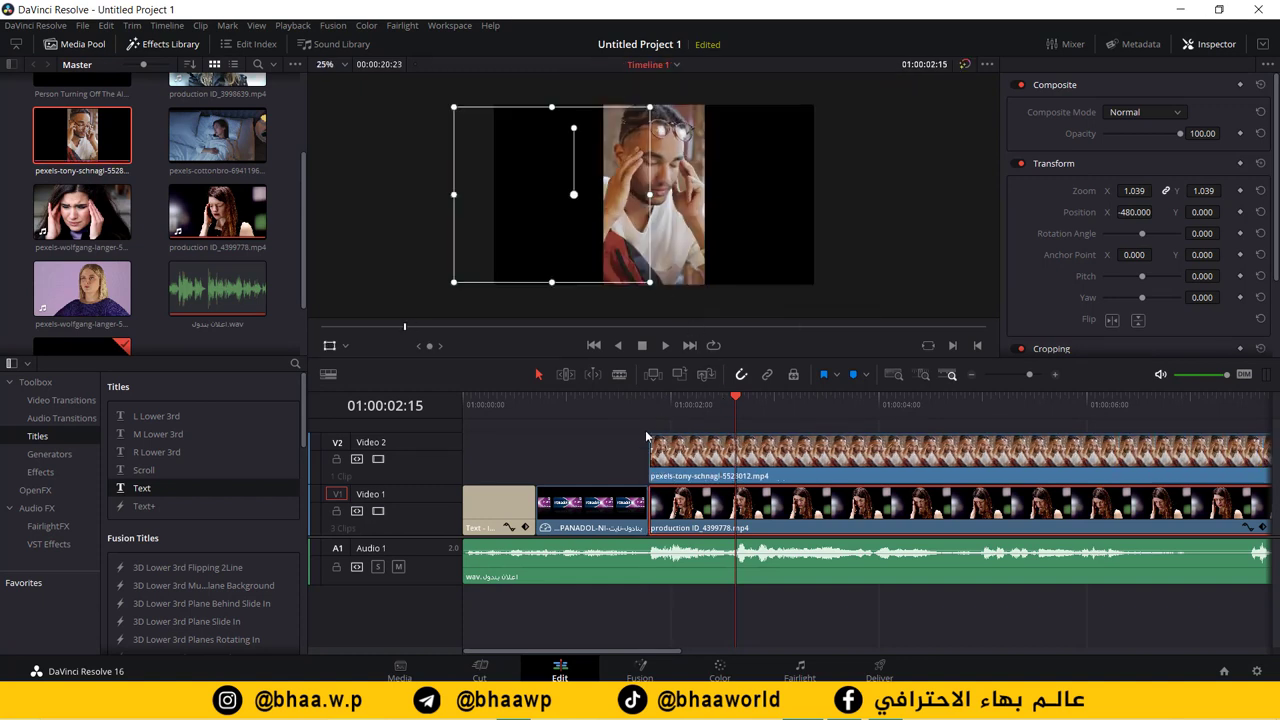
Step: Move the man clip on Video 2 to the right and enlarge it to zoom 1.541
left_click(790, 440)
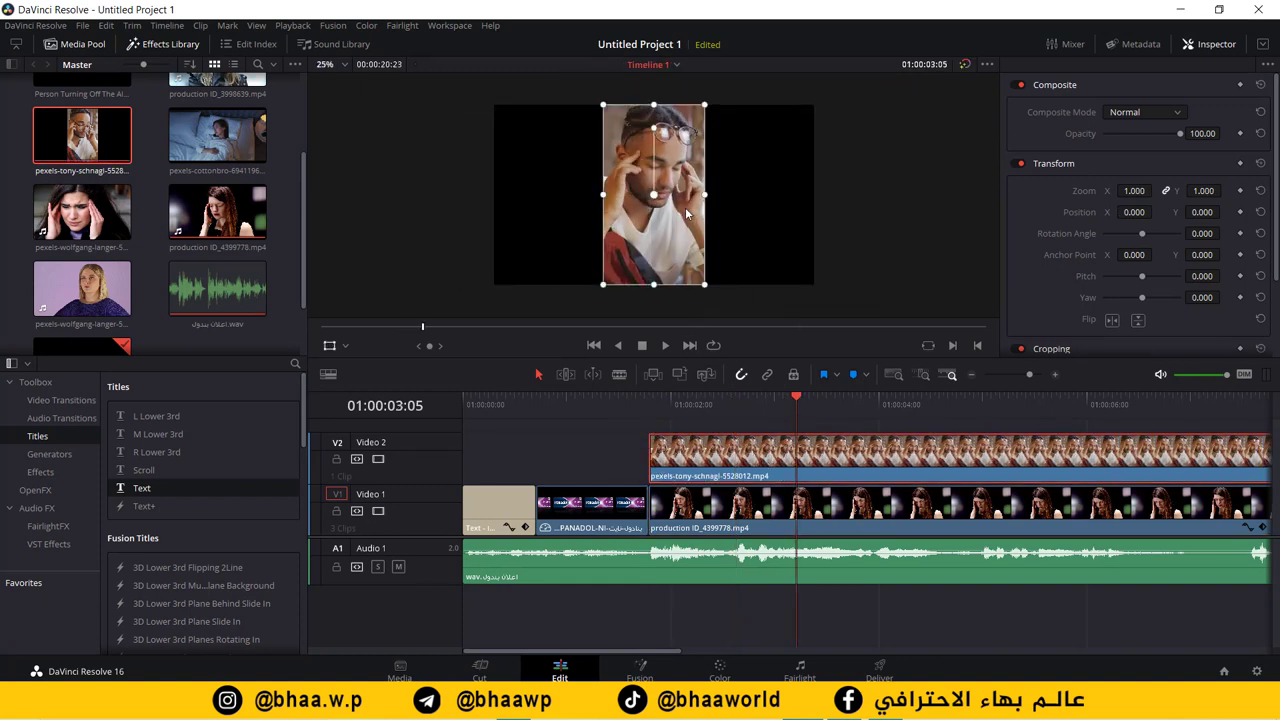
left_click_drag(687, 213, 781, 193)
left_click_drag(706, 286, 742, 248)
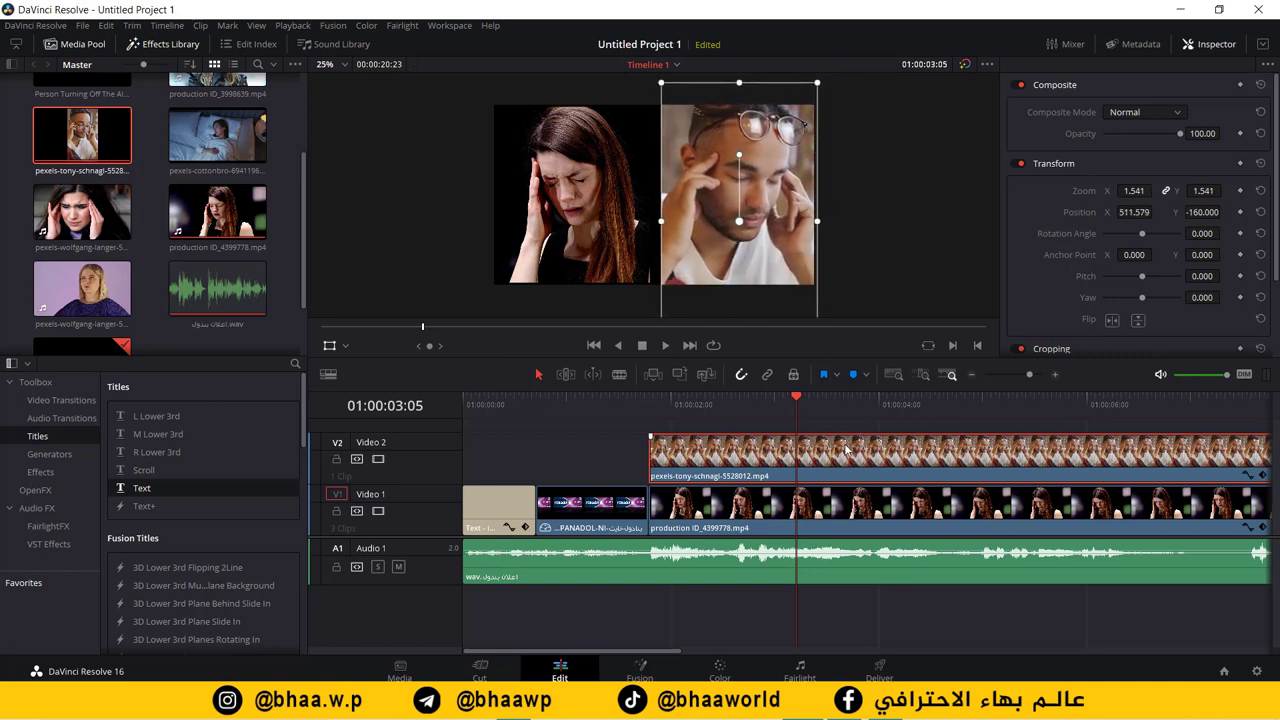
Step: Play back the side-by-side section from before the man clip to check the layout
left_click_drag(797, 395, 630, 413)
key("space")
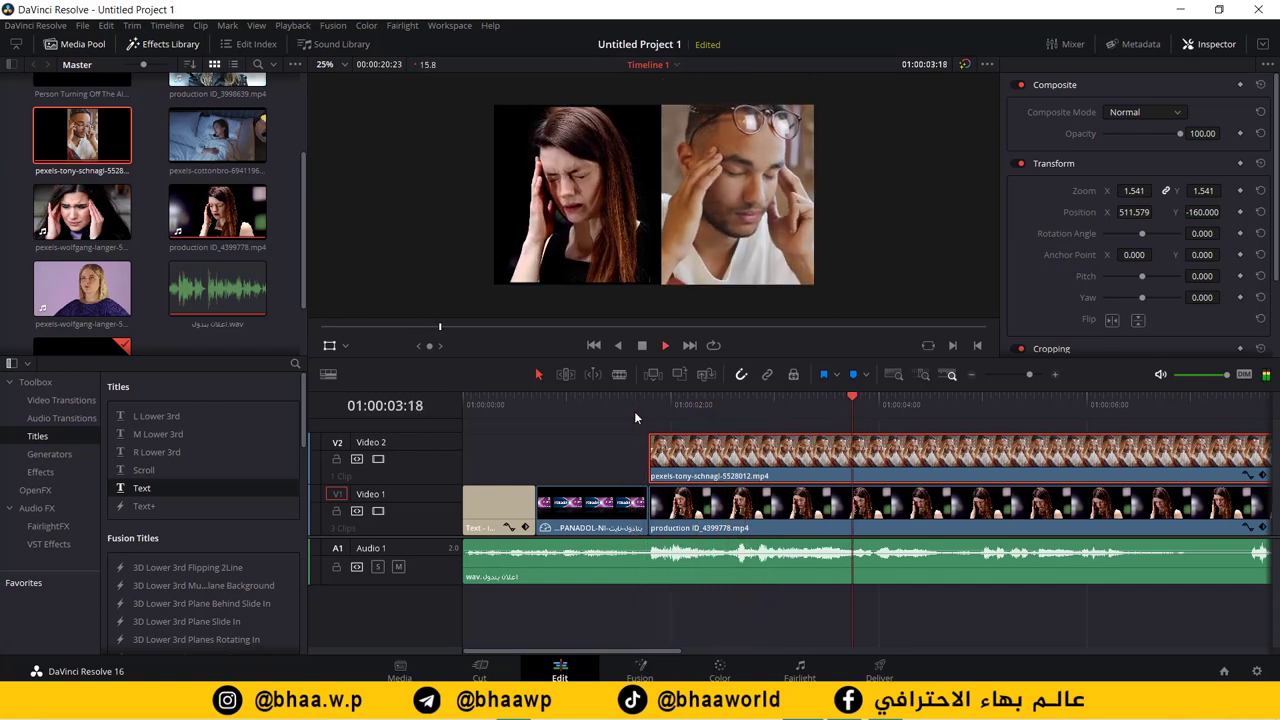
key("space")
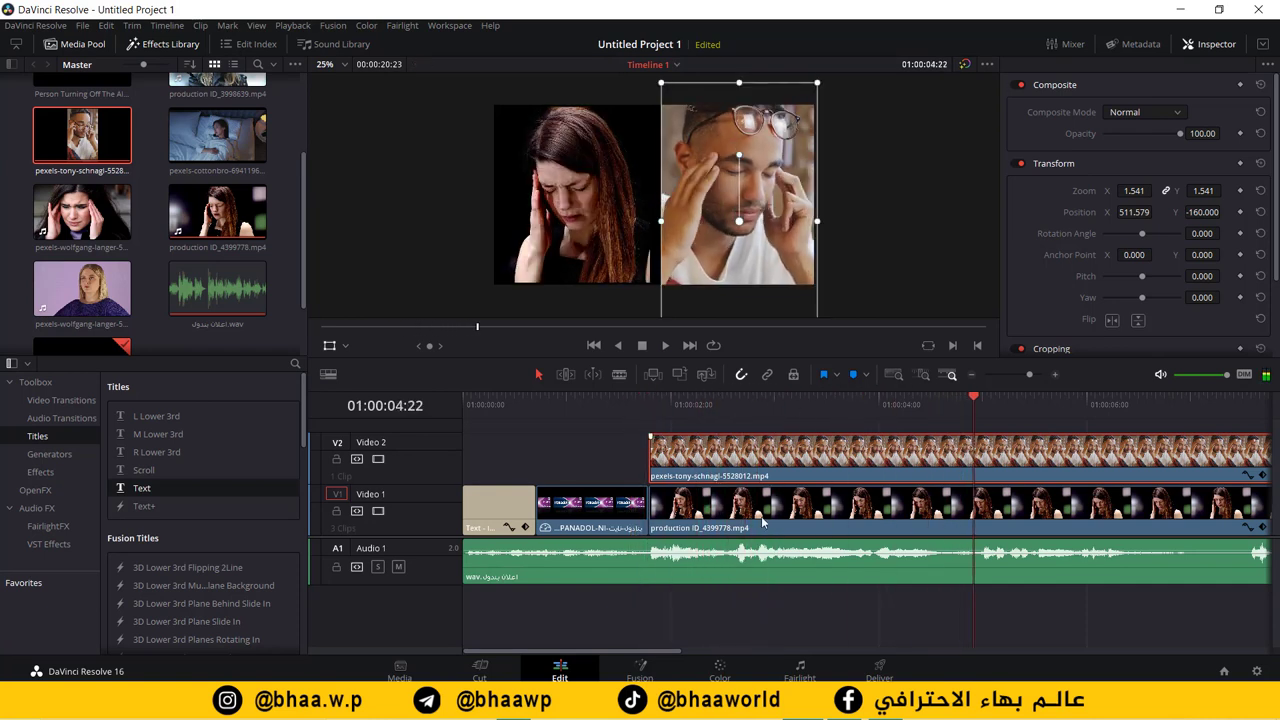
key("space")
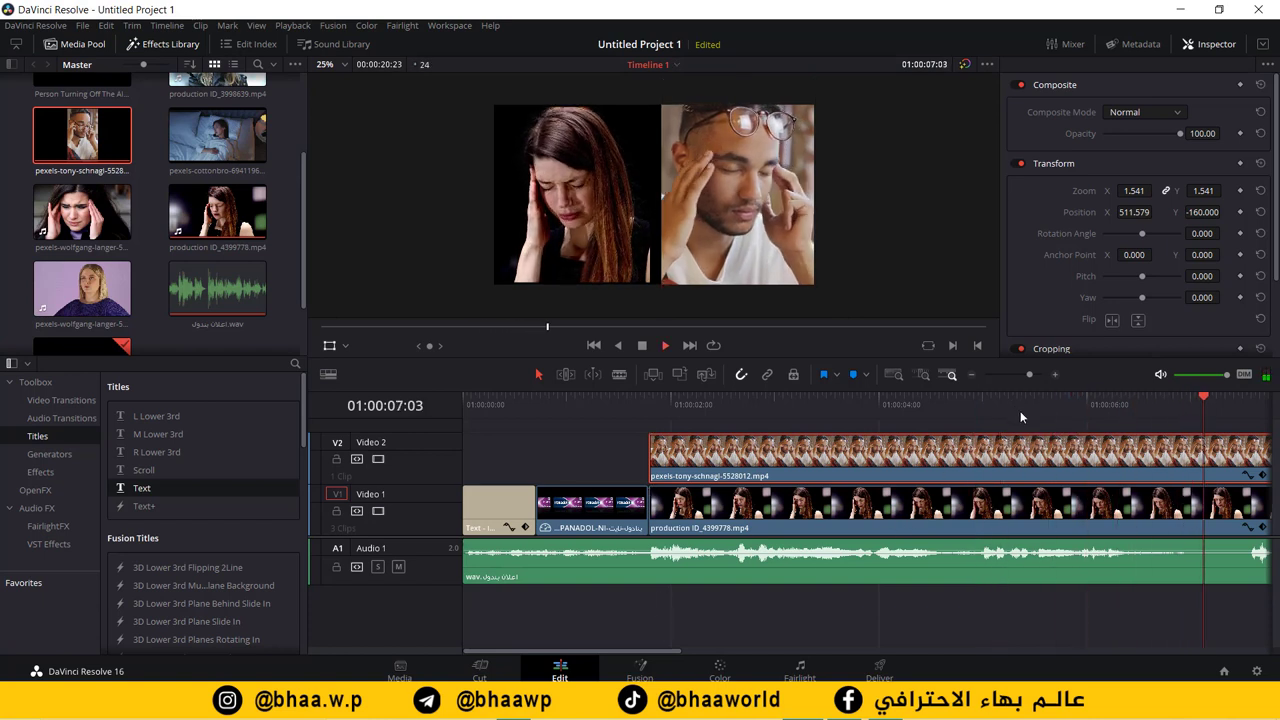
left_click_drag(1005, 410, 1004, 527)
key("space")
key("space")
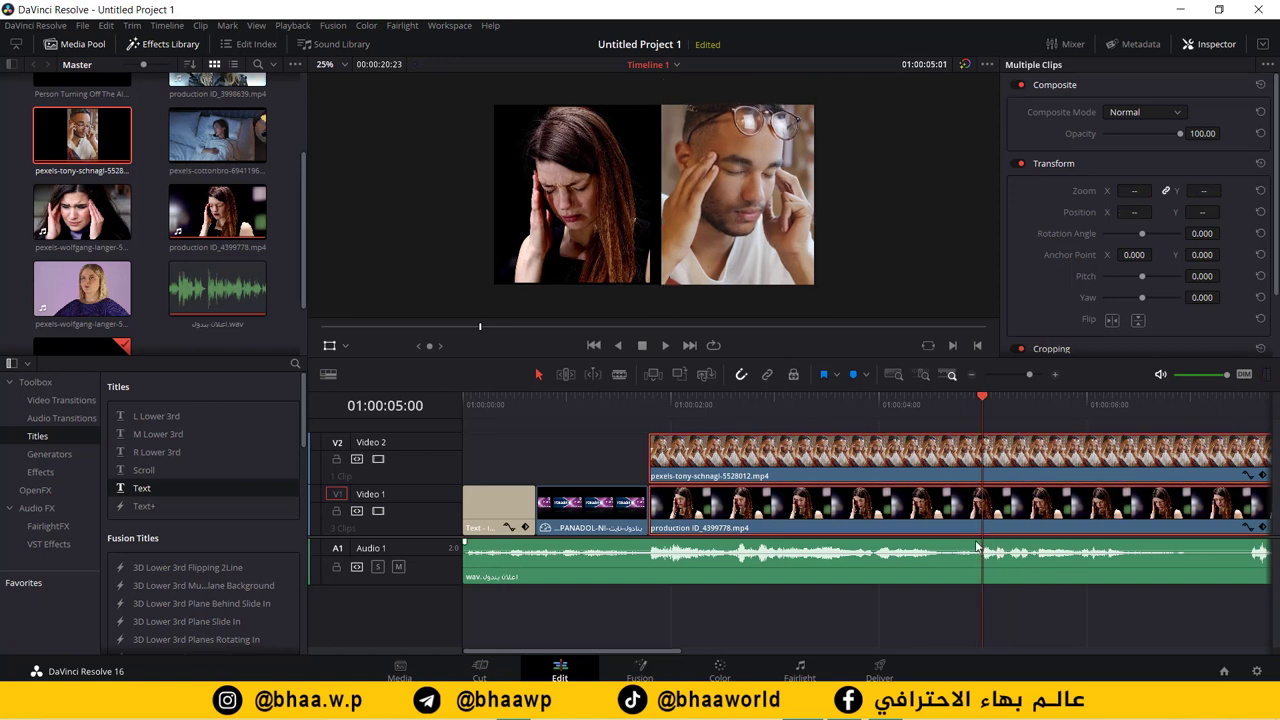
Step: Split the woman and man clips together at the five-second playhead
left_click(619, 374)
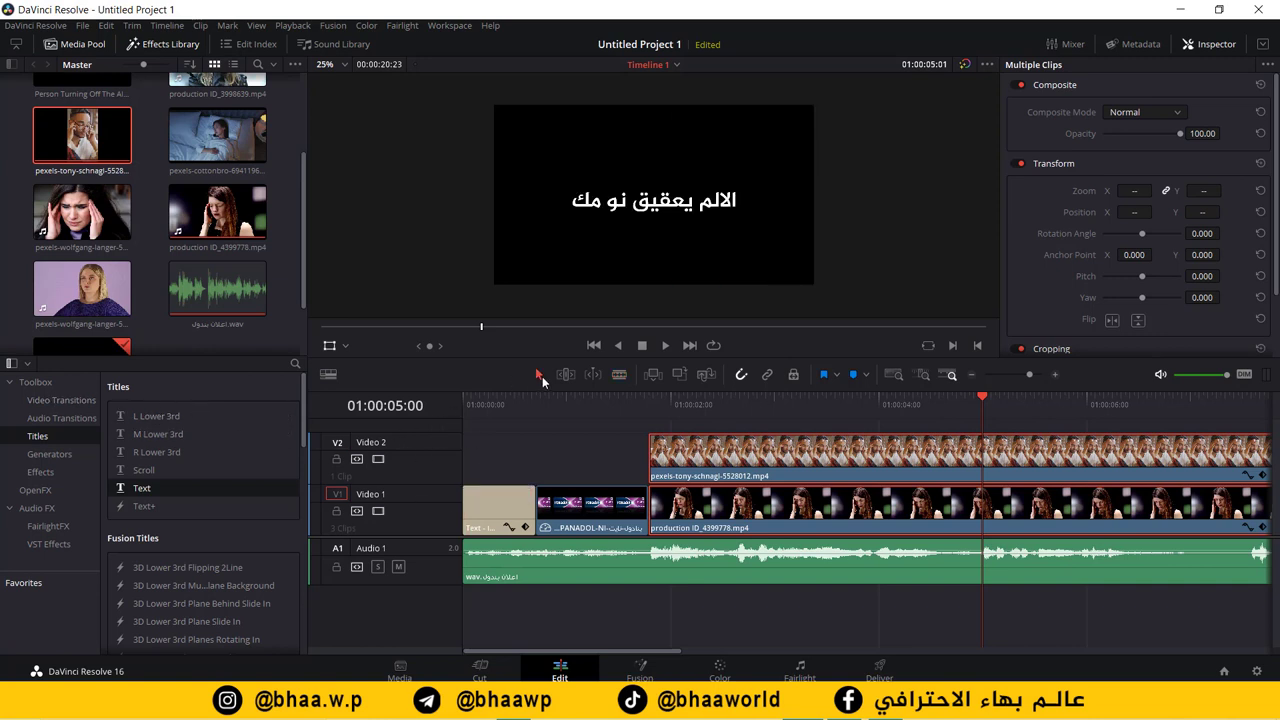
left_click(797, 482)
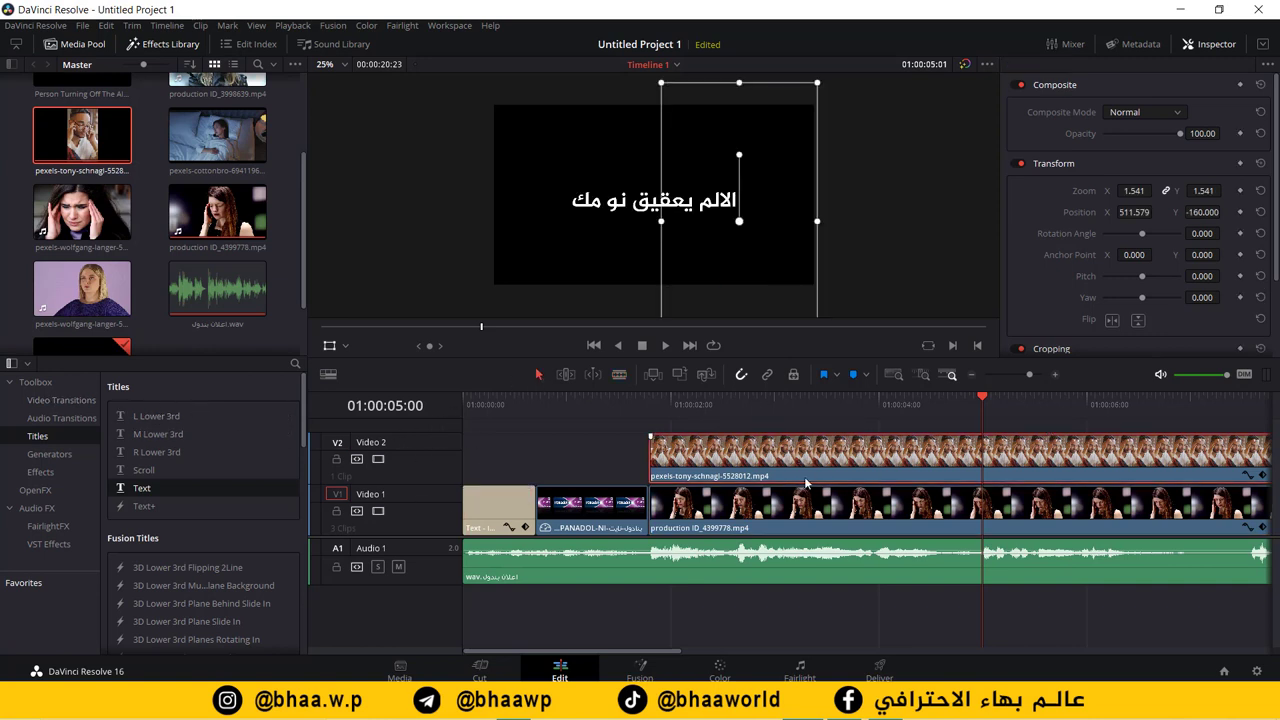
left_click(806, 498, "ctrl")
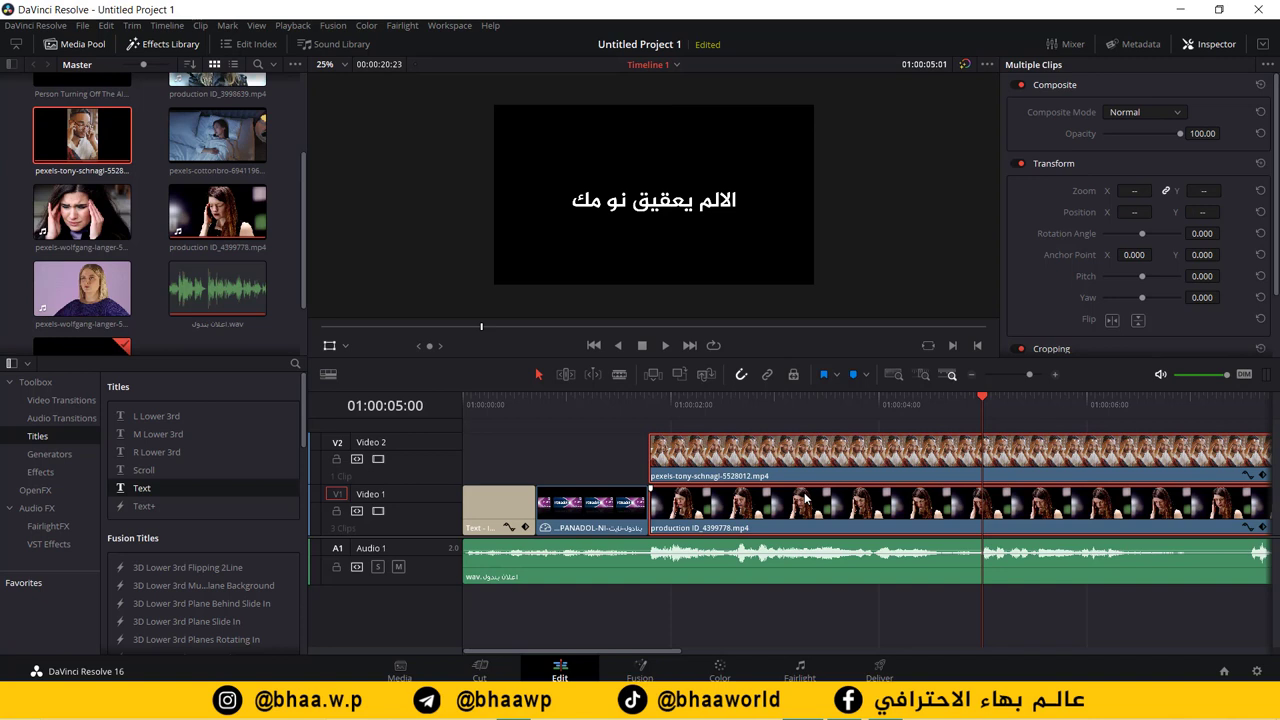
key("ctrl+b")
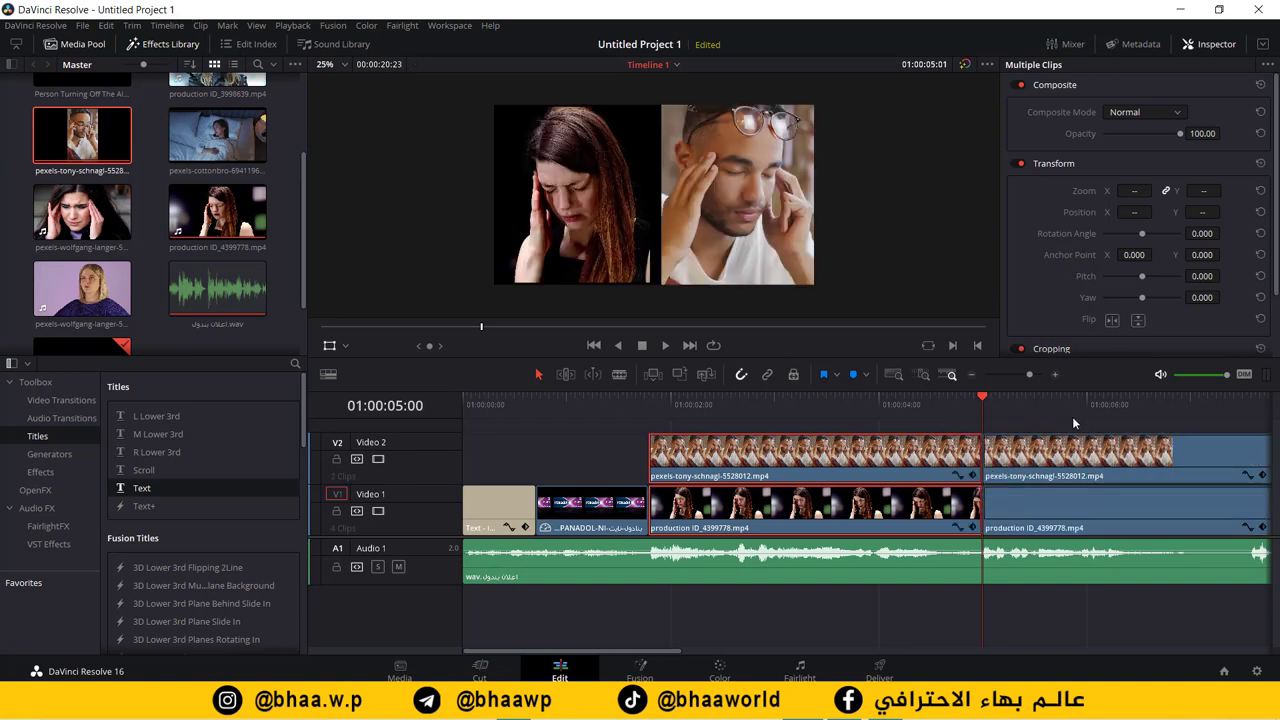
Step: Delete the trailing pieces of both the man and woman clips after the cut
left_click(1073, 423)
left_click(1153, 453)
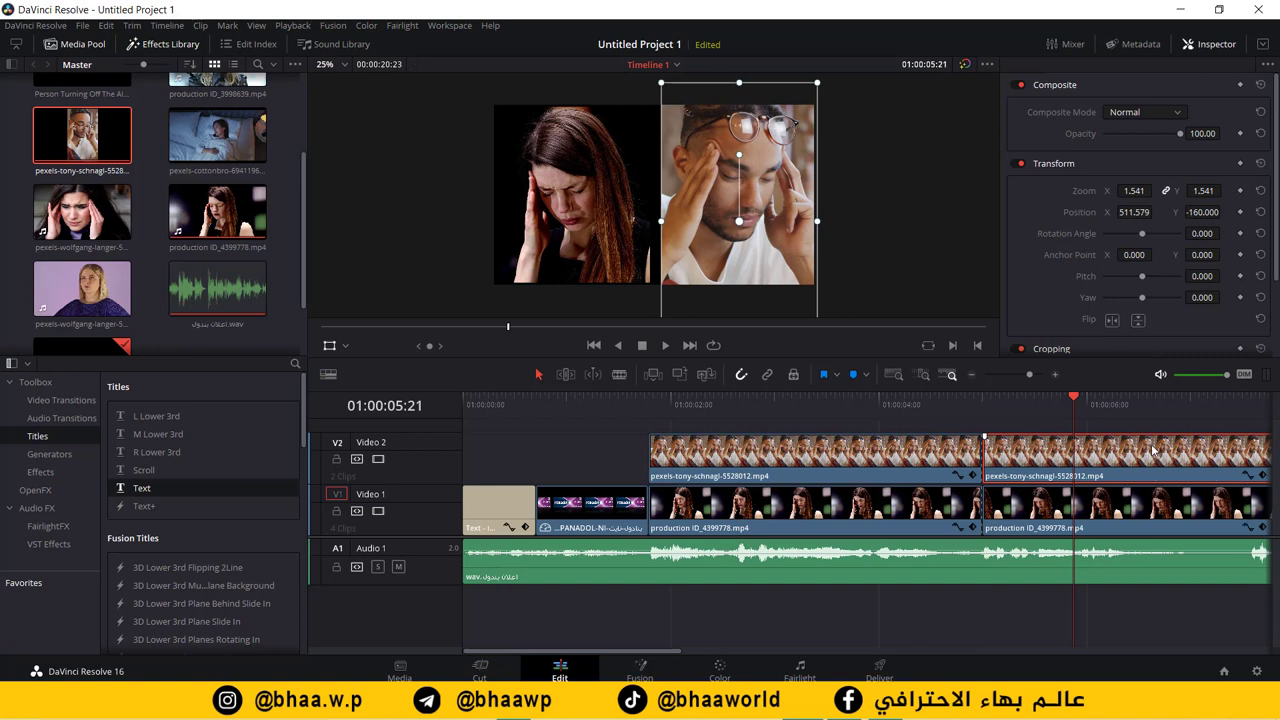
key("Delete")
left_click(1148, 500)
key("Delete")
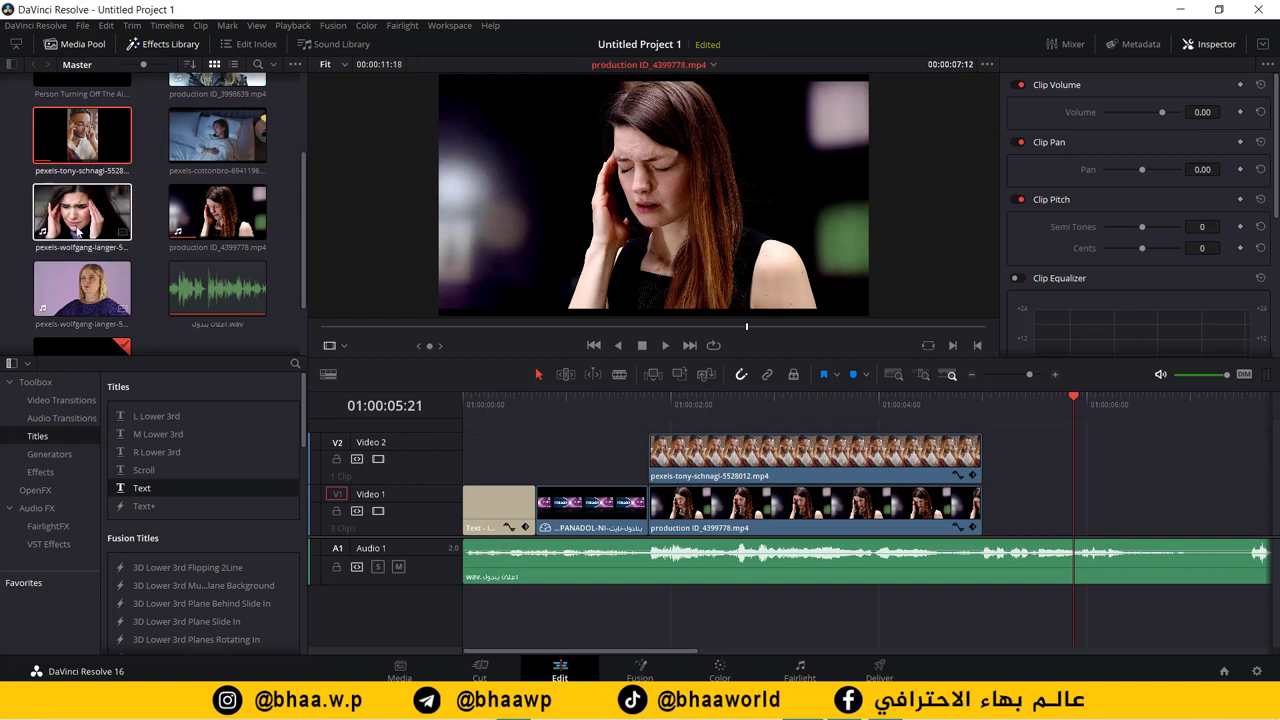
Step: Place the wolfgang-langer 5959166 headache clip after the woman clip on Video 1
left_click_drag(78, 230, 150, 250)
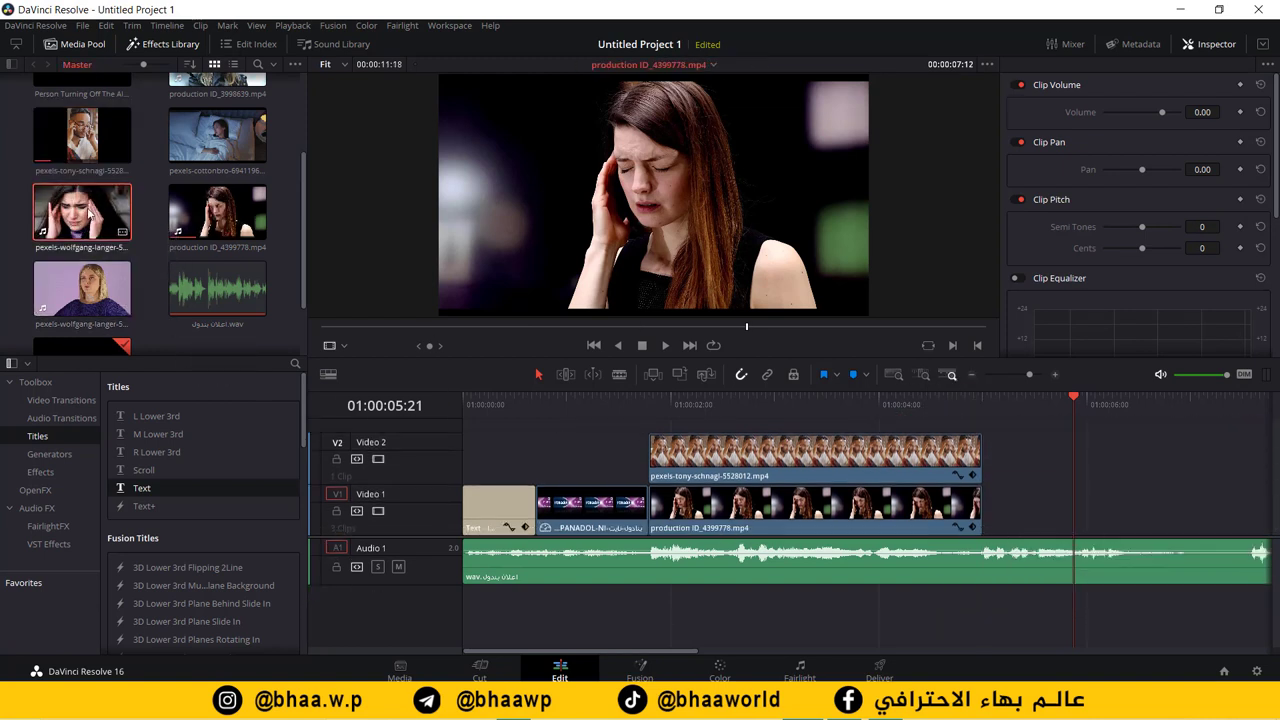
left_click(88, 212)
left_click_drag(88, 212, 1014, 461)
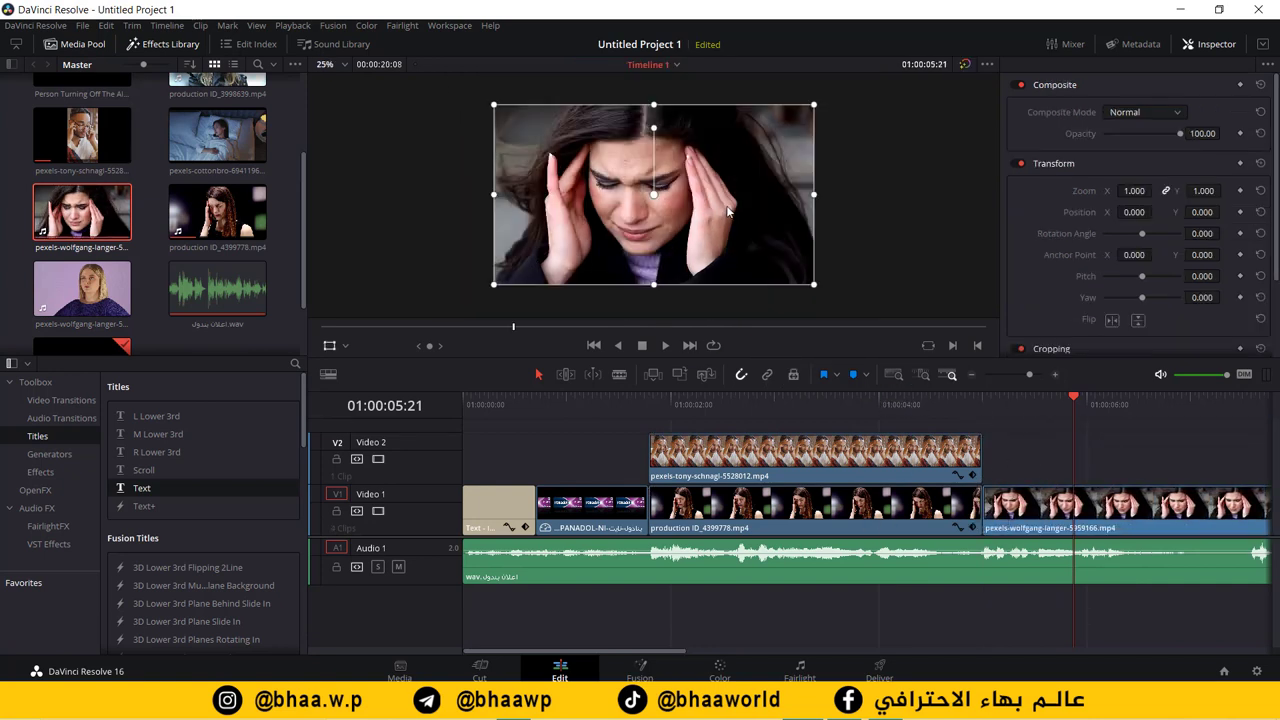
Step: Crop the headache clip's picture, trimming in its right edge
left_click(347, 346)
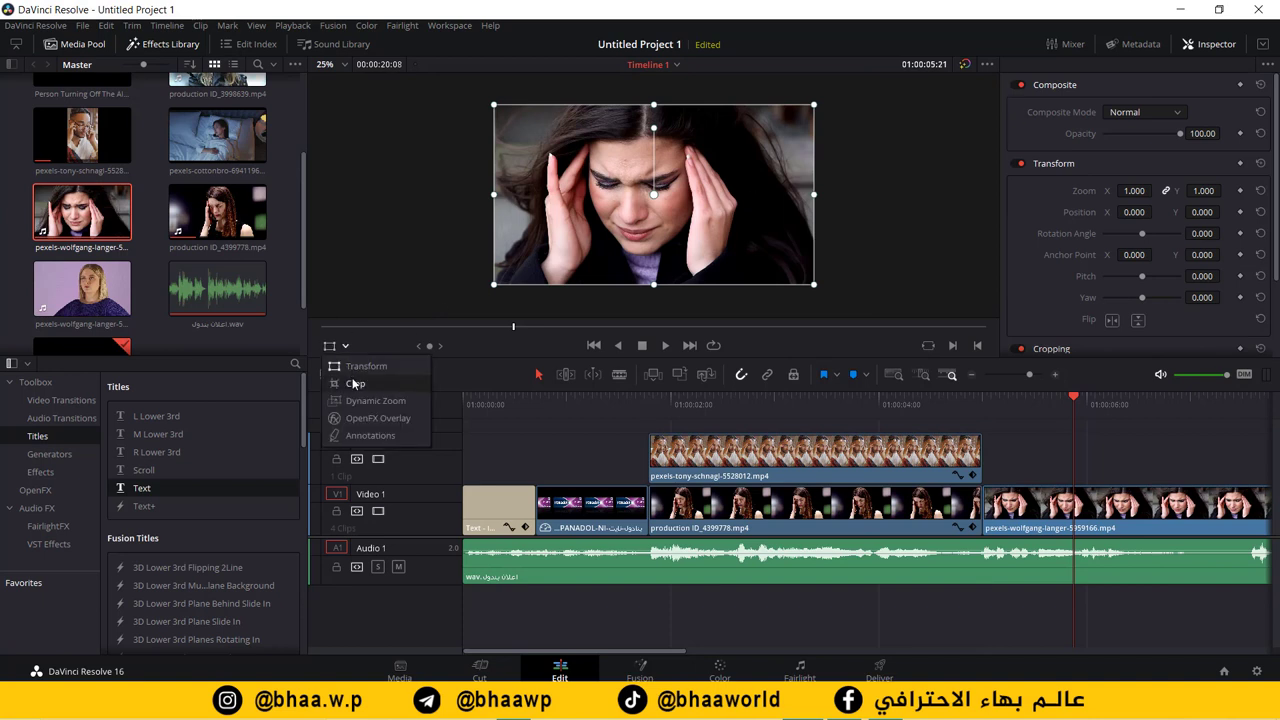
left_click(365, 386)
left_click_drag(816, 201, 715, 205)
left_click_drag(494, 200, 602, 202)
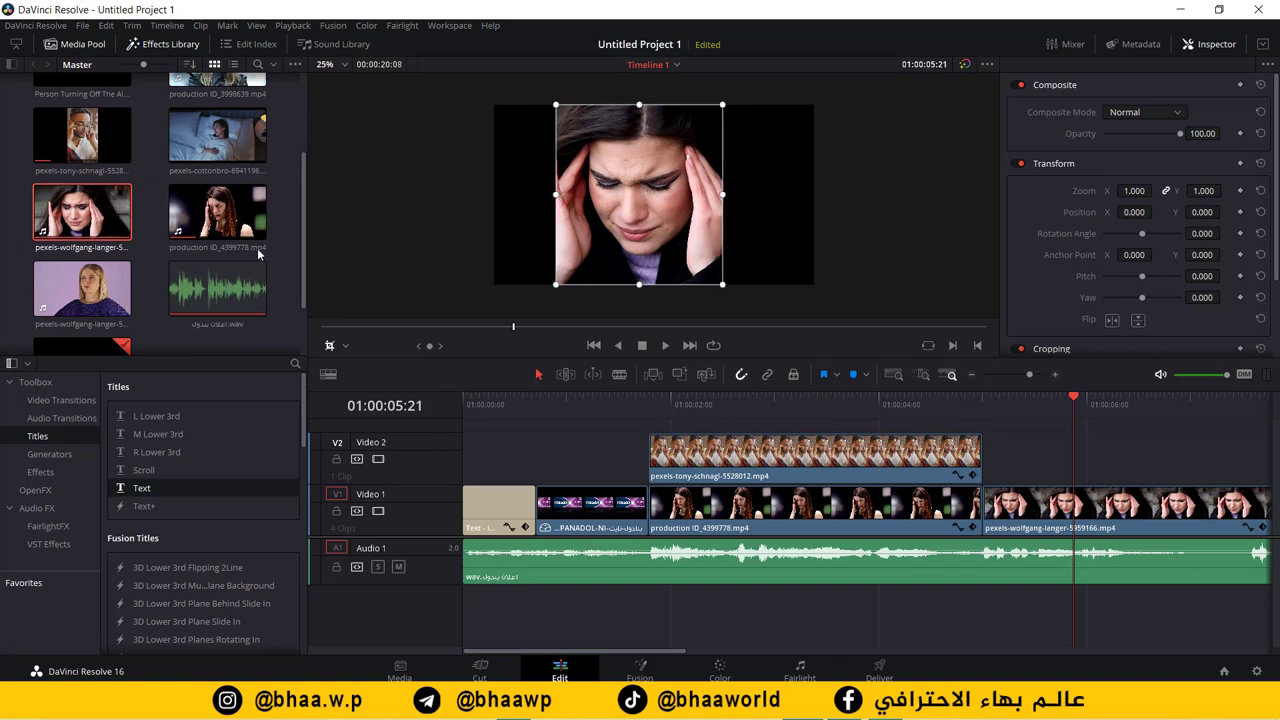
left_click_drag(726, 197, 719, 197)
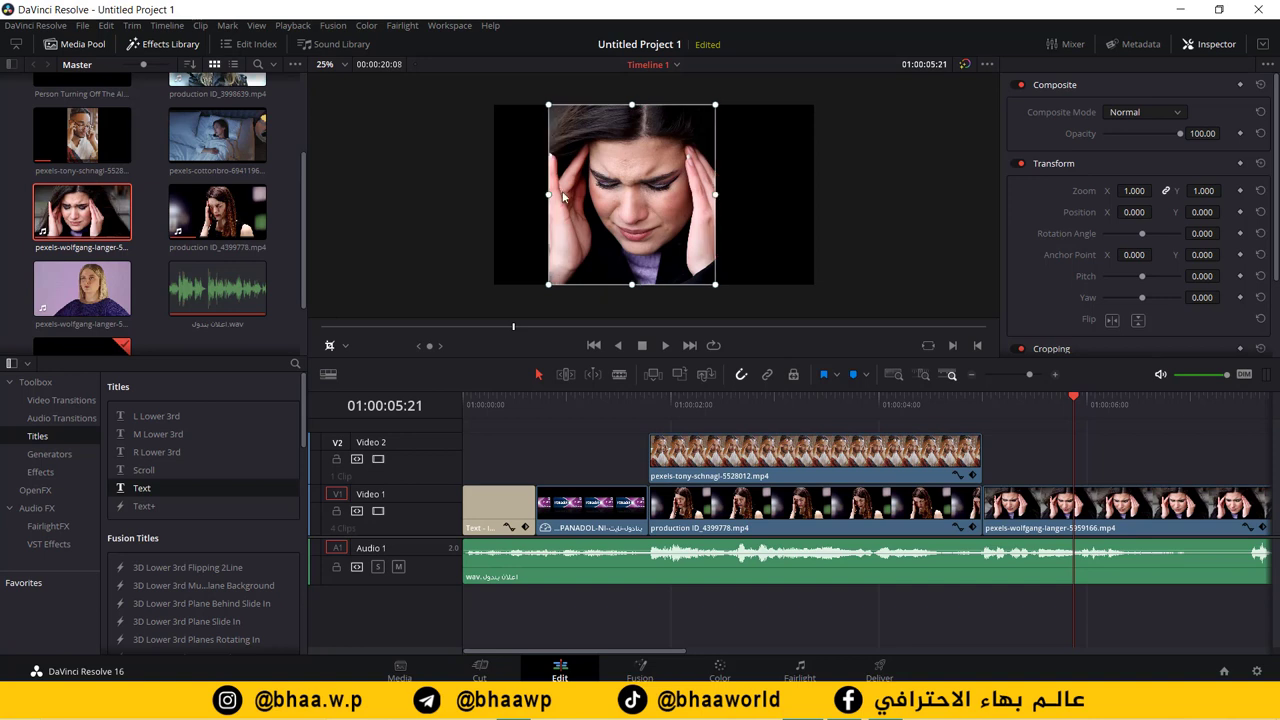
left_click_drag(541, 193, 555, 196)
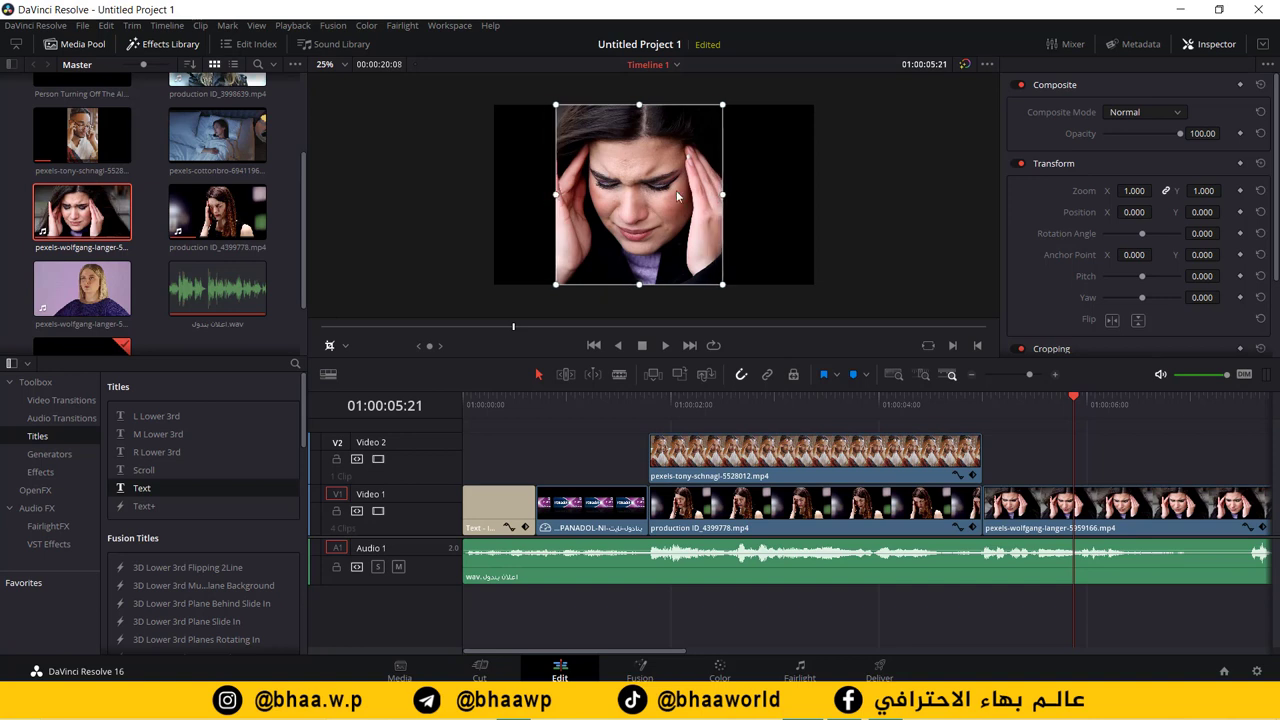
left_click_drag(721, 197, 710, 198)
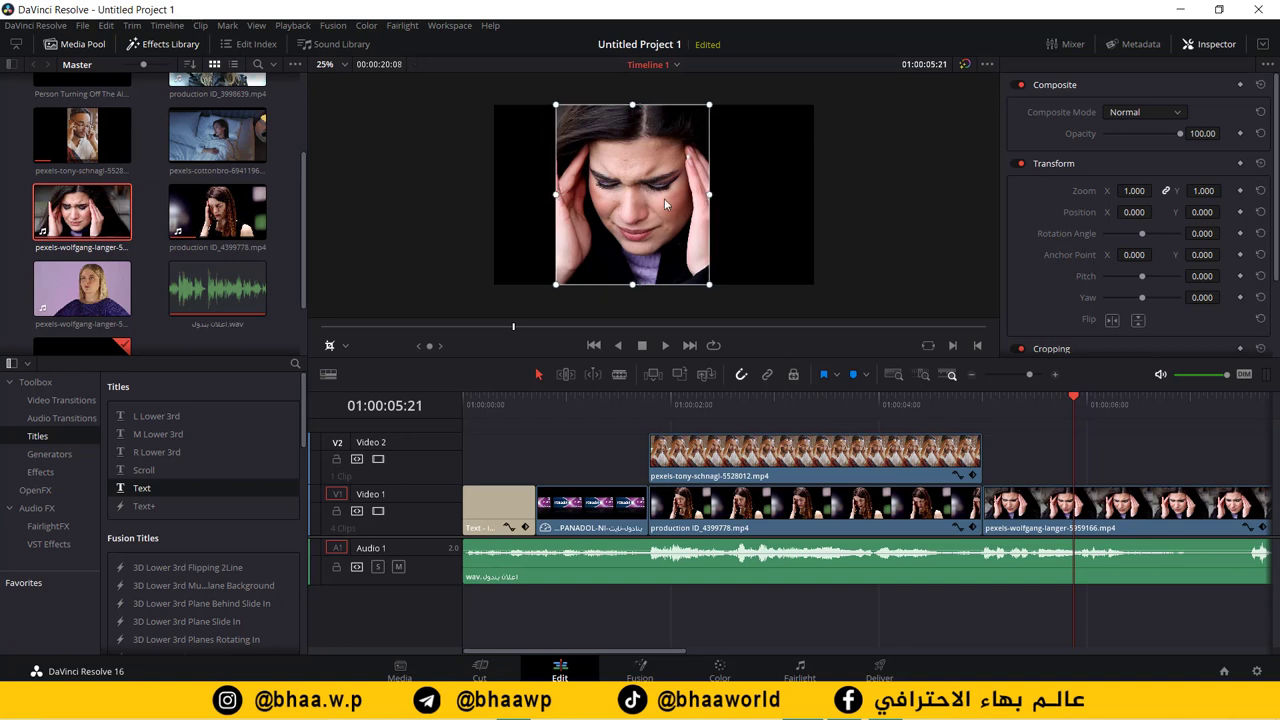
Step: Shift the cropped headache clip left to Position X -368
left_click(345, 345)
left_click(356, 366)
left_click_drag(631, 223, 569, 222)
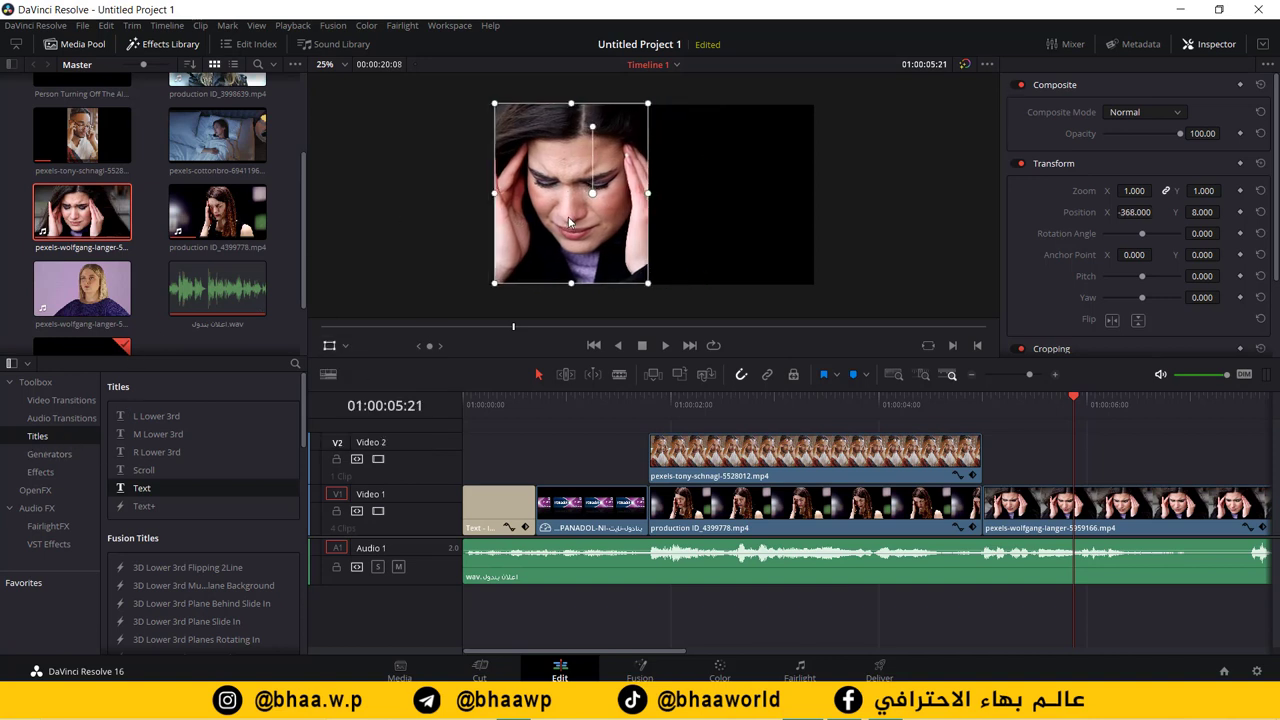
Step: Place the pexels-wolfgang-langer-5616937 blonde woman clip on Video 2
key("q")
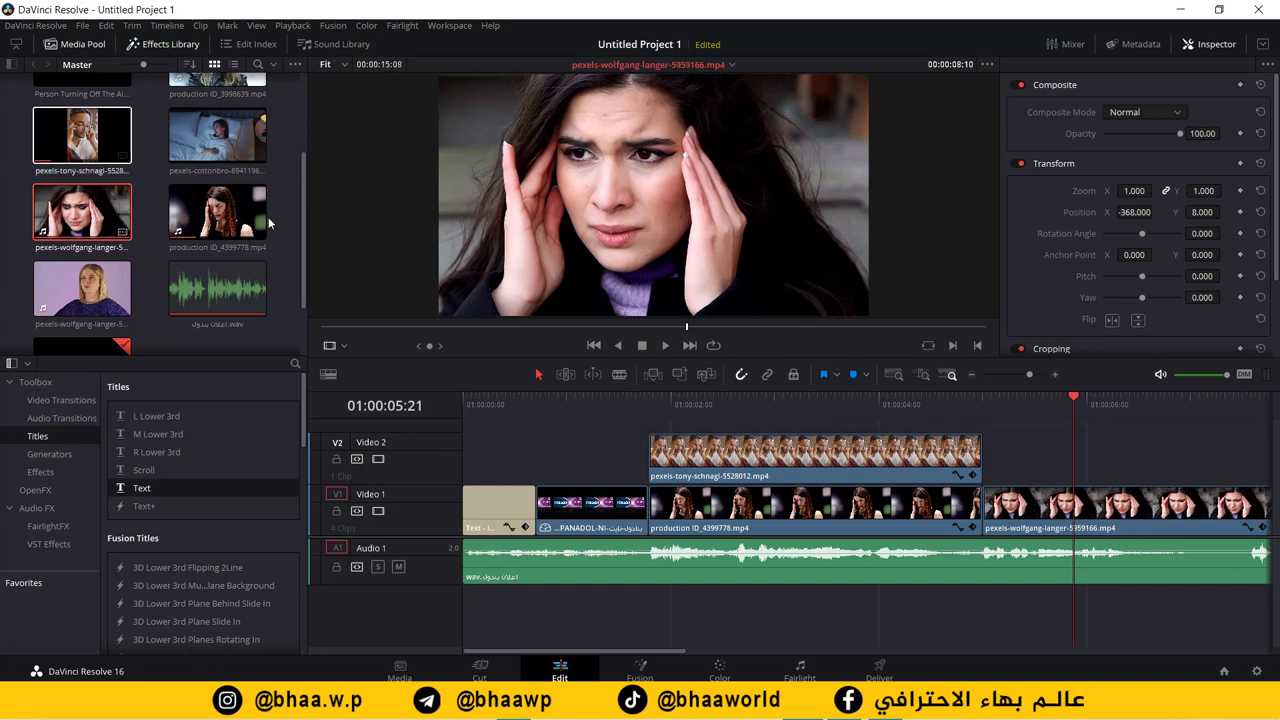
left_click_drag(301, 224, 303, 250)
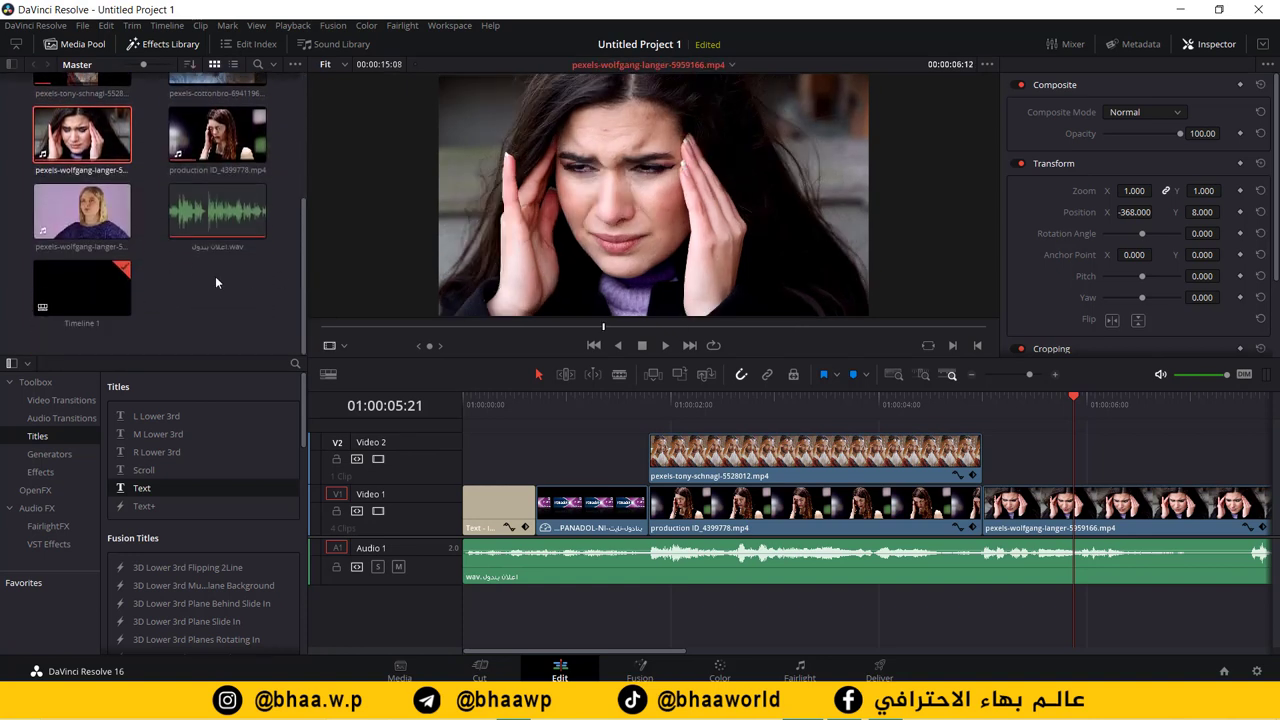
mouse_move(89, 233)
left_mouse_down()
mouse_move(955, 385)
mouse_move(1020, 449)
mouse_move(1008, 428)
mouse_move(192, 402)
mouse_move(94, 252)
left_mouse_up()
double_click(98, 216)
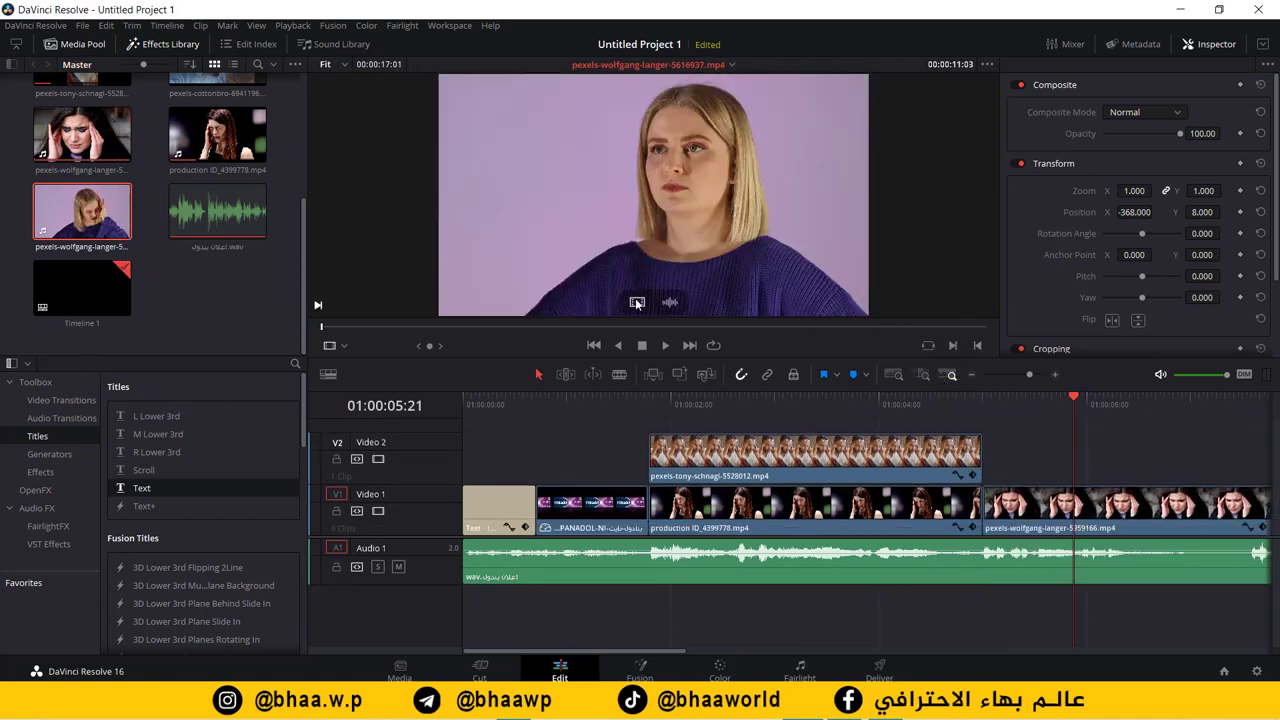
left_click_drag(640, 303, 985, 462)
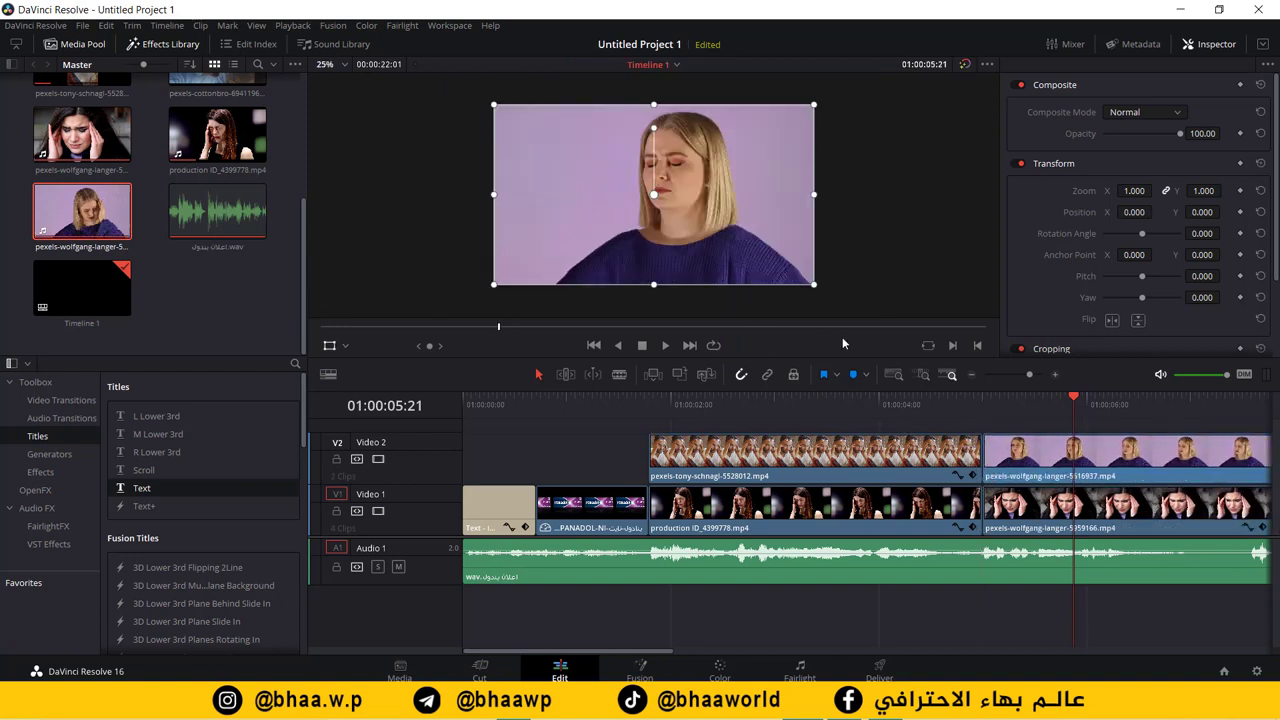
Step: Scrub through the new Video 2 clip to review it
scroll(558, 400, "right", 5)
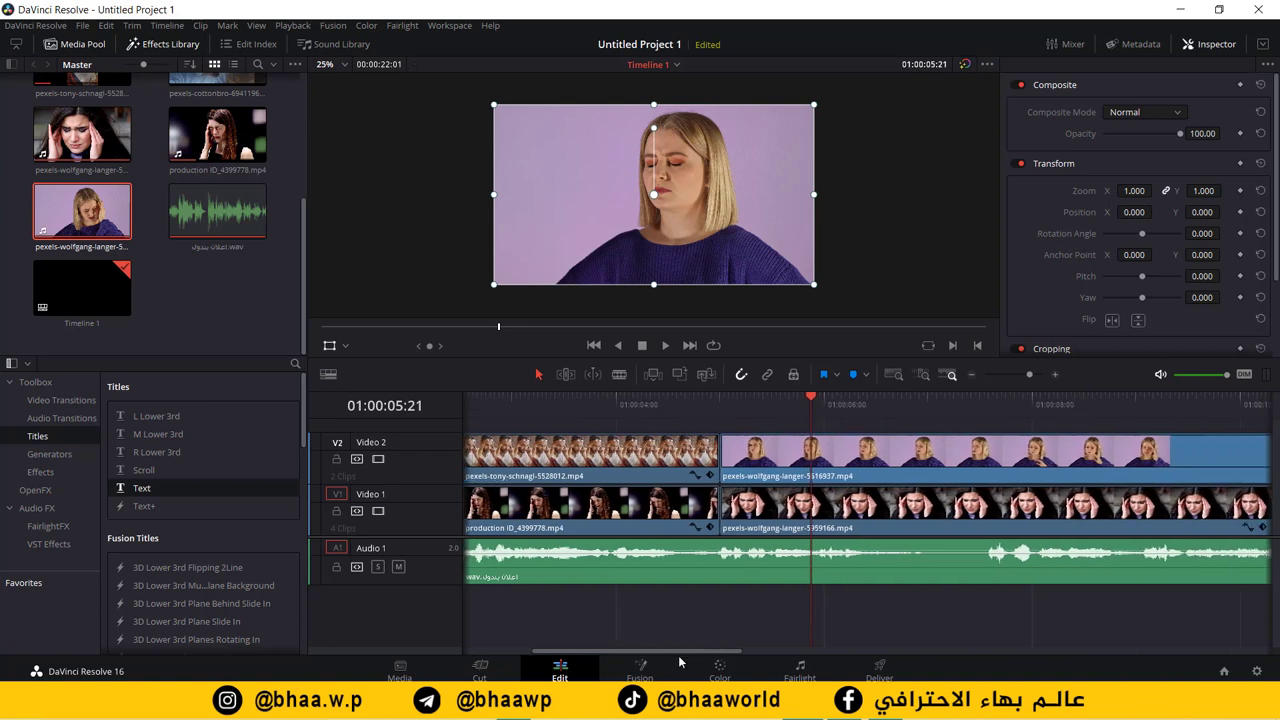
left_click_drag(558, 395, 932, 403)
mouse_move(1012, 407)
left_mouse_down()
mouse_move(1169, 403)
mouse_move(1010, 426)
mouse_move(1021, 427)
left_mouse_up()
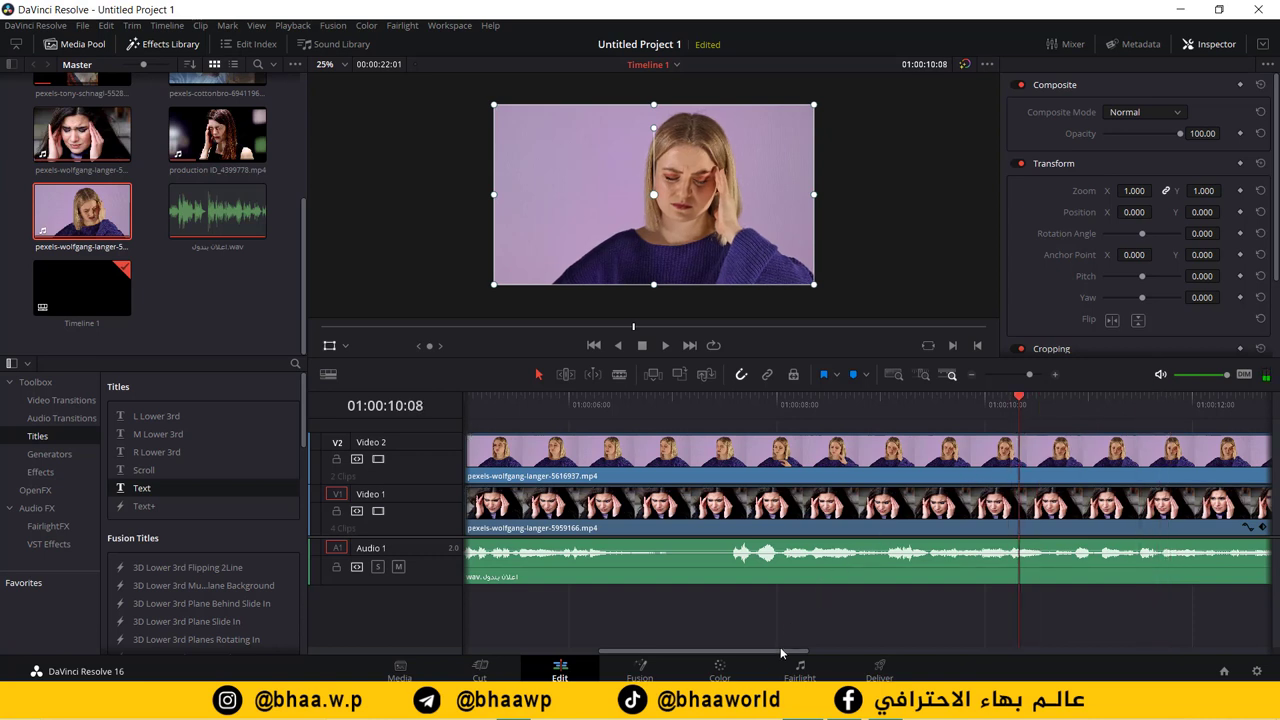
left_click_drag(798, 657, 911, 657)
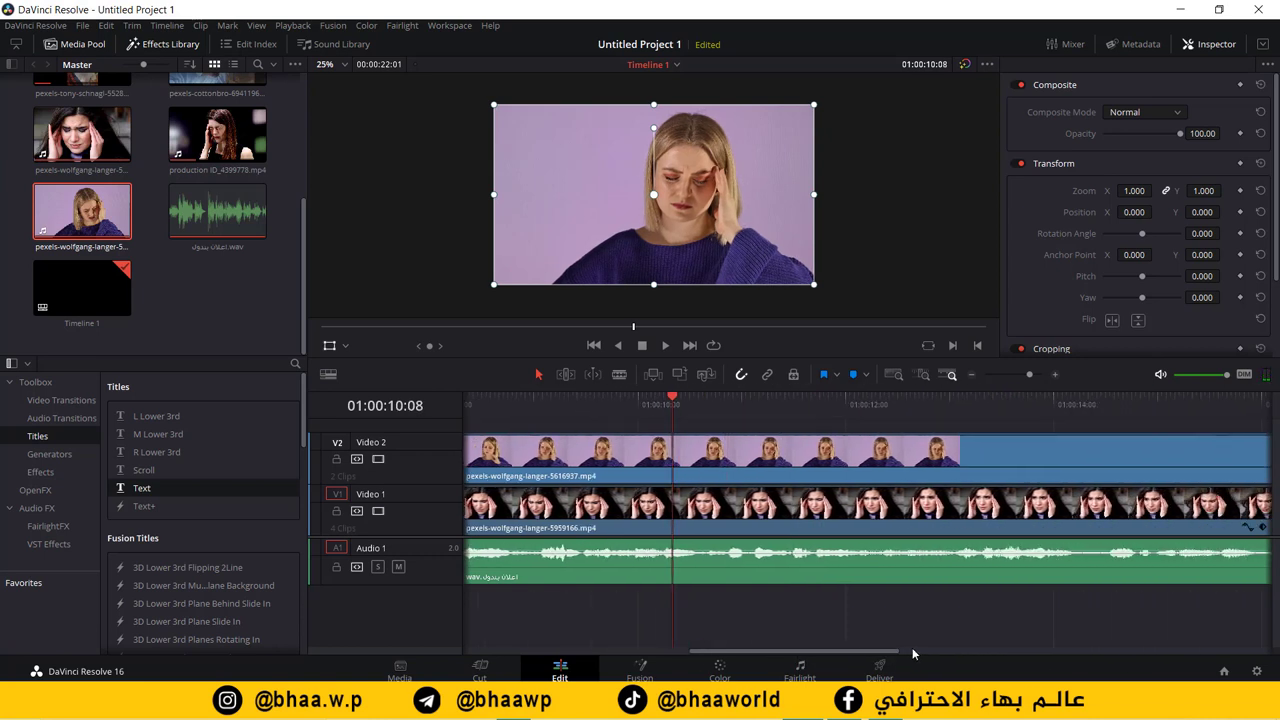
left_click_drag(591, 392, 1107, 404)
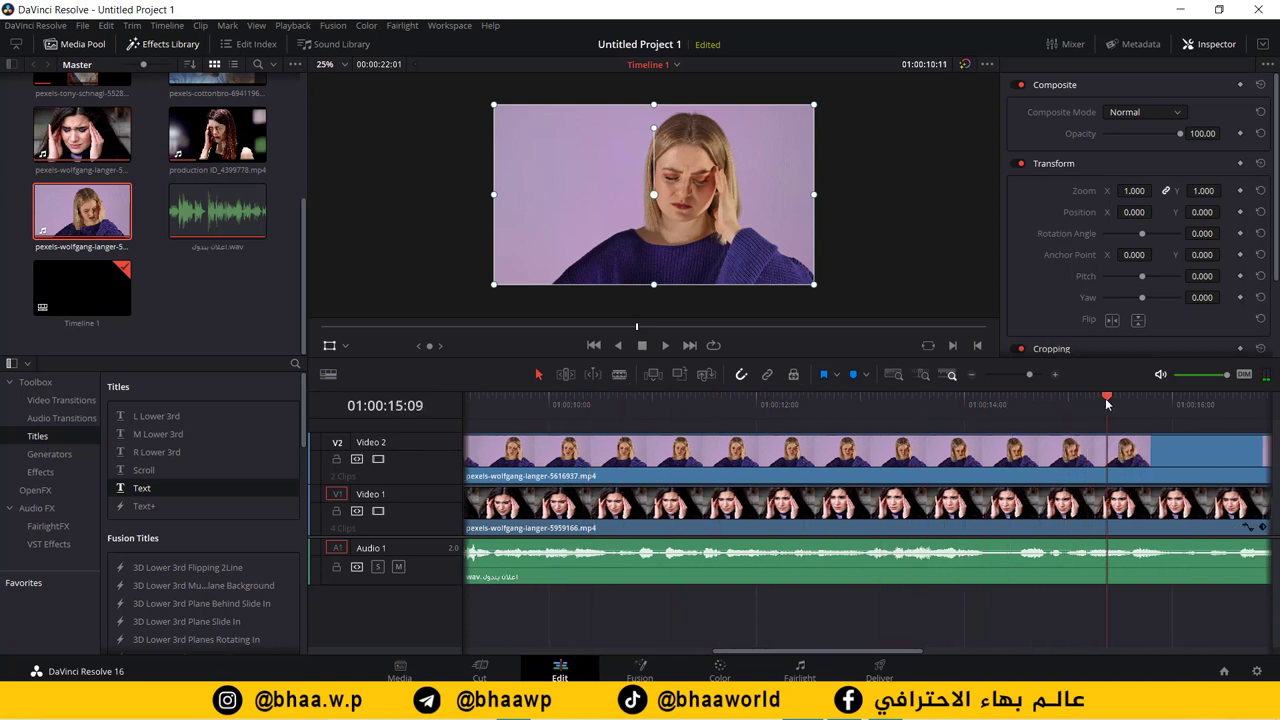
left_click_drag(815, 652, 851, 651)
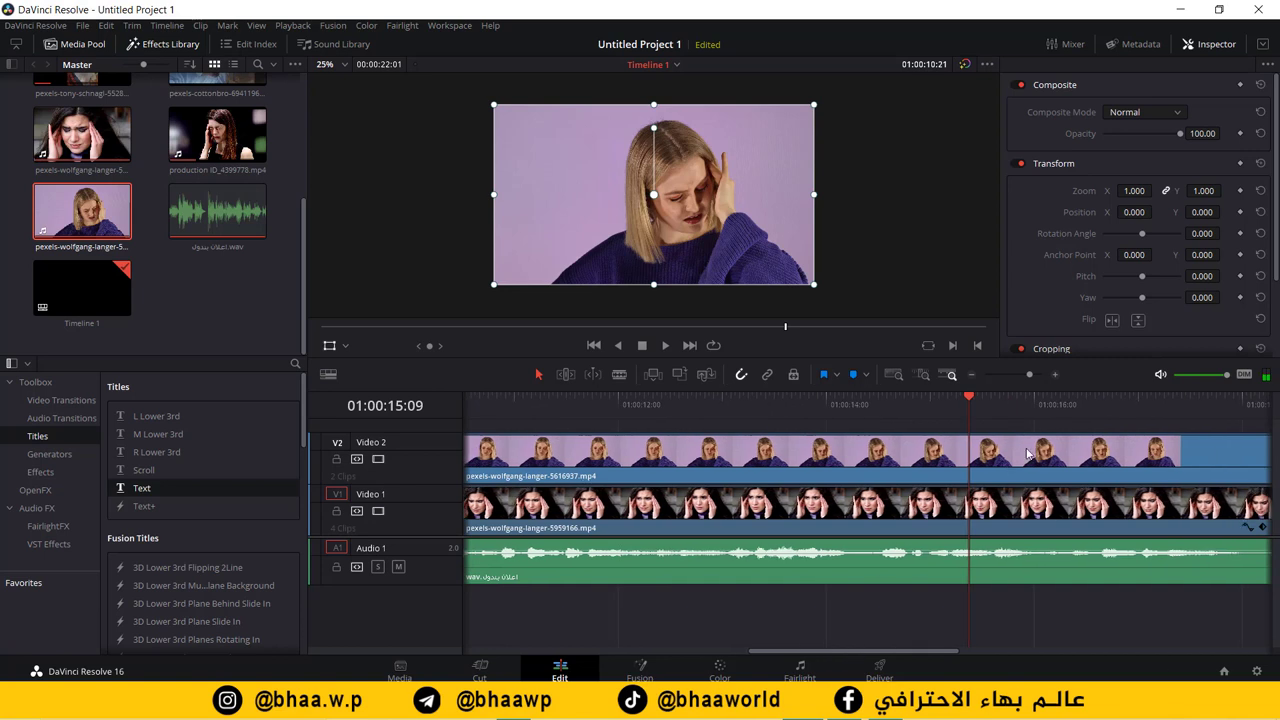
Step: Split the Video 2 clip at 01:00:13:22, delete the first part, and move the rest earlier
left_click(818, 404)
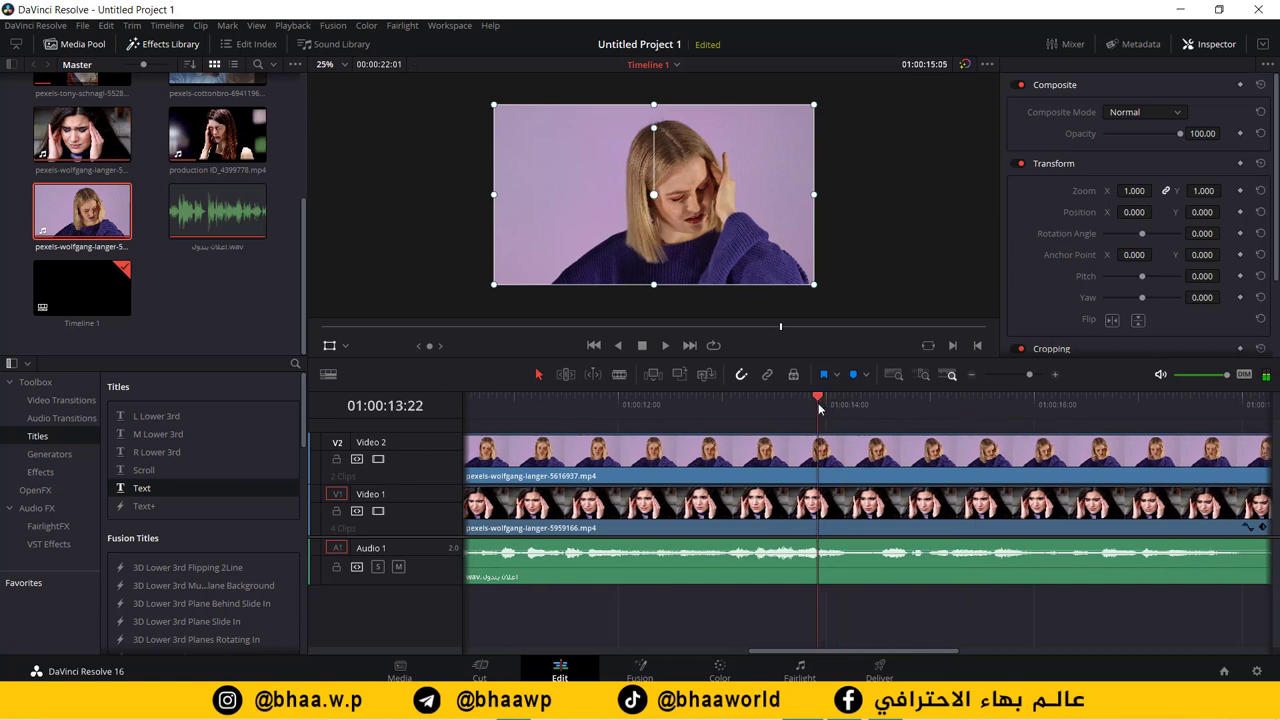
left_click(798, 462)
key("ctrl+b")
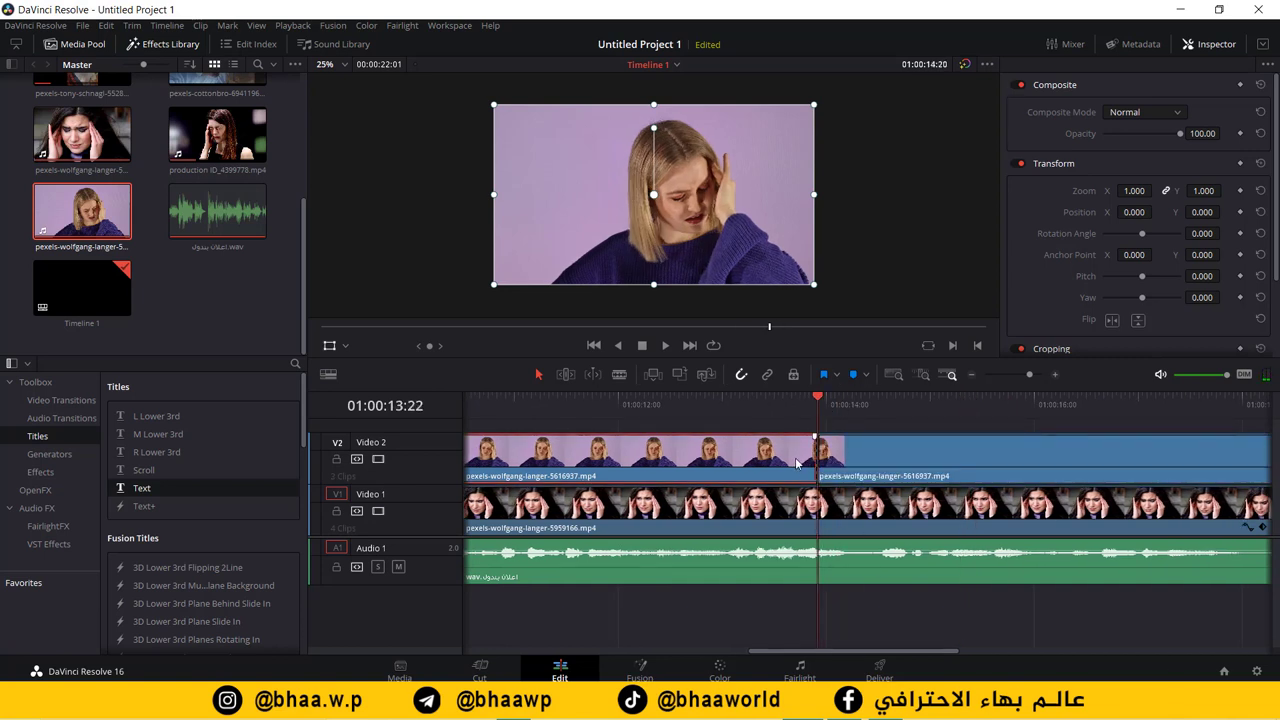
key("BackSpace")
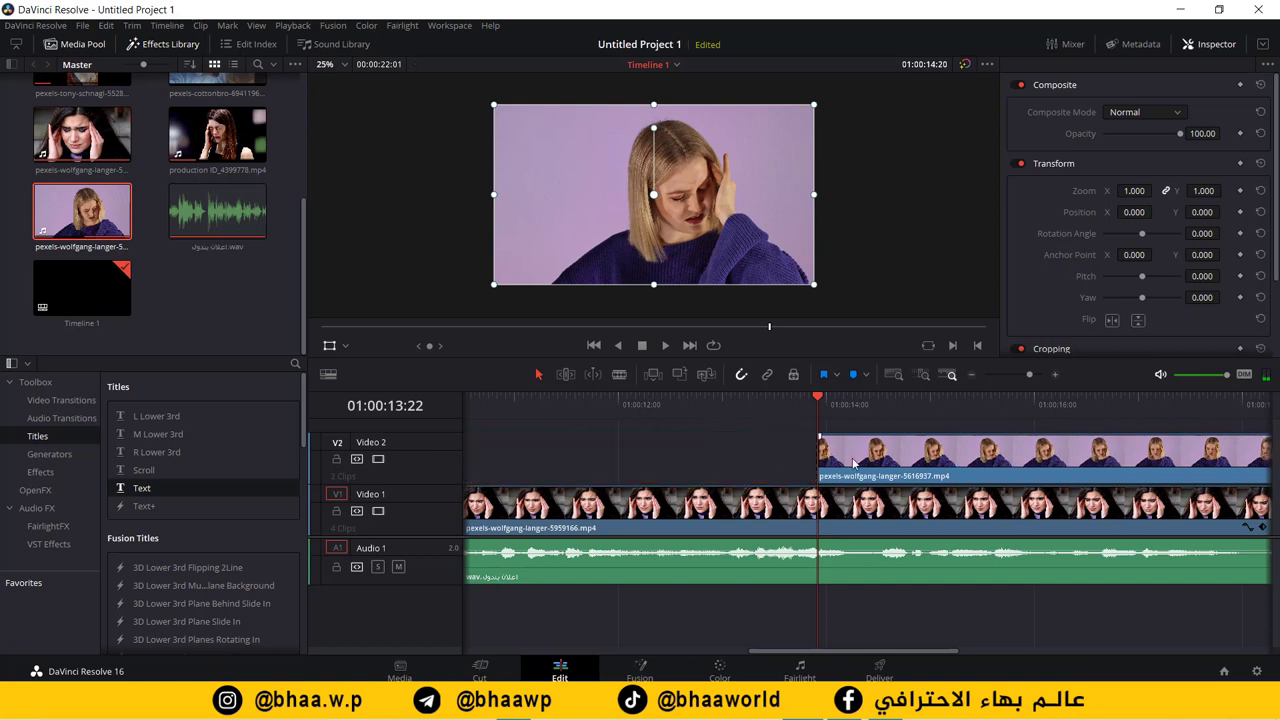
left_click(834, 441)
left_click_drag(830, 460, 786, 452)
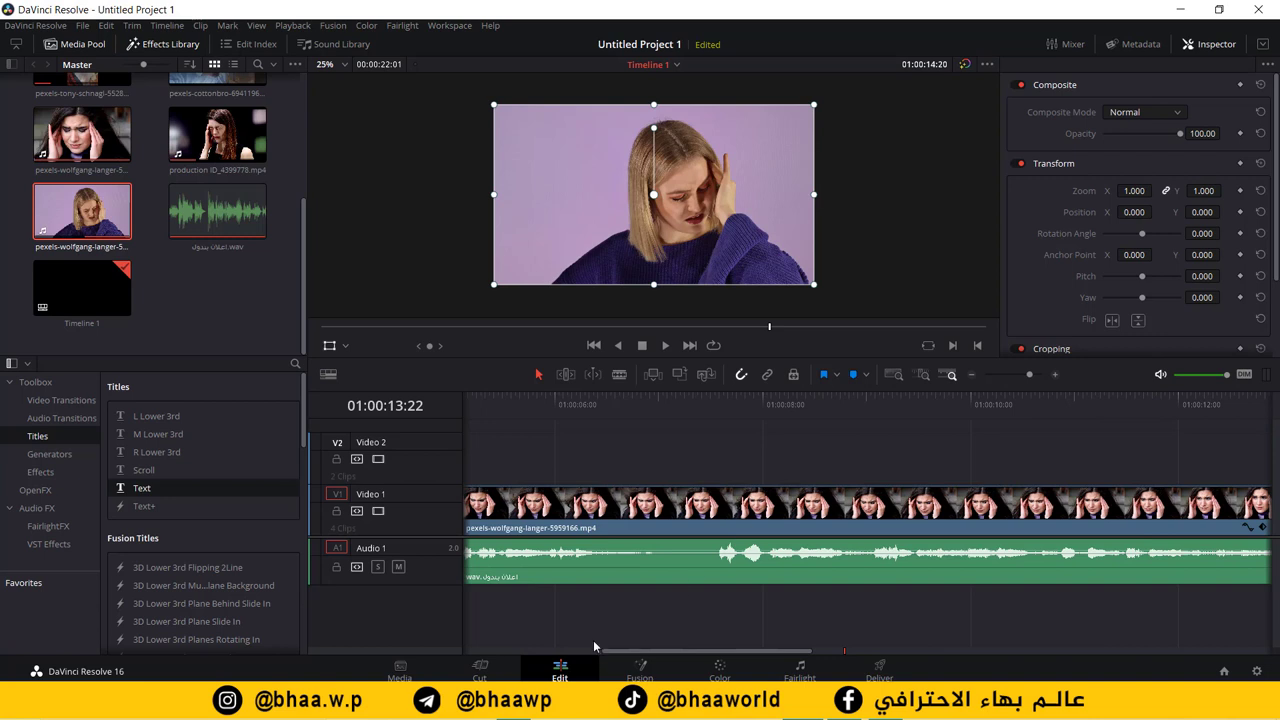
Step: Slide the blonde woman clip left against the tony-schnagl clip on Video 2
left_click(973, 374)
left_click(973, 374)
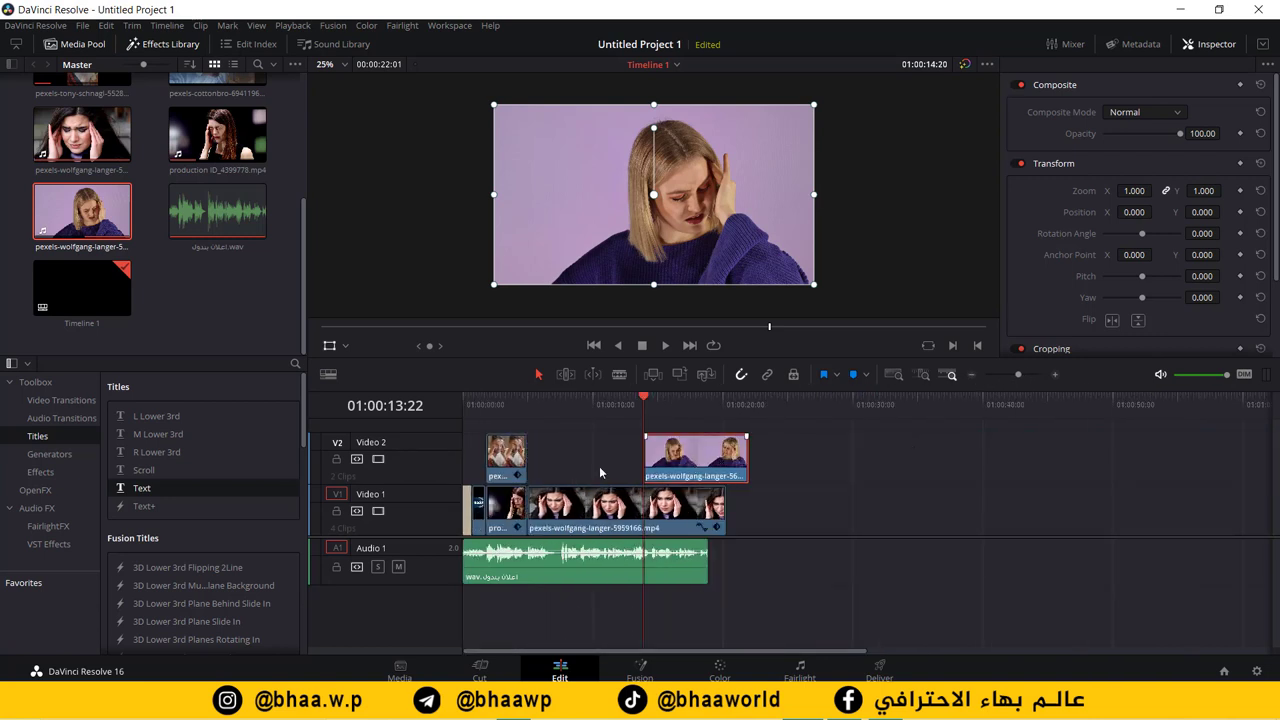
left_click_drag(554, 478, 578, 462)
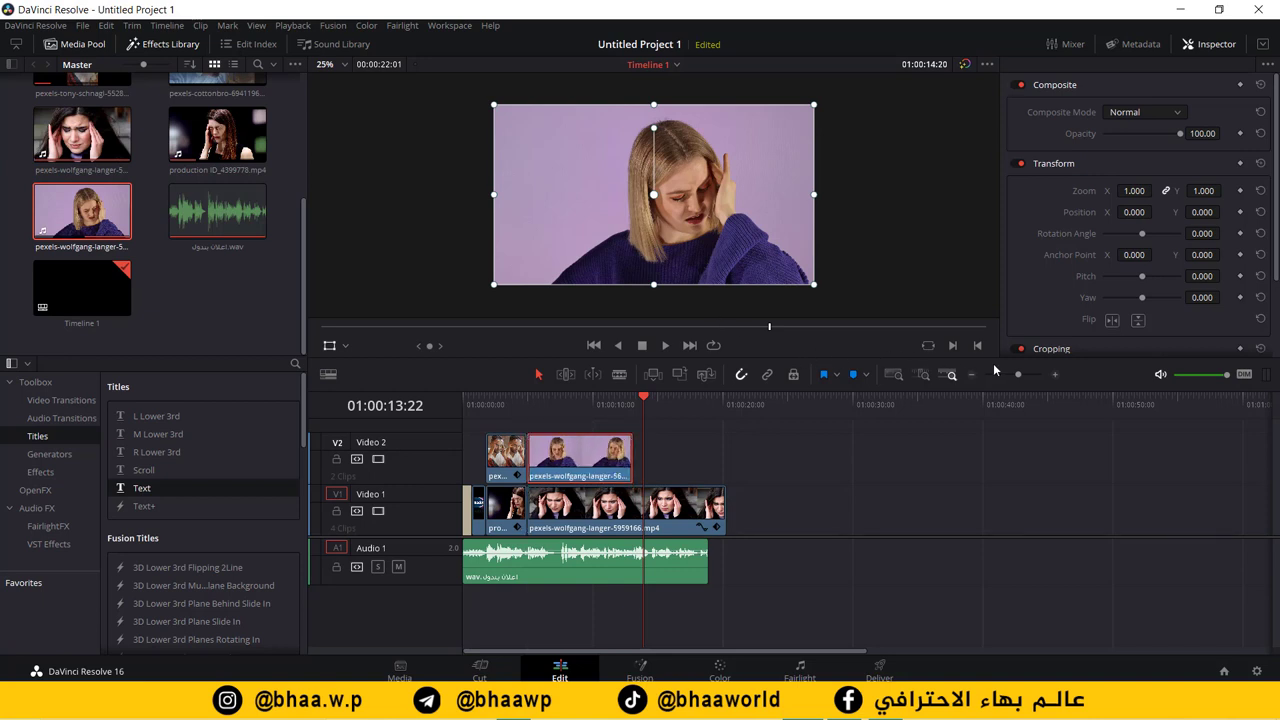
Step: Zoom the timeline back in and park the playhead at 01:00:05:15
left_click_drag(646, 402, 563, 402)
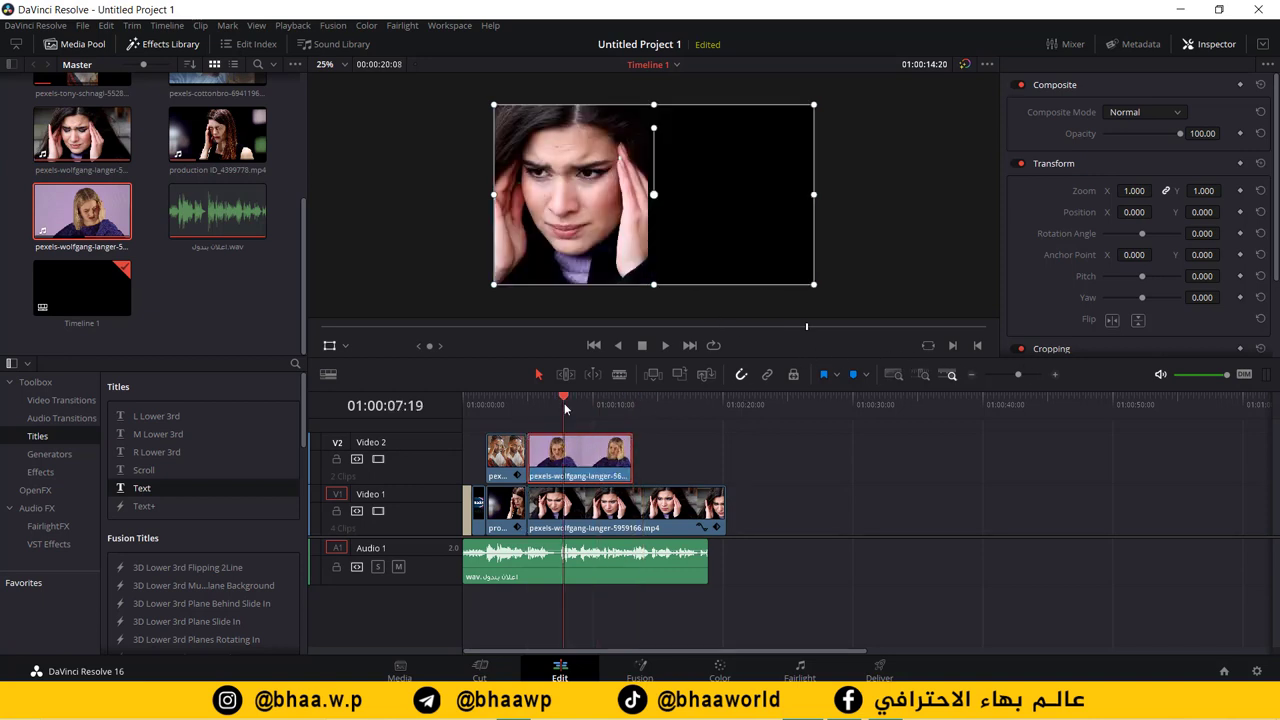
left_click(1054, 375)
left_click(1054, 375)
left_click(1054, 375)
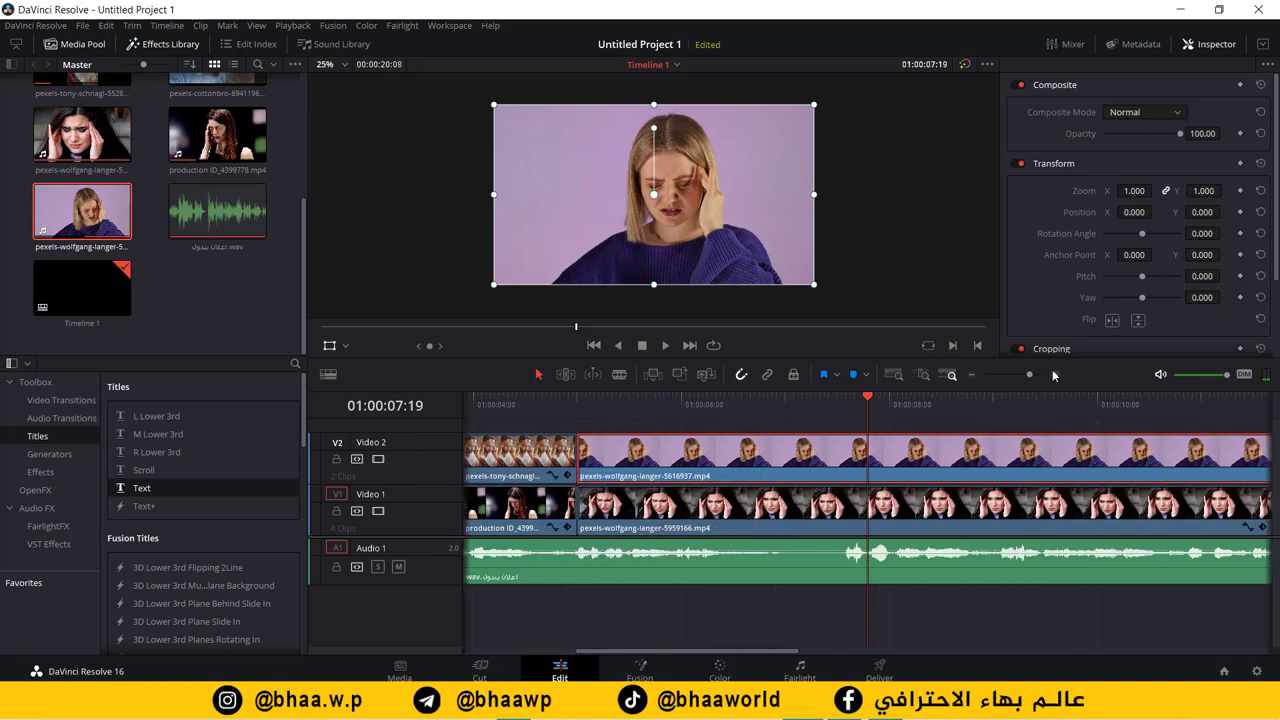
left_click(1054, 375)
left_click(971, 375)
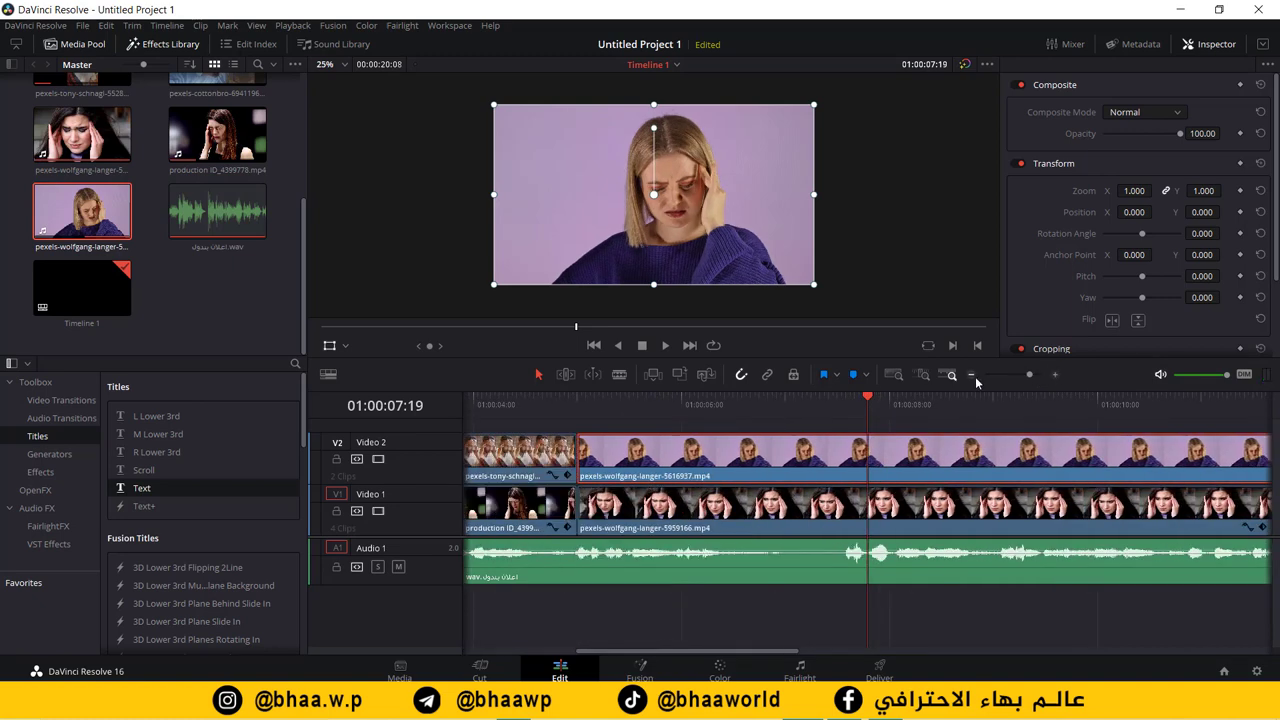
key("ctrl+minus")
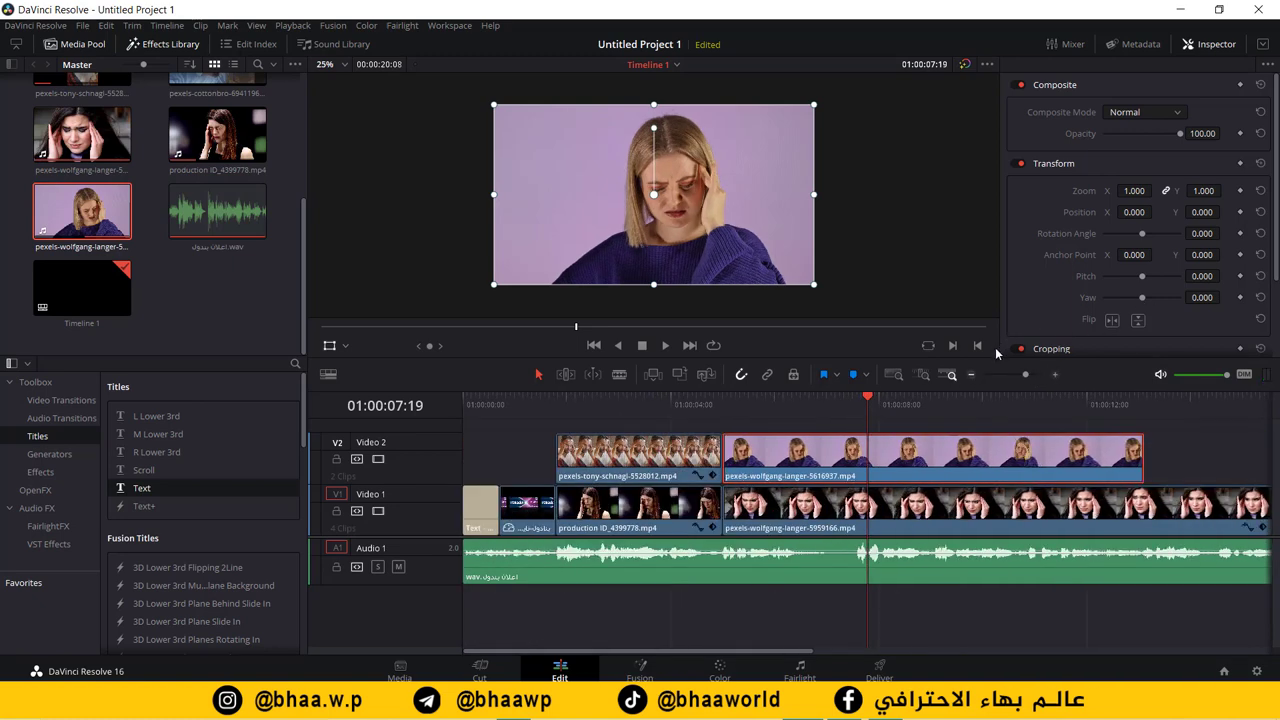
left_click(755, 418)
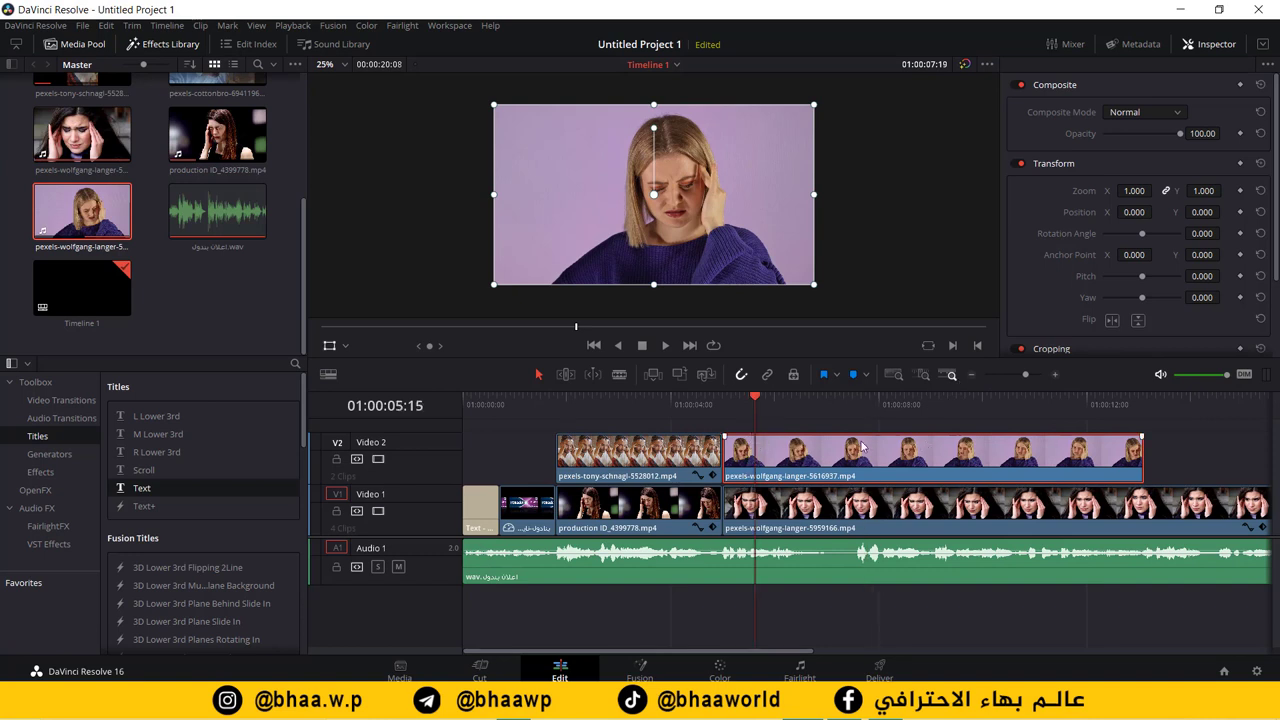
Step: Crop off the left side of the blonde woman clip
left_click(346, 347)
left_click(362, 384)
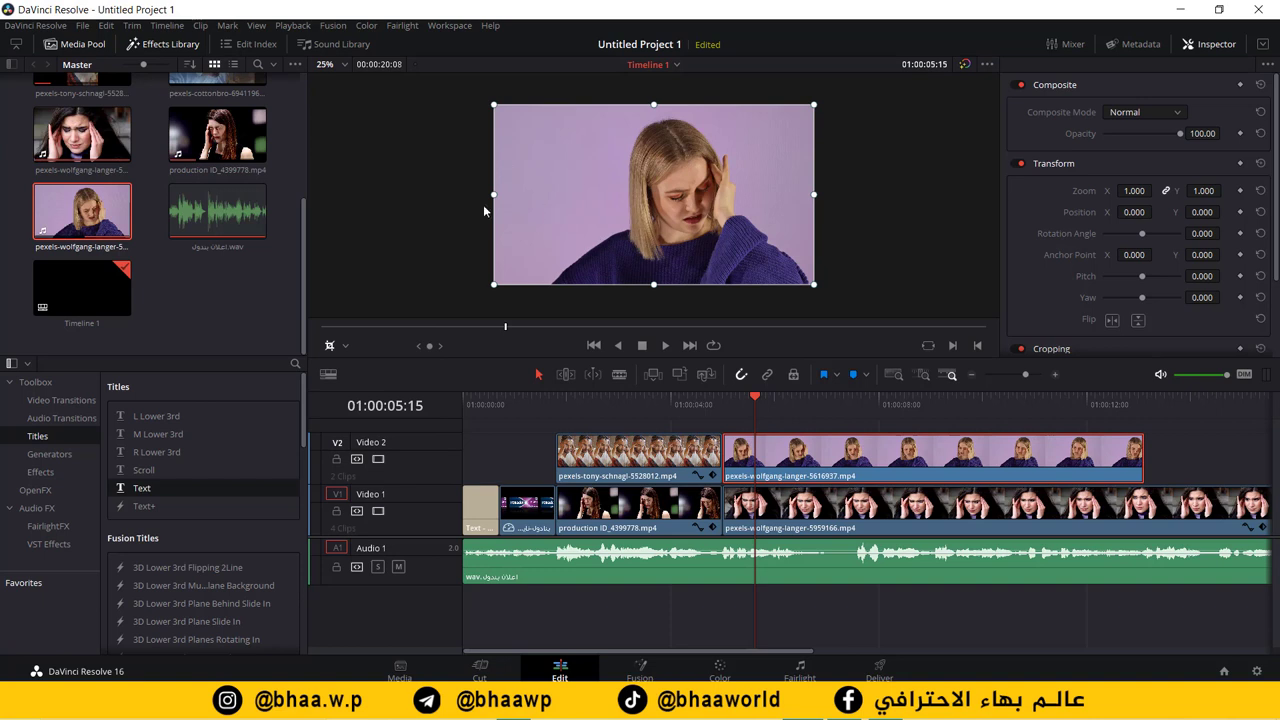
left_click_drag(494, 199, 665, 207)
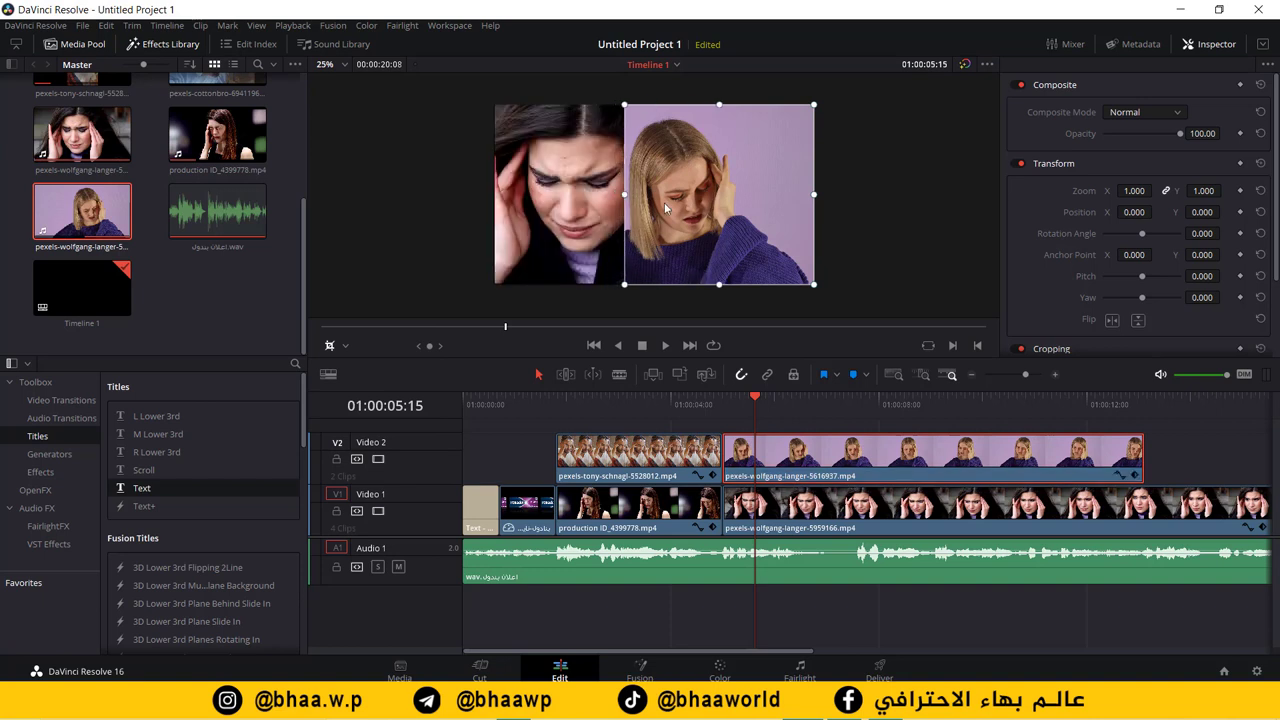
mouse_move(818, 197)
left_mouse_down()
mouse_move(779, 196)
mouse_move(816, 201)
left_mouse_up()
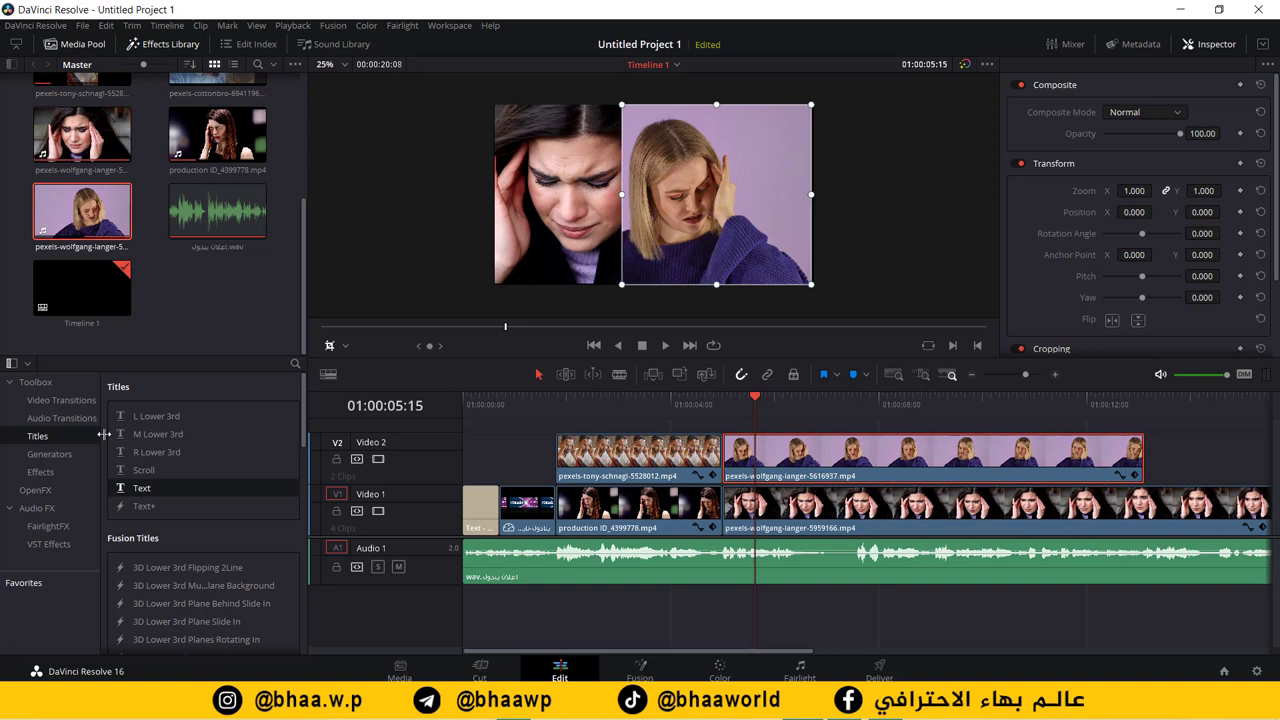
Step: Move the cropped blonde woman clip into the frame's right half, Position X 160
left_click(345, 347)
left_click(375, 385)
mouse_move(704, 232)
left_mouse_down()
mouse_move(765, 231)
mouse_move(716, 238)
left_mouse_up()
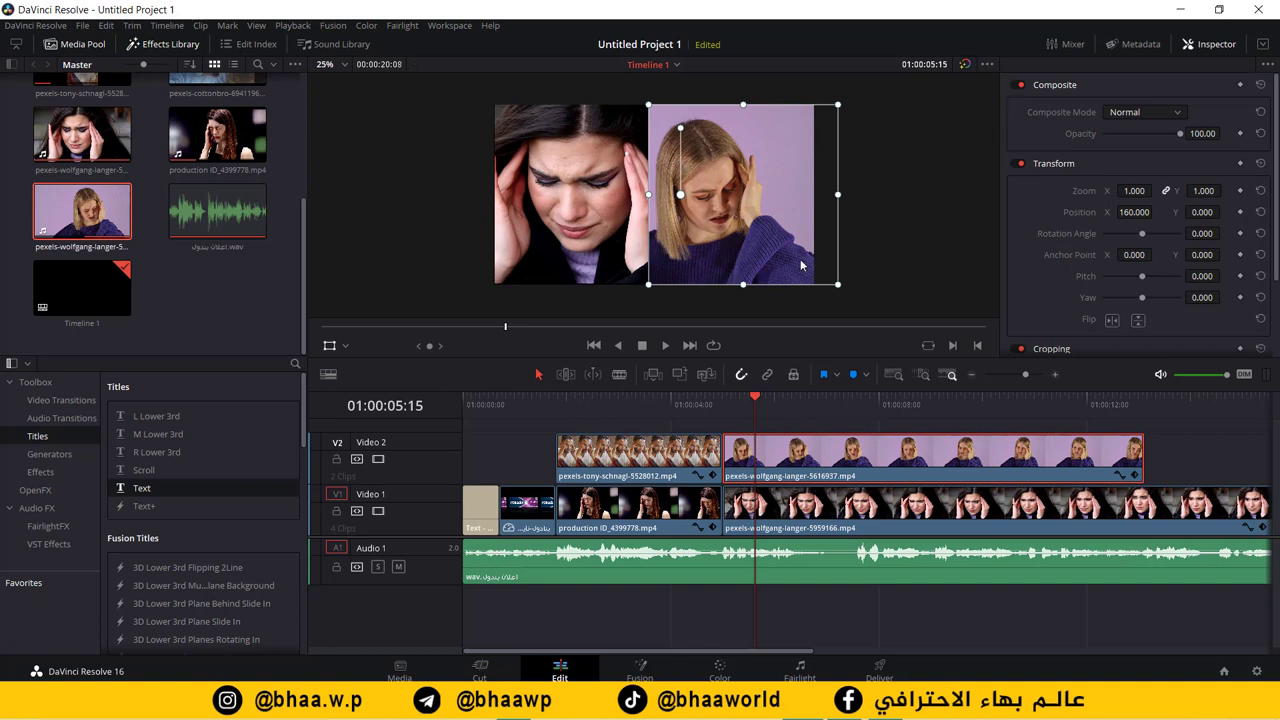
Step: Play back to check the side-by-side shot, then marquee-select both clips
left_click_drag(755, 411, 564, 412)
key("space")
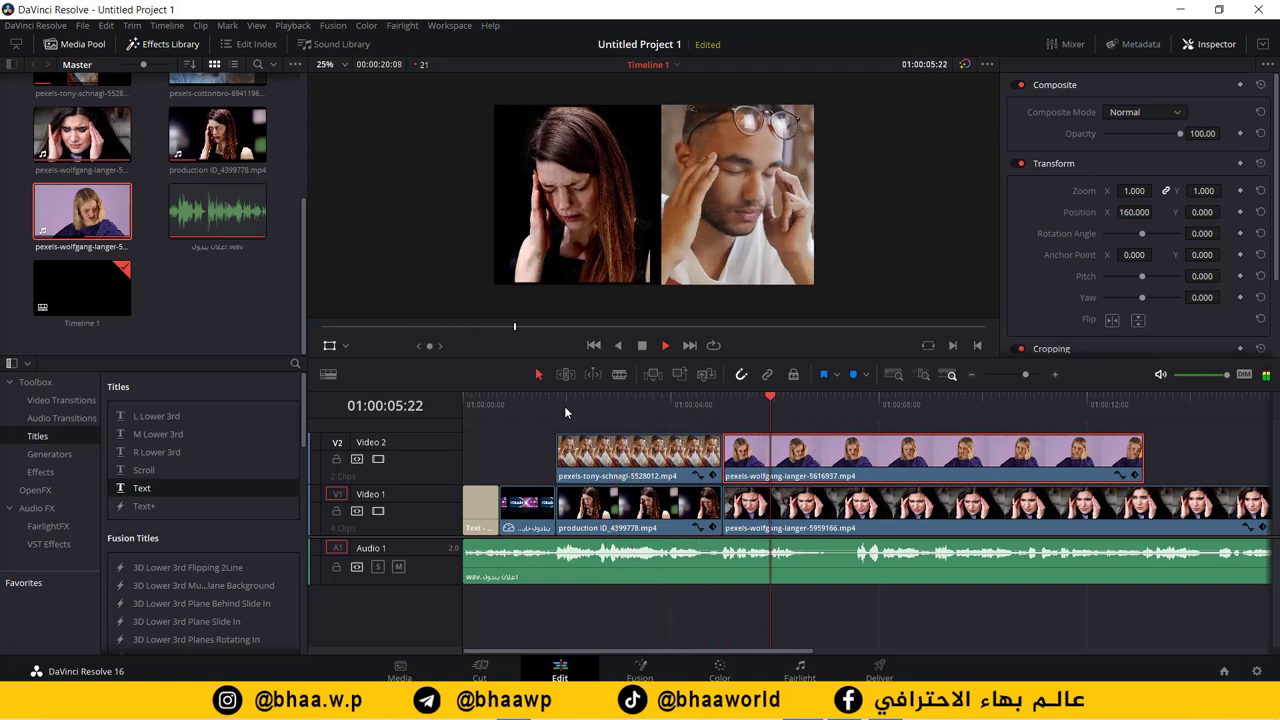
key("space")
left_click_drag(826, 396, 860, 408)
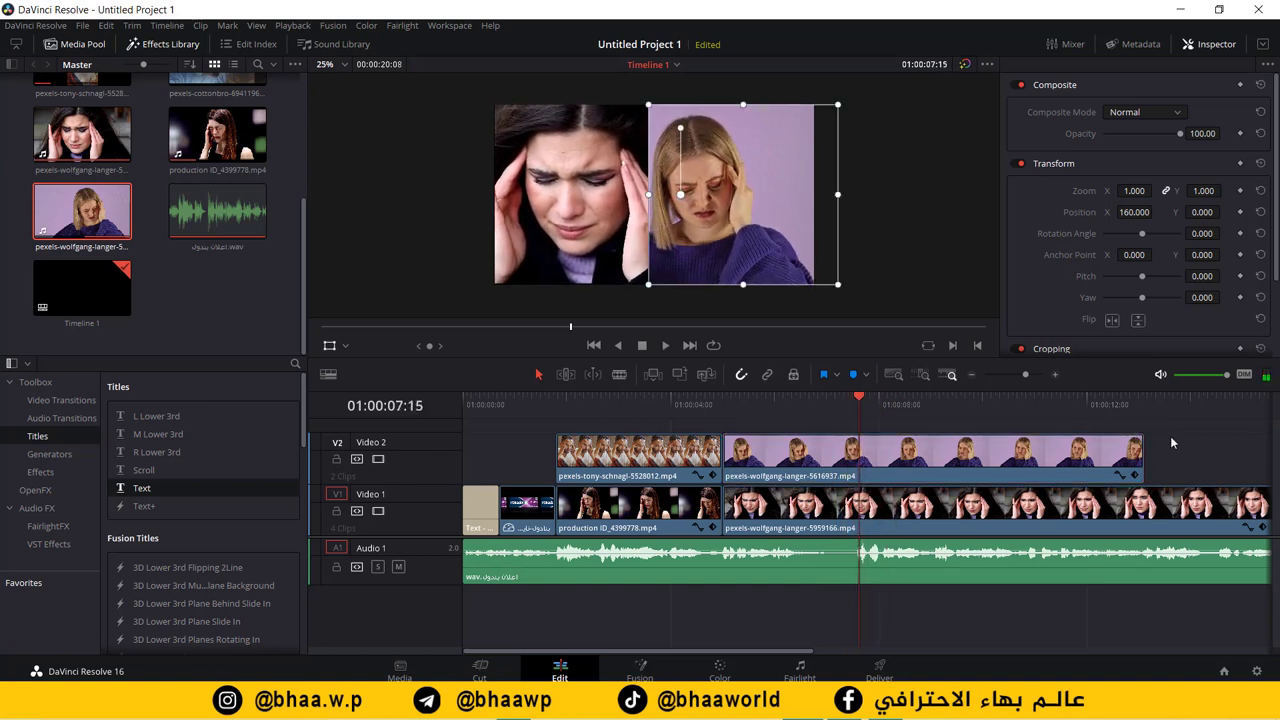
left_click_drag(1176, 422, 1035, 507)
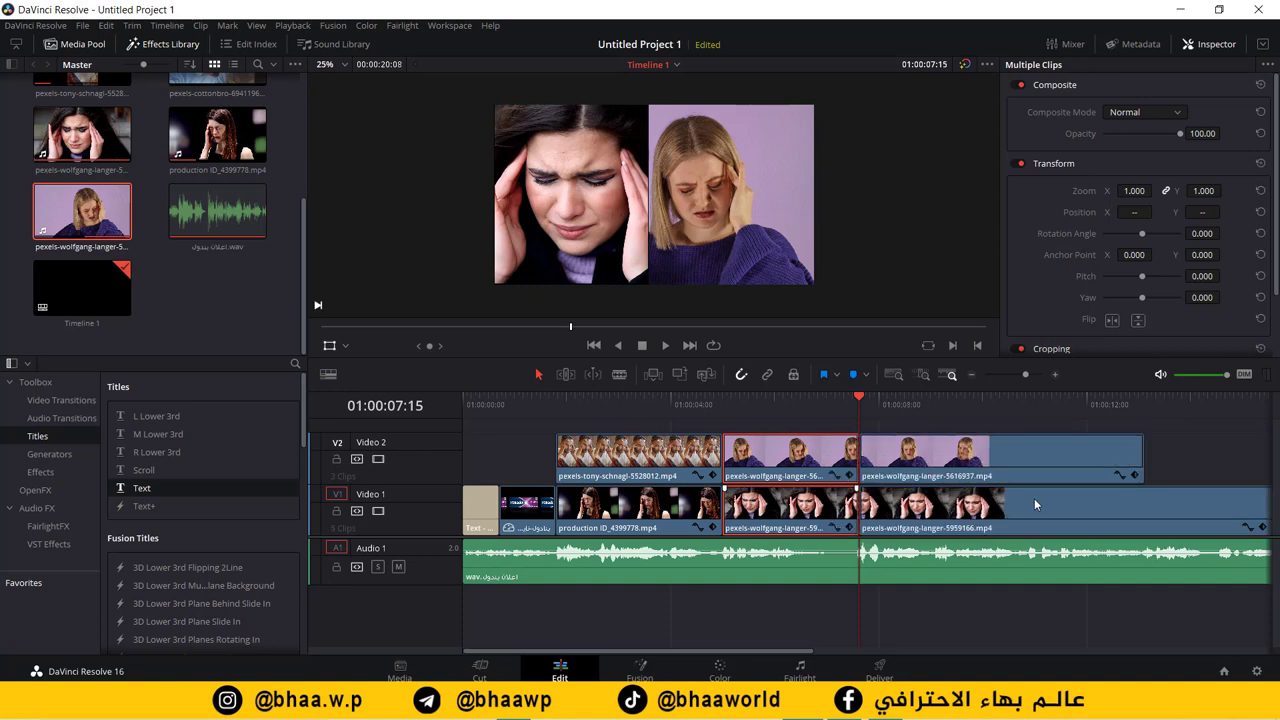
Step: Split both video tracks at the playhead and delete the parts after it
key("ctrl+b")
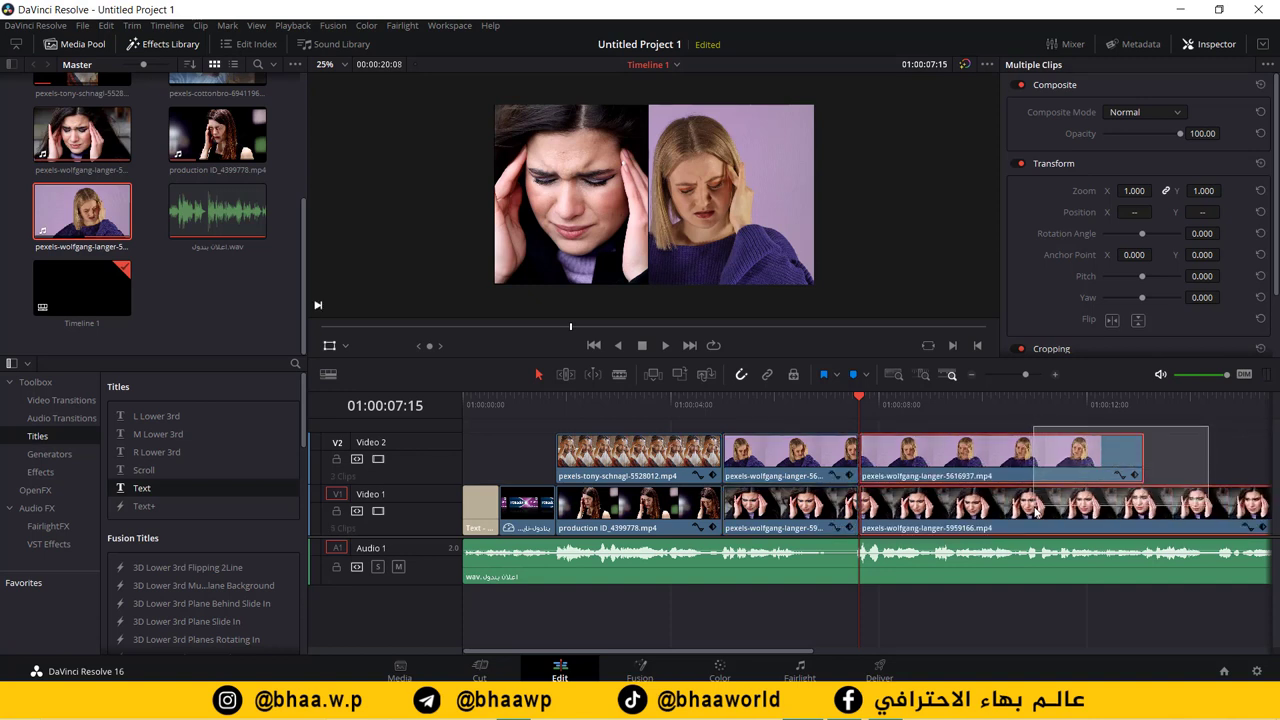
key("Delete")
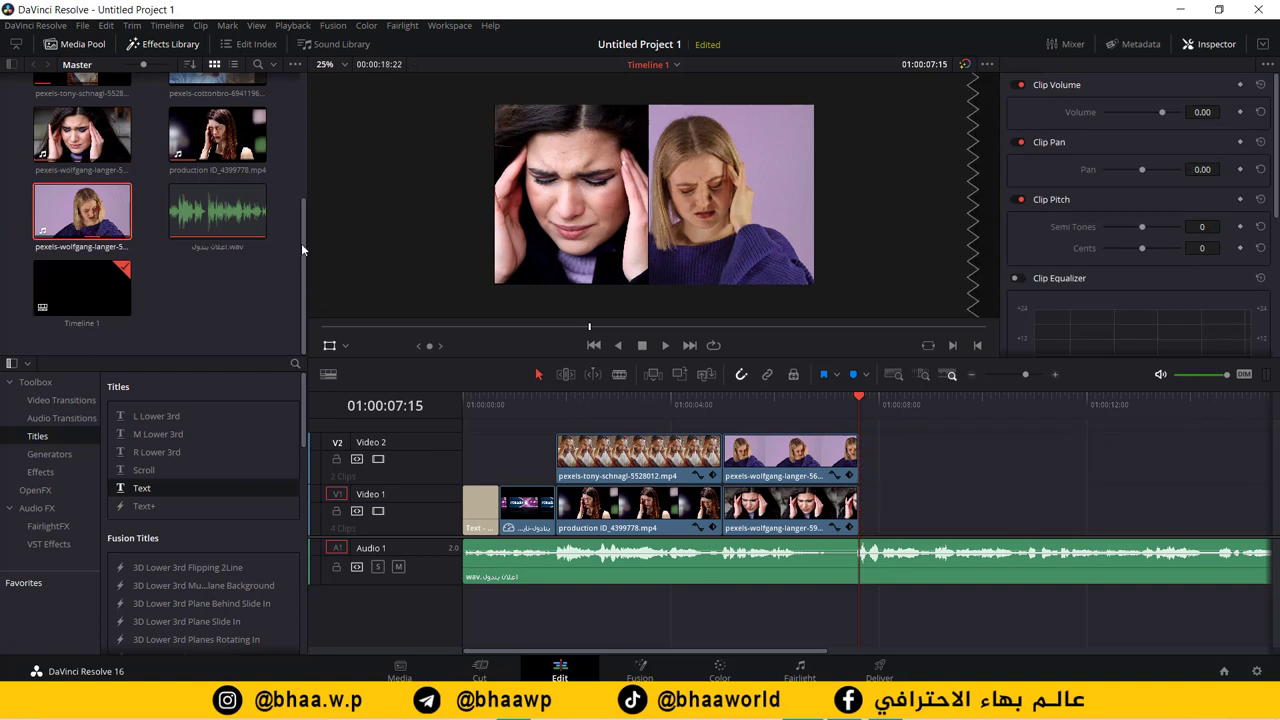
mouse_move(301, 243)
left_mouse_down()
mouse_move(305, 116)
mouse_move(306, 252)
left_mouse_up()
left_click_drag(320, 147, 325, 106)
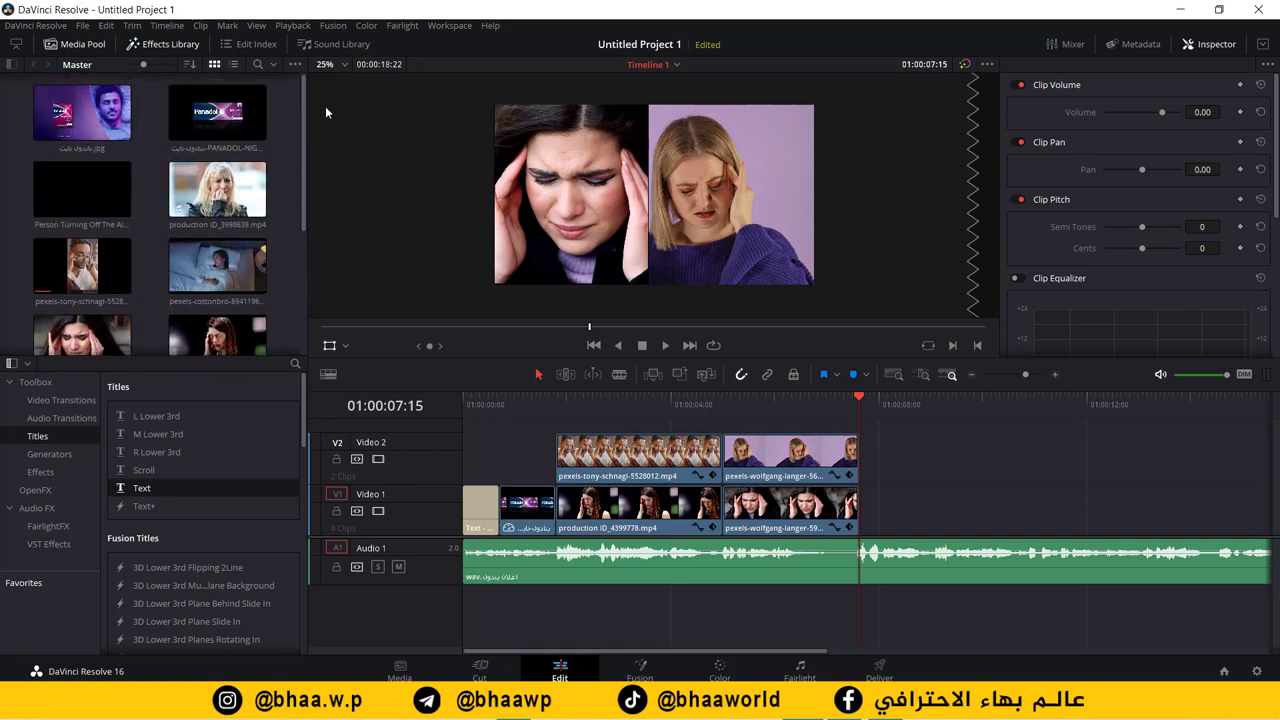
Step: Place the Panadol Night JPG on Video 1 with a Text title above it on Video 2
left_click_drag(82, 114, 862, 500)
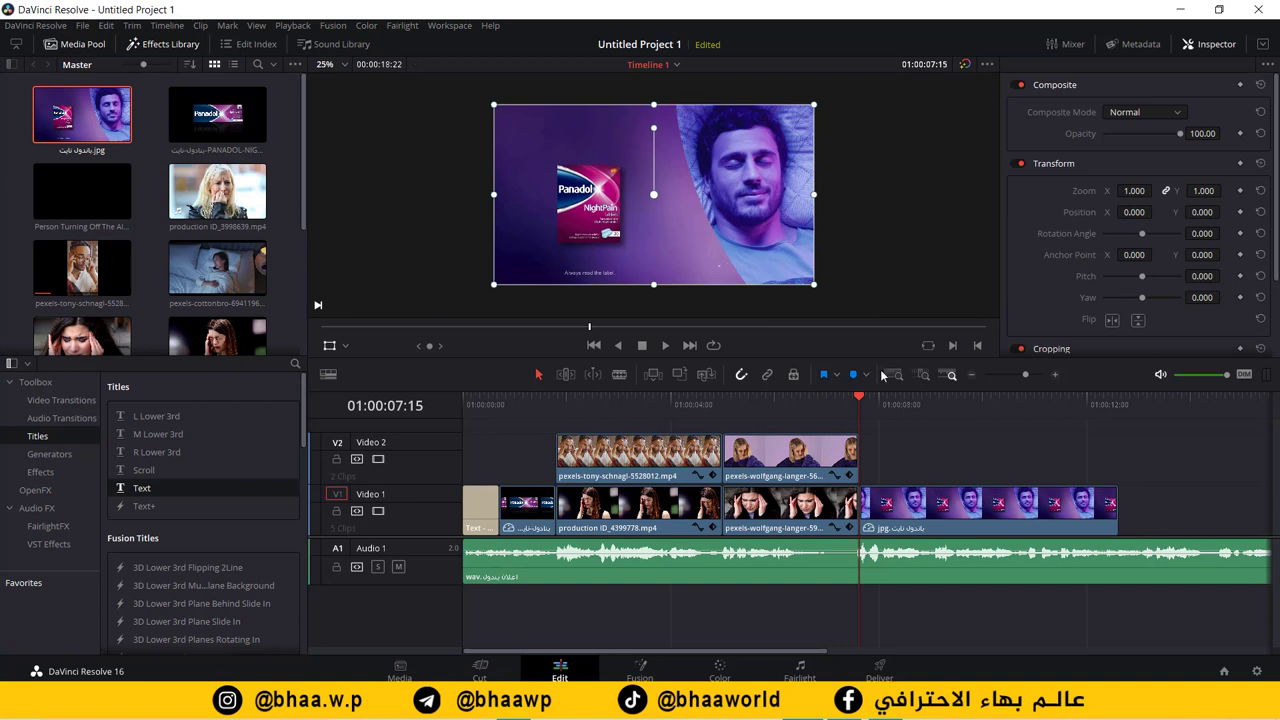
left_click_drag(862, 402, 890, 402)
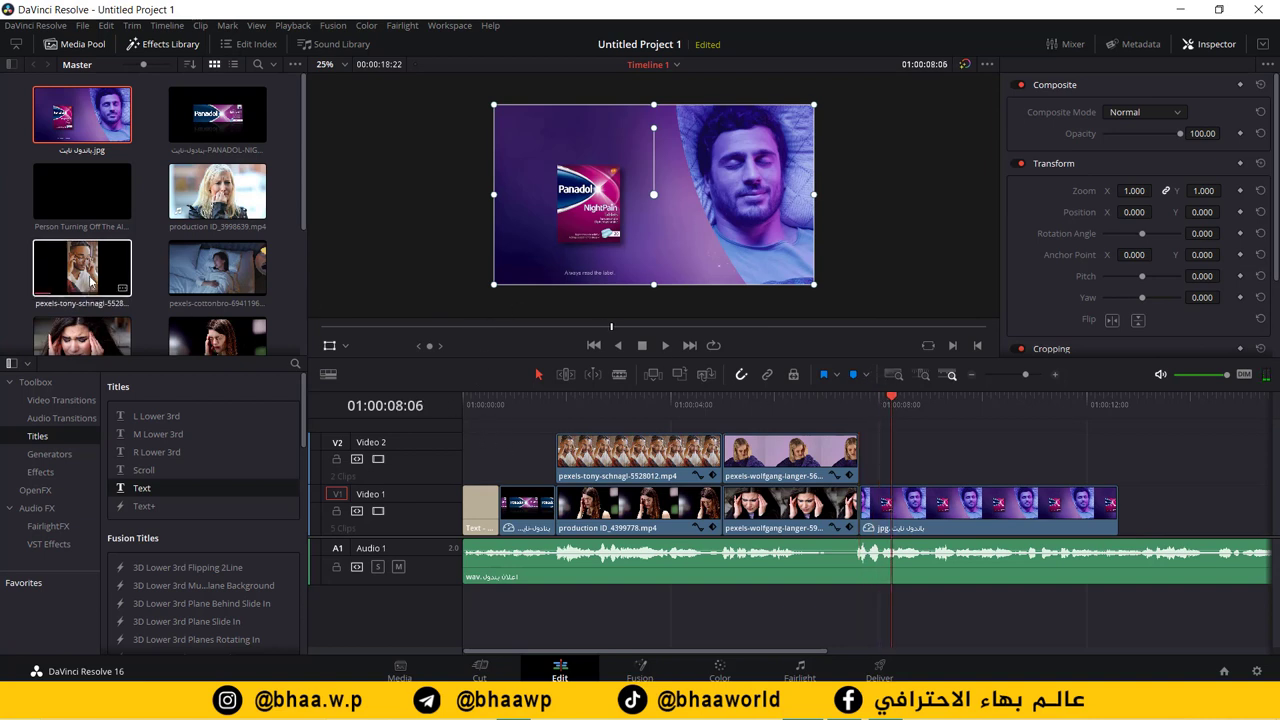
left_click_drag(142, 487, 866, 456)
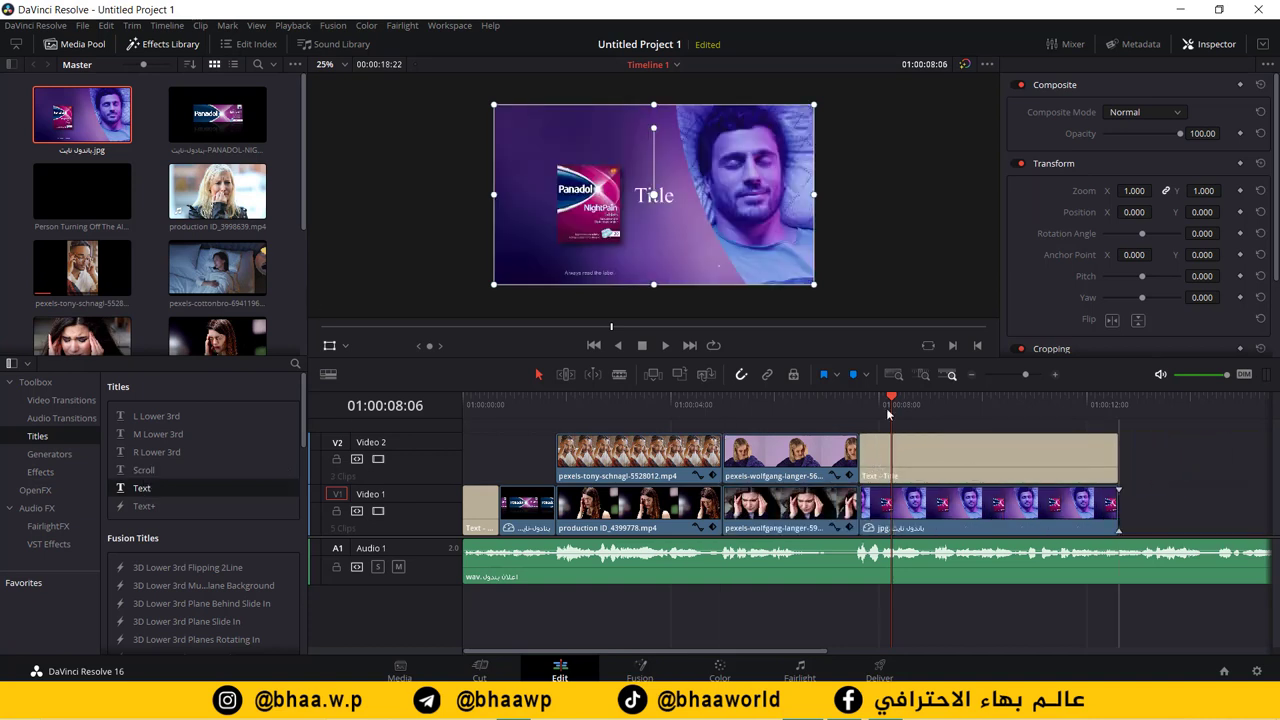
Step: Replace the placeholder title text with 'بندول نايت'
left_click(675, 196)
double_click(1077, 166)
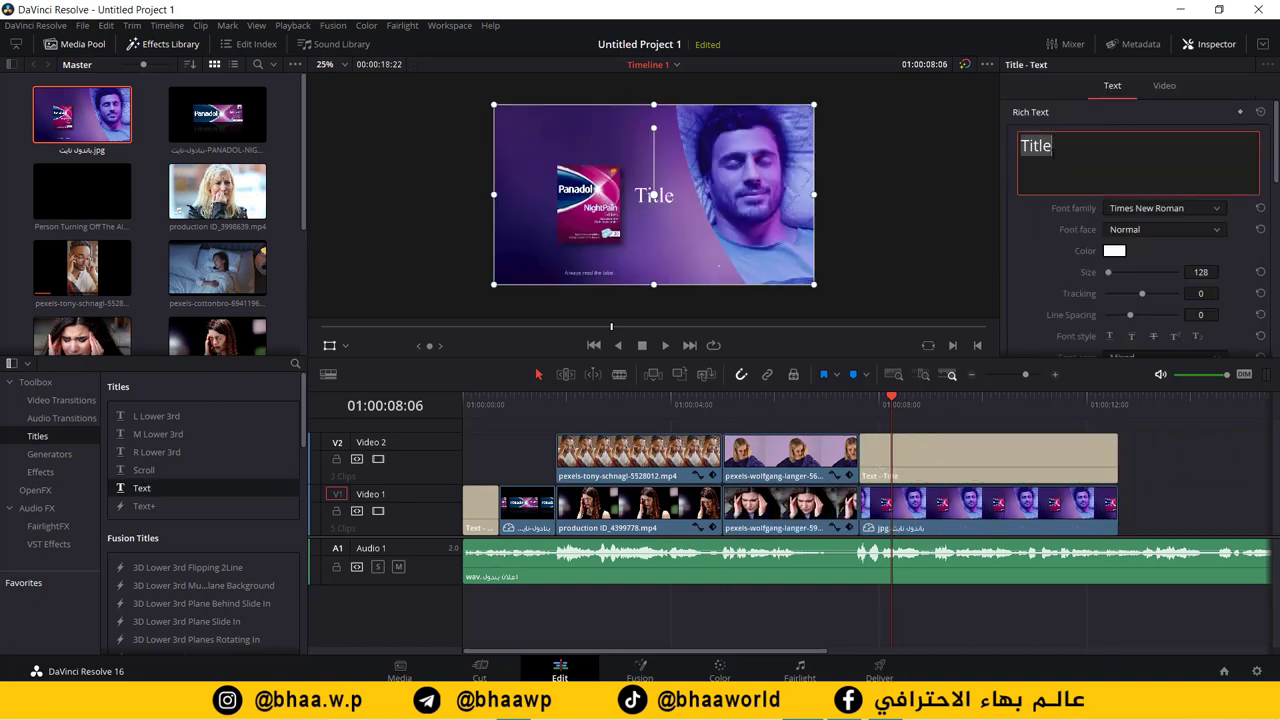
type("بن")
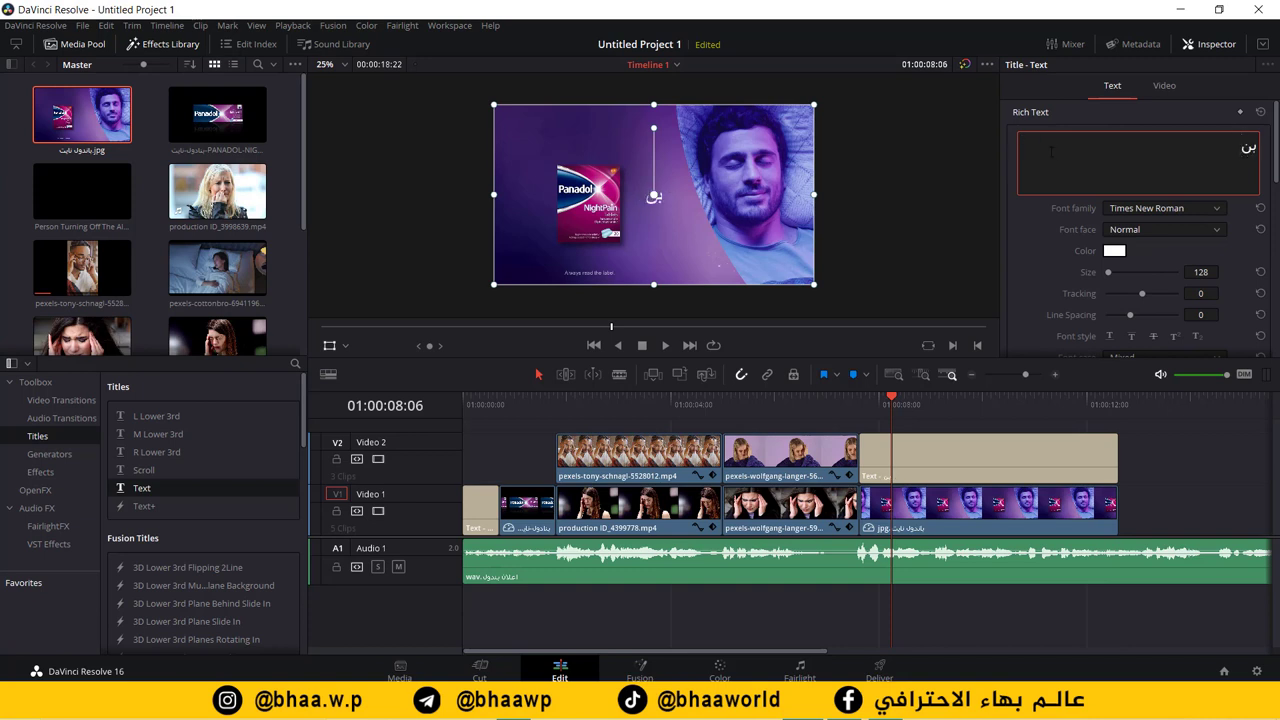
type("دول نايت")
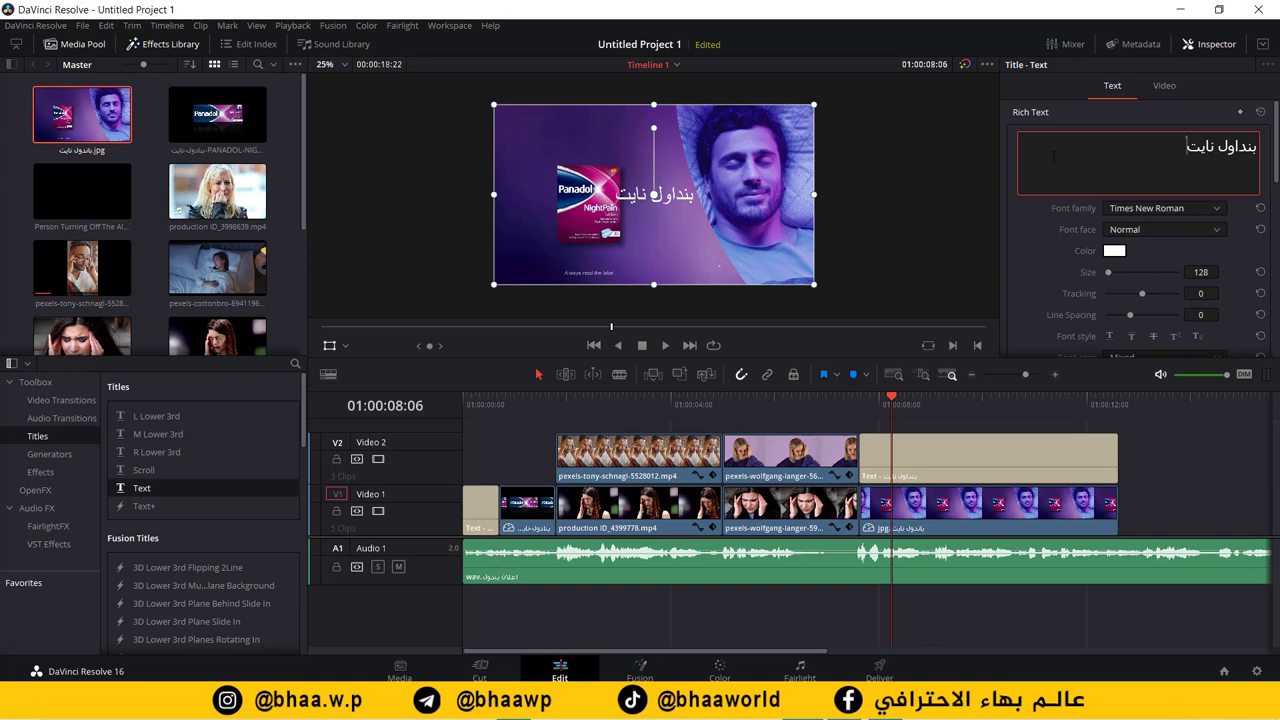
left_click(680, 194)
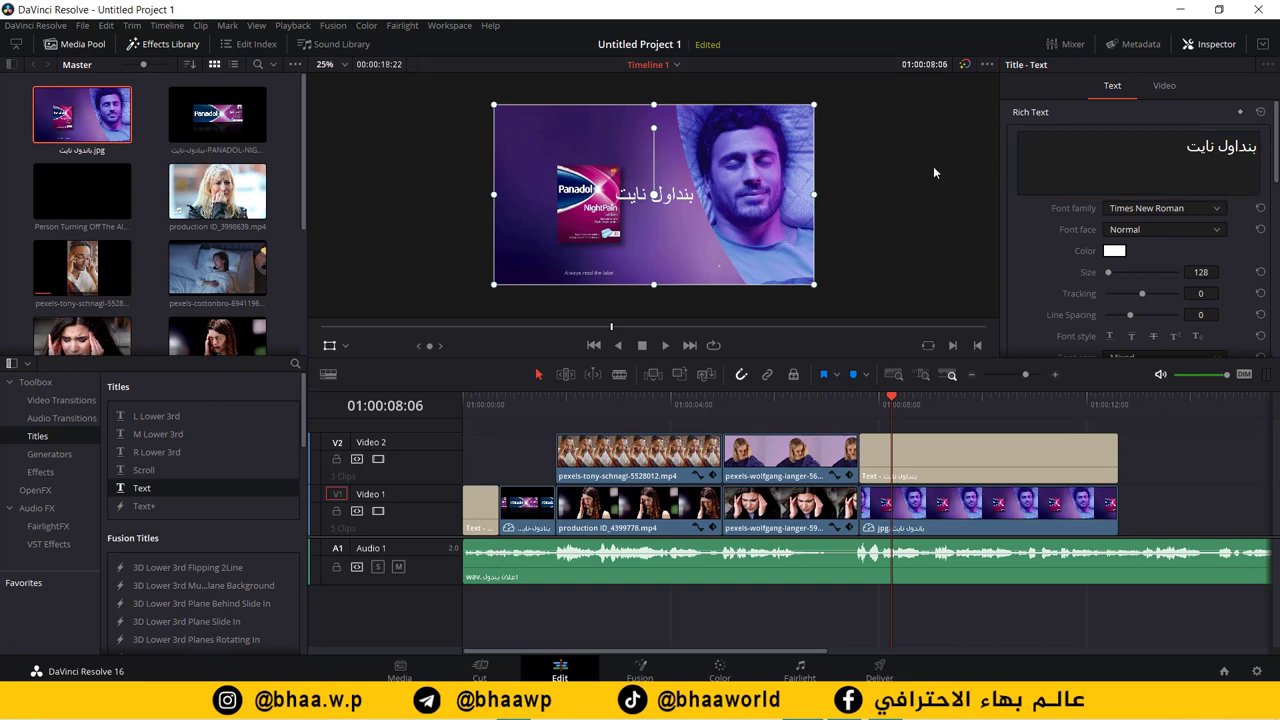
Step: Set the title to Al-Jazeera-Arabic-Regular at size 80 and move it to the upper left
left_click(1147, 159)
key("ctrl+shift+Right")
key("ctrl+shift+Right")
left_click(1215, 208)
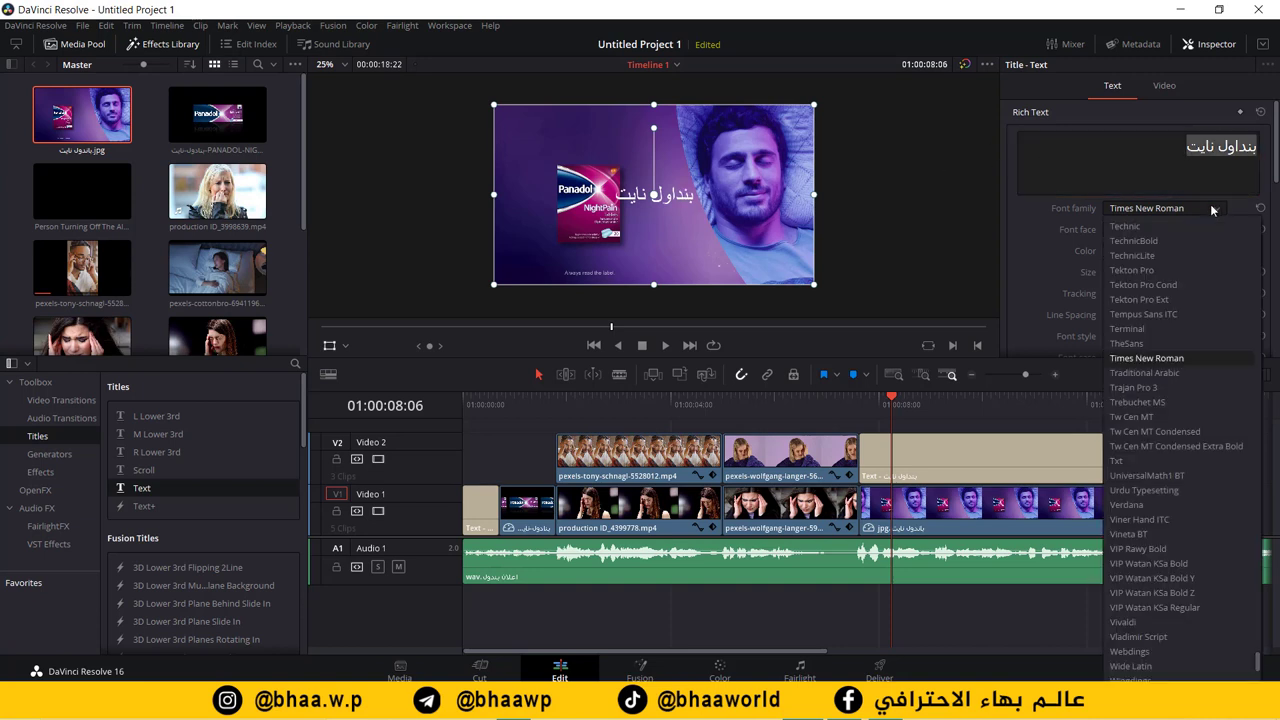
scroll(1215, 212, "up", 3)
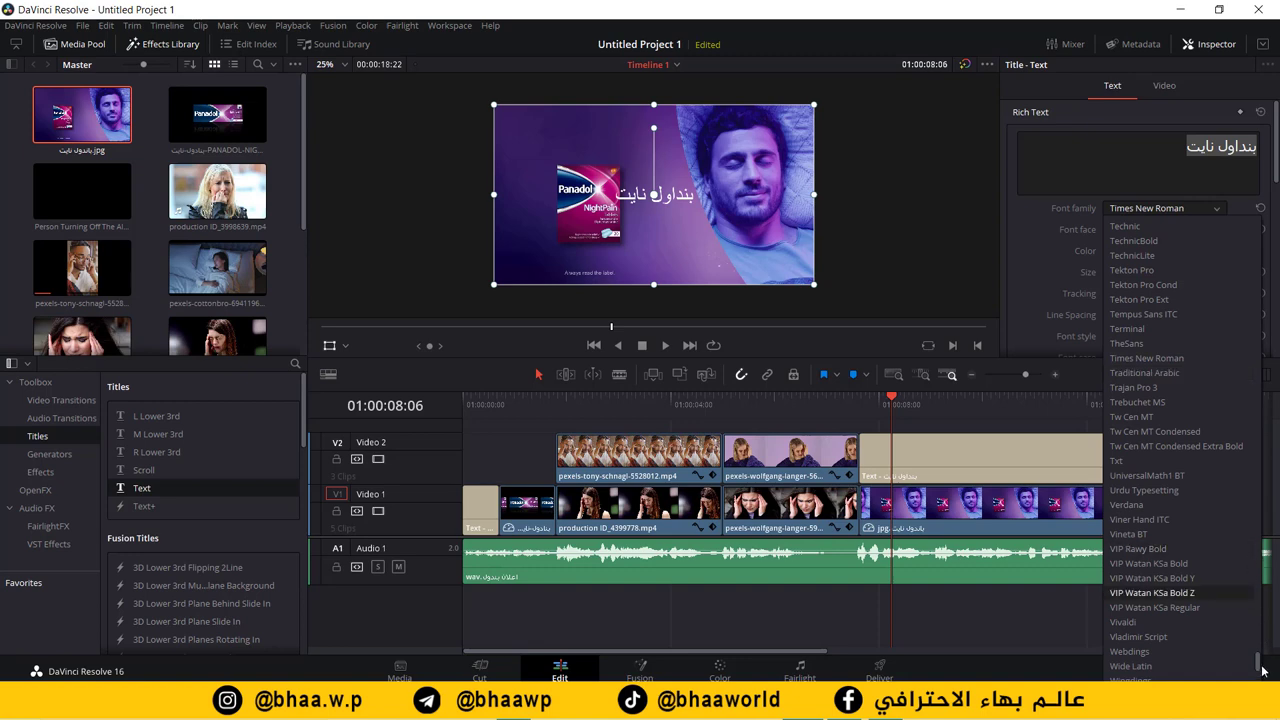
left_click_drag(1263, 670, 1250, 258)
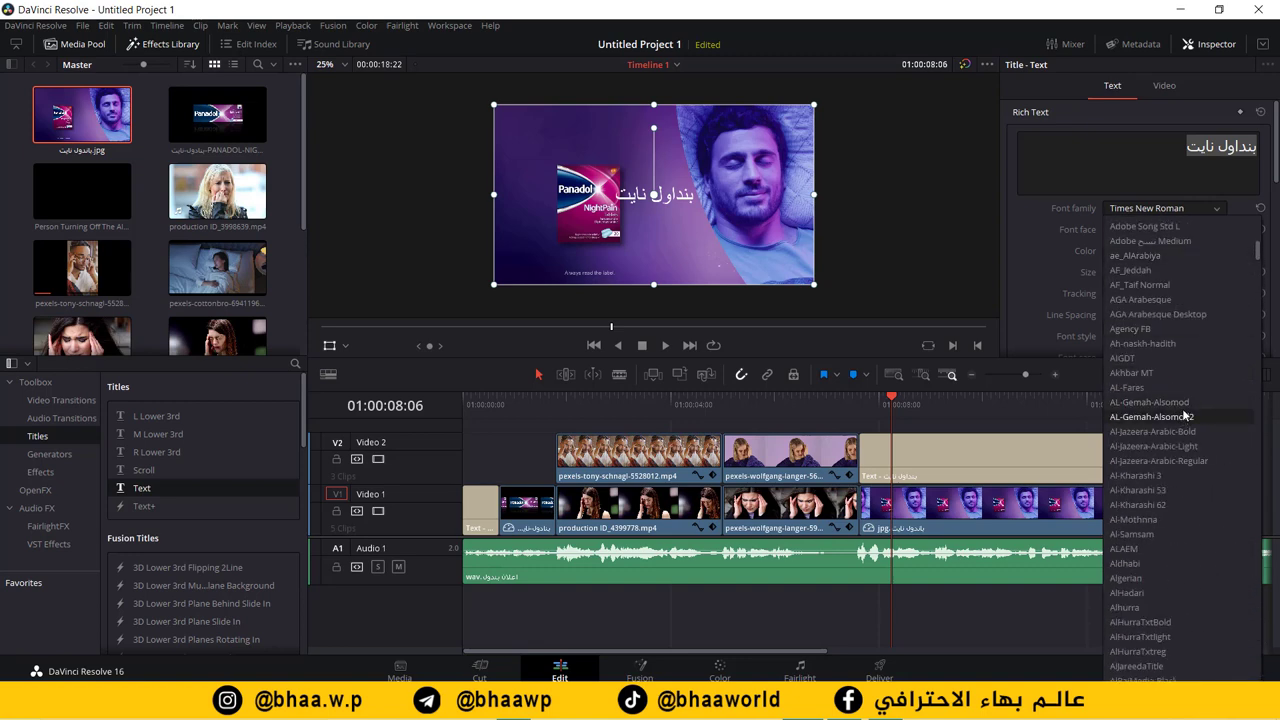
left_click(1197, 462)
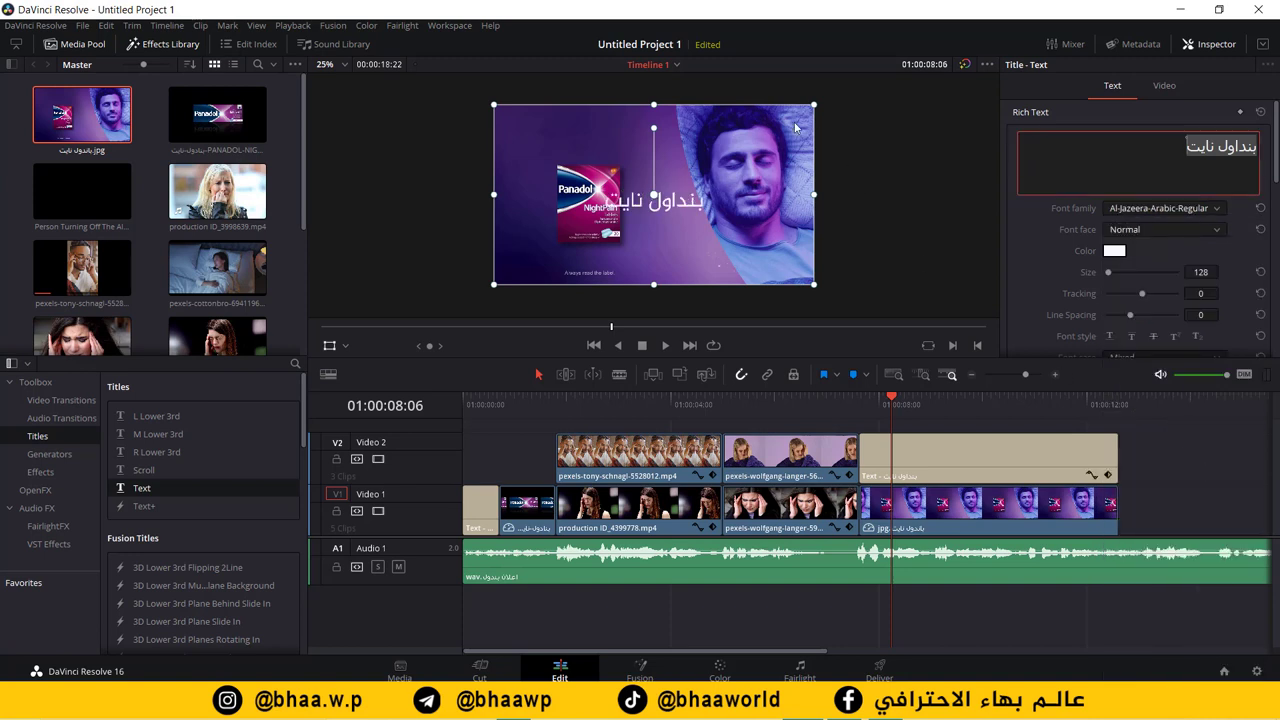
left_click(1201, 271)
type("8")
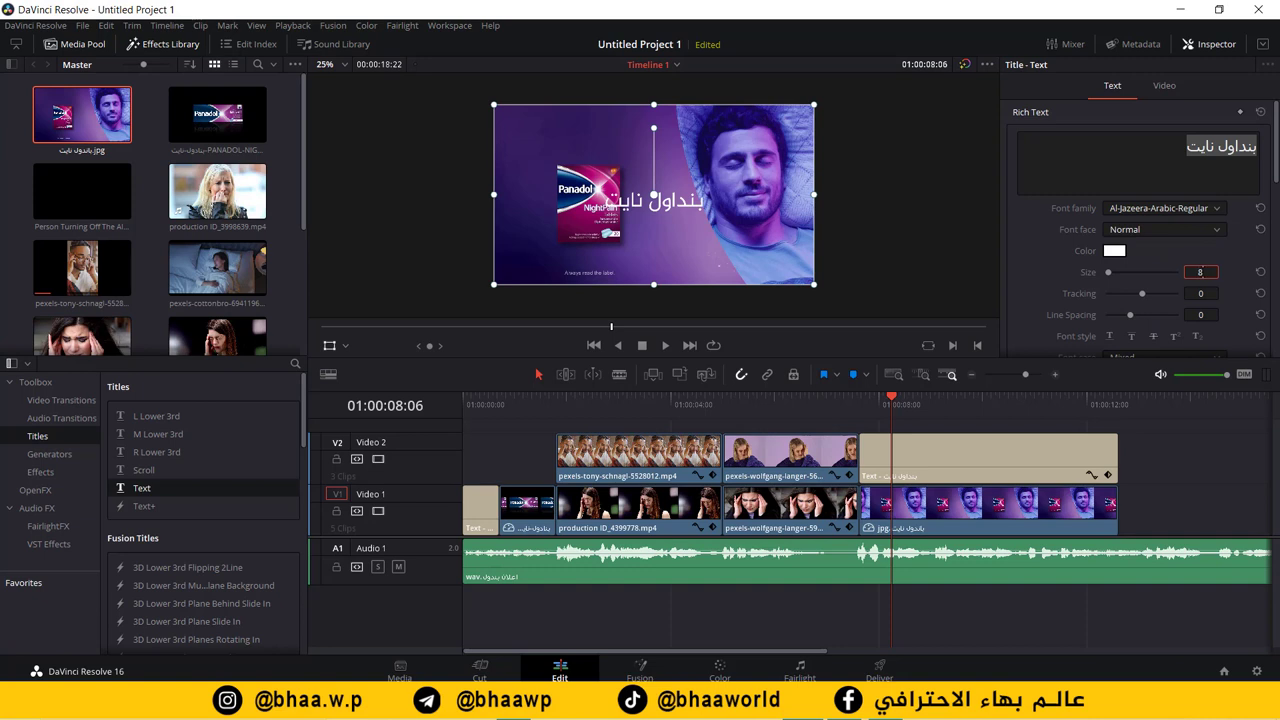
type("0")
left_click_drag(685, 195, 604, 128)
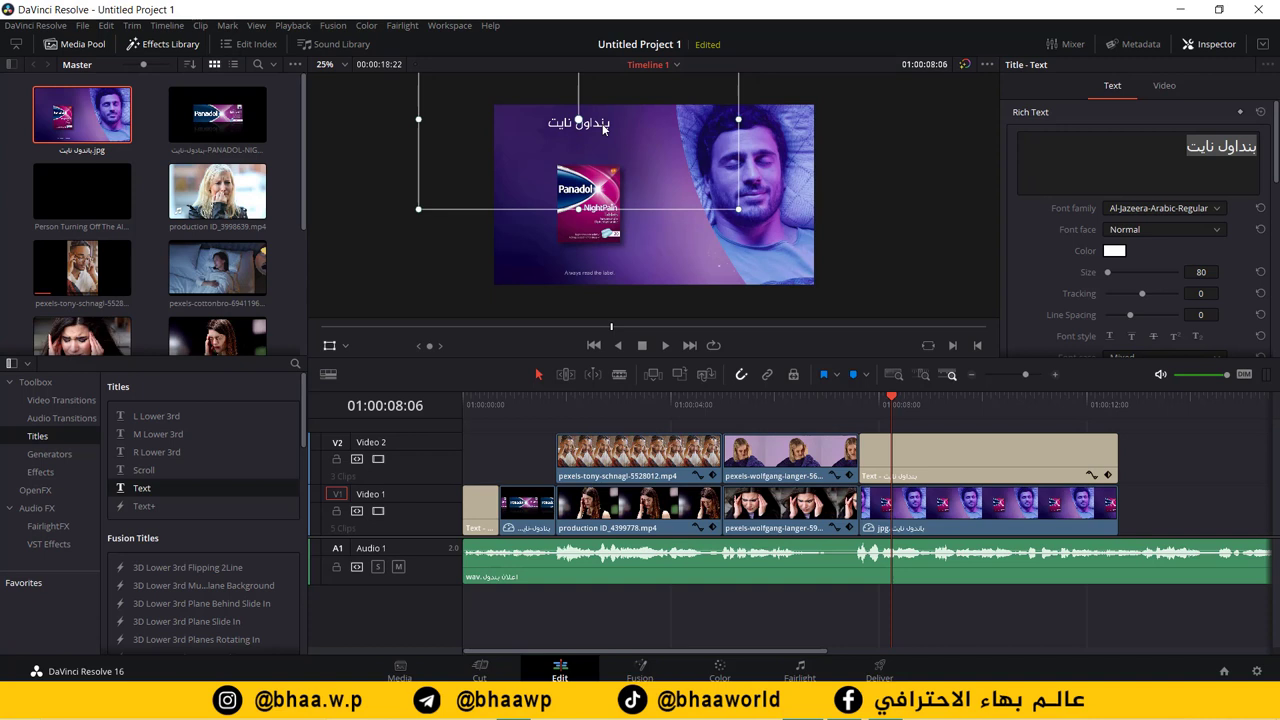
left_click(952, 463)
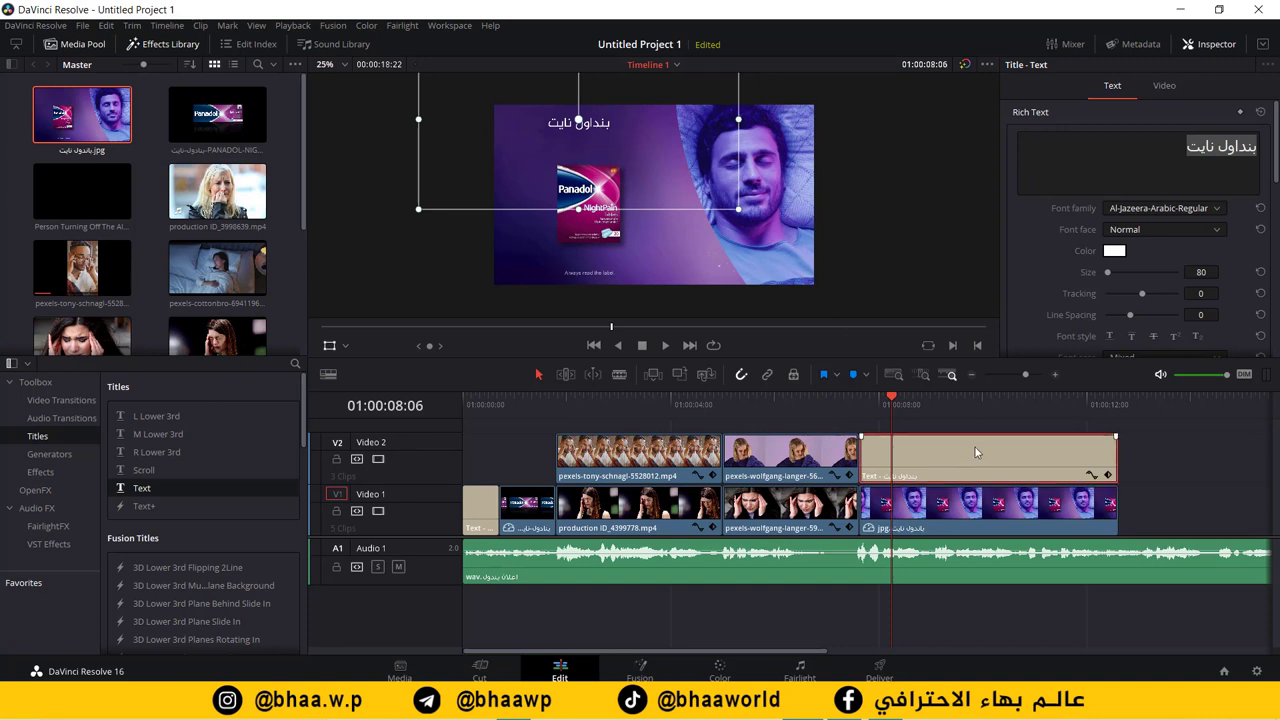
Step: Put a second copy of the title on a new Video 3 track and lengthen both title clips
left_click_drag(1110, 475, 1142, 464)
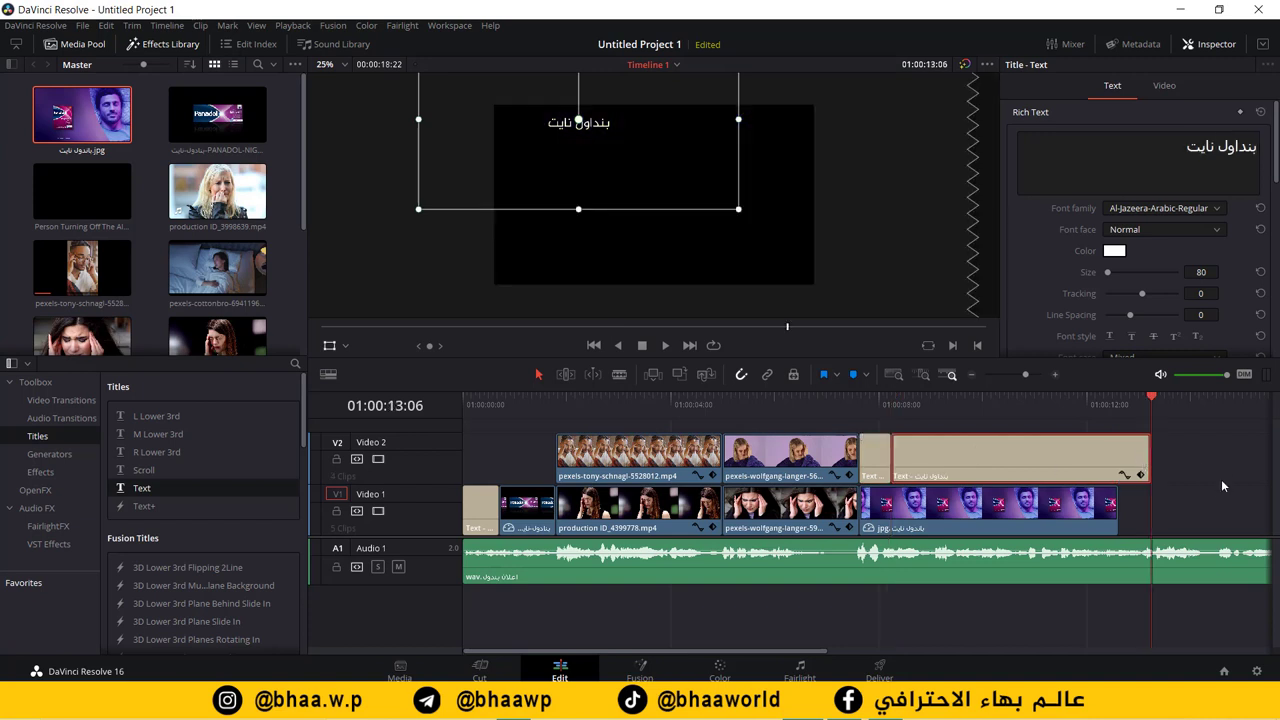
left_click_drag(992, 450, 949, 404)
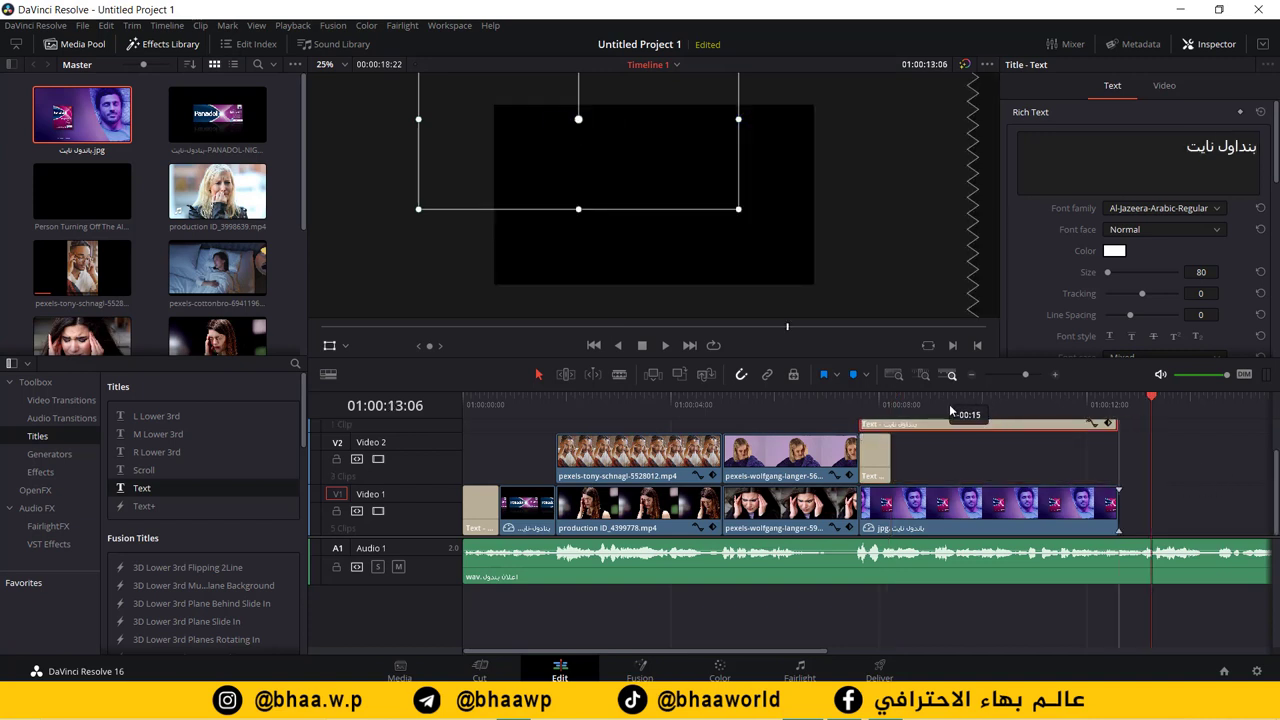
left_click_drag(889, 459, 1045, 461)
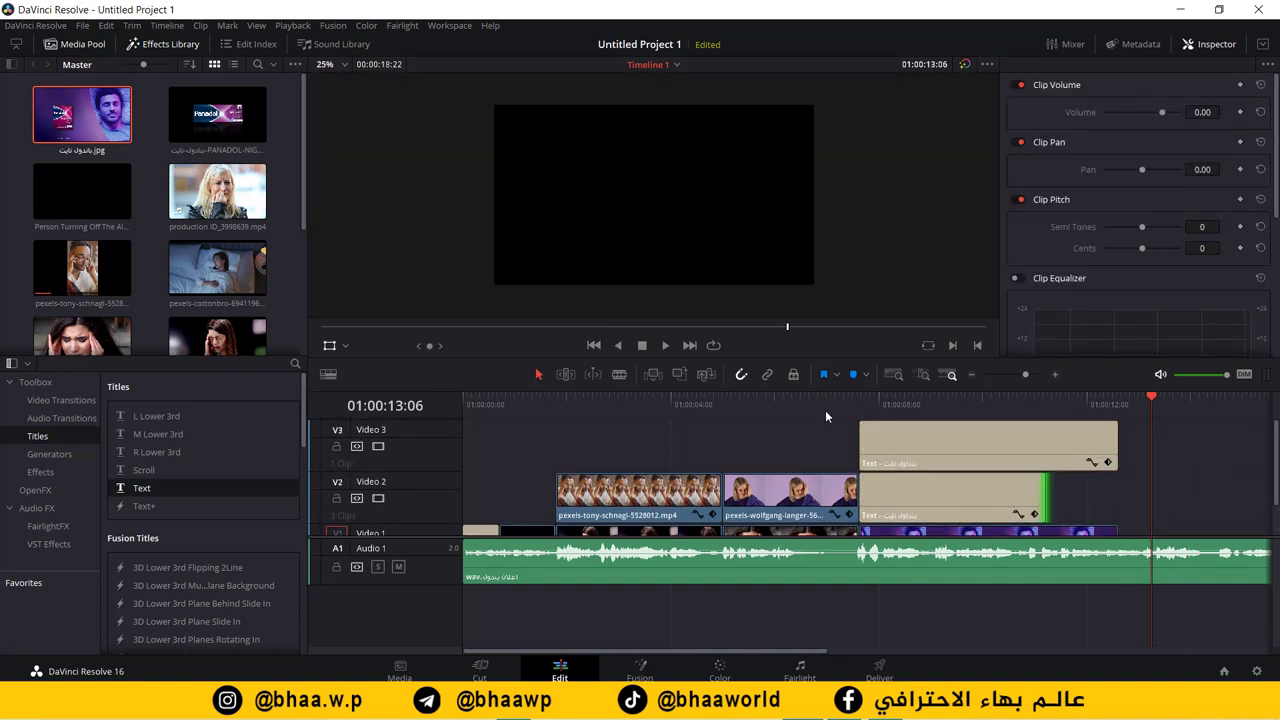
left_click(886, 401)
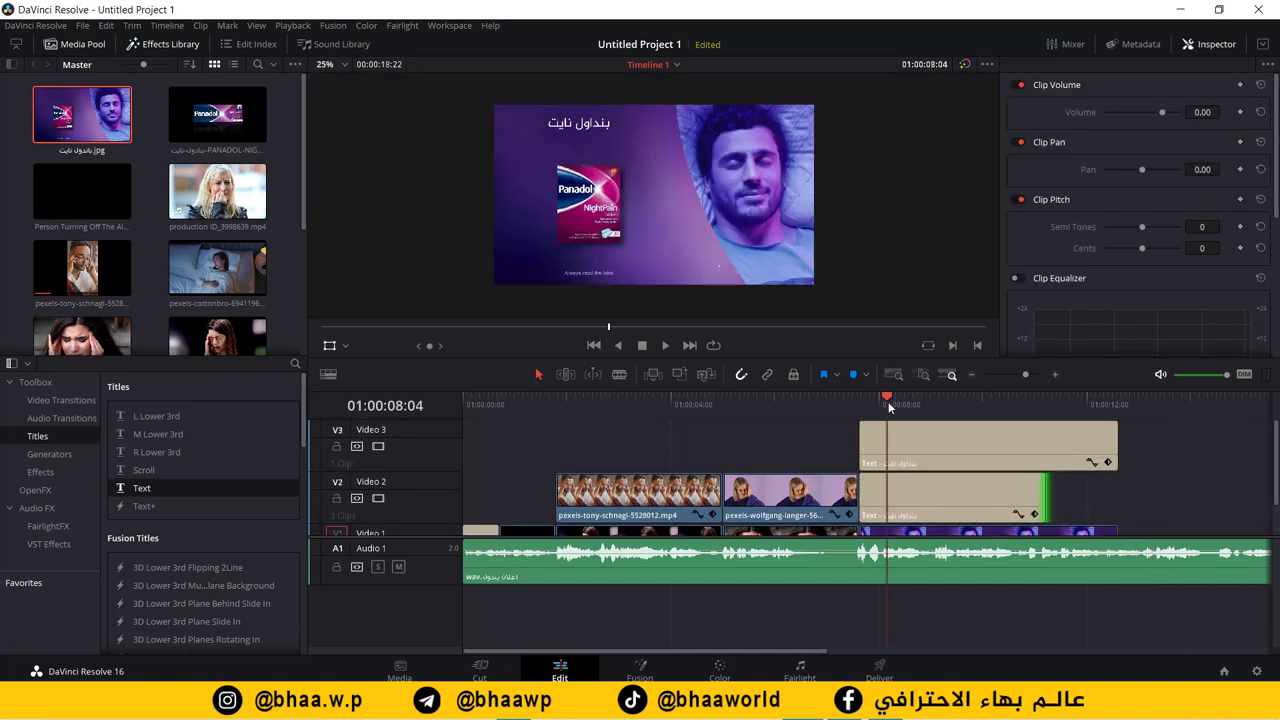
left_click(1188, 455)
left_click(945, 459)
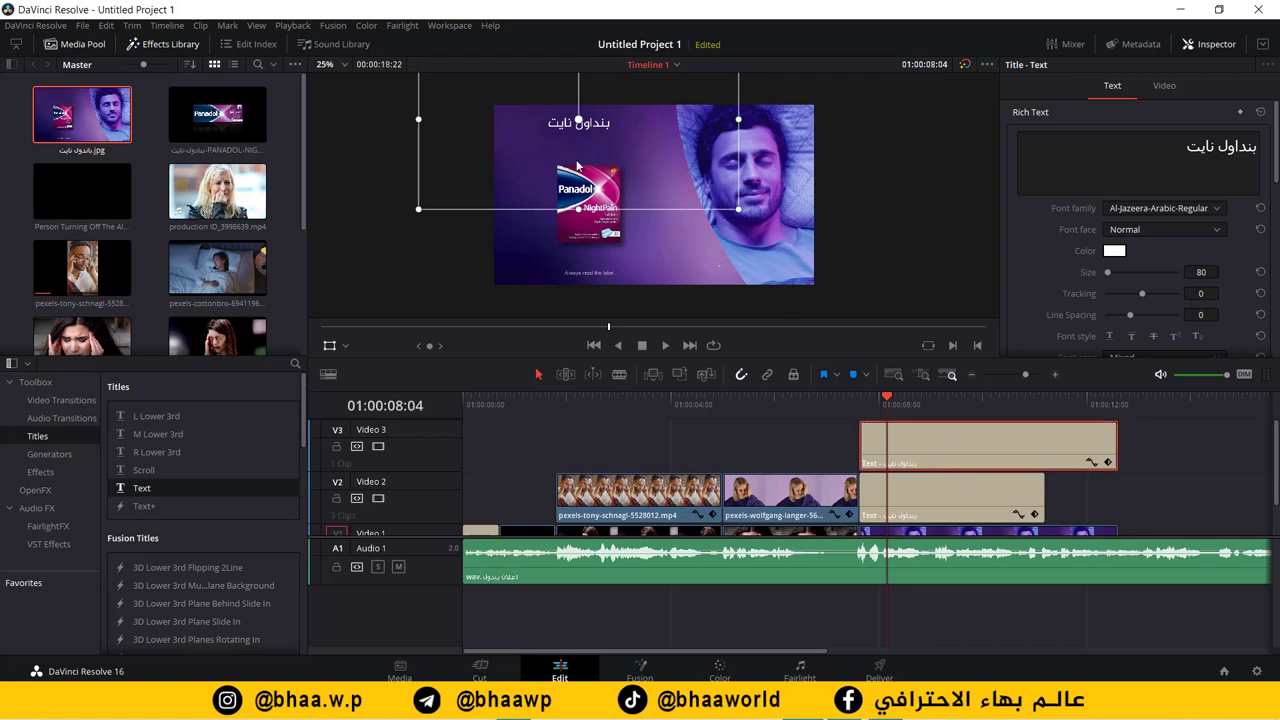
Step: Move the second title just below the first and retype it as 'نهاية الالم'
left_click_drag(596, 124, 596, 146)
triple_click(1156, 148)
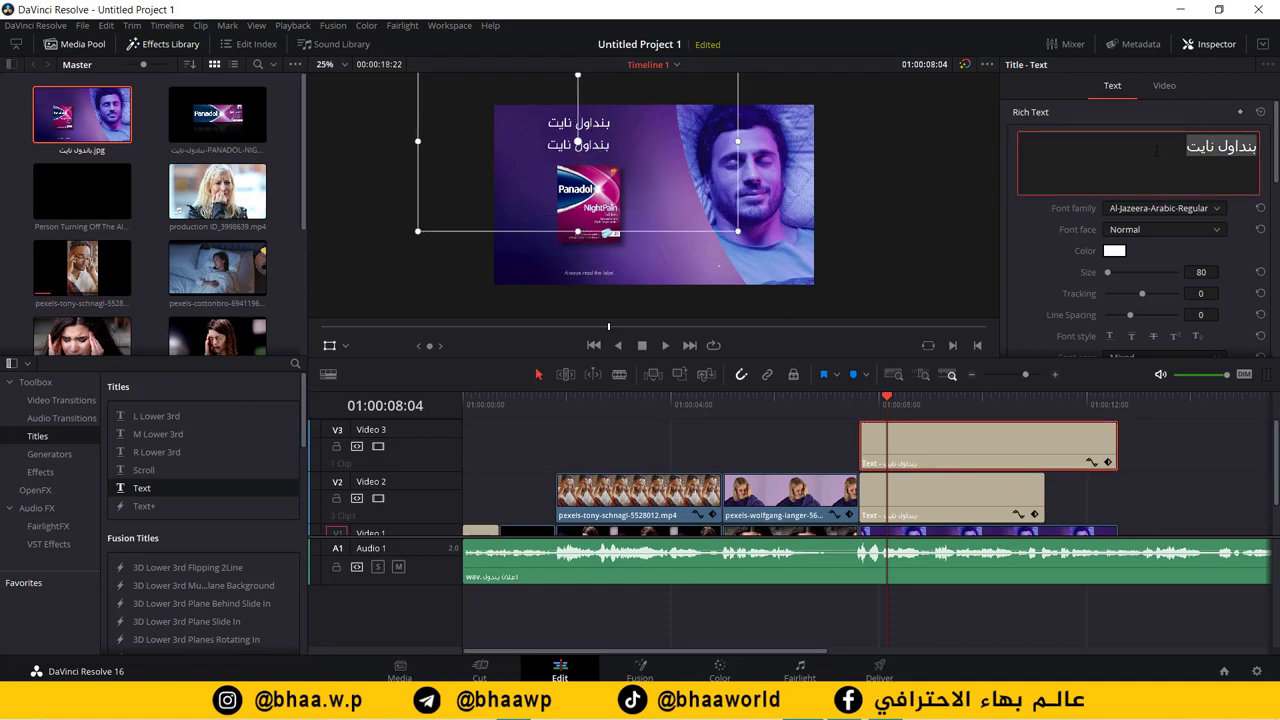
type("نهاية")
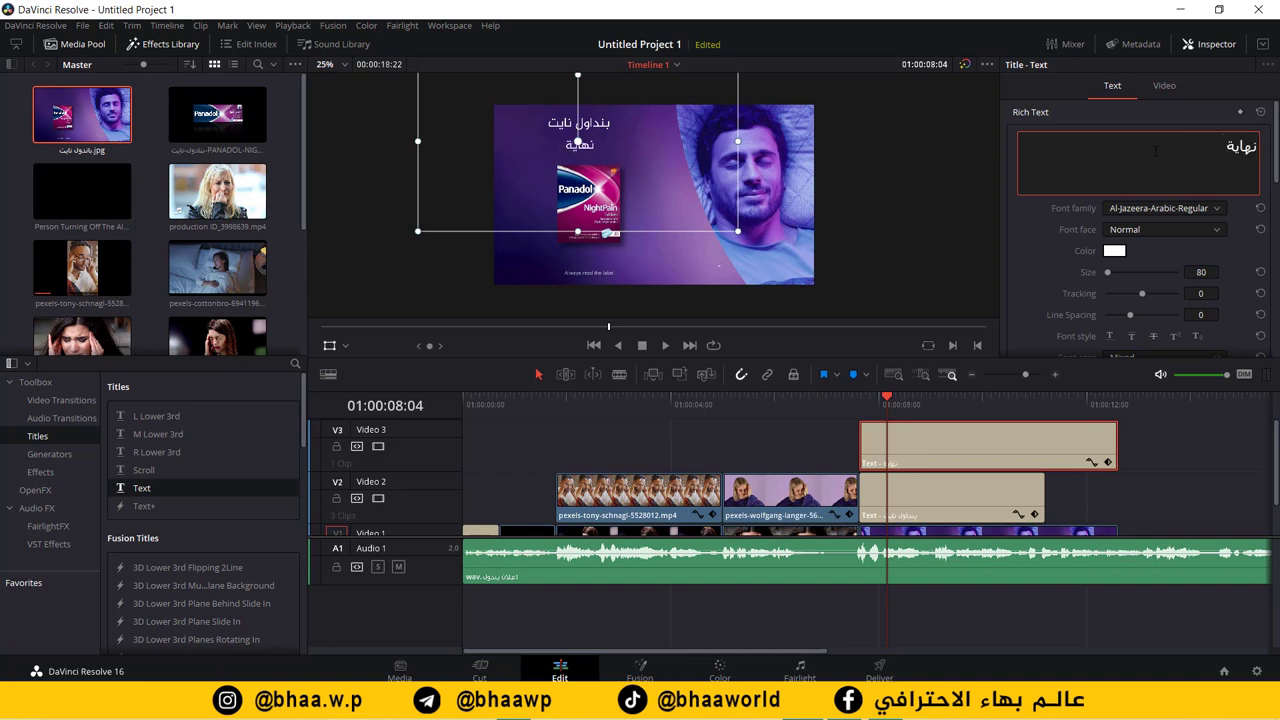
type(" الالم")
triple_click(1189, 145)
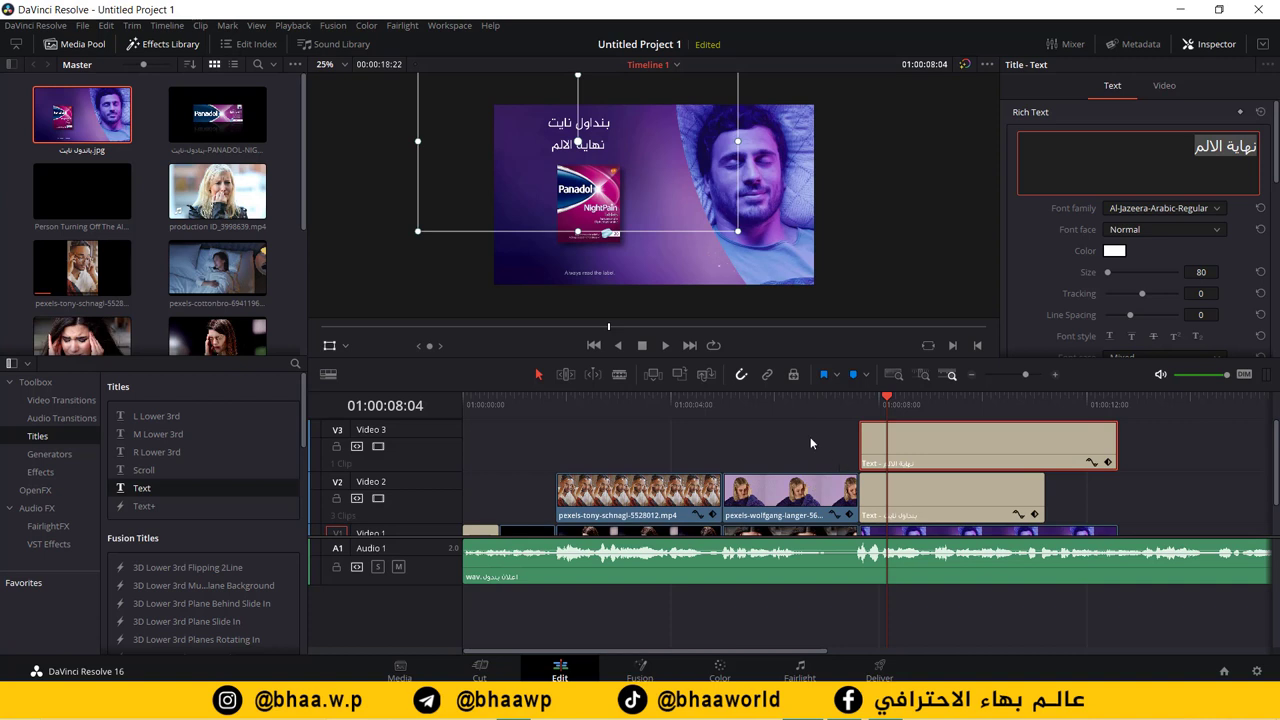
Step: Play back from 01:00:02:09 to preview the two titles
left_click_drag(800, 405, 586, 414)
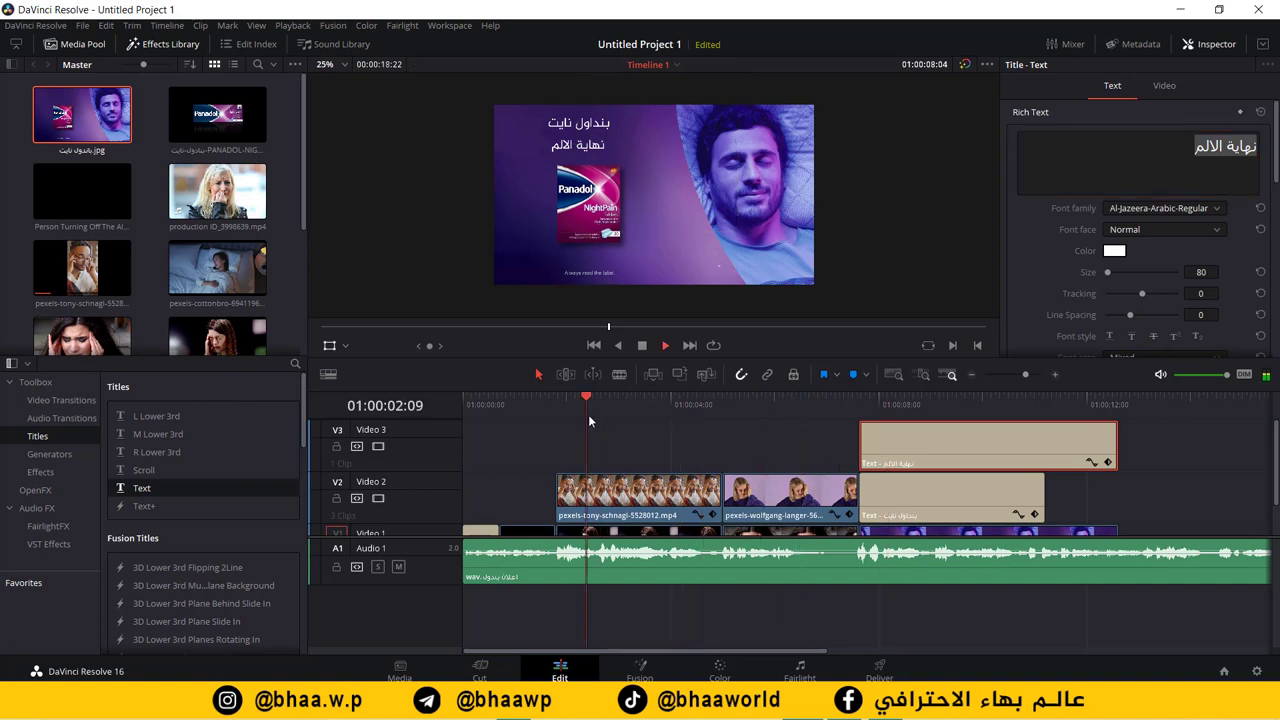
key("space")
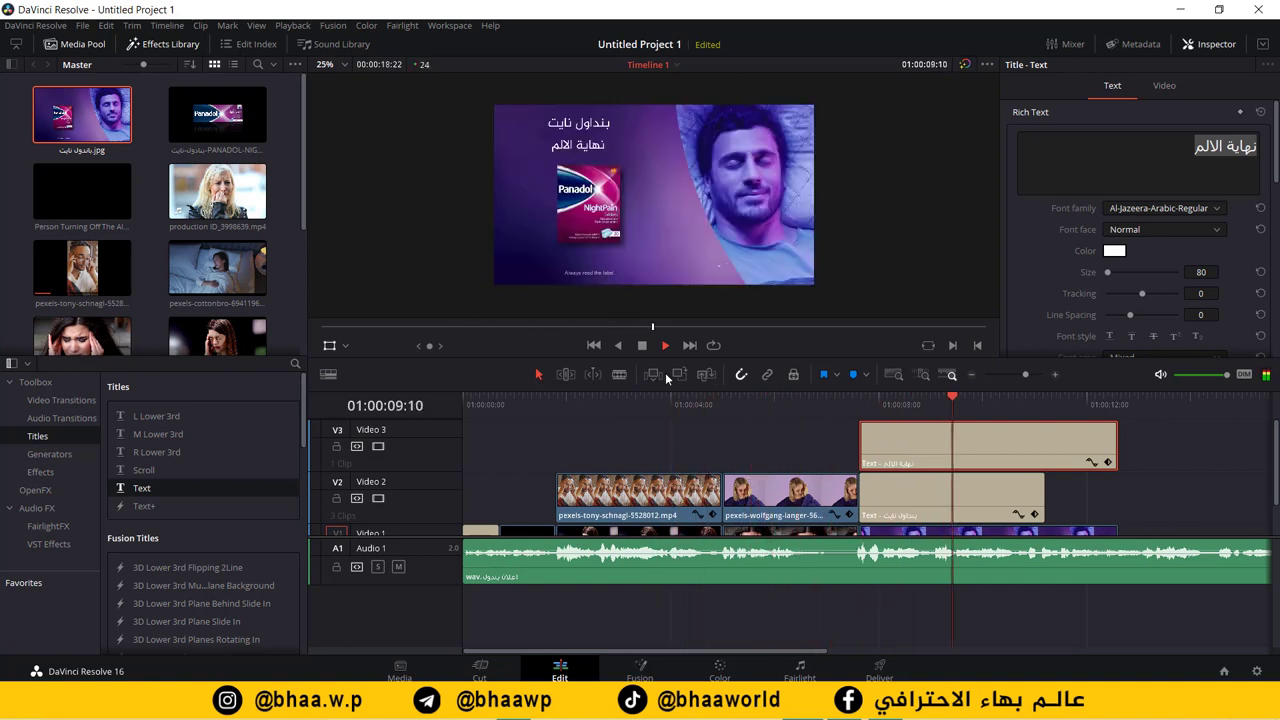
key("space")
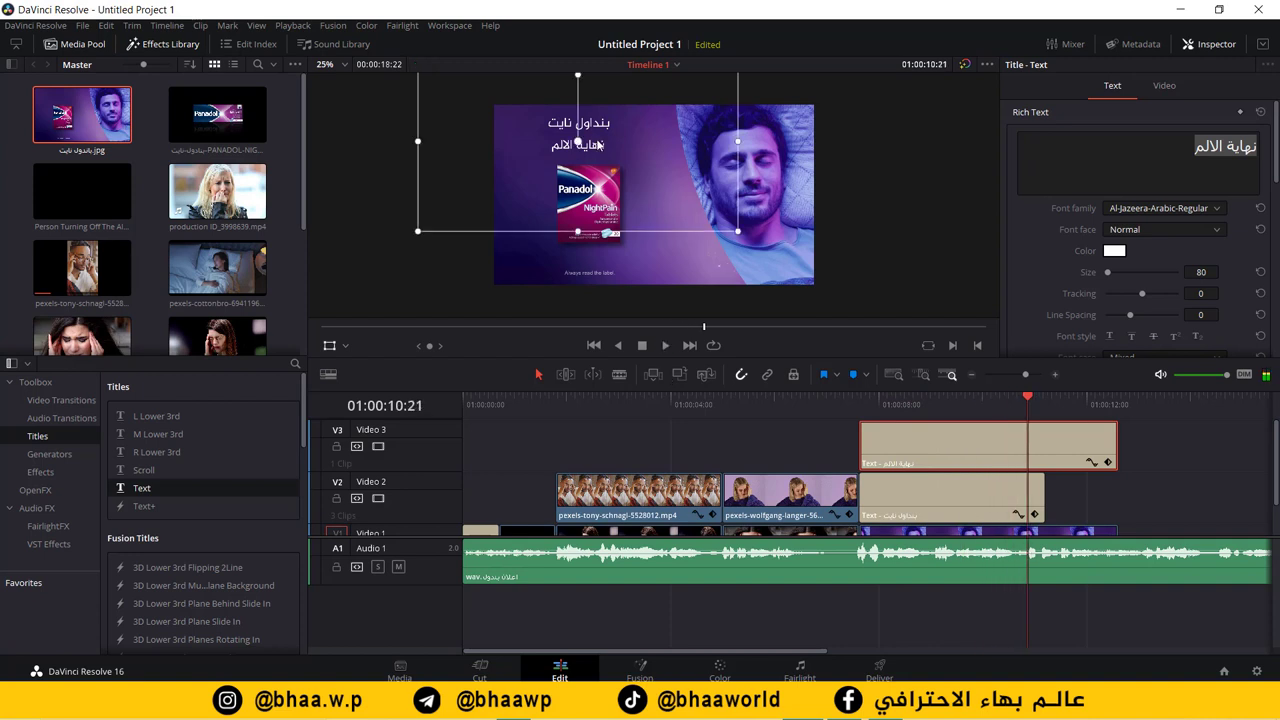
Step: Replace the second title's text with 'حتى تتخلص من الالم'
left_click(1153, 152)
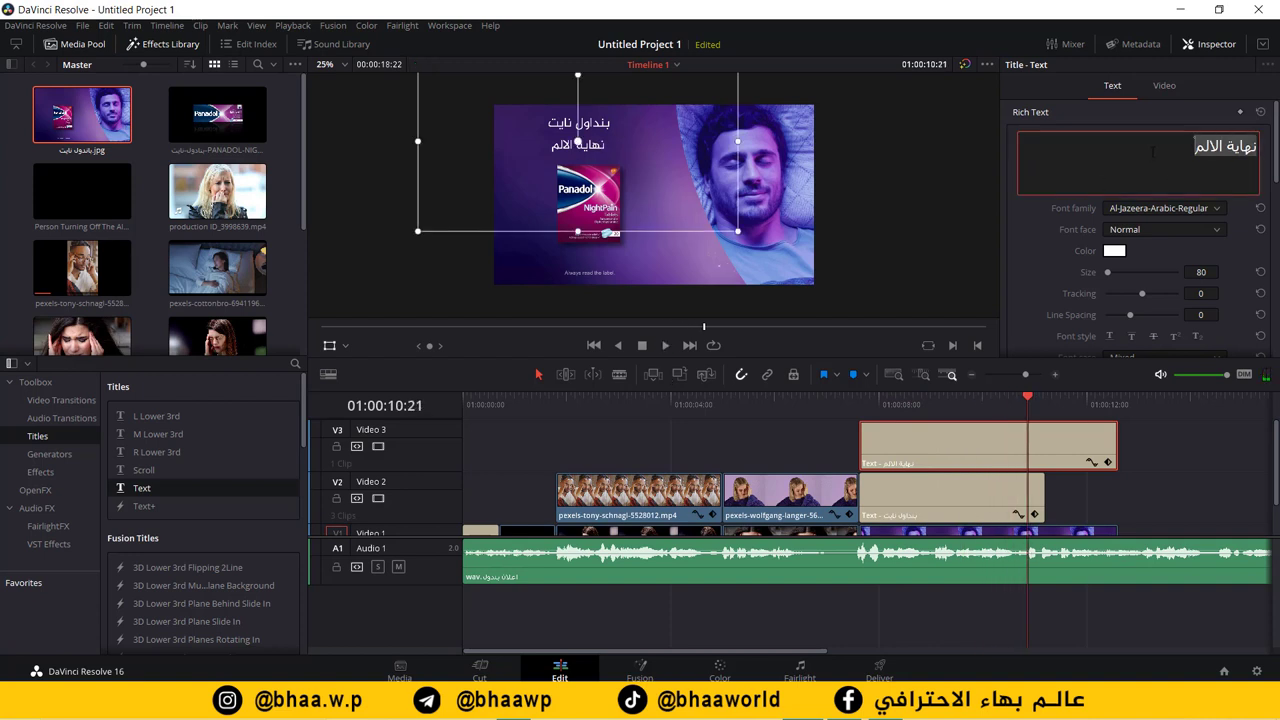
type("حتى تتخل")
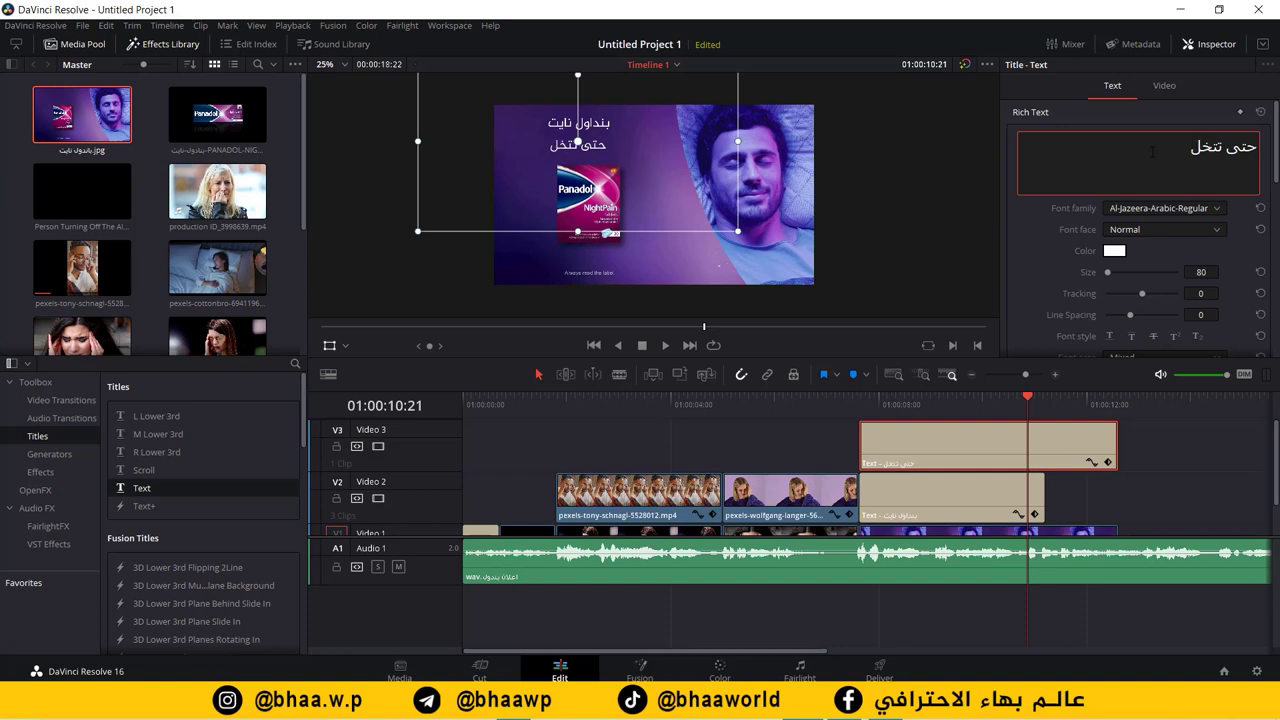
type("ص من الالم")
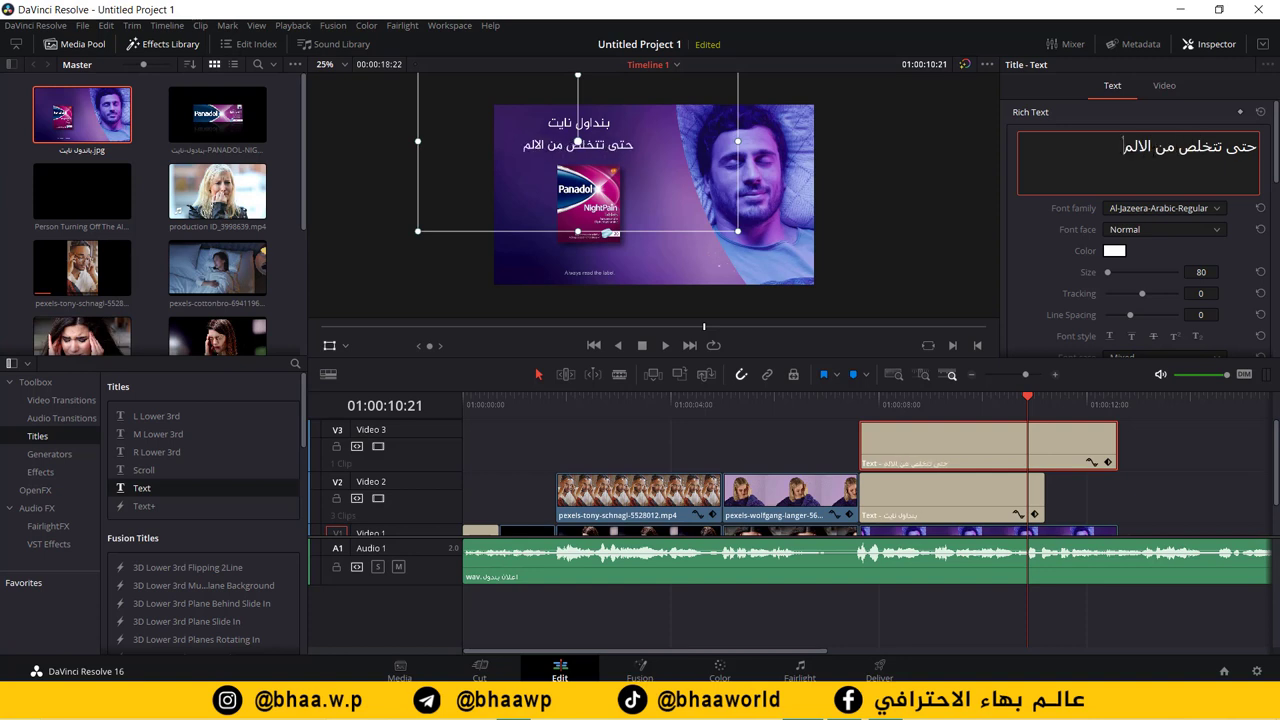
key("ctrl+a")
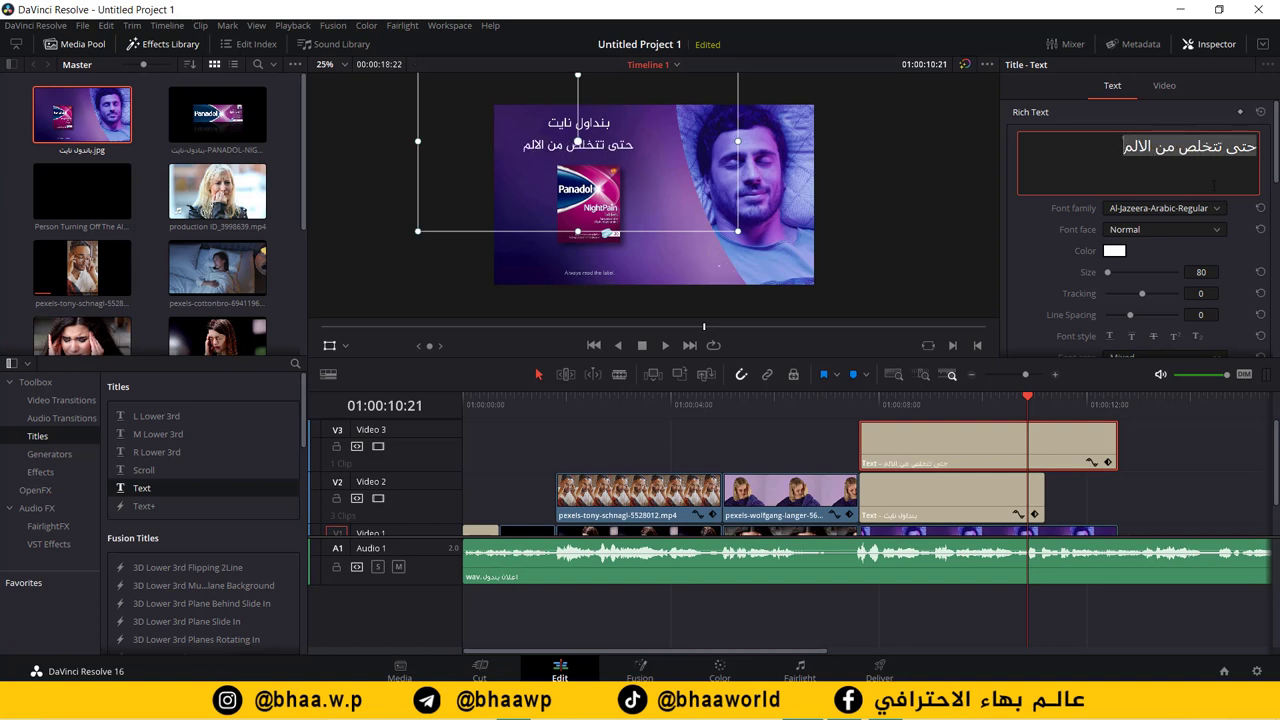
left_click(1220, 212)
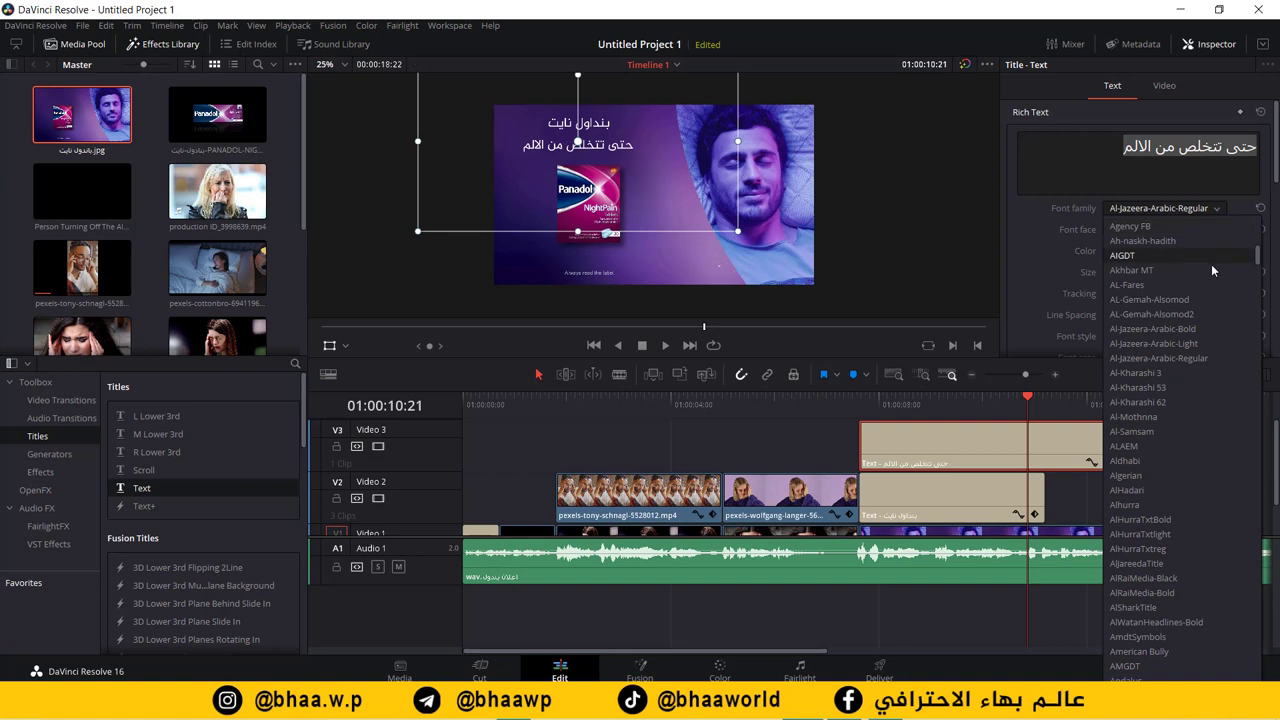
Step: Set the second title to Al-Jazeera-Arabic-Bold at size 100, nudged slightly right
left_click(1220, 212)
left_click(1218, 211)
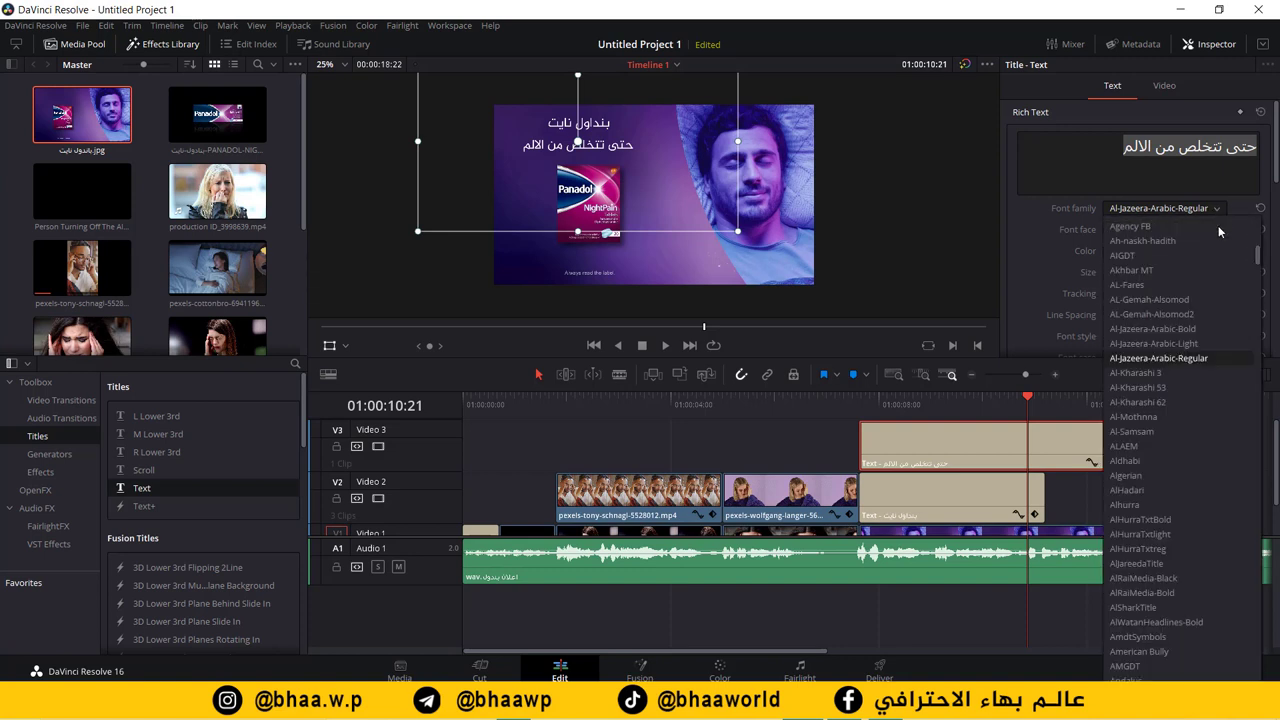
left_click(1204, 329)
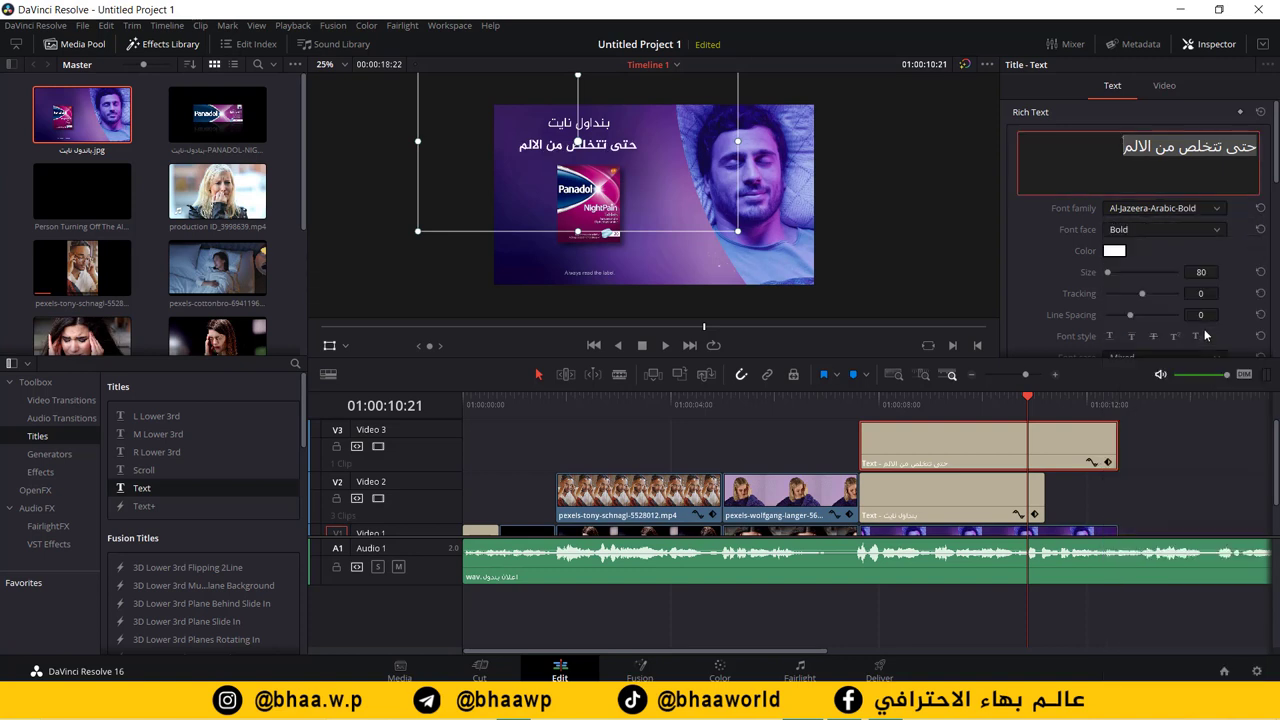
left_click(1200, 272)
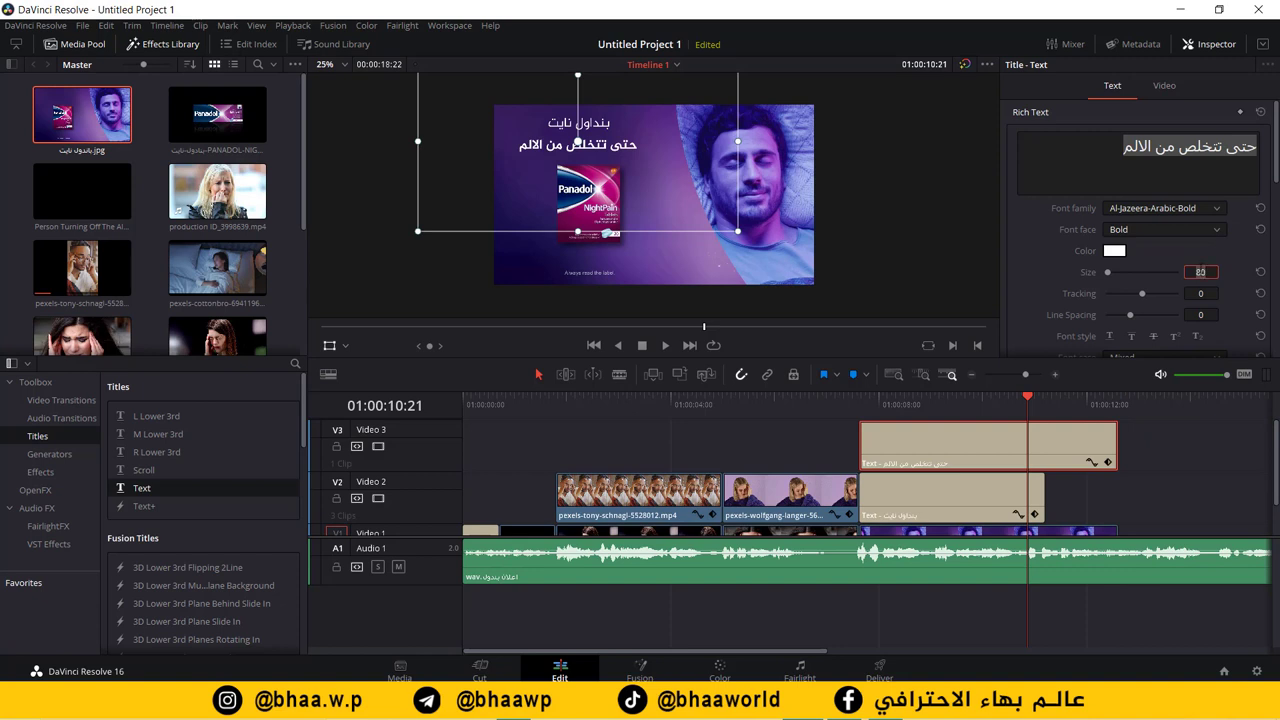
type("100")
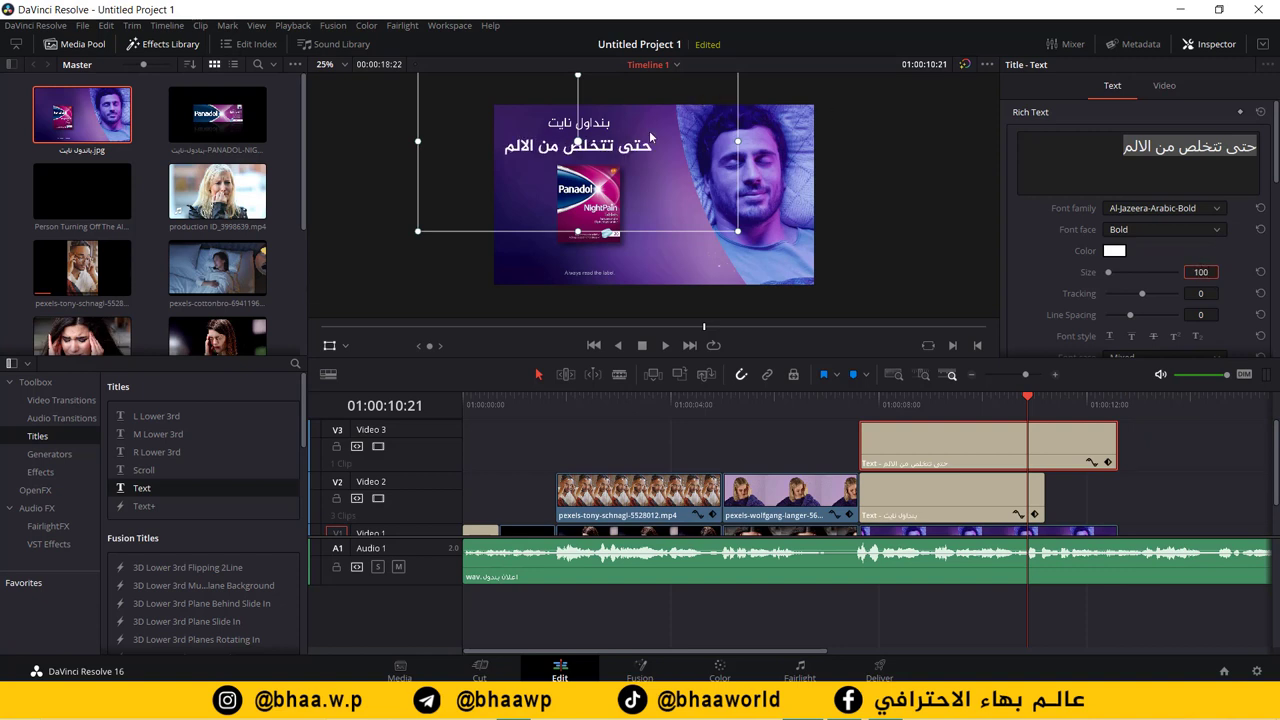
left_click_drag(627, 150, 632, 152)
left_click(810, 436)
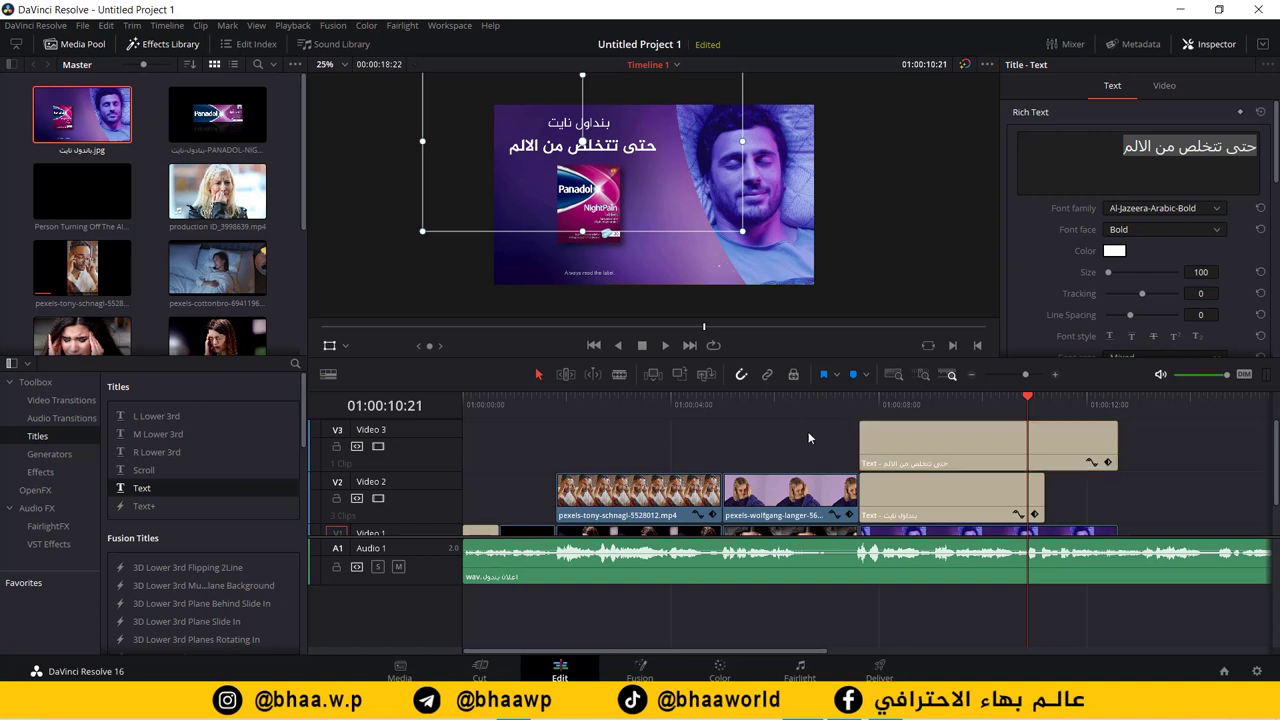
left_click(880, 451)
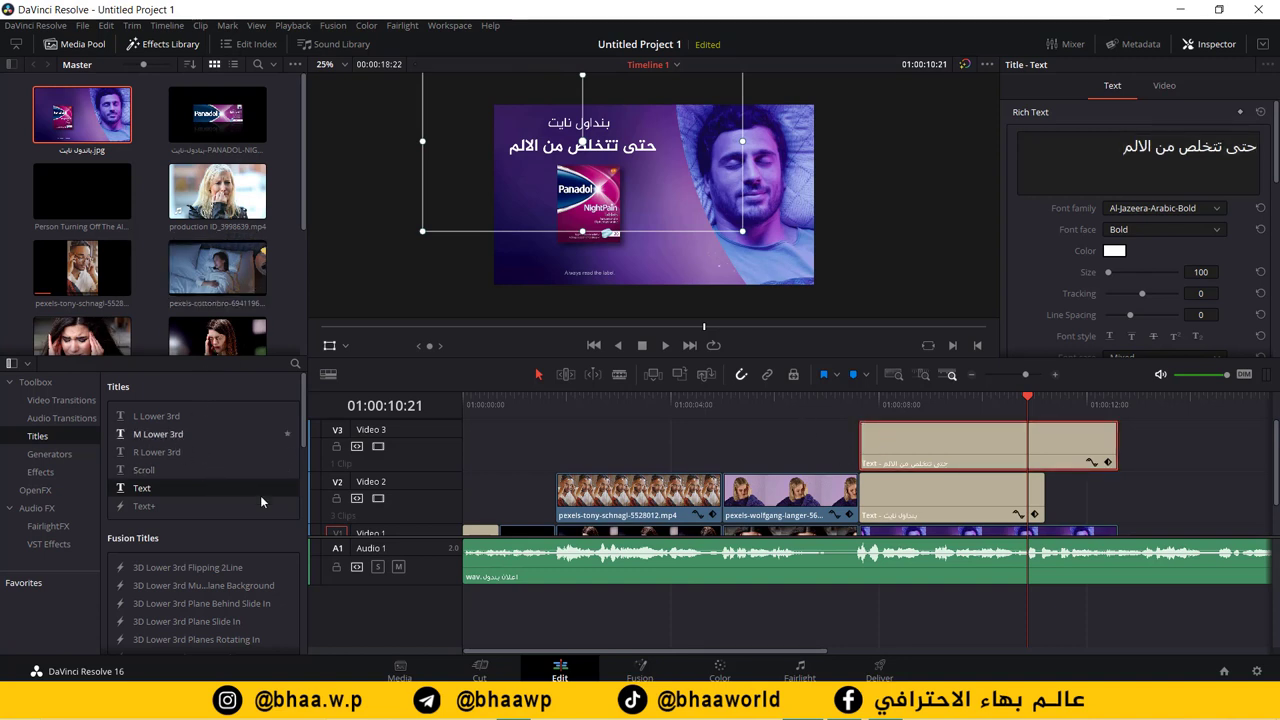
Step: Add a Blur Dissolve at the V3 title's start, shorten it to 0.4 s, and play it back
left_click(61, 400)
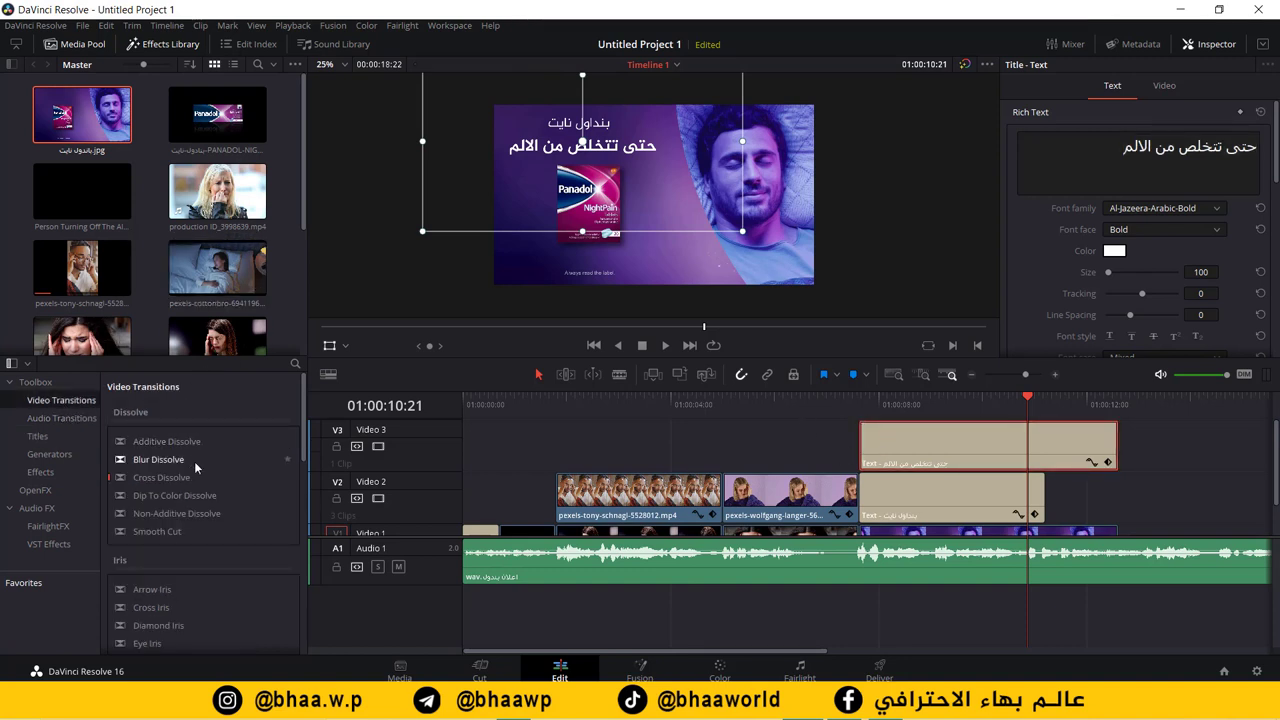
left_click_drag(154, 460, 868, 447)
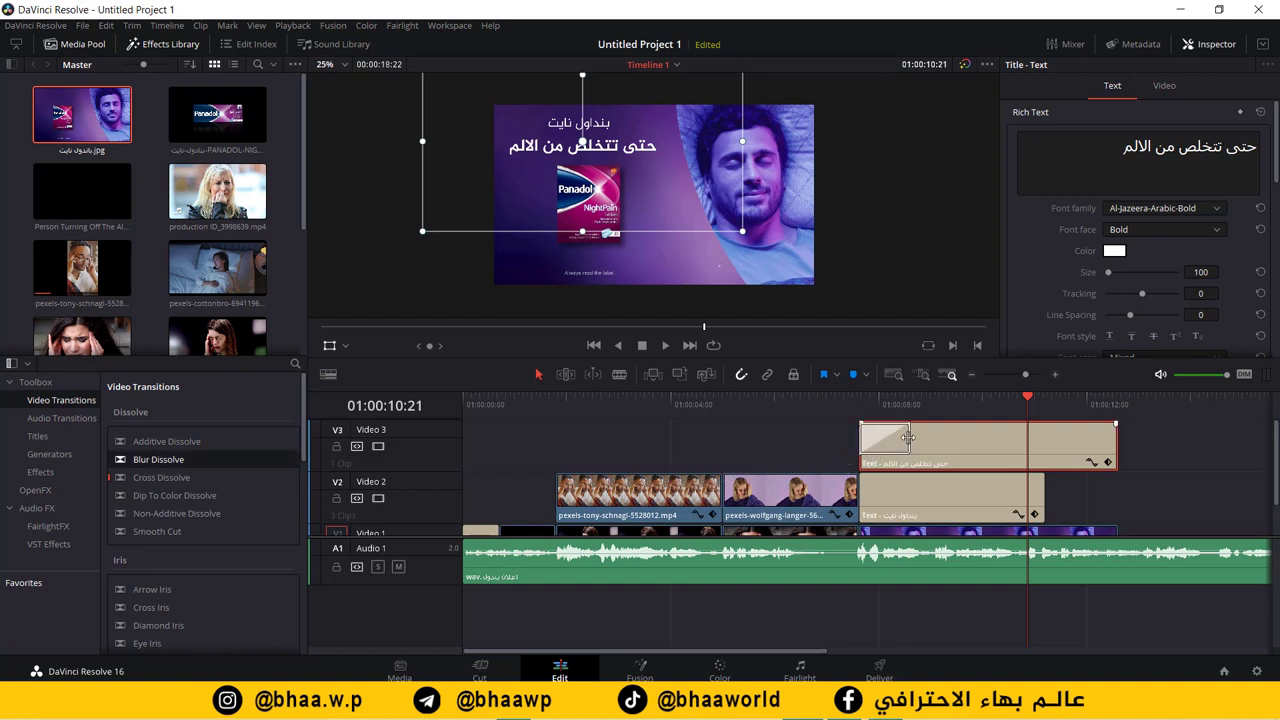
left_click_drag(908, 437, 842, 401)
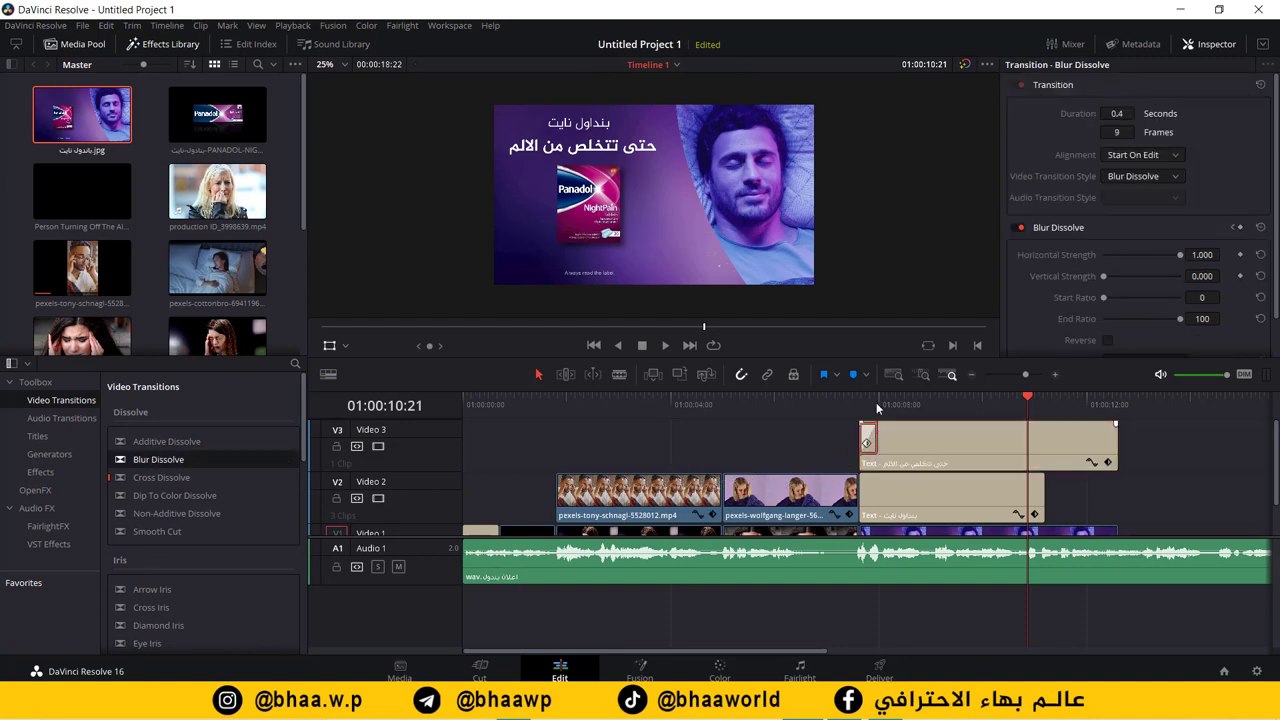
key("space")
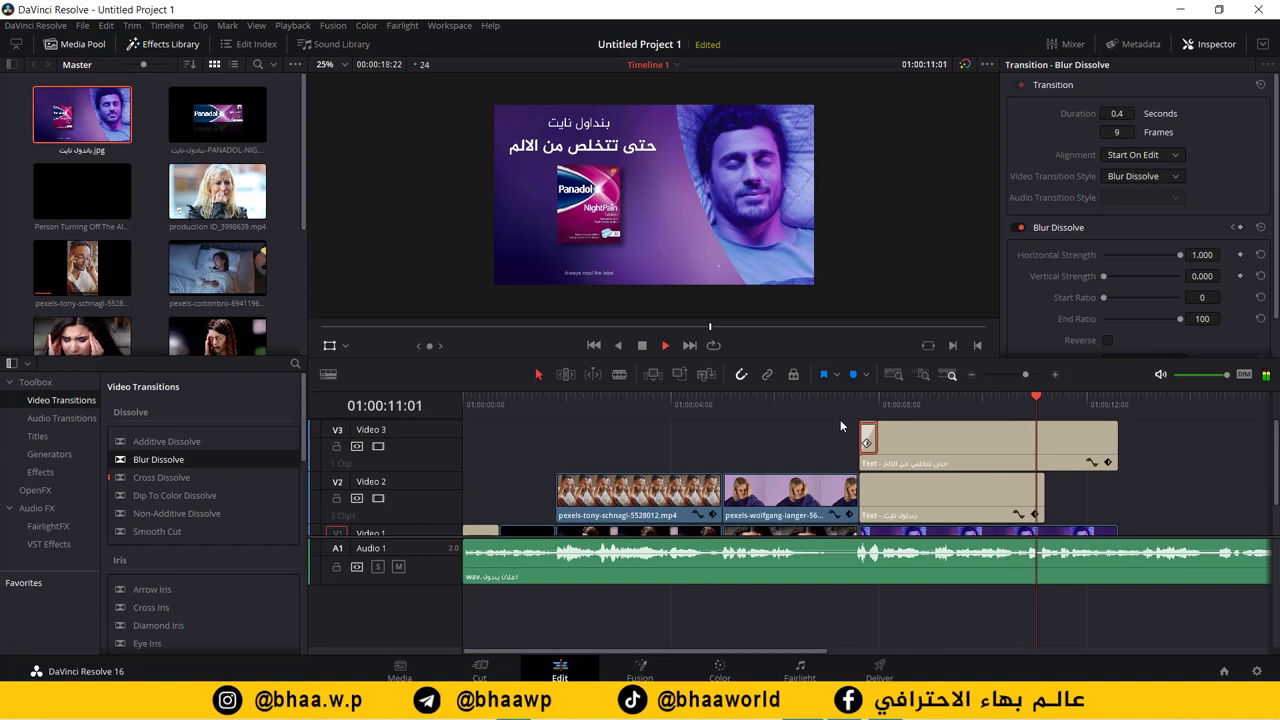
key("space")
mouse_move(1050, 402)
left_mouse_down()
mouse_move(1005, 402)
mouse_move(1030, 402)
left_mouse_up()
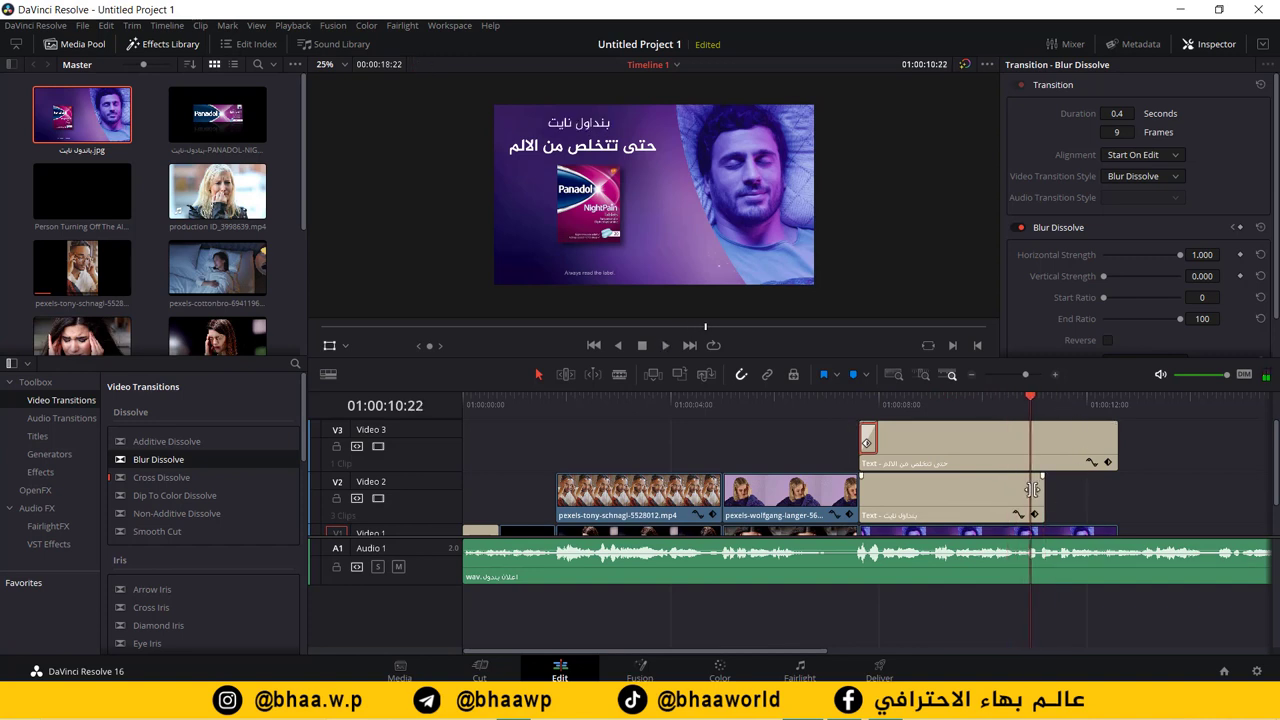
Step: Trim the V2 and V3 titles and the V1 product image so all end at 01:00:10:22
left_click_drag(1043, 490, 1027, 488)
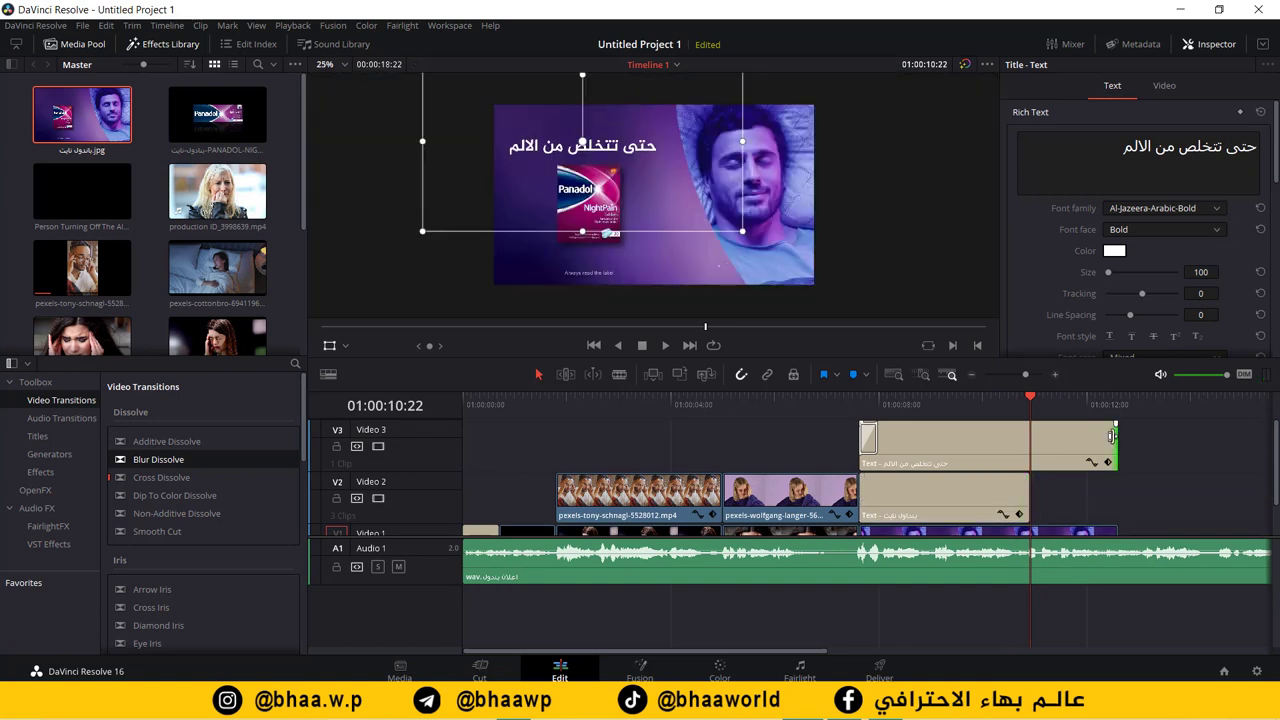
left_click_drag(1117, 445, 1027, 445)
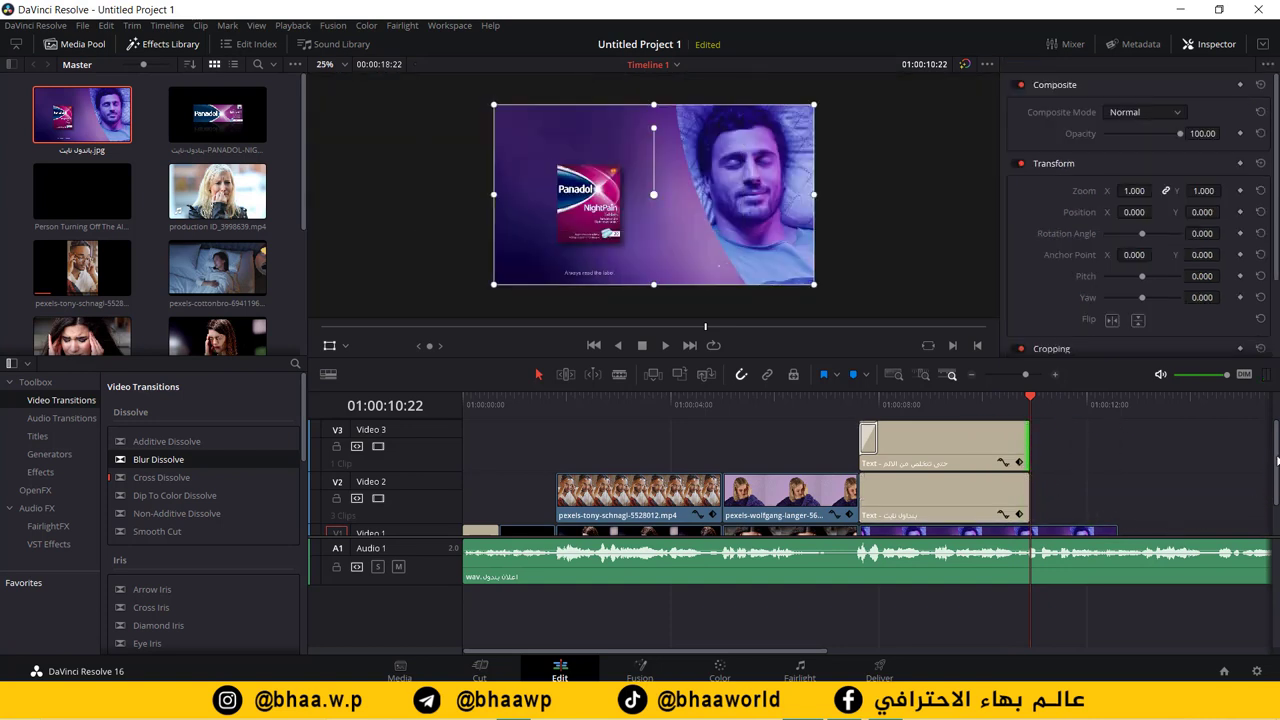
scroll(1208, 518, "down", 2)
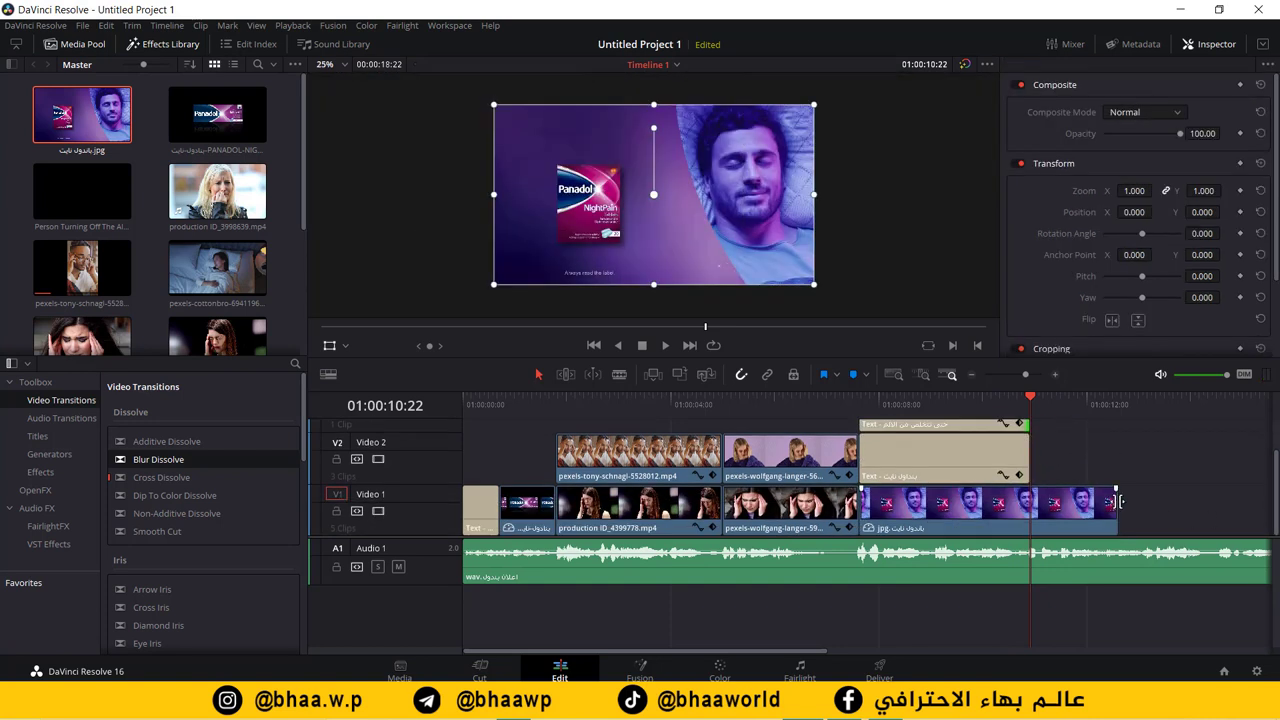
left_click_drag(1113, 503, 1030, 503)
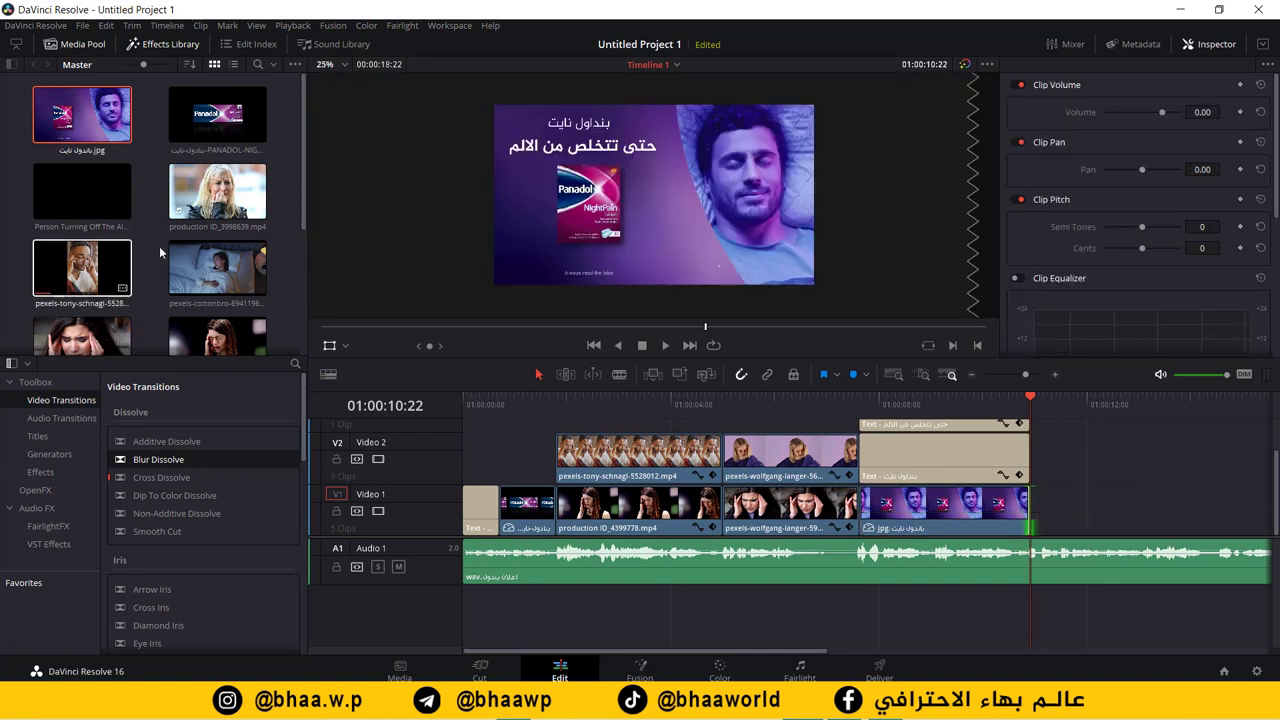
left_click_drag(732, 653, 904, 652)
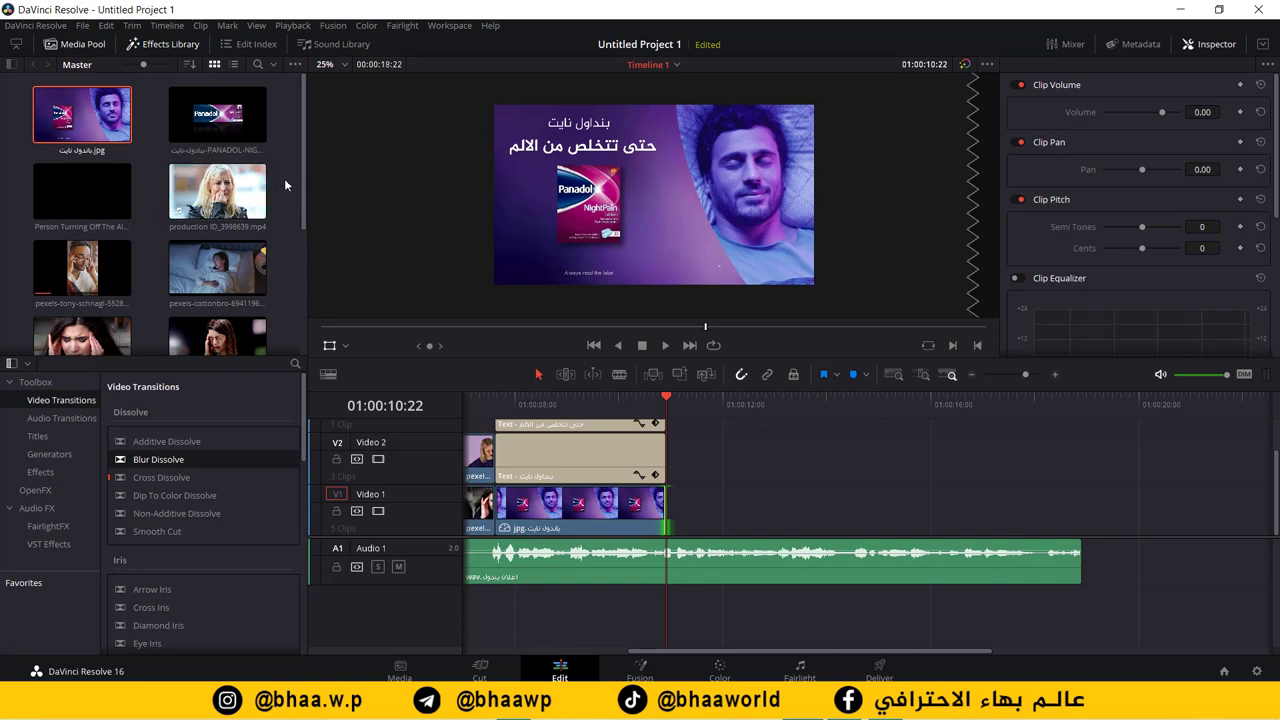
left_click_drag(305, 180, 298, 252)
Step: Add the cottonbro bedroom clip to Video 1 and move the playhead to 01:00:22:12
left_click_drag(228, 153, 676, 510)
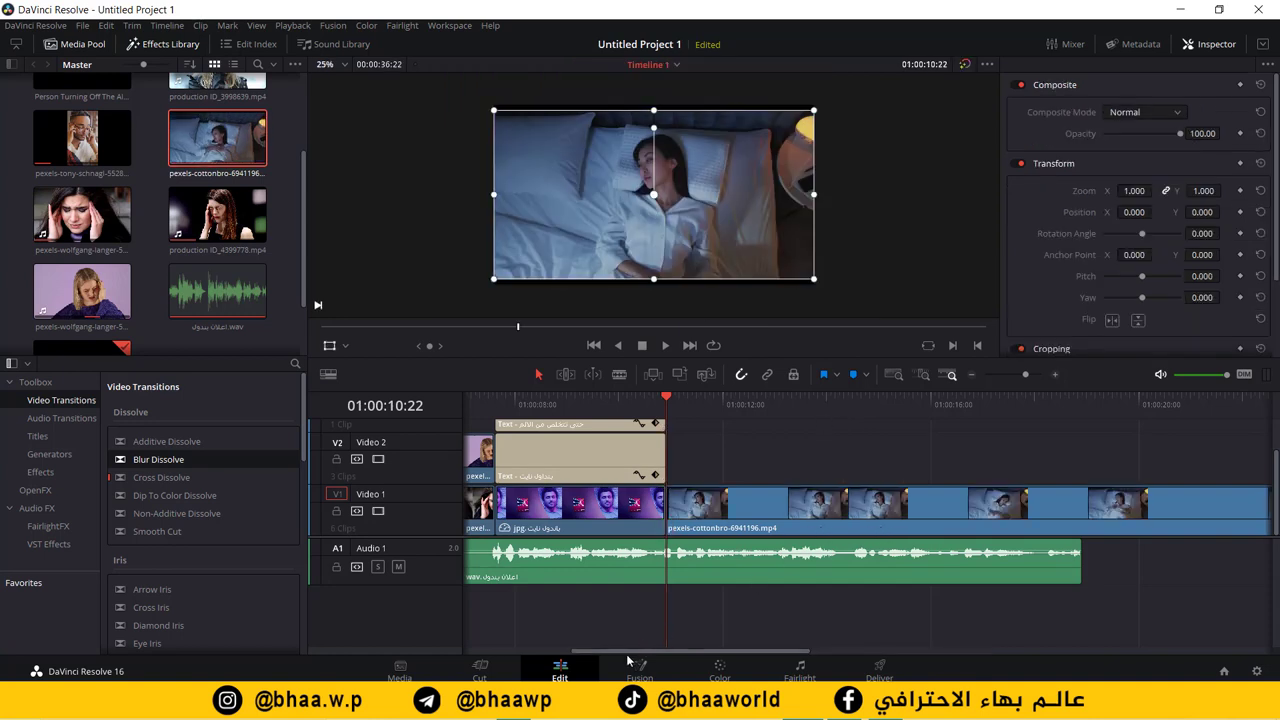
left_click_drag(645, 652, 749, 656)
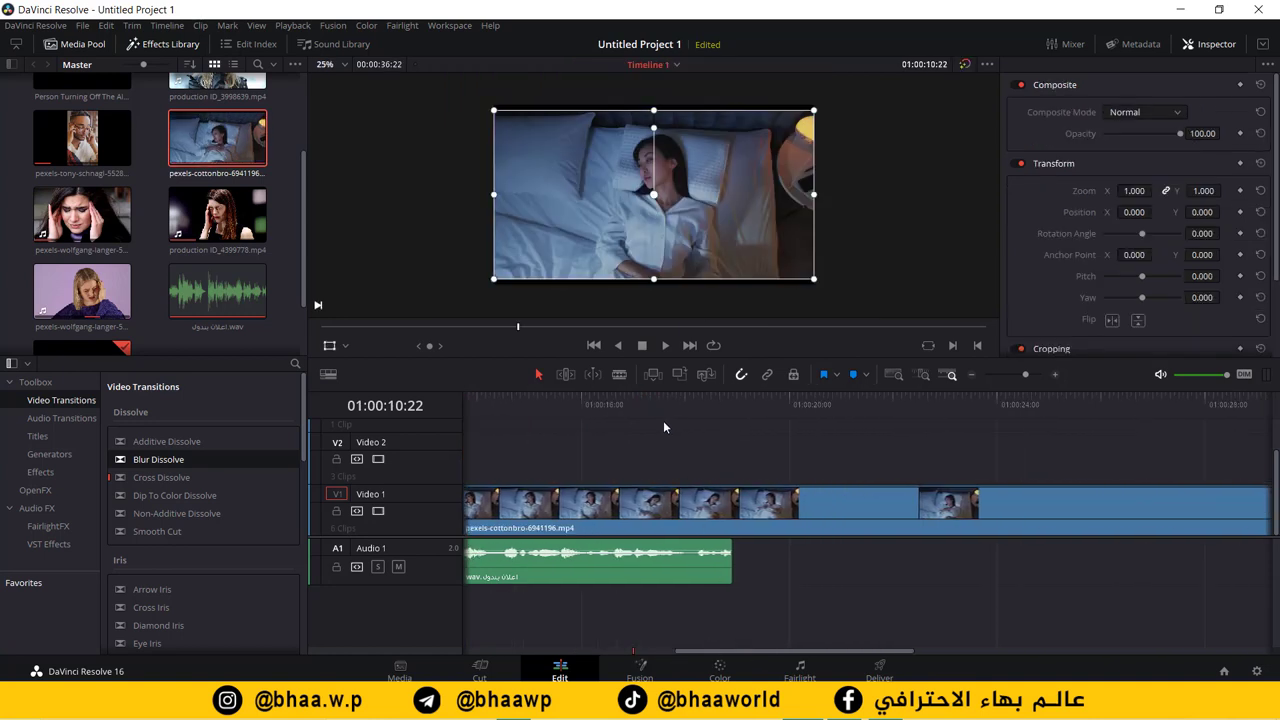
left_click_drag(666, 402, 895, 406)
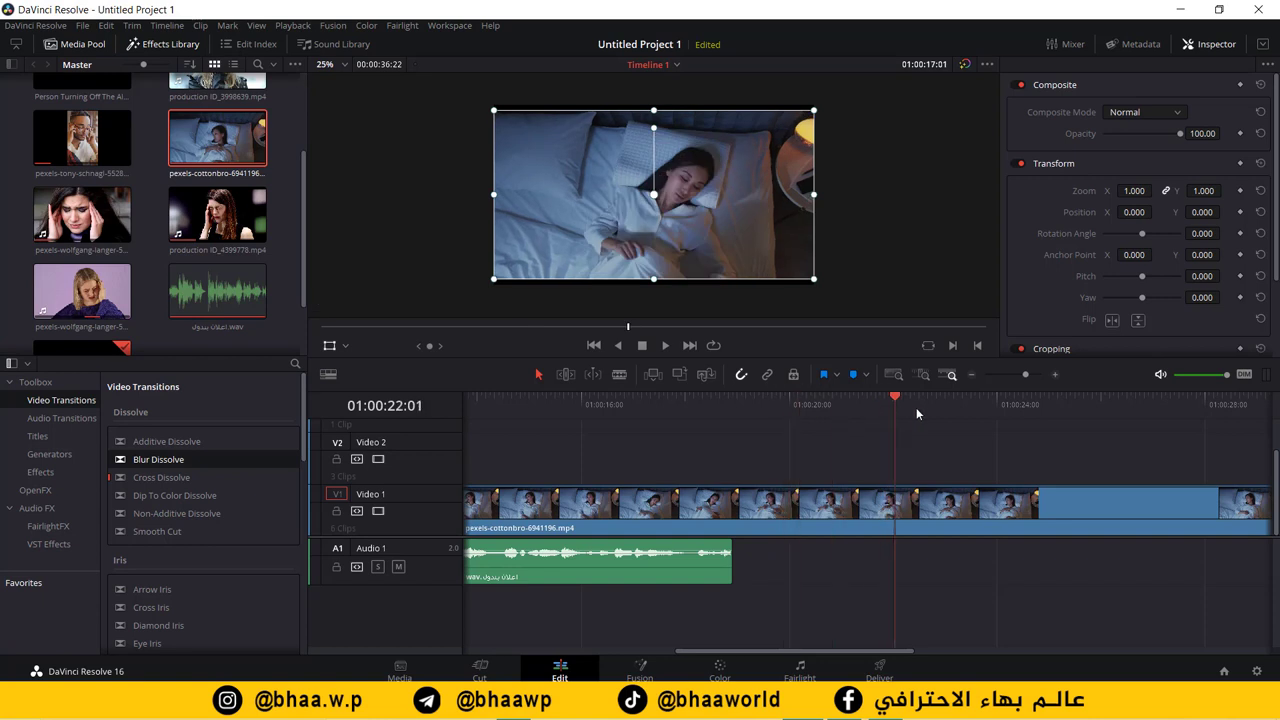
left_click(917, 406)
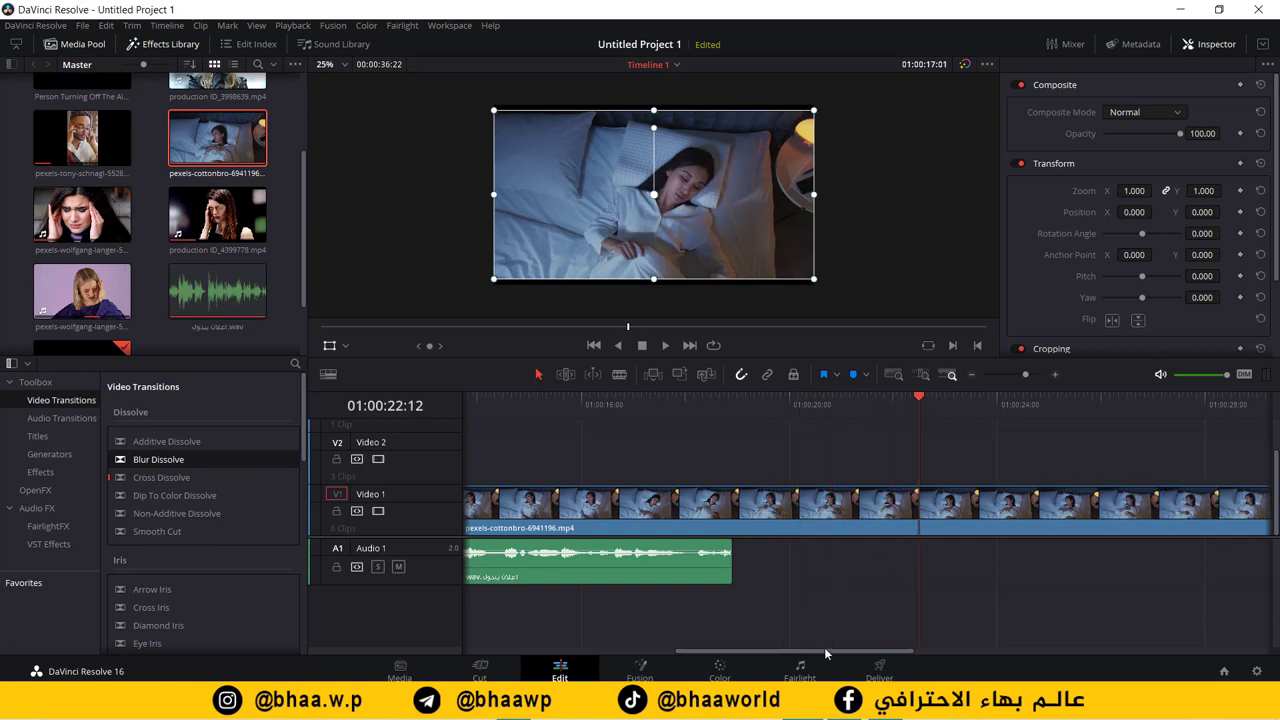
left_click_drag(824, 647, 898, 647)
Step: Scrub through the bedroom clip, then split it at the playhead with Ctrl+B
left_click(698, 404)
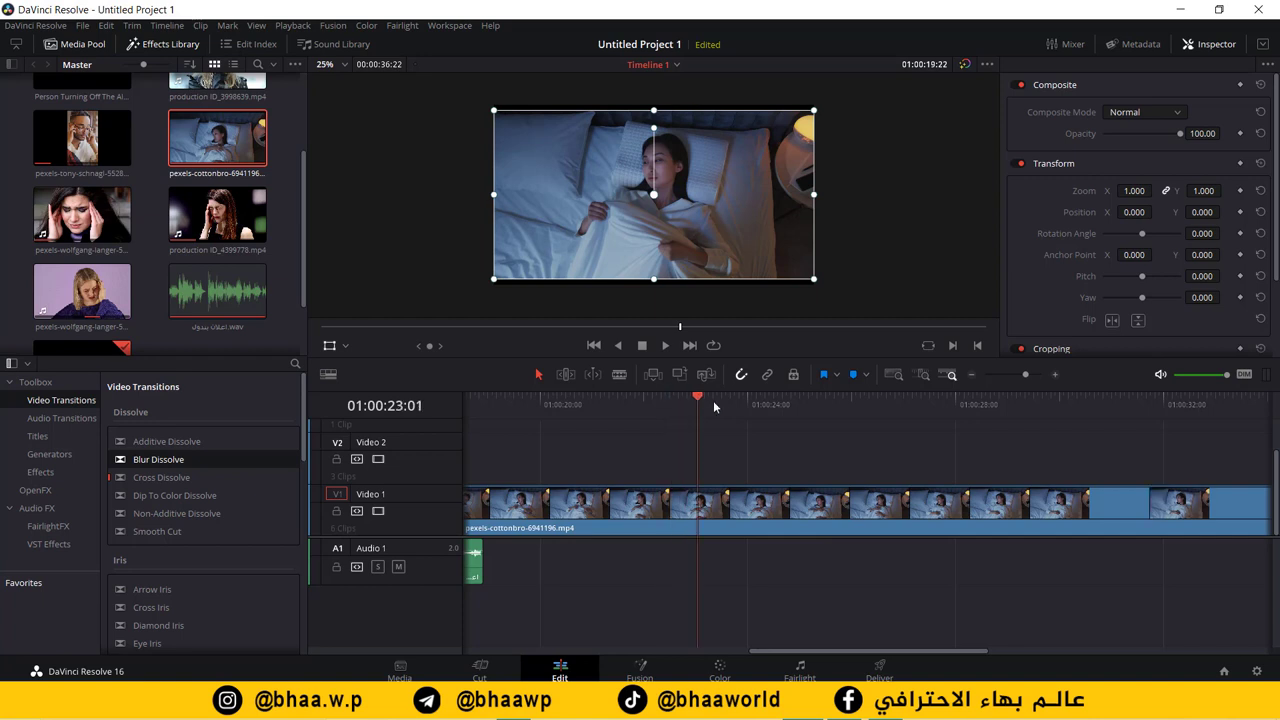
left_click(714, 405)
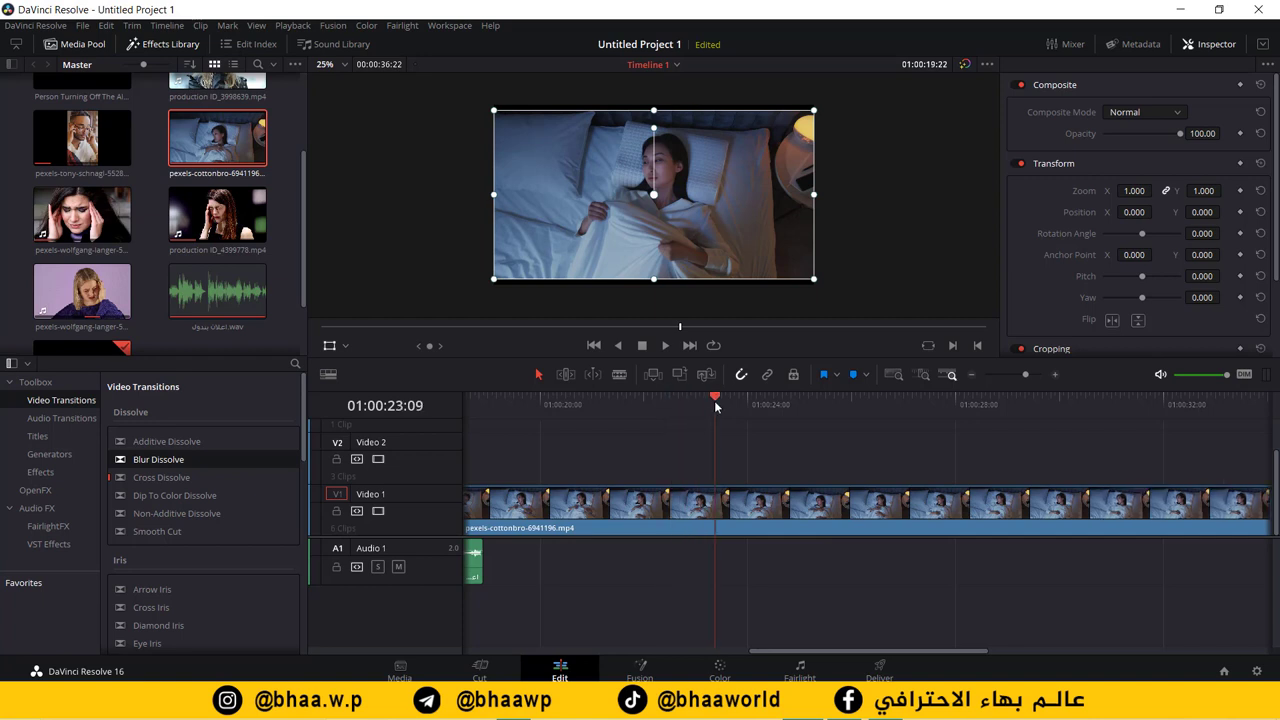
left_click(728, 403)
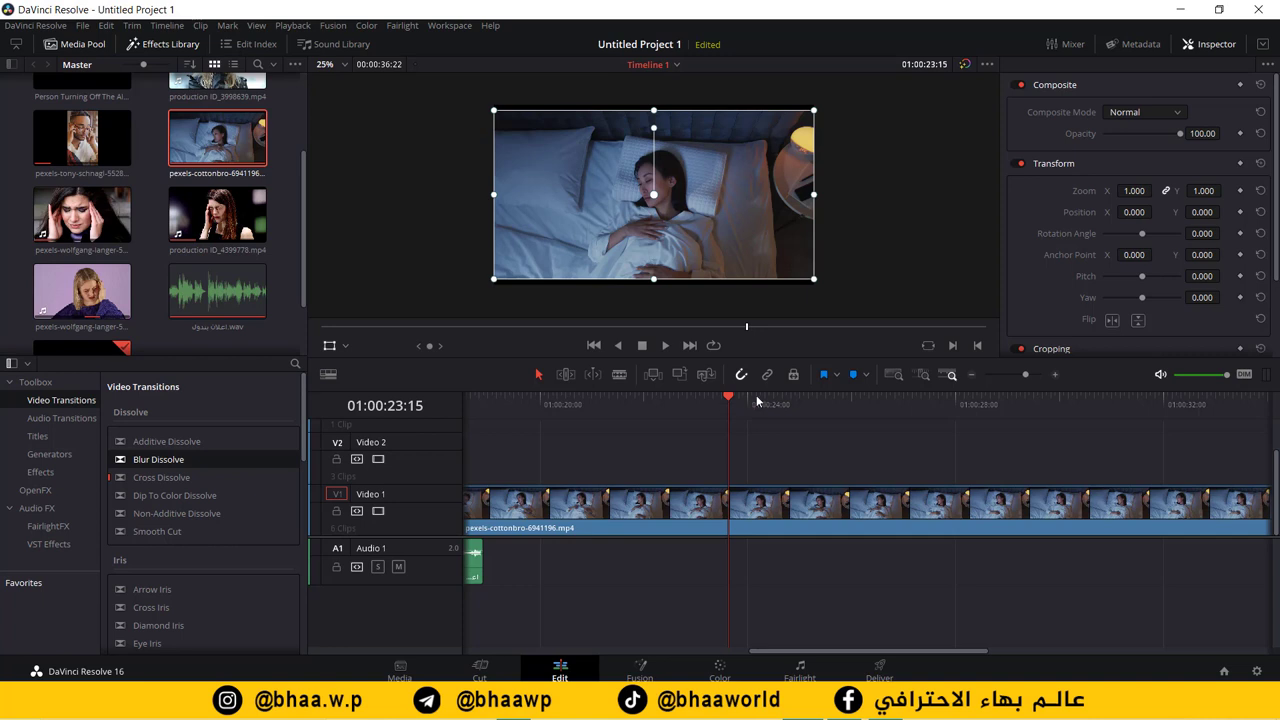
left_click_drag(728, 403, 1076, 408)
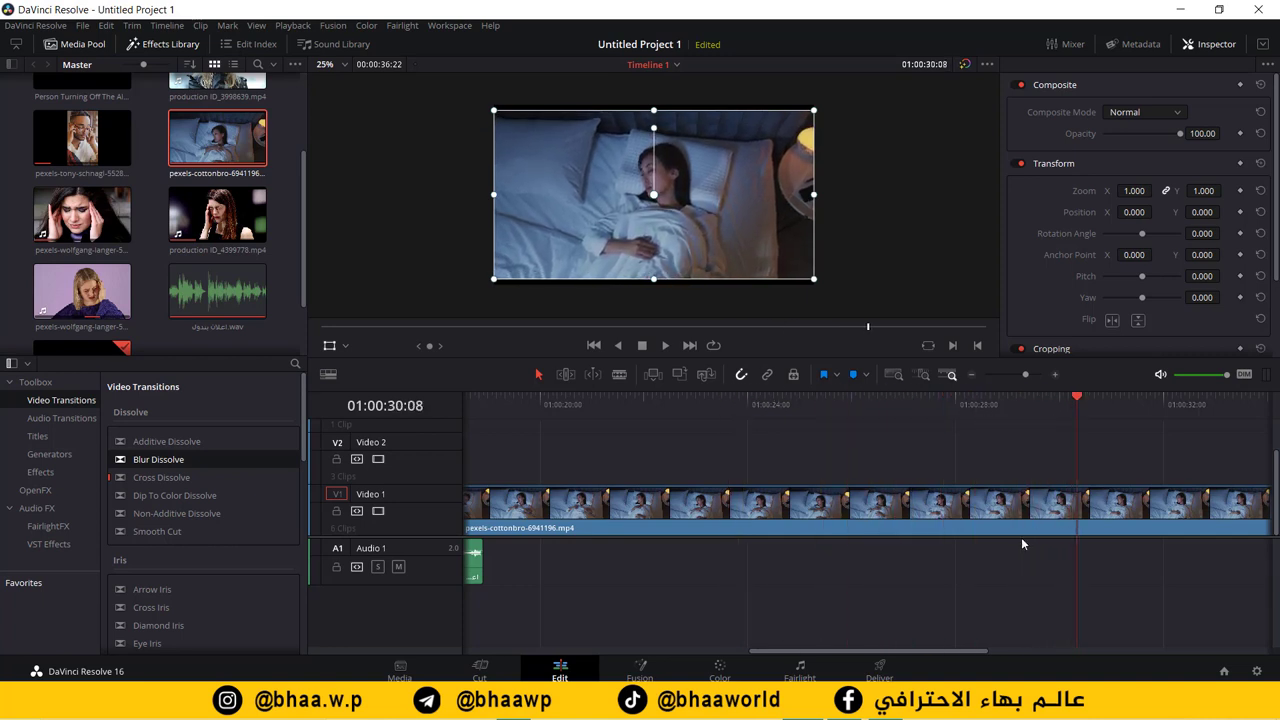
left_click_drag(921, 652, 1016, 658)
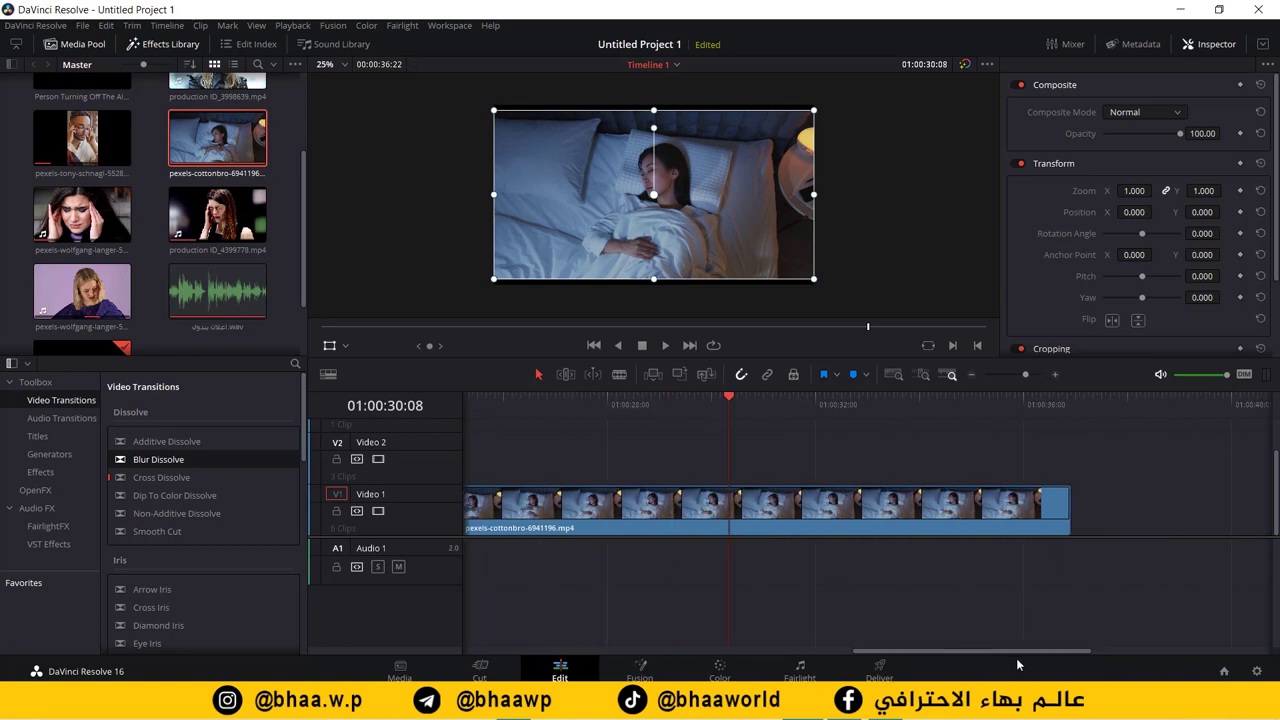
left_click_drag(755, 400, 554, 402)
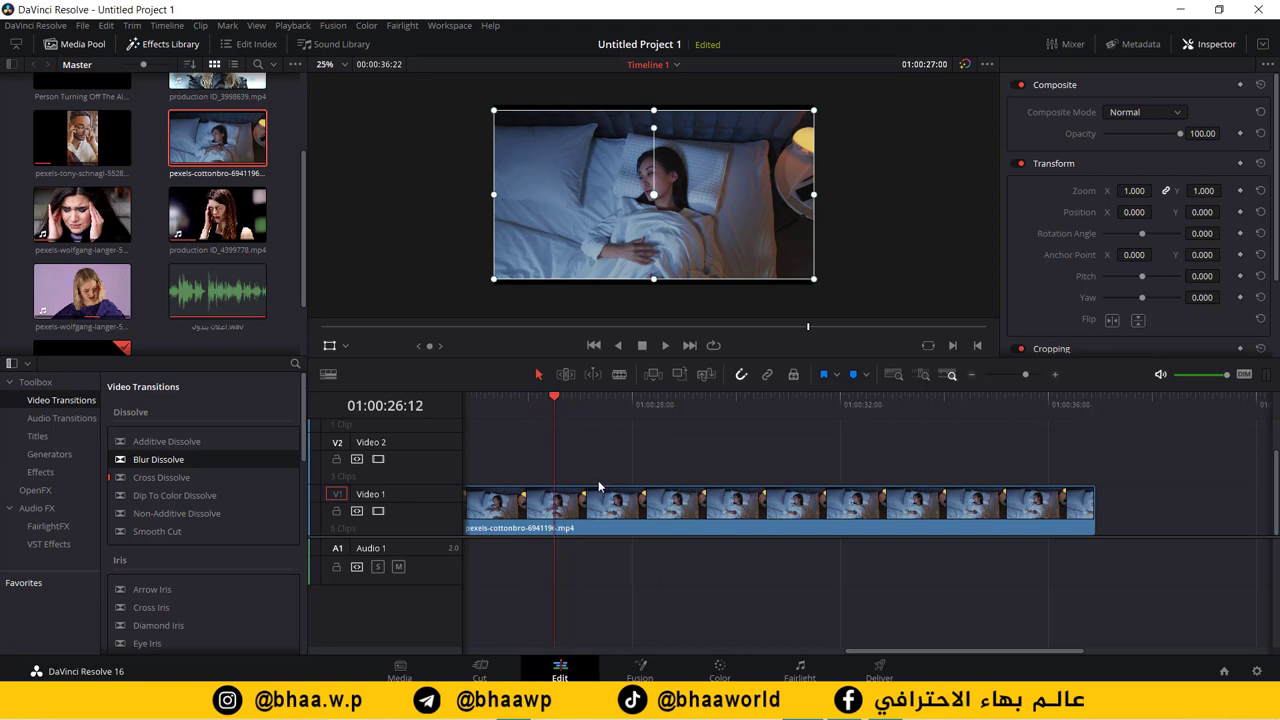
left_click(601, 505)
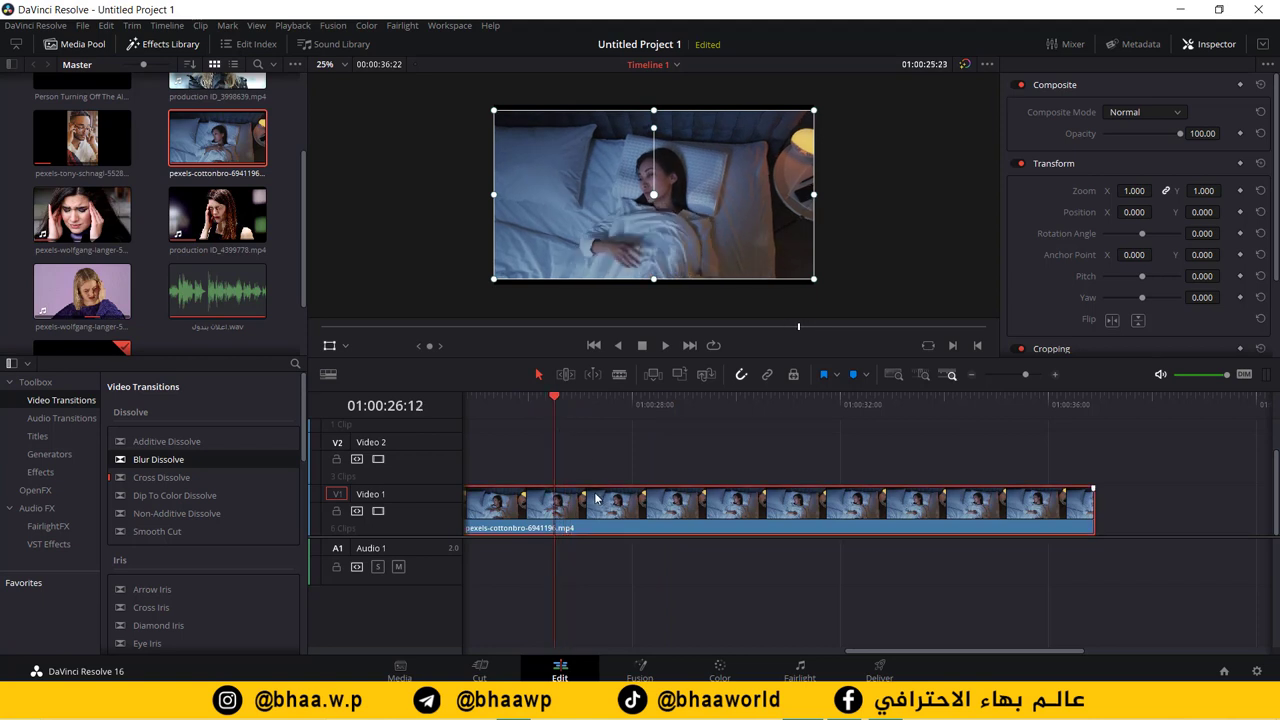
key("ctrl+b")
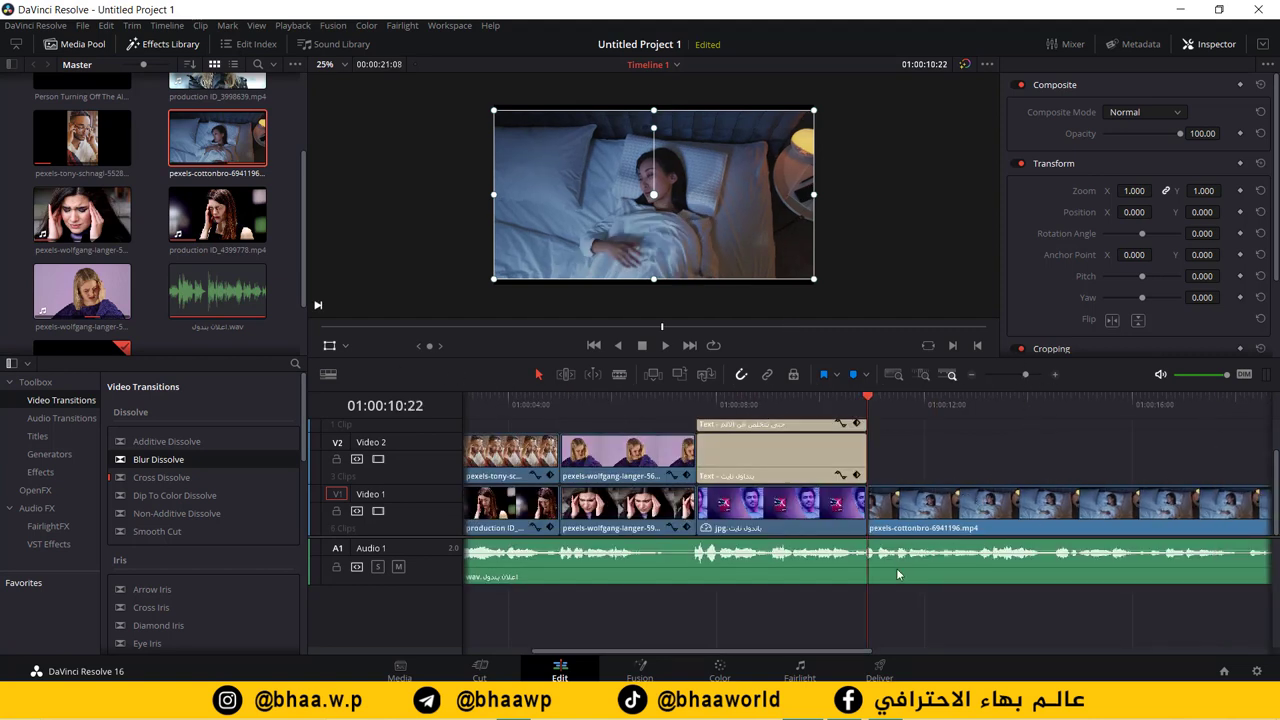
Step: Stop the playhead at 01:00:16:04 and trim the bedroom clip's end back to it
left_click_drag(677, 648, 754, 649)
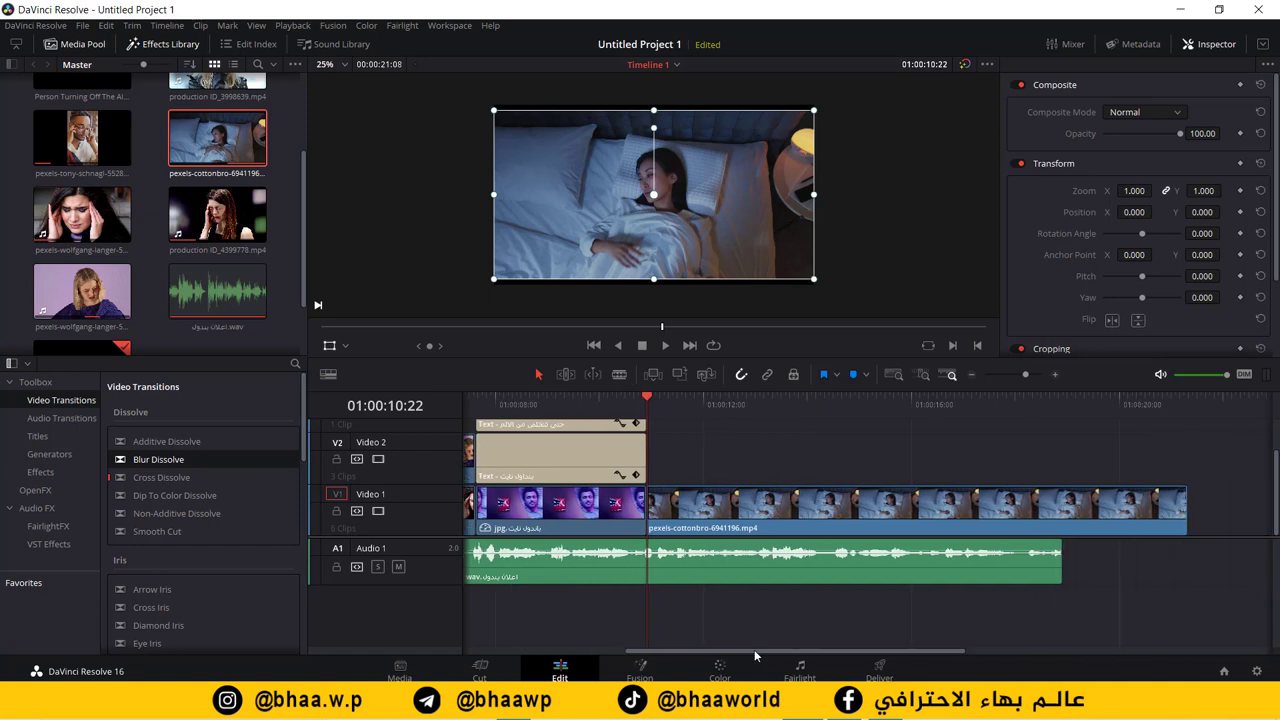
left_click(638, 424)
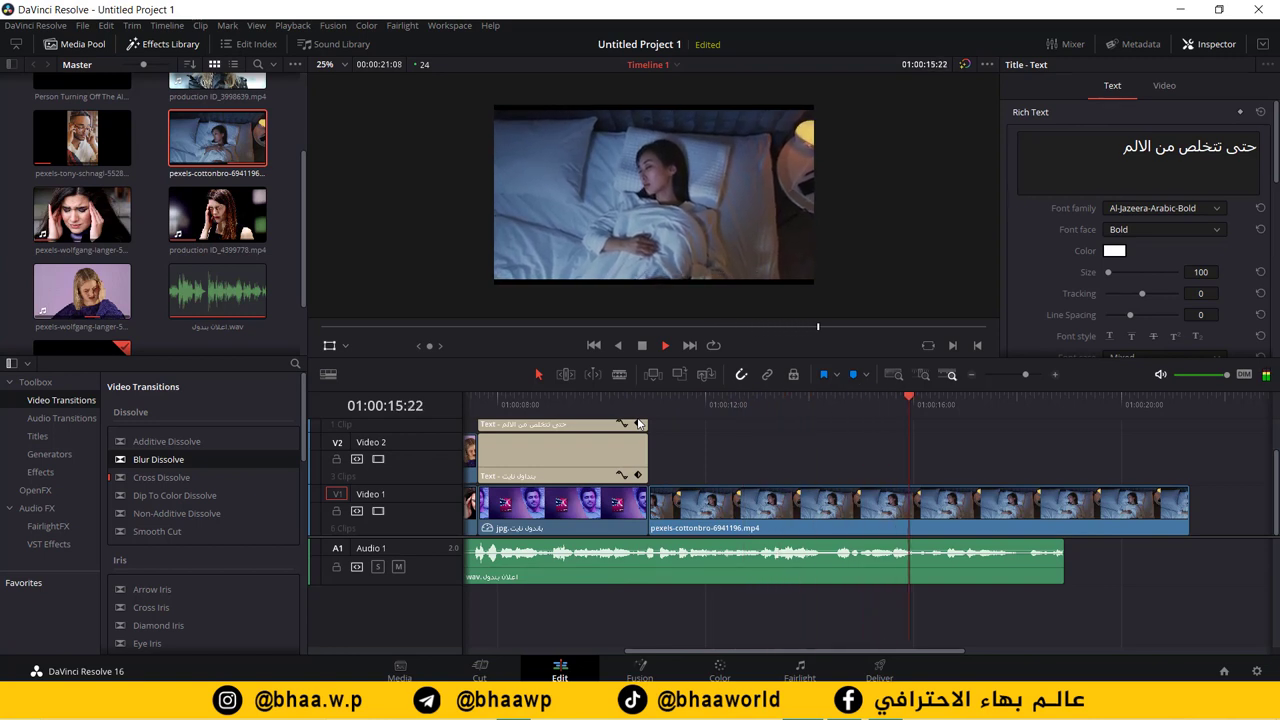
left_click(770, 490)
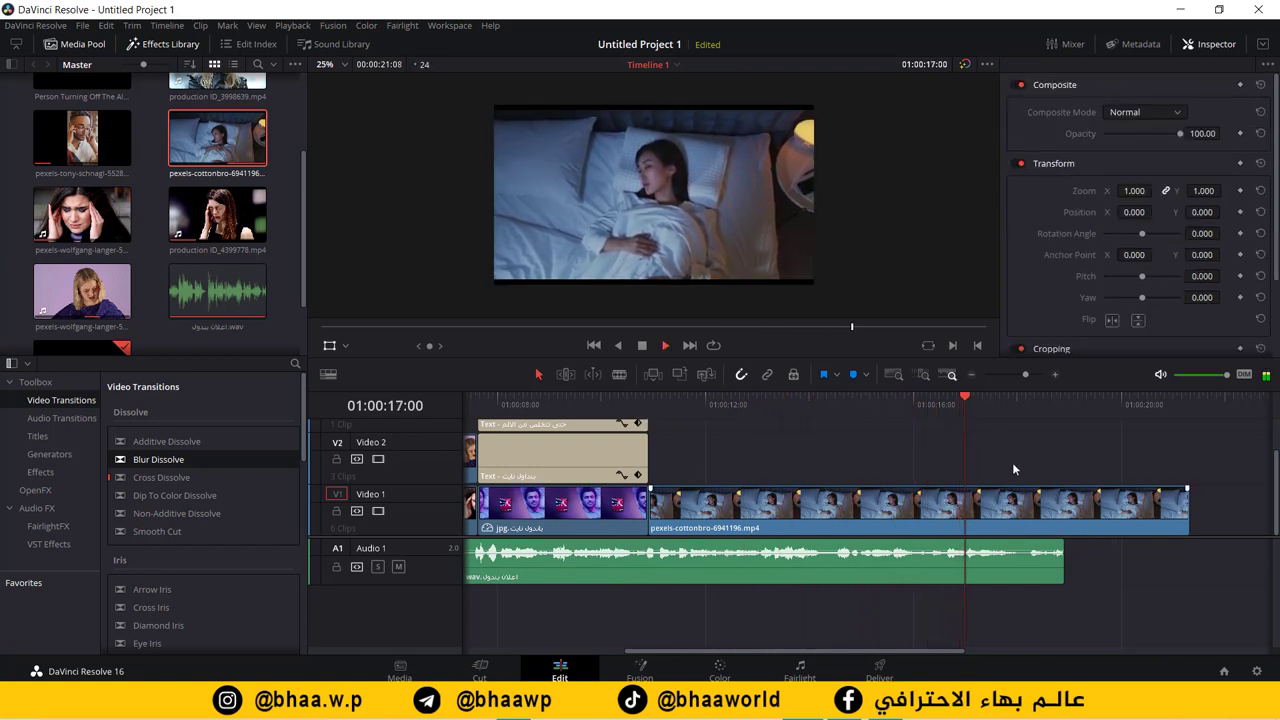
left_click(858, 397)
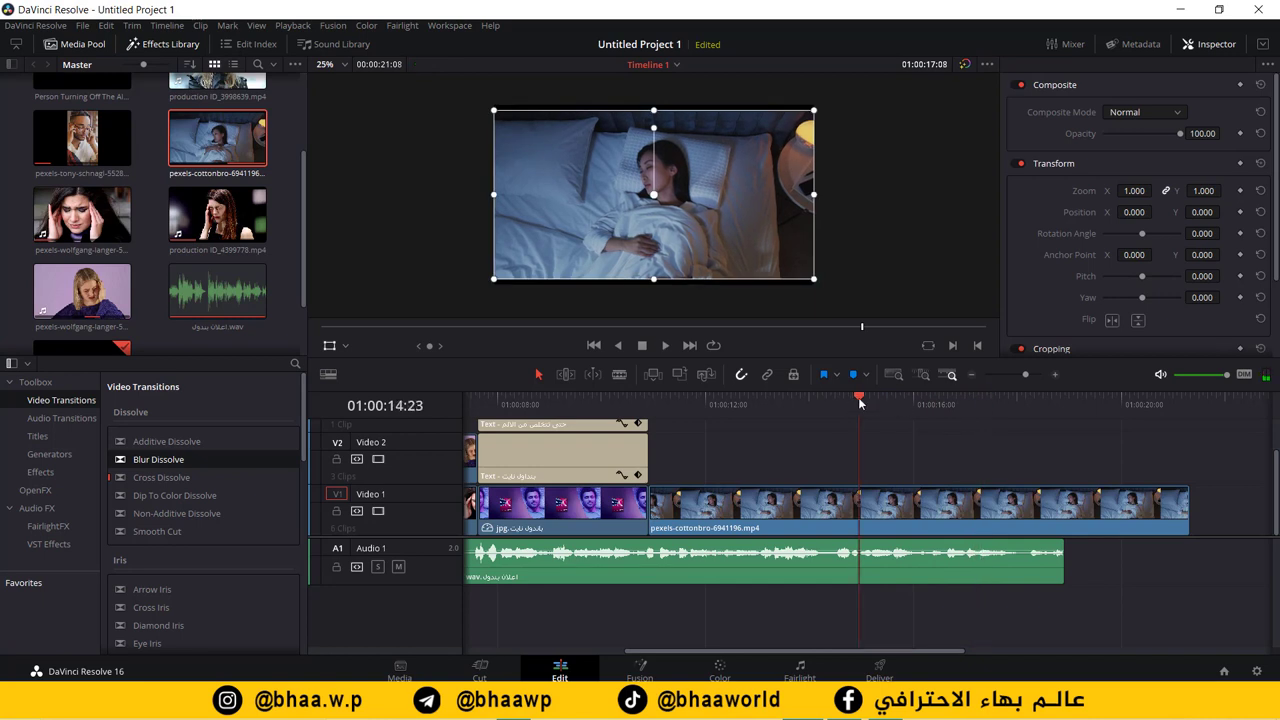
key("space")
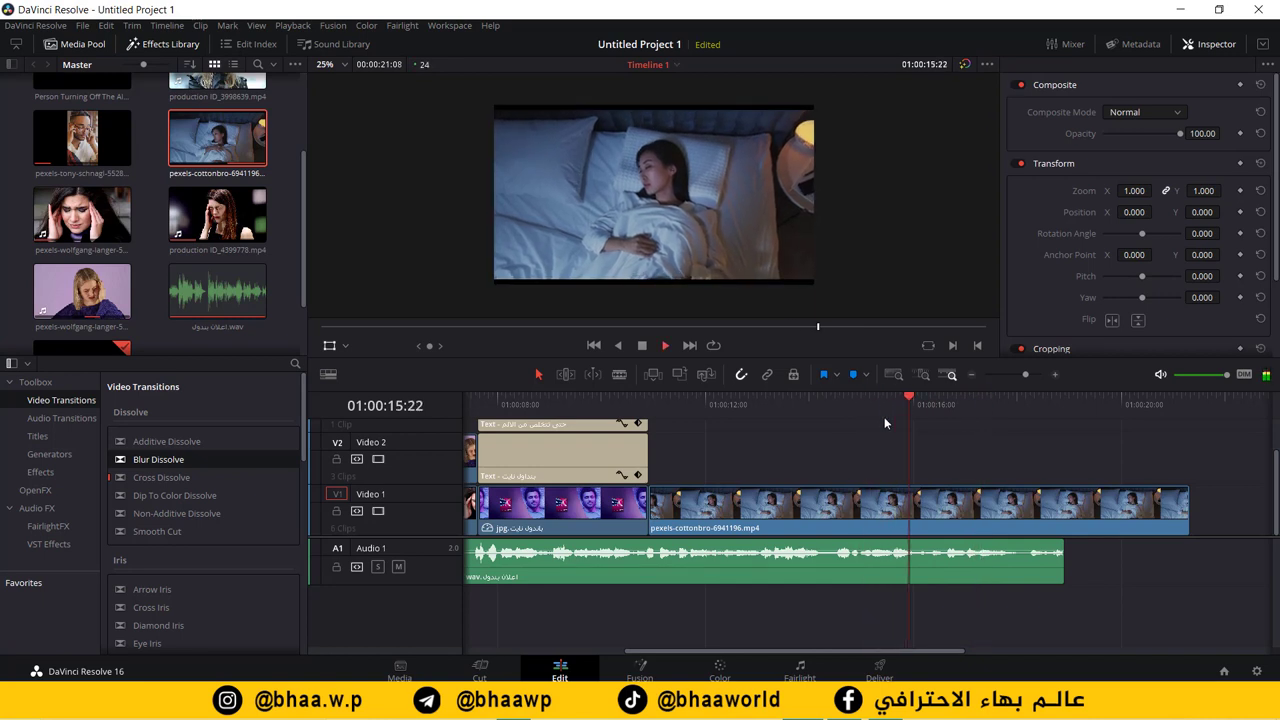
key("space")
left_click_drag(1188, 506, 918, 512)
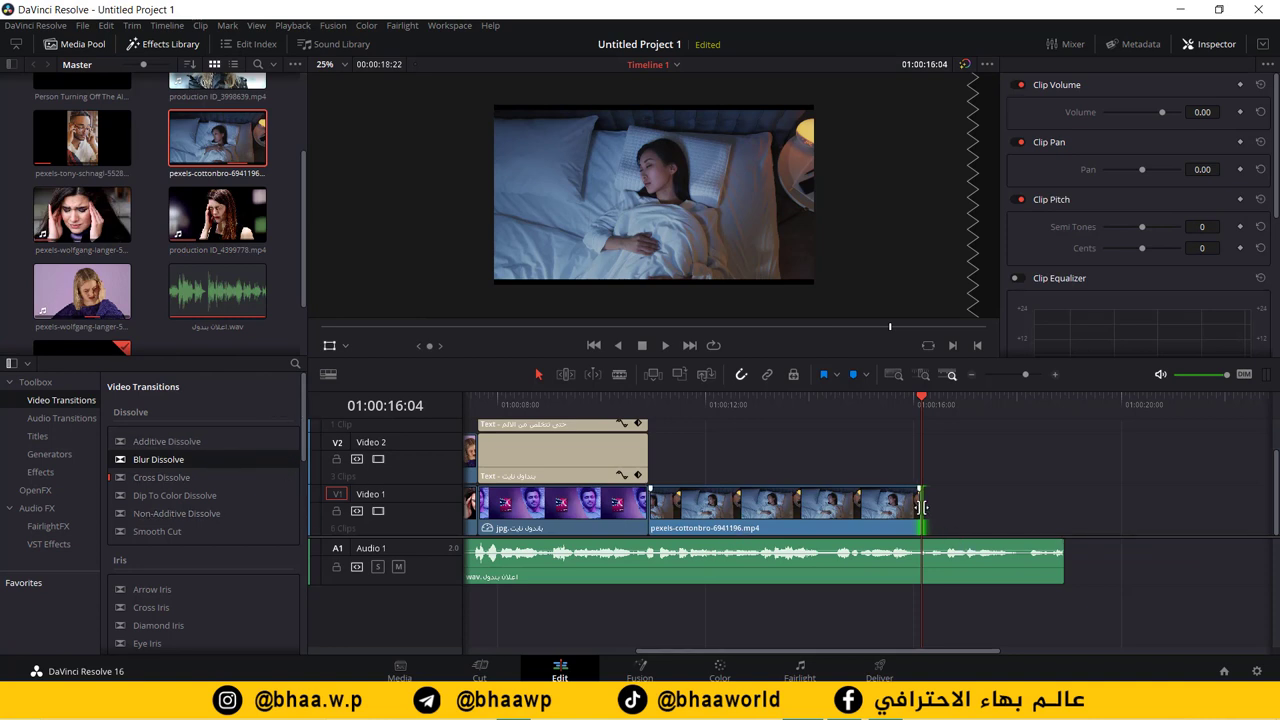
Step: Extend the bedroom clip slightly, add a Cross Dissolve to its end, then delete it
left_click_drag(927, 515, 975, 515)
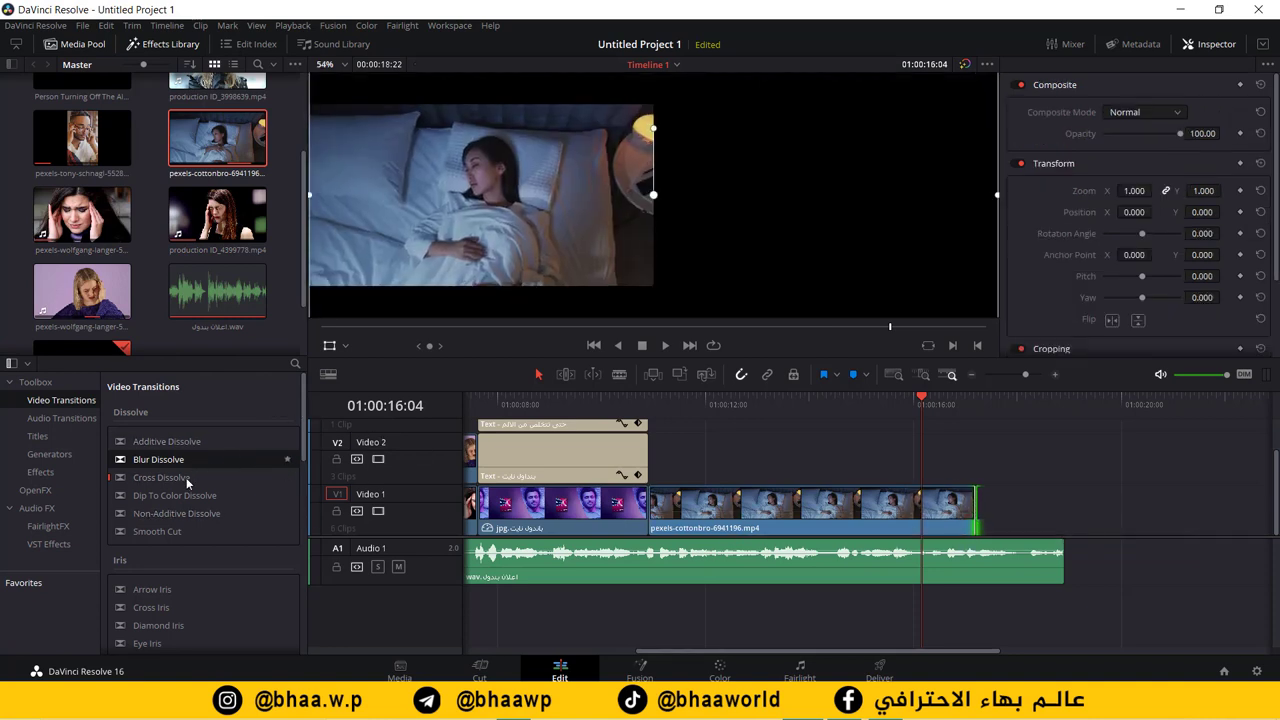
left_click(186, 477)
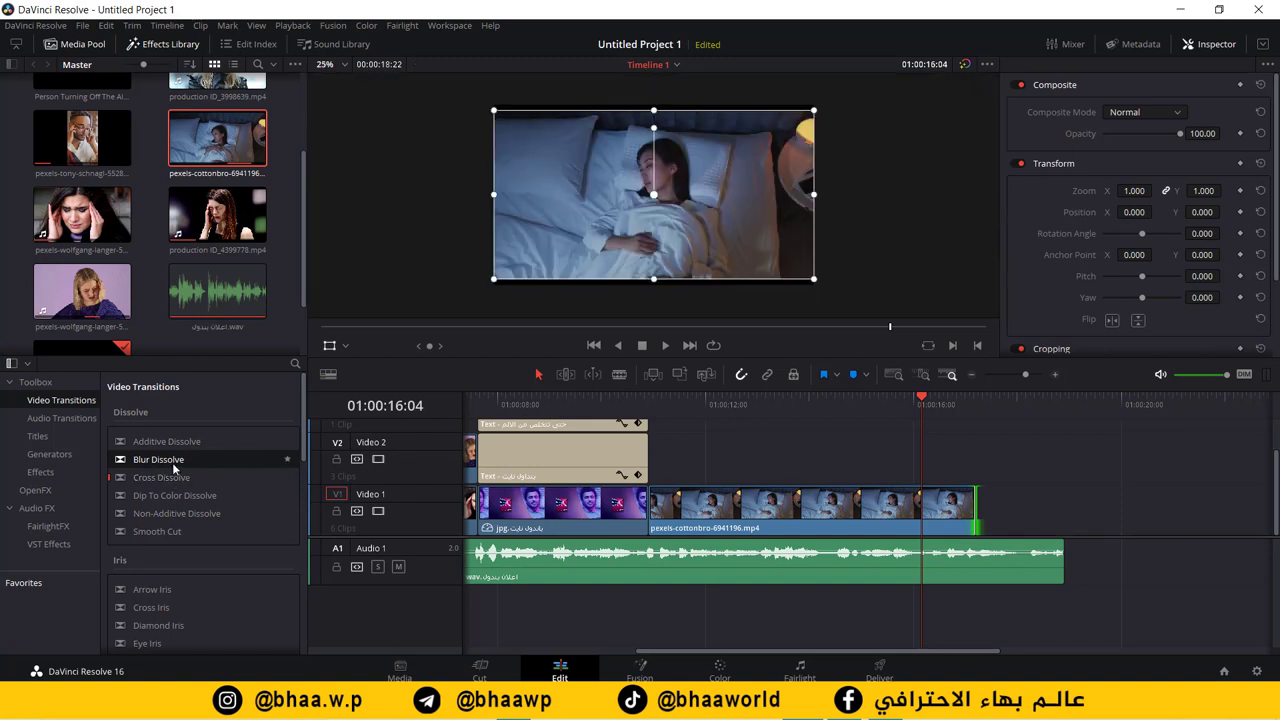
left_click_drag(157, 480, 932, 509)
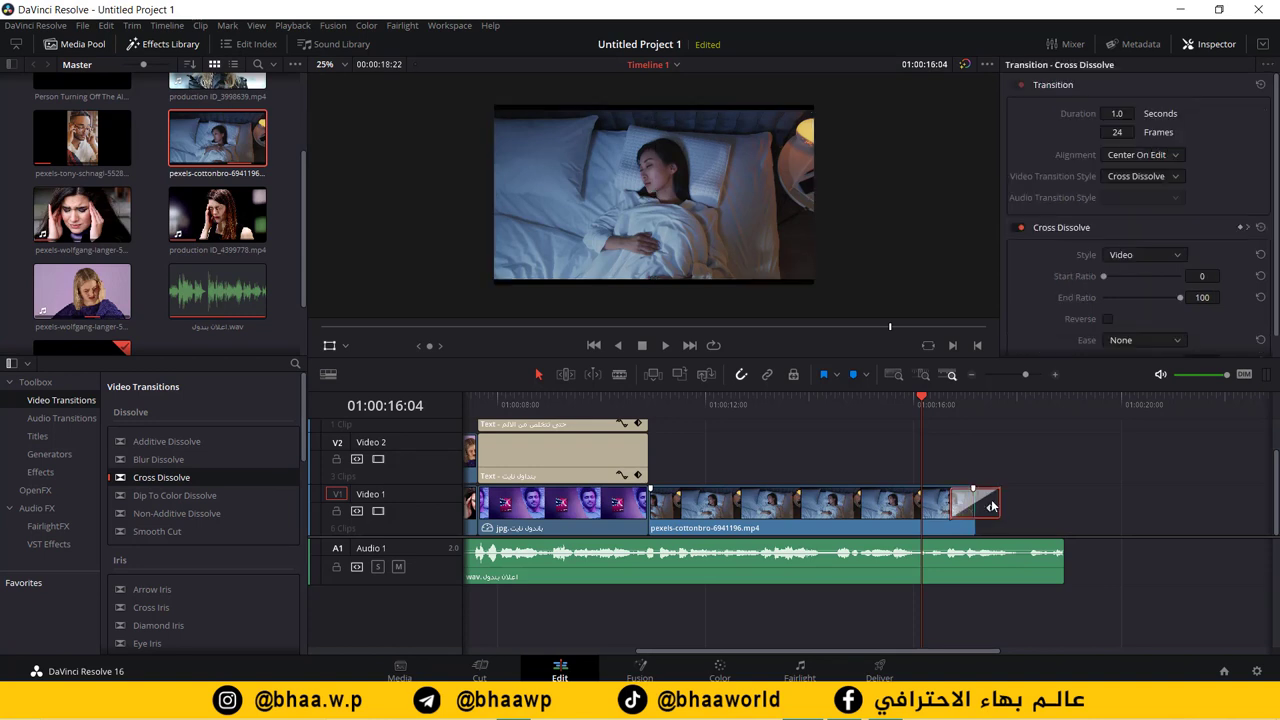
key("Delete")
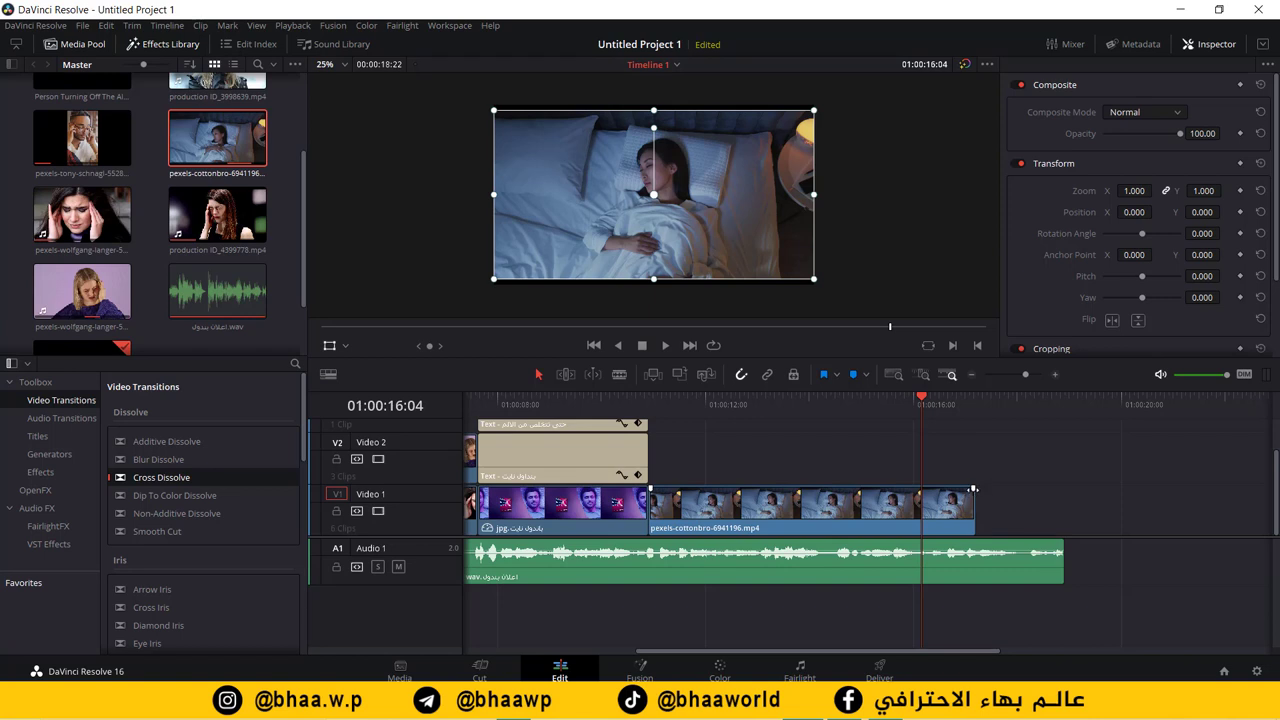
Step: Fade out the bedroom clip's end with its fade handle and play from 01:00:15:20
left_click_drag(975, 489, 893, 494)
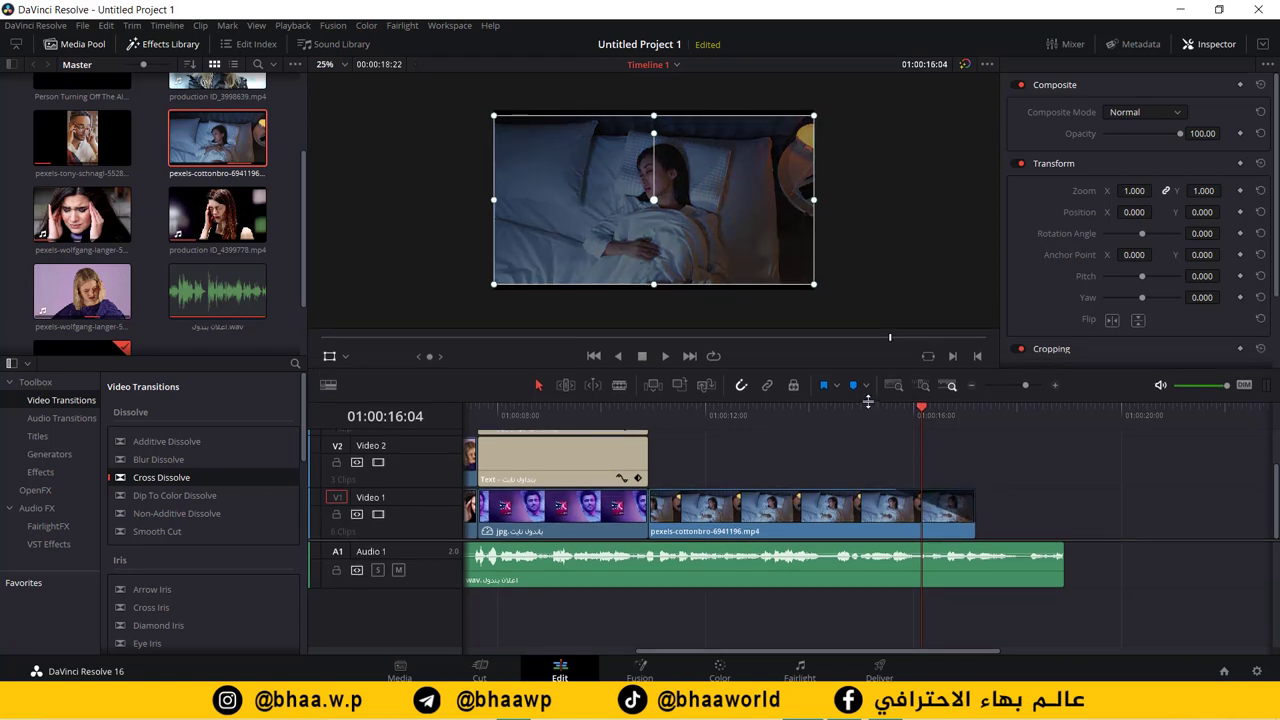
left_click_drag(920, 394, 884, 411)
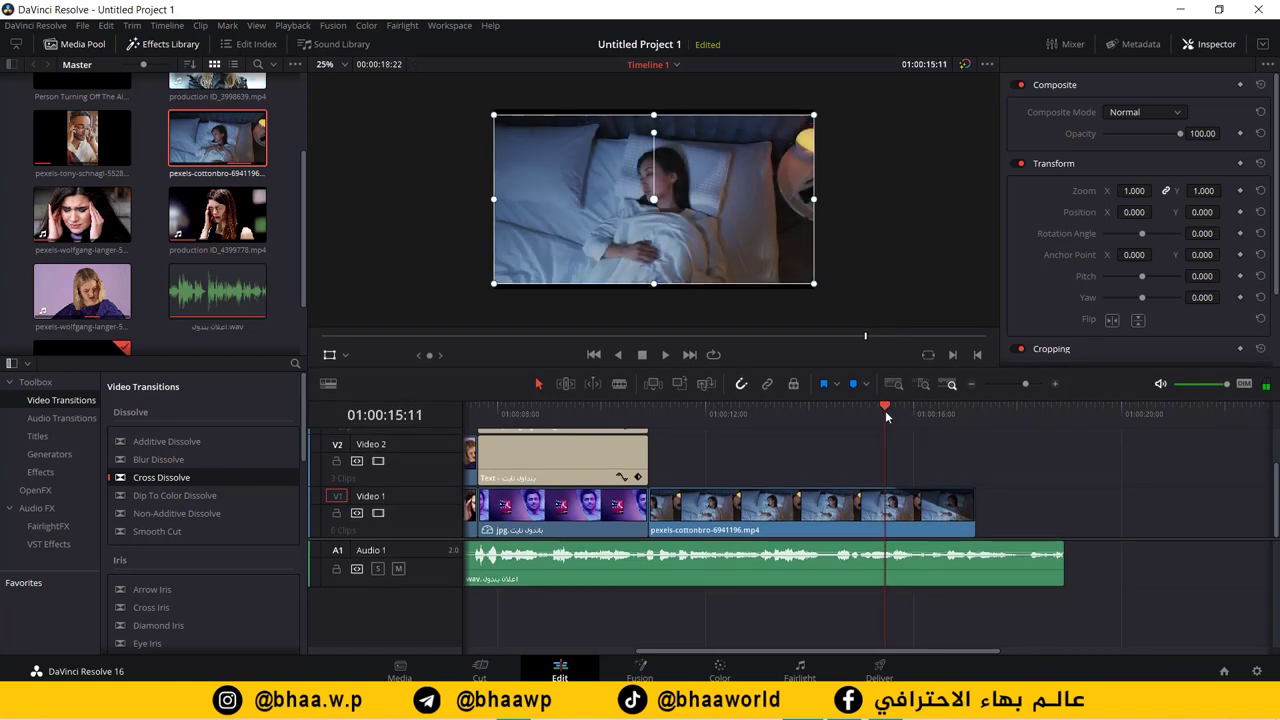
key("space")
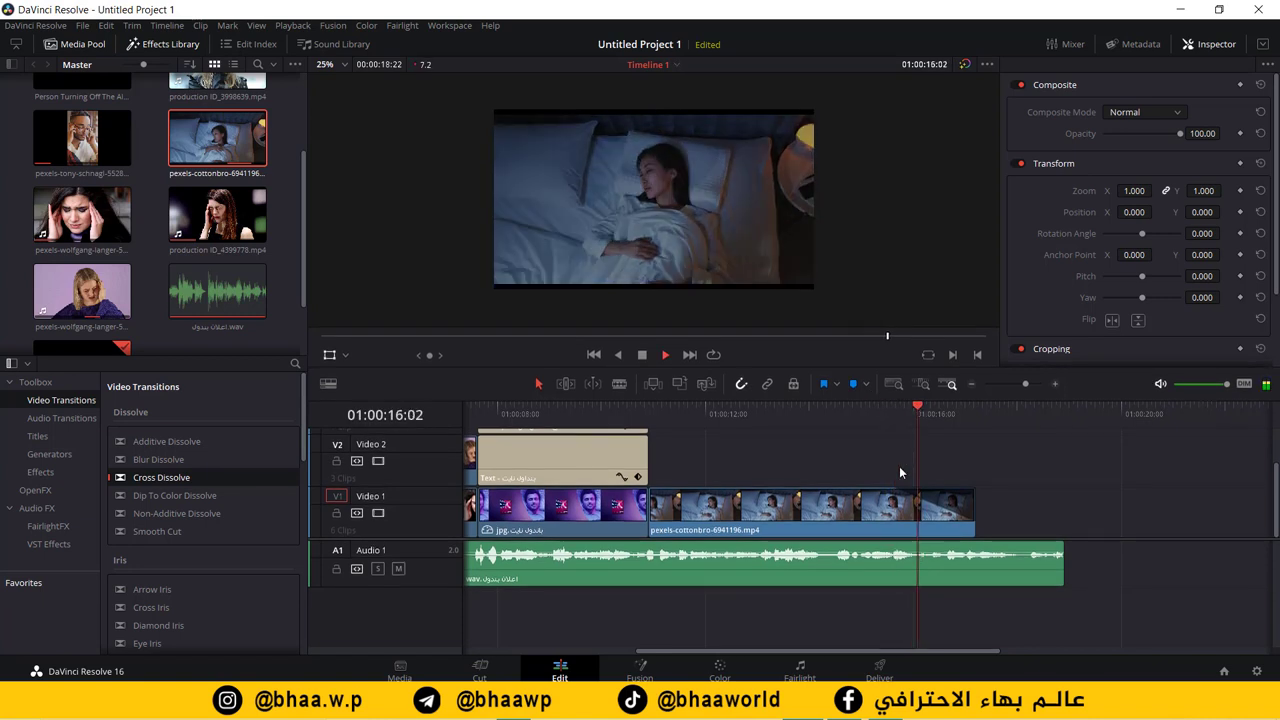
Step: Place PANADOL-NIGHT.png on Video 2 near 01:00:18:06, trim it to the audio's end, and preview
key("space")
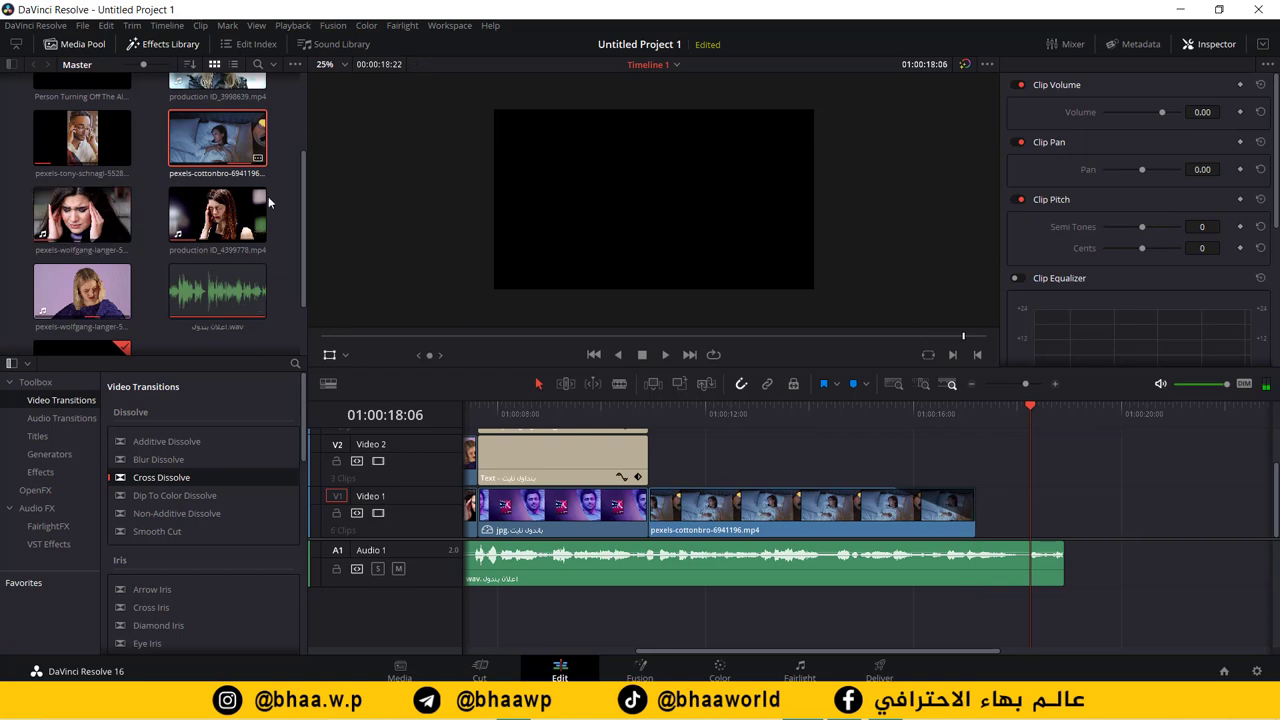
scroll(300, 195, "up", 3)
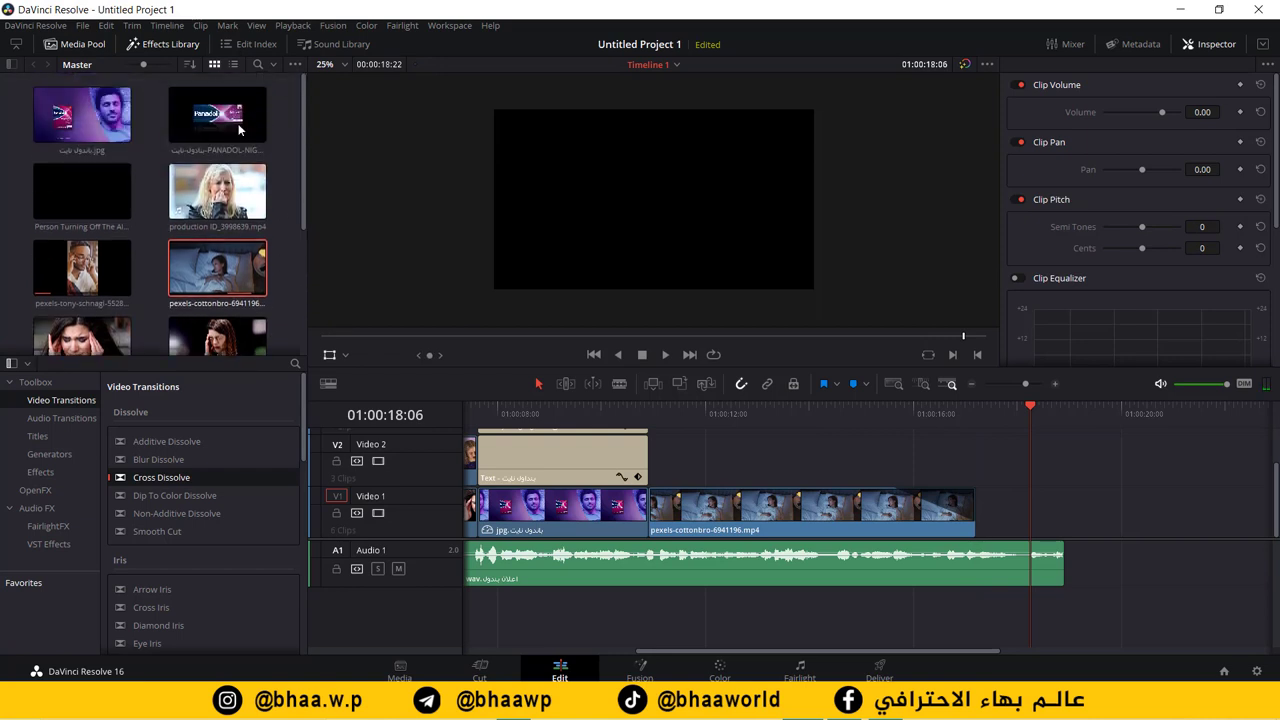
left_click_drag(218, 115, 935, 452)
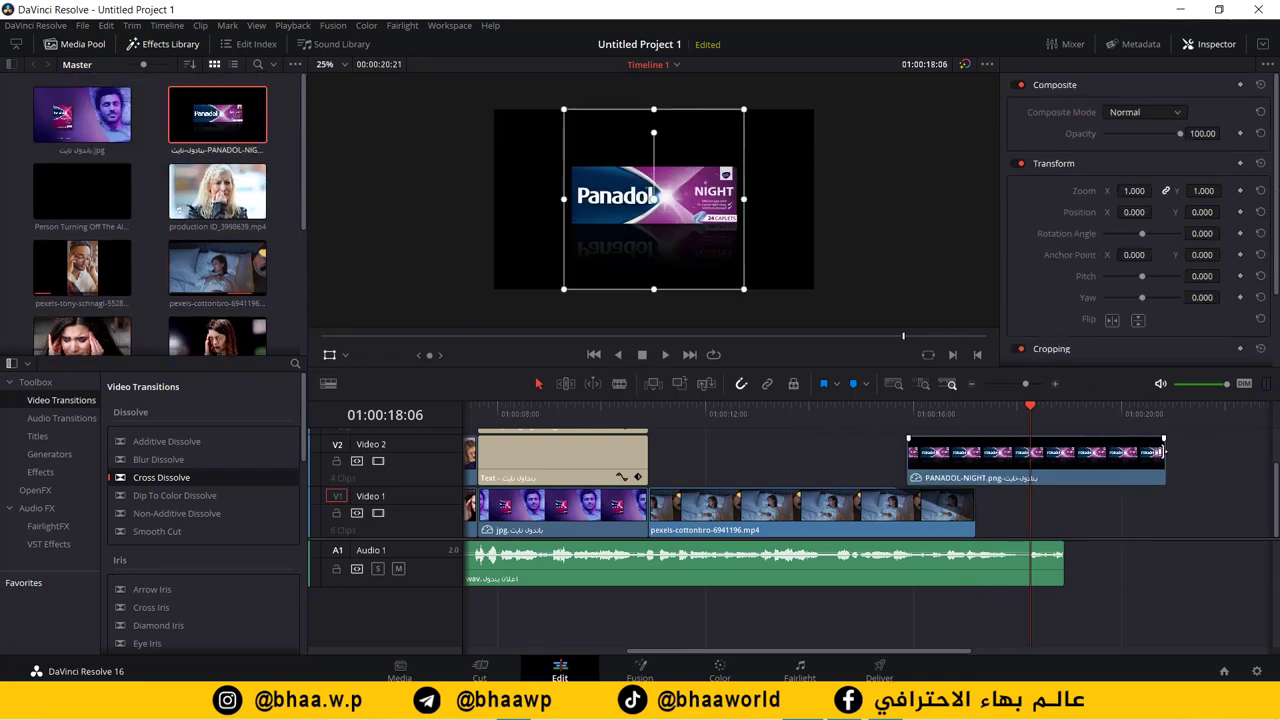
left_click_drag(1162, 452, 1062, 452)
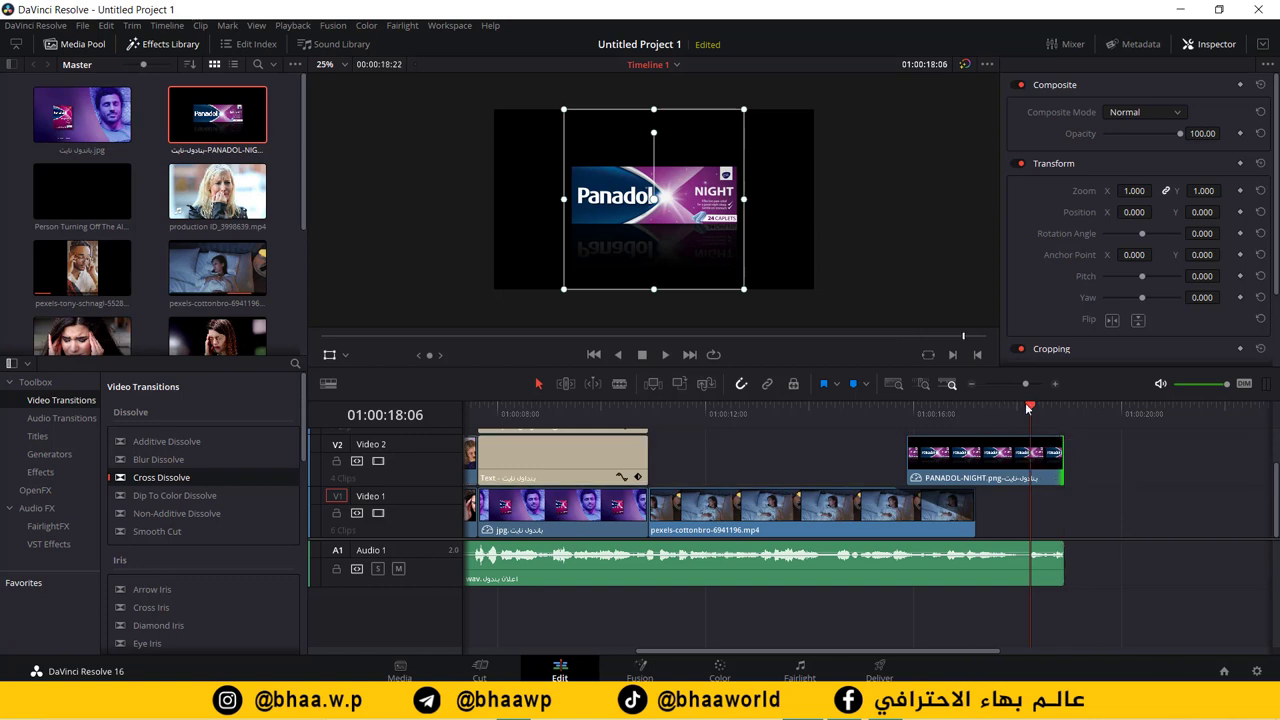
left_click_drag(1027, 406, 878, 428)
key("space")
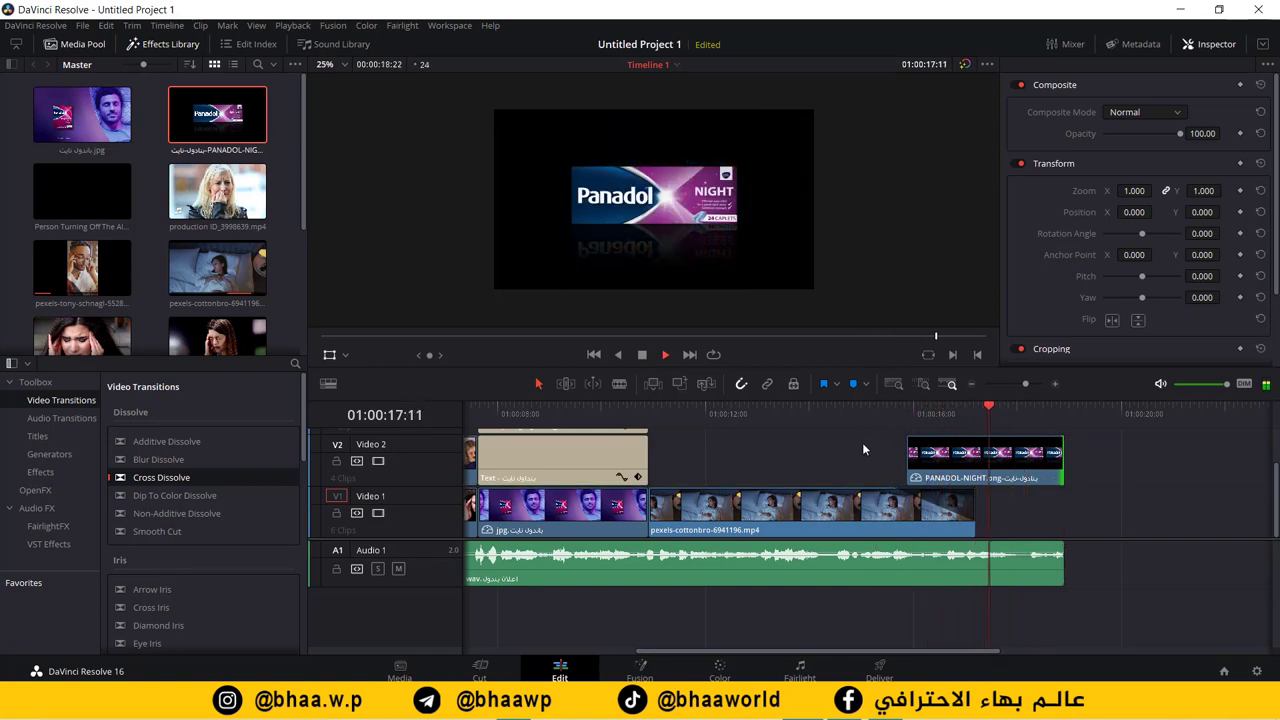
key("space")
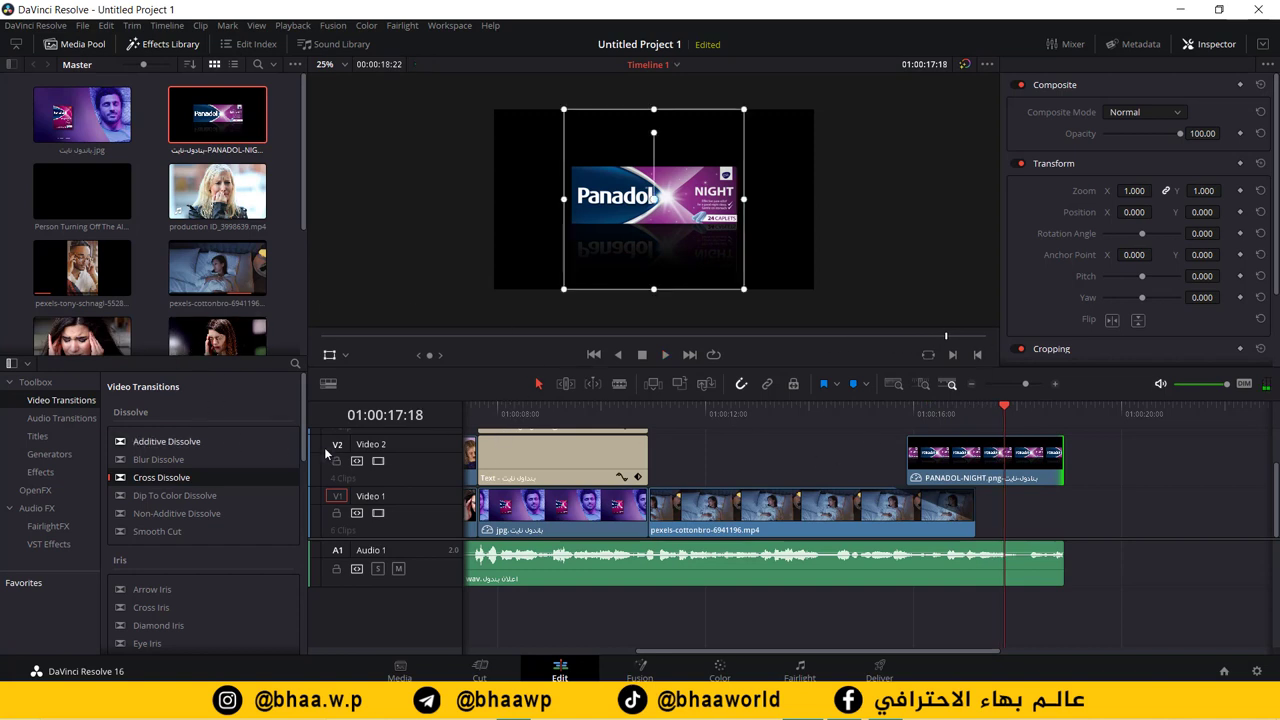
Step: Add a Text title on Video 2 right after the product image
left_click(37, 436)
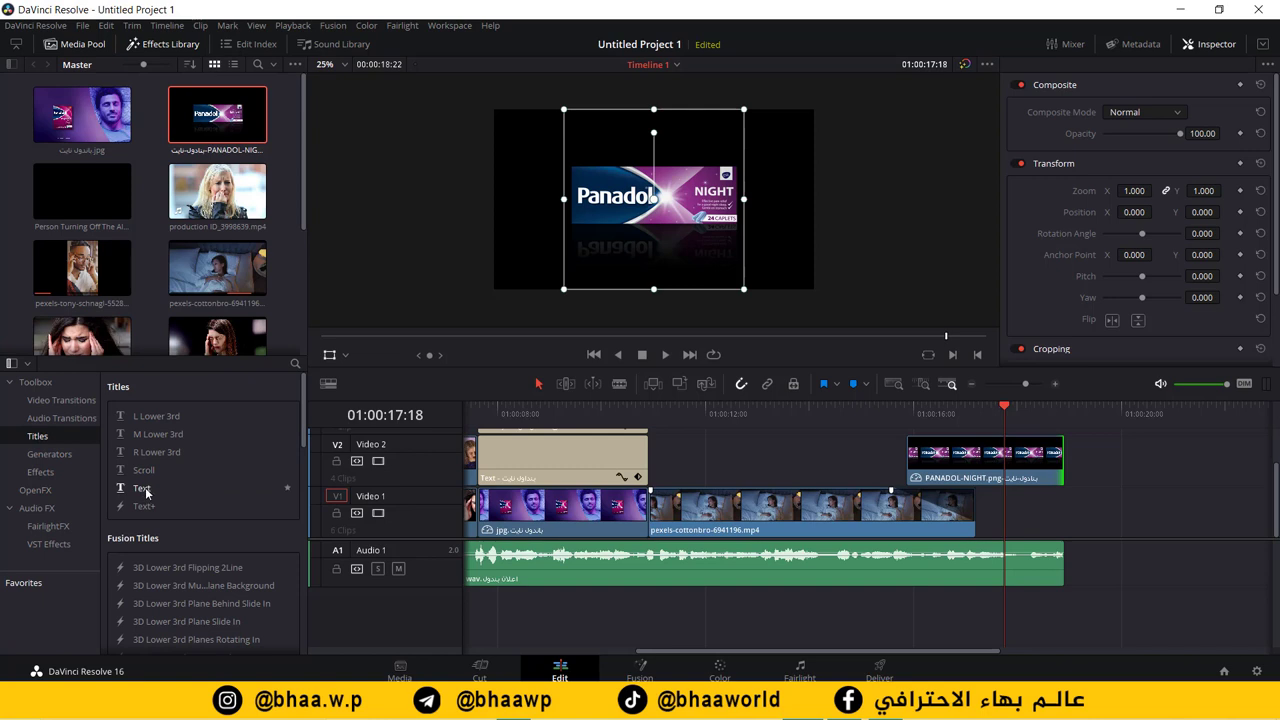
left_click_drag(143, 489, 1092, 483)
left_click(1129, 414)
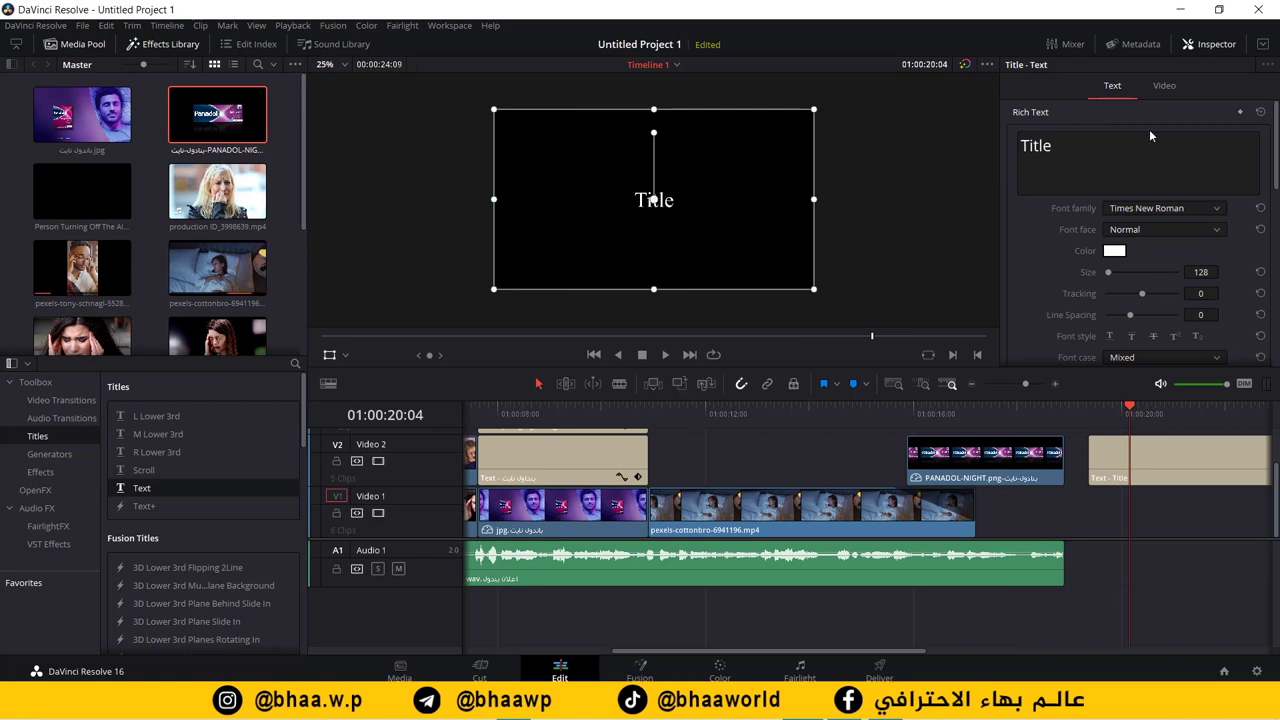
Step: Replace the placeholder with the credit 'التعليق الصوتي |' followed by the narrator's name
double_click(1118, 150)
type("ال")
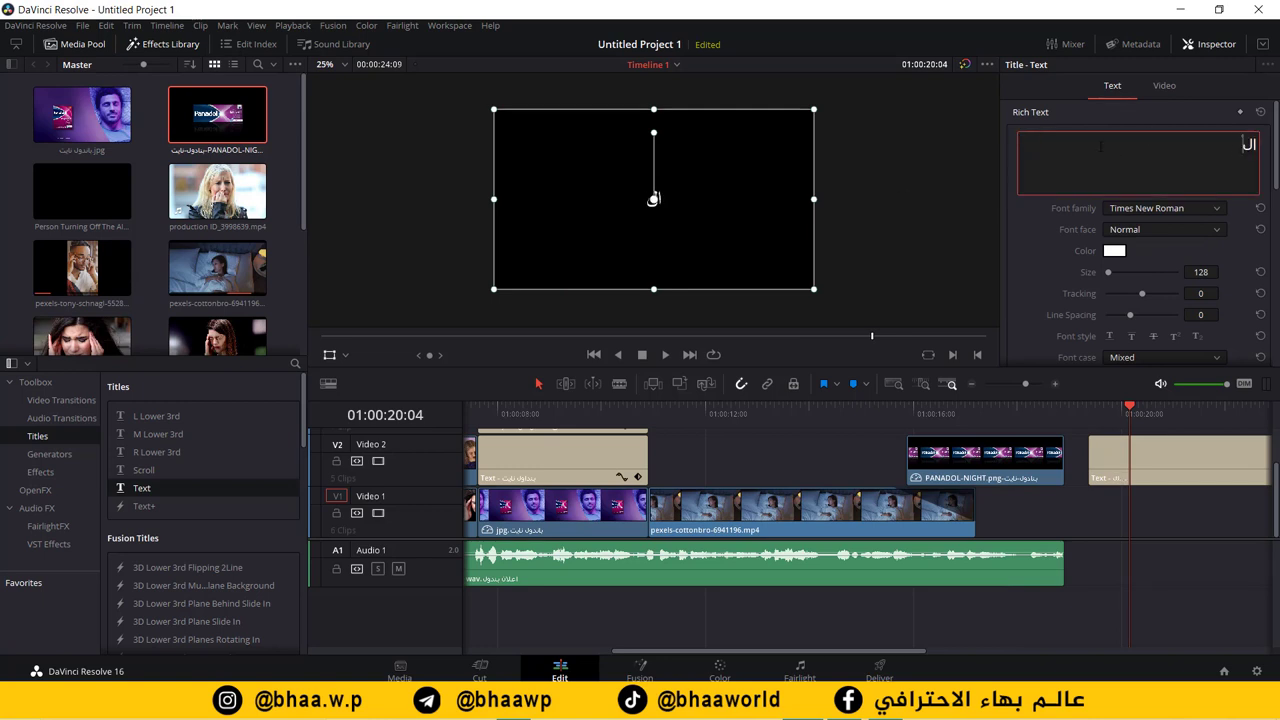
type("تعليق الصوتي")
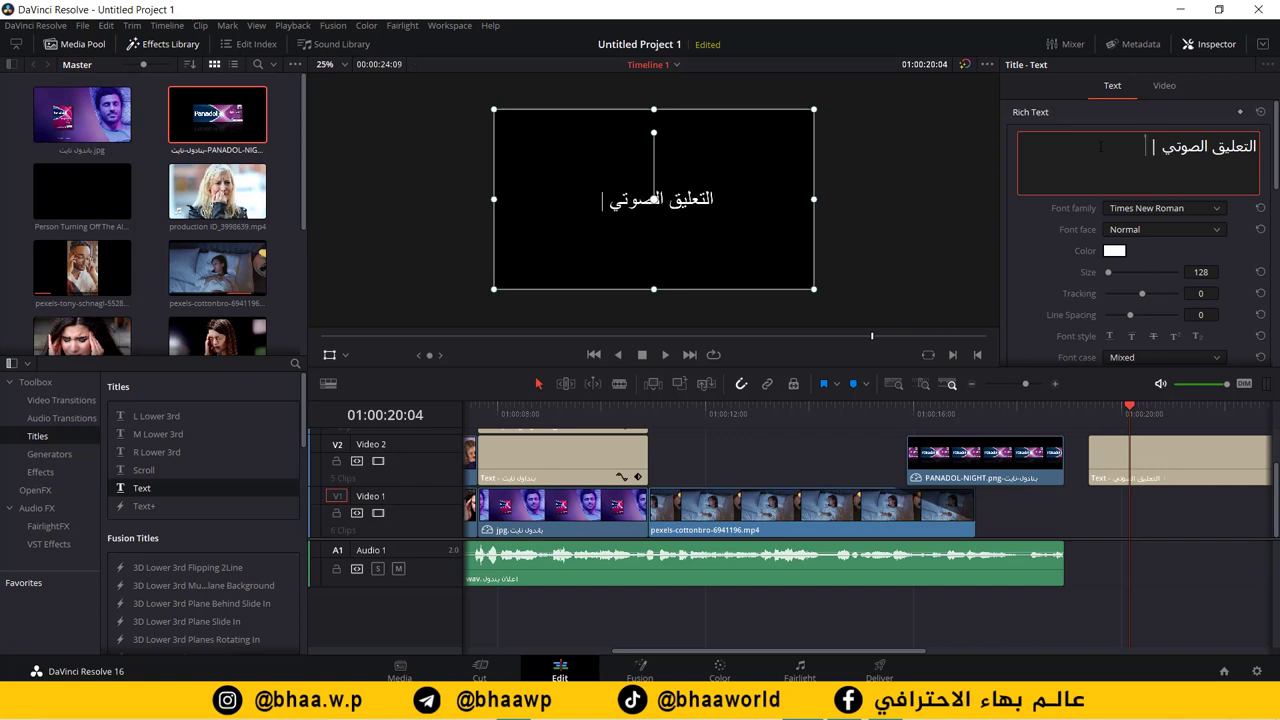
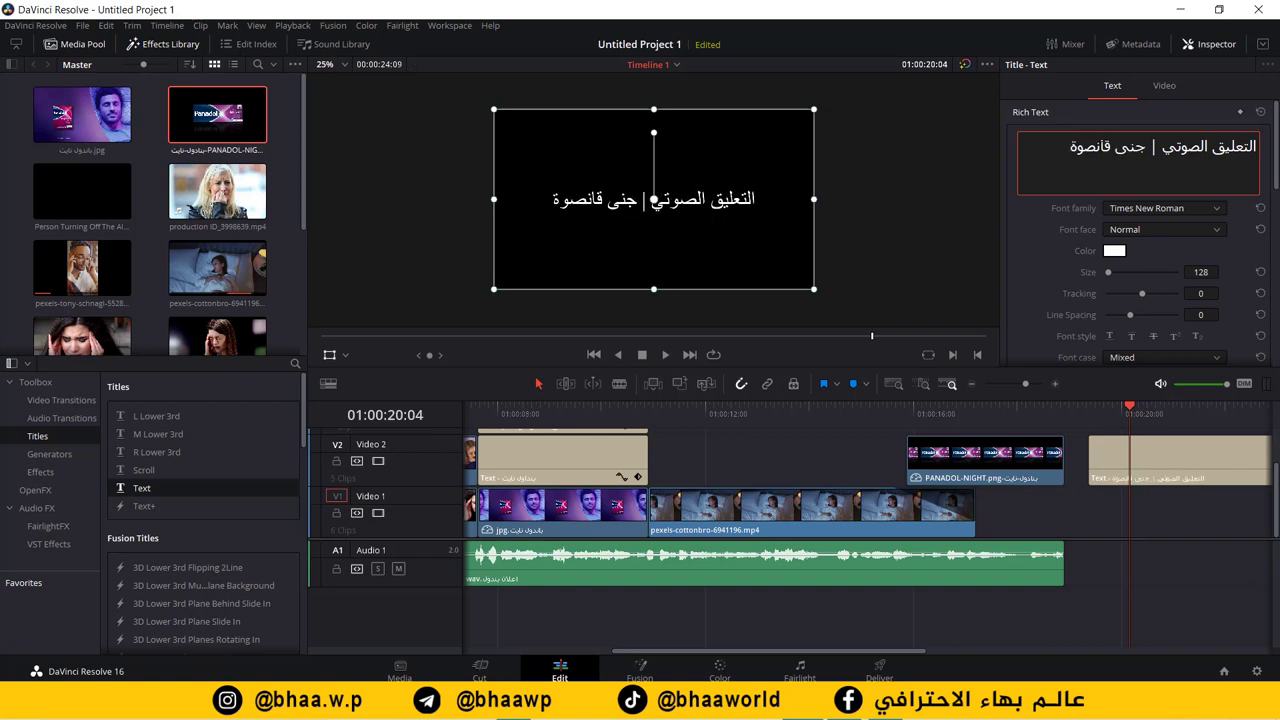
triple_click(1145, 160)
left_click(1216, 210)
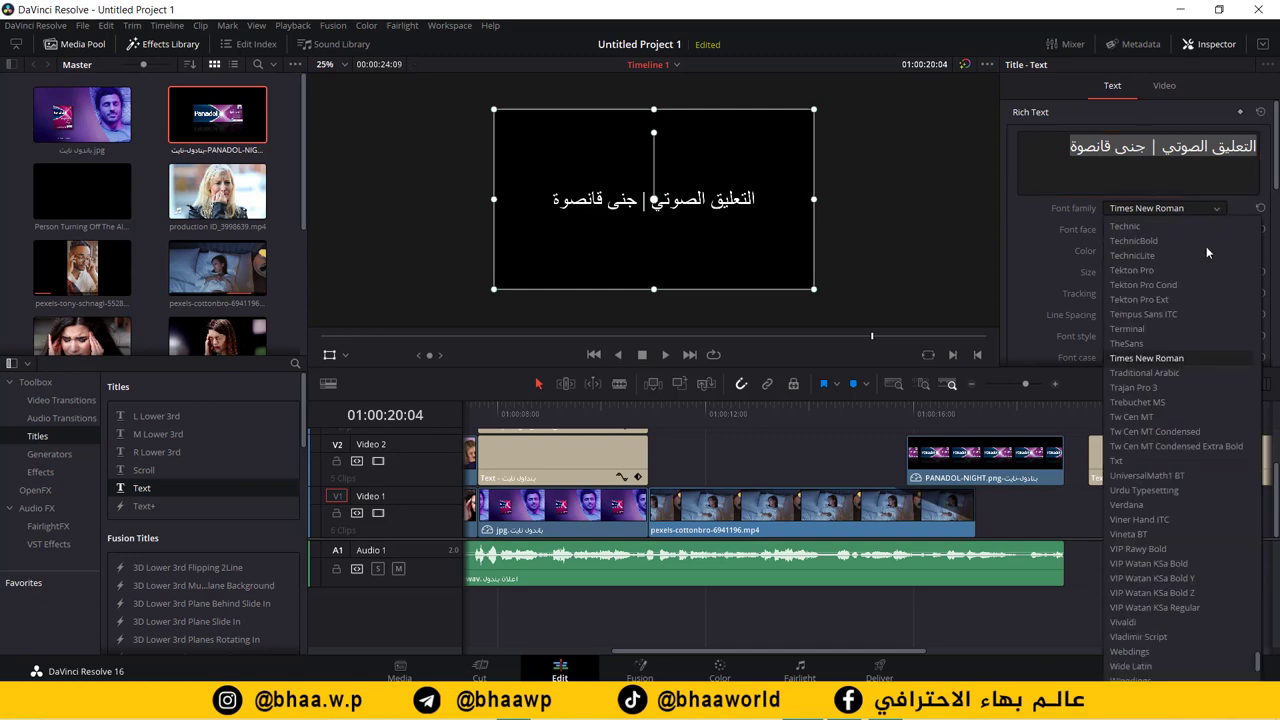
Step: Set the credit to Al-Jazeera-Arabic-Bold, size 75, lower it in frame, and move it to V3
scroll(1196, 518, "up", 10)
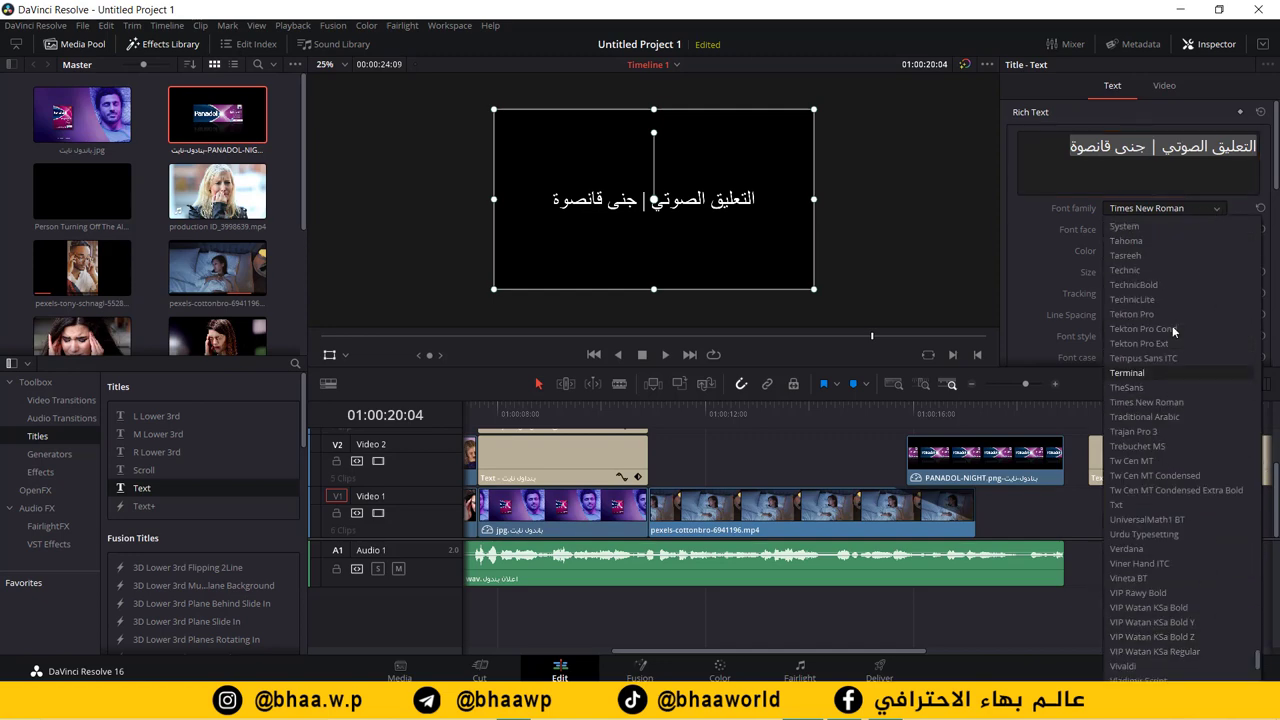
left_click_drag(1260, 640, 1237, 252)
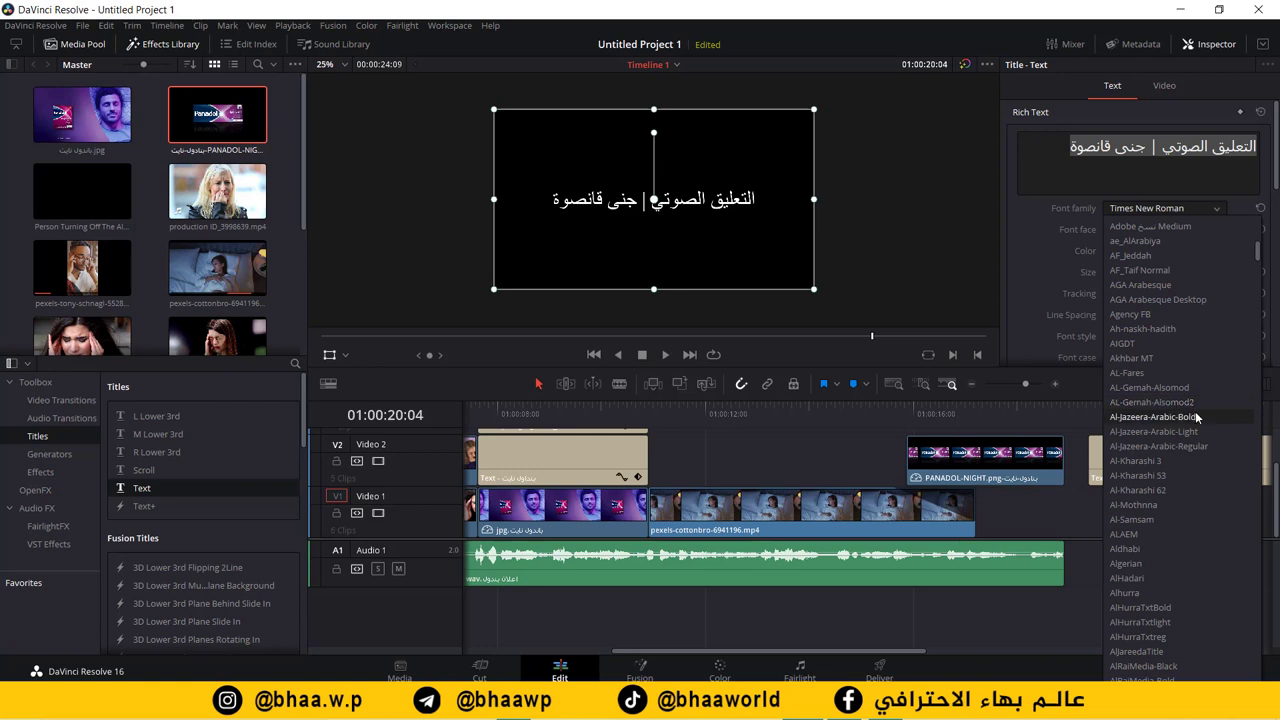
left_click(1196, 417)
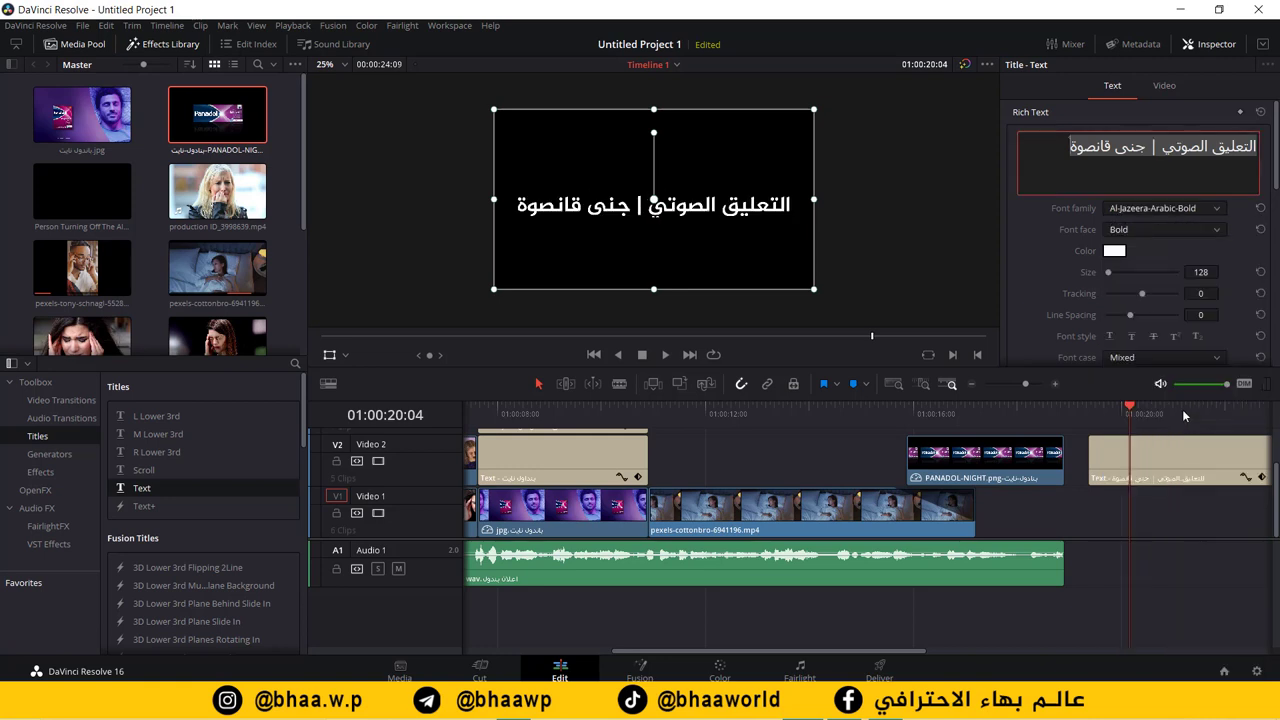
left_click(1194, 271)
type("5")
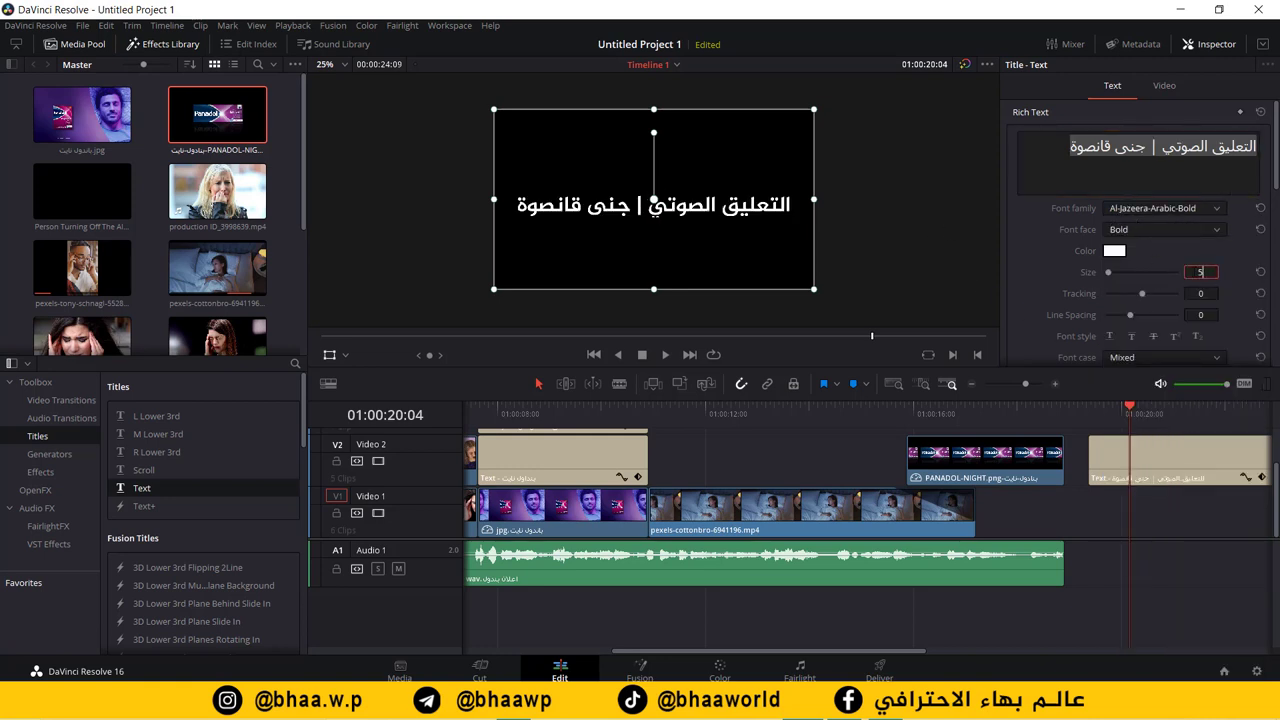
type("0")
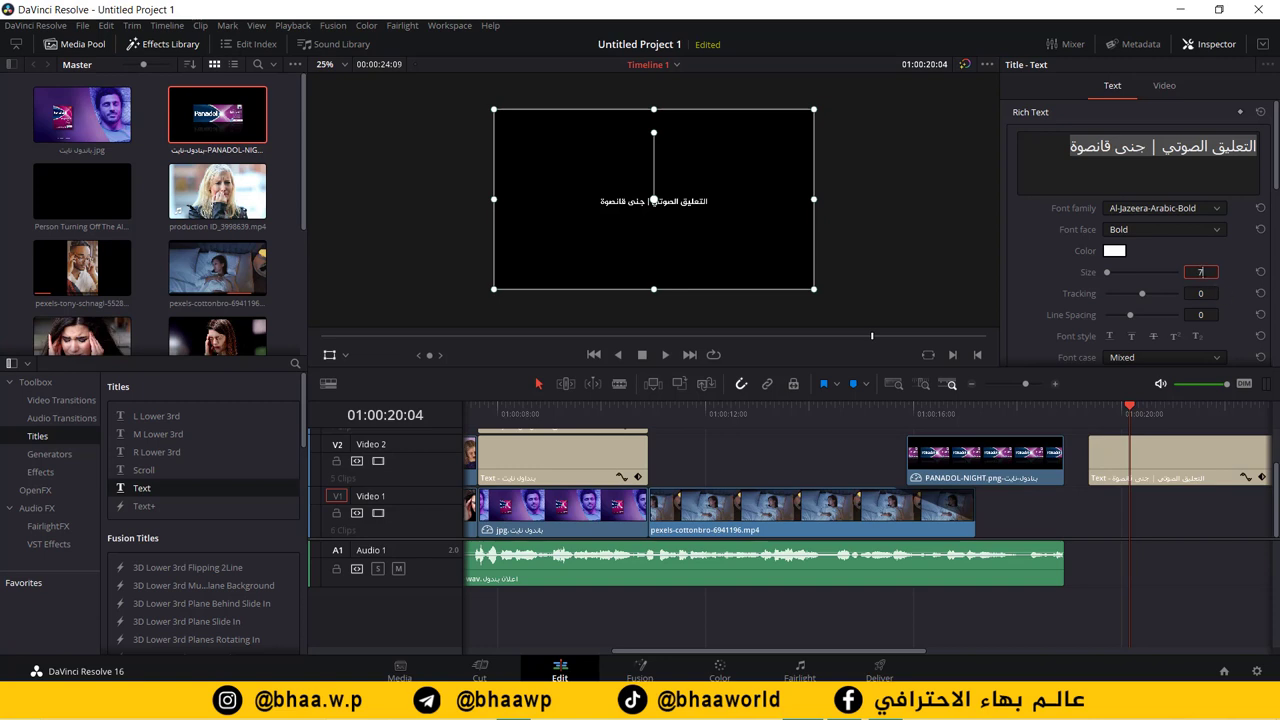
key("Return")
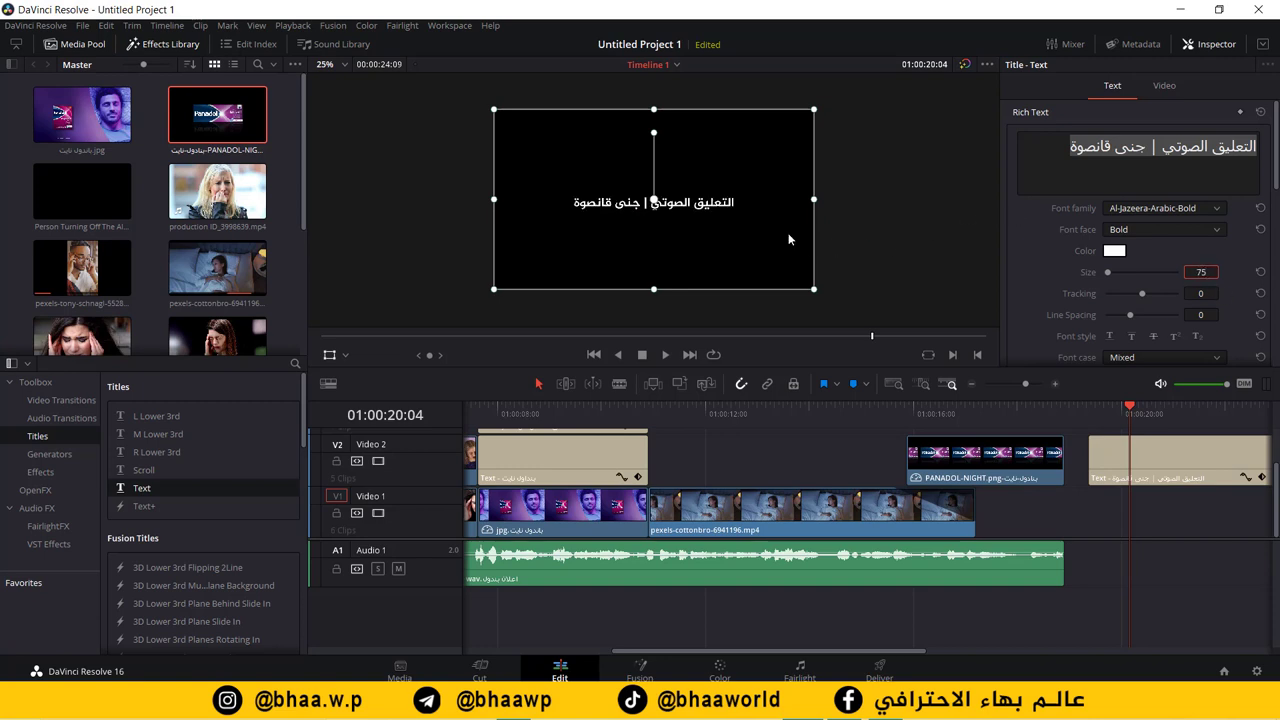
left_click_drag(711, 206, 703, 269)
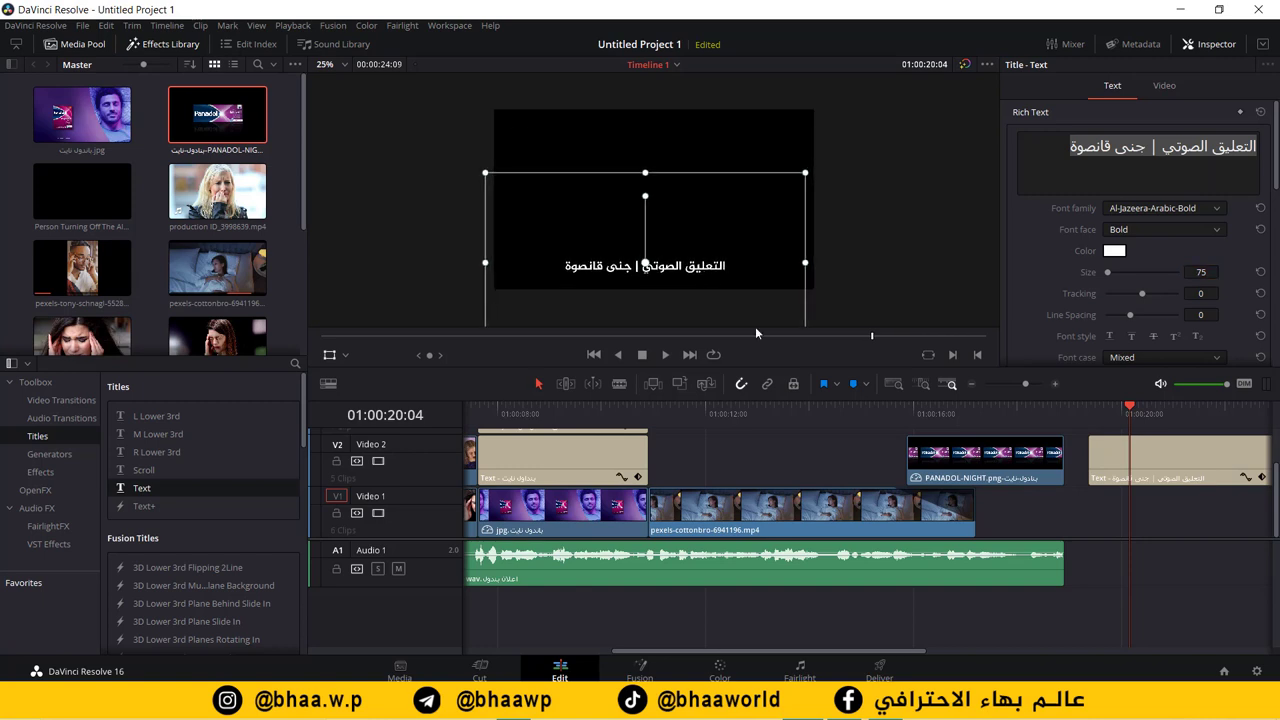
left_click_drag(1103, 460, 991, 441)
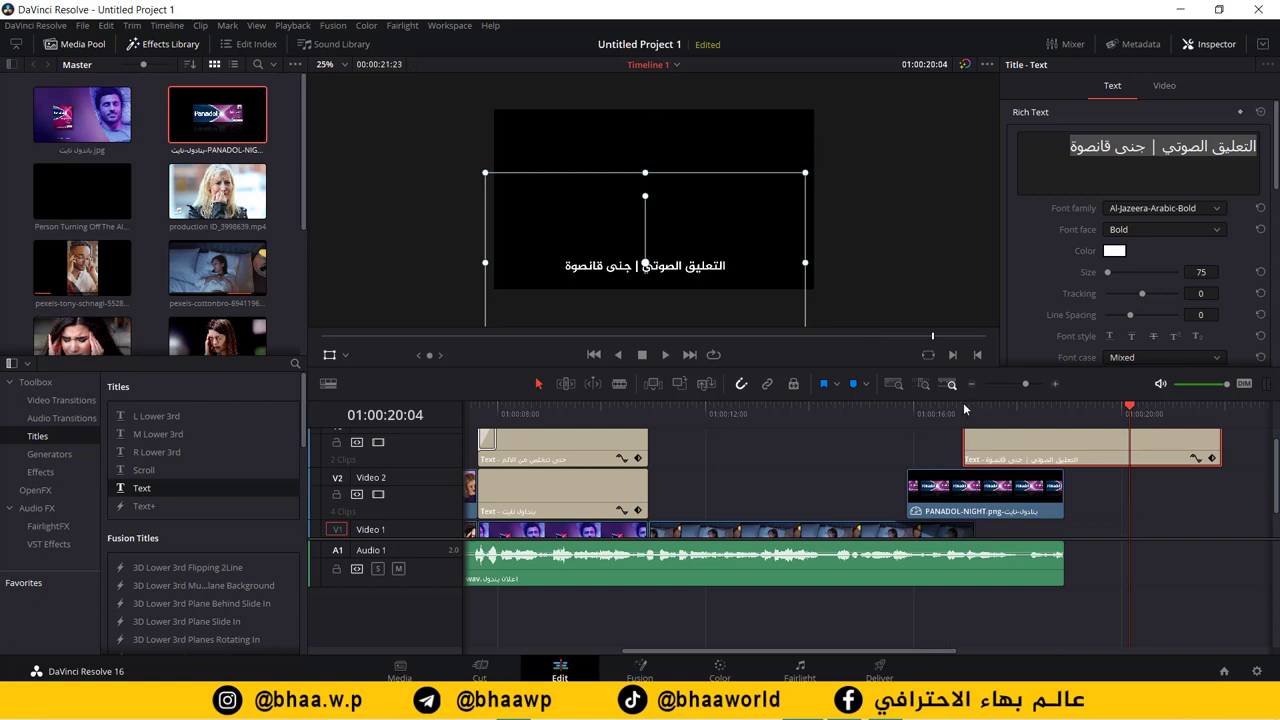
Step: Preview the credit title and change its text size to 60
left_click(950, 412)
key("space")
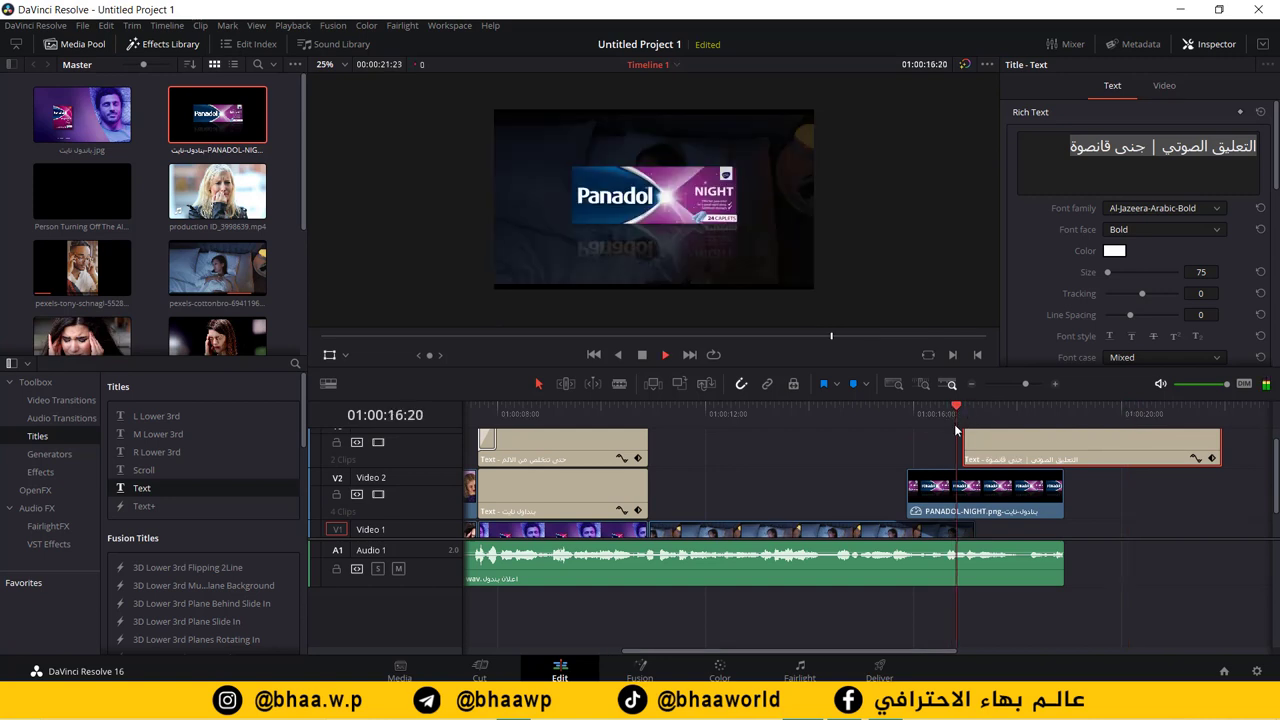
key("space")
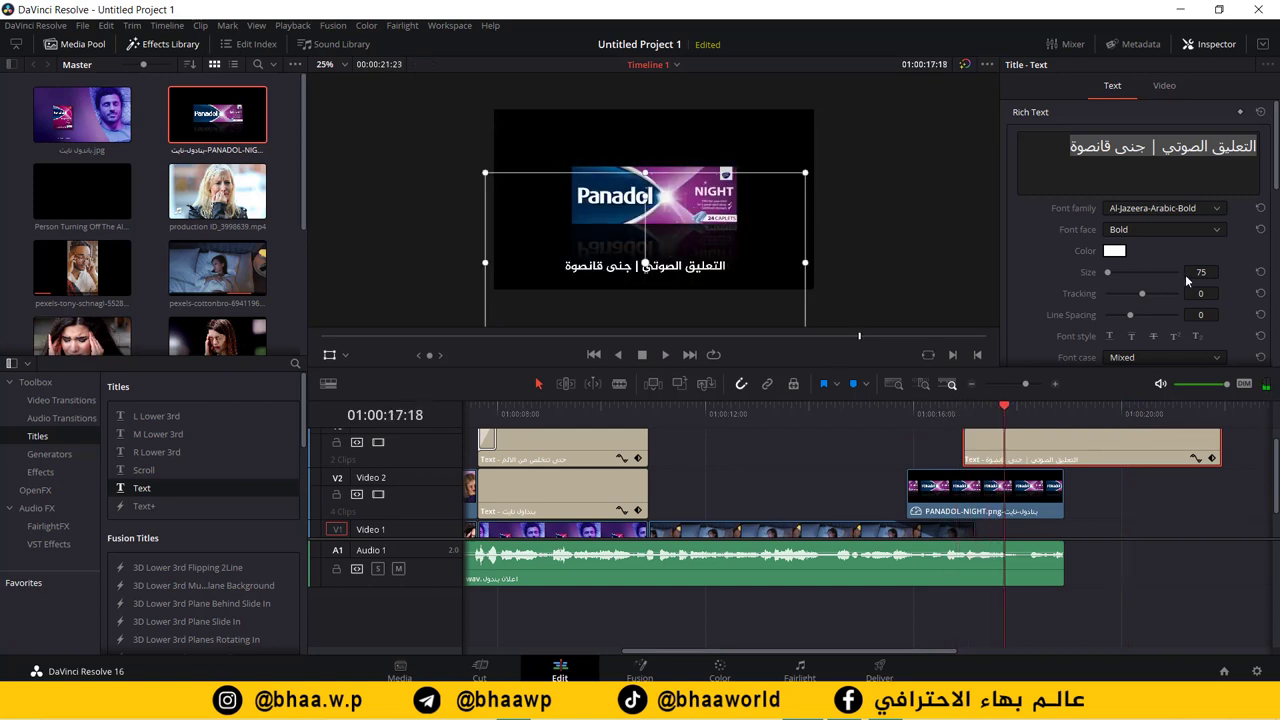
left_click(1201, 271)
type("63")
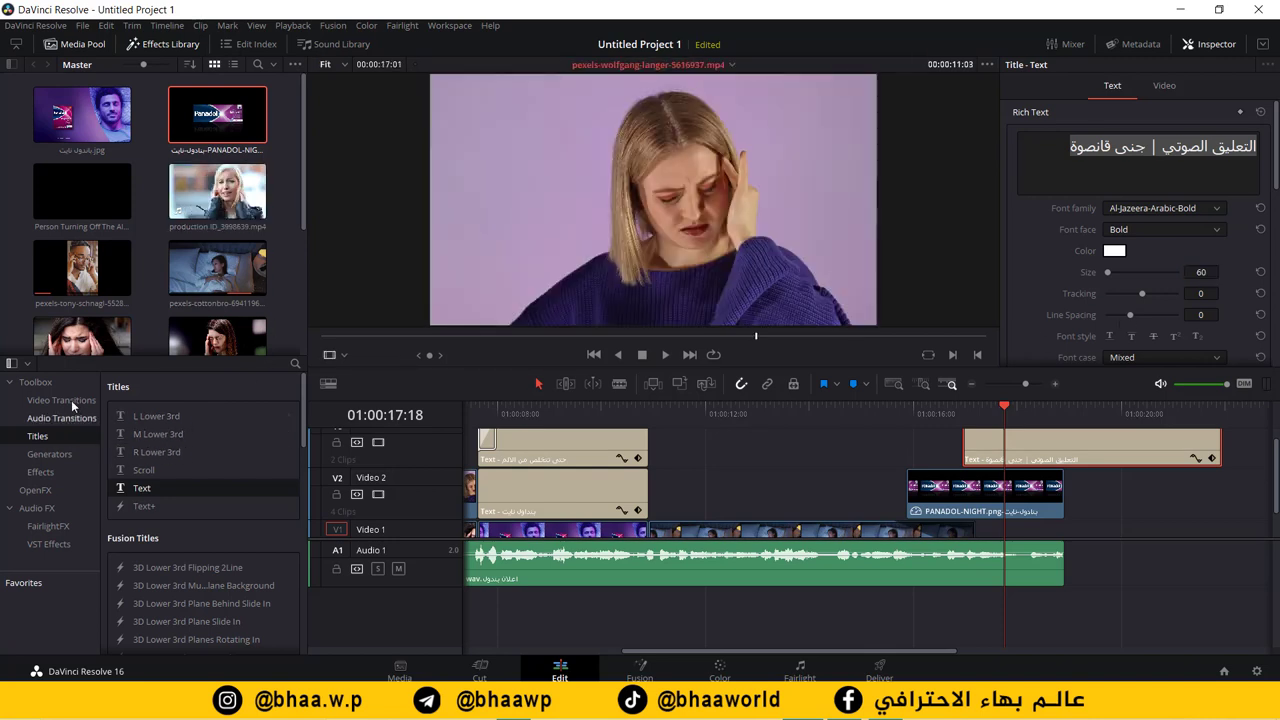
Step: Add a 0.5-second Blur Dissolve to the credit clip's start and play it back
left_click(71, 400)
left_click_drag(165, 459, 1010, 445)
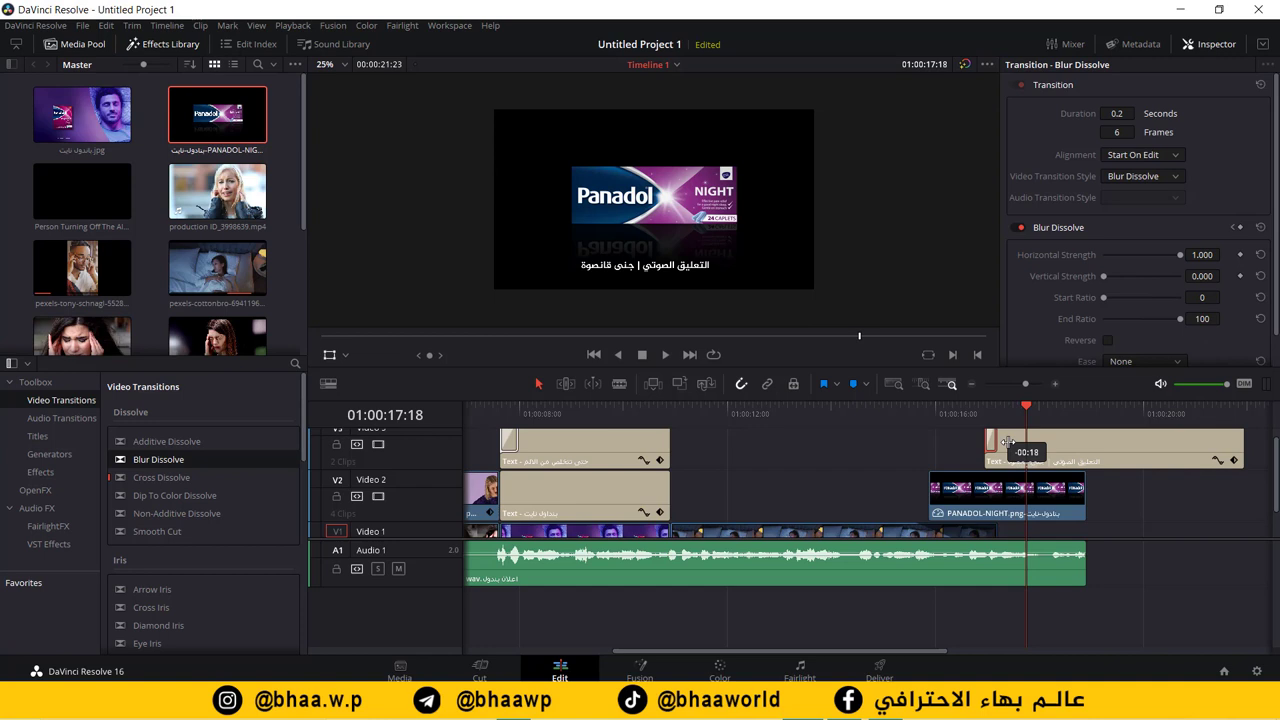
left_click_drag(1007, 441, 1013, 441)
key("Up")
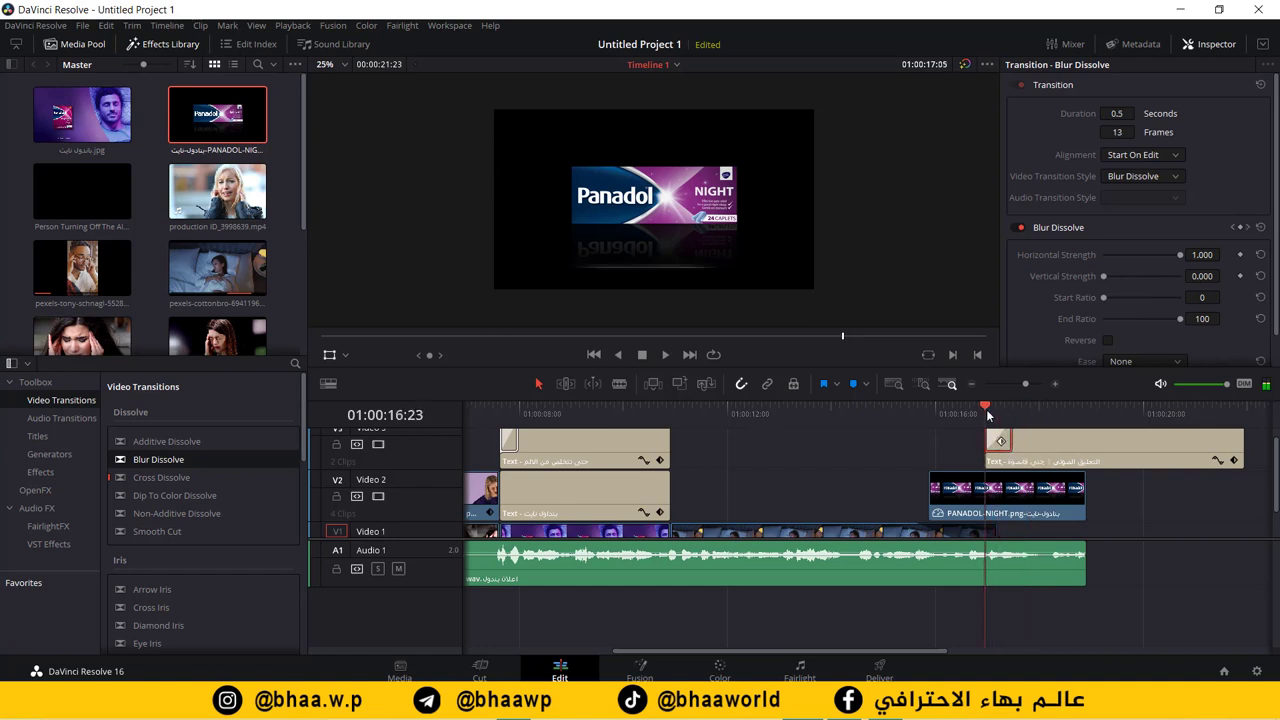
key("space")
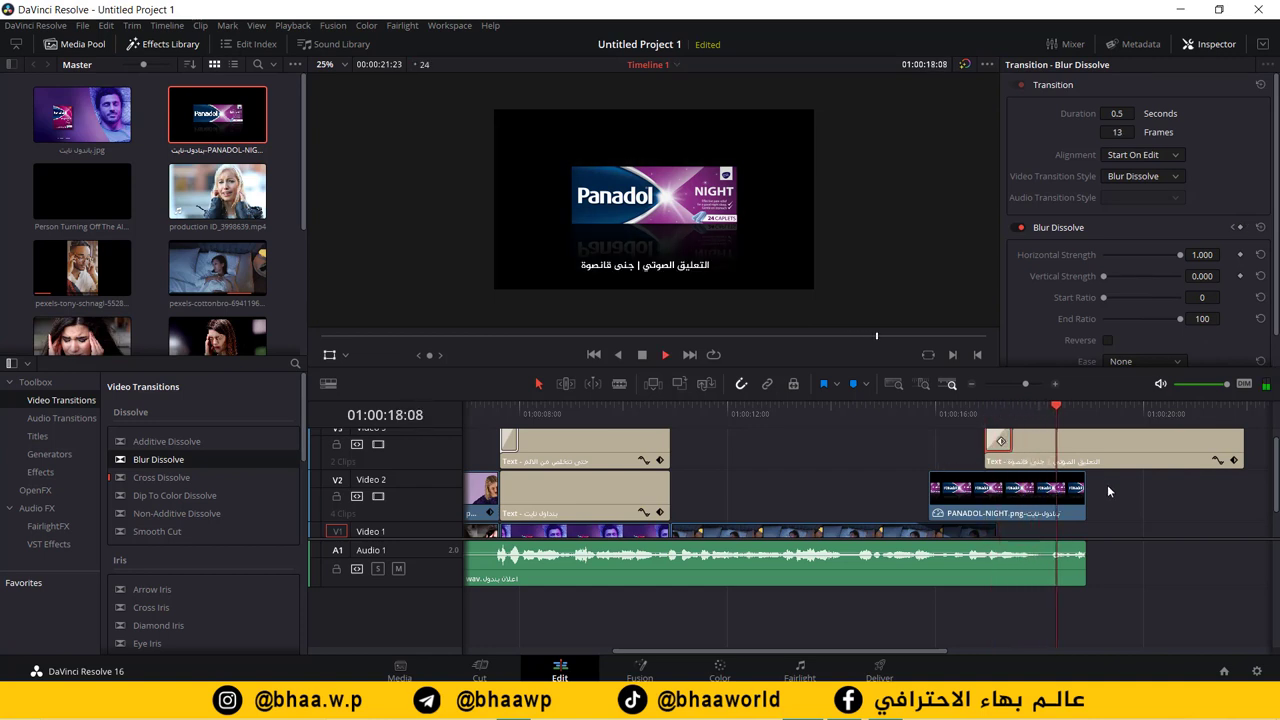
key("space")
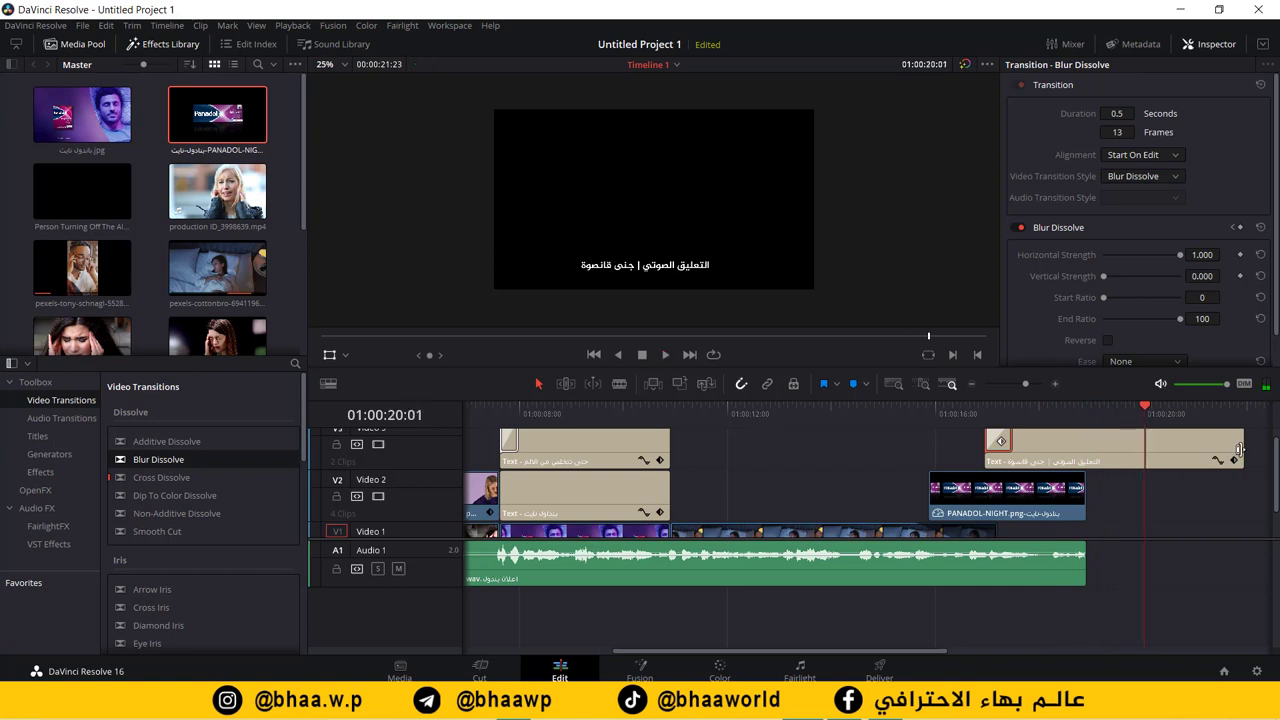
Step: Trim the credit clip to end with the product image, start it slightly earlier, and review the ending
left_click_drag(1234, 450, 1082, 470)
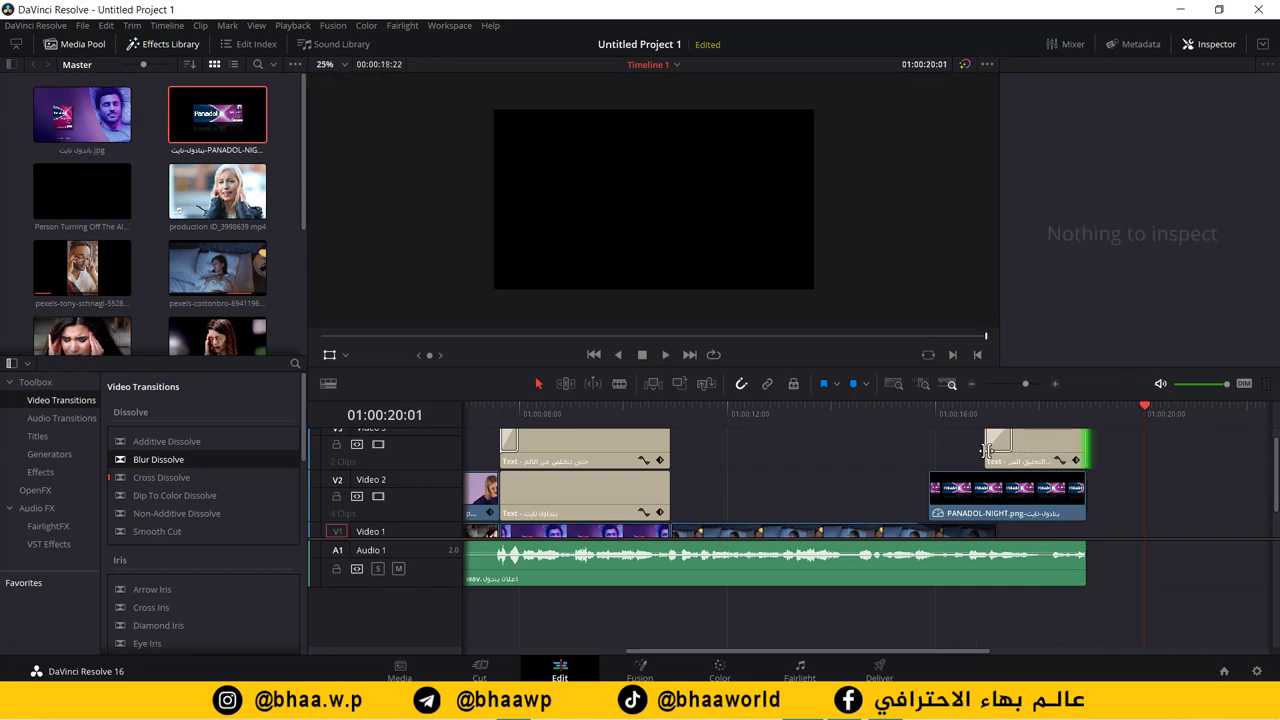
left_click_drag(986, 450, 968, 450)
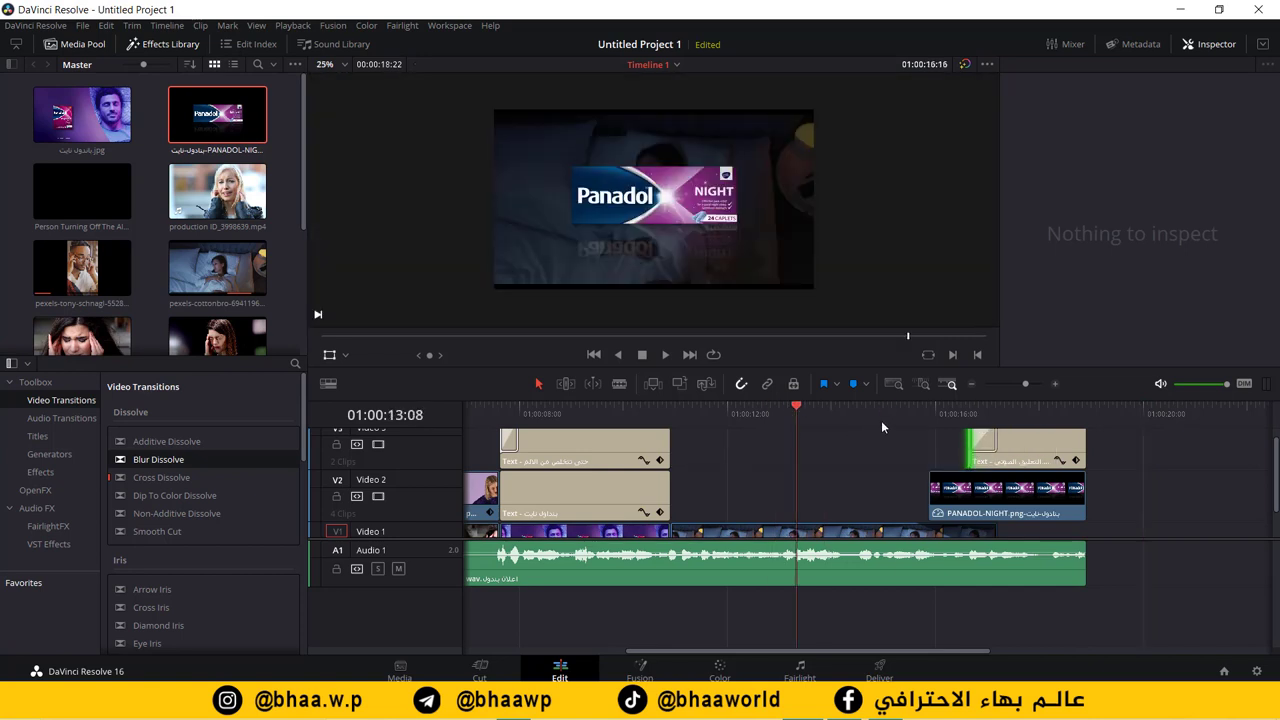
left_click_drag(882, 422, 924, 419)
key("space")
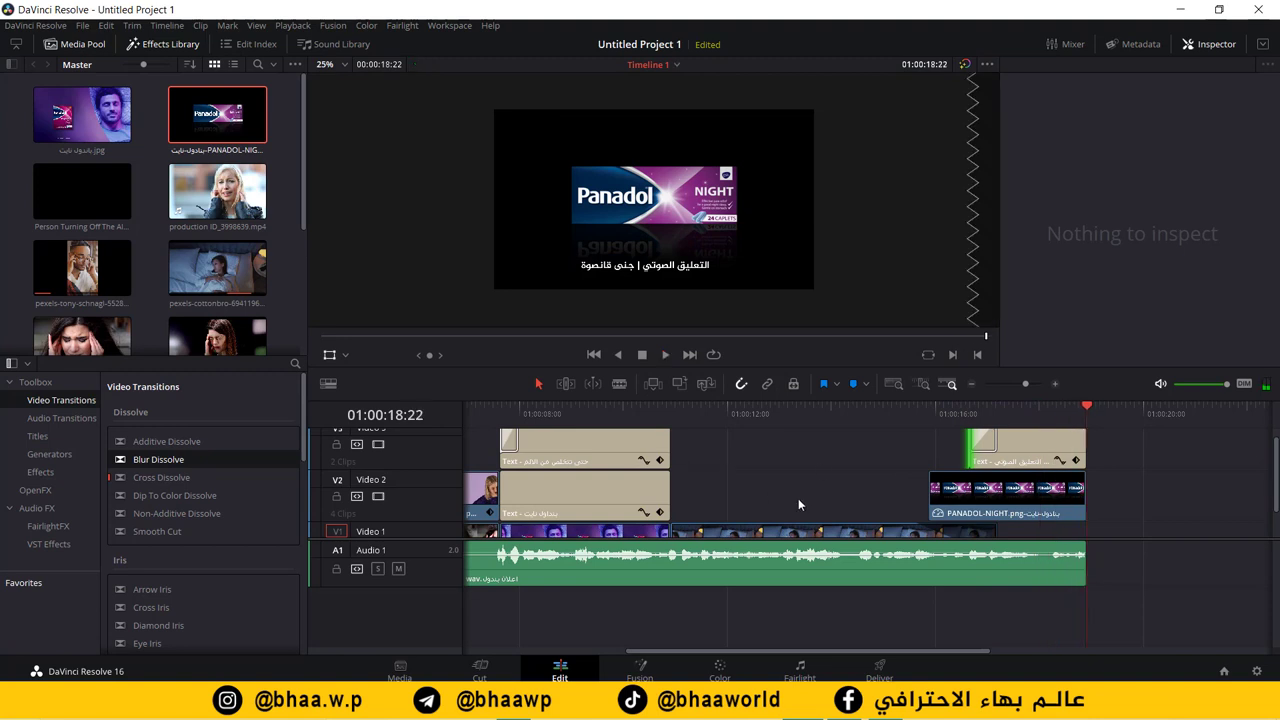
scroll(1274, 566, "down", 1)
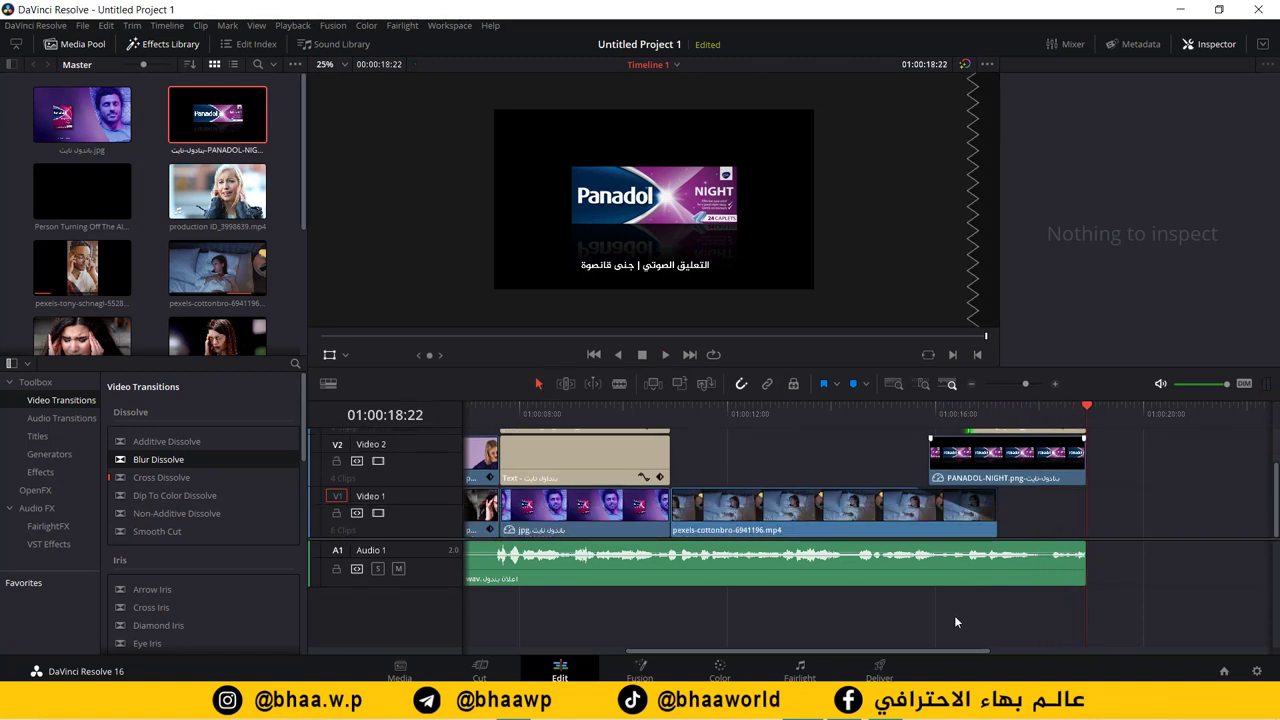
key("Home")
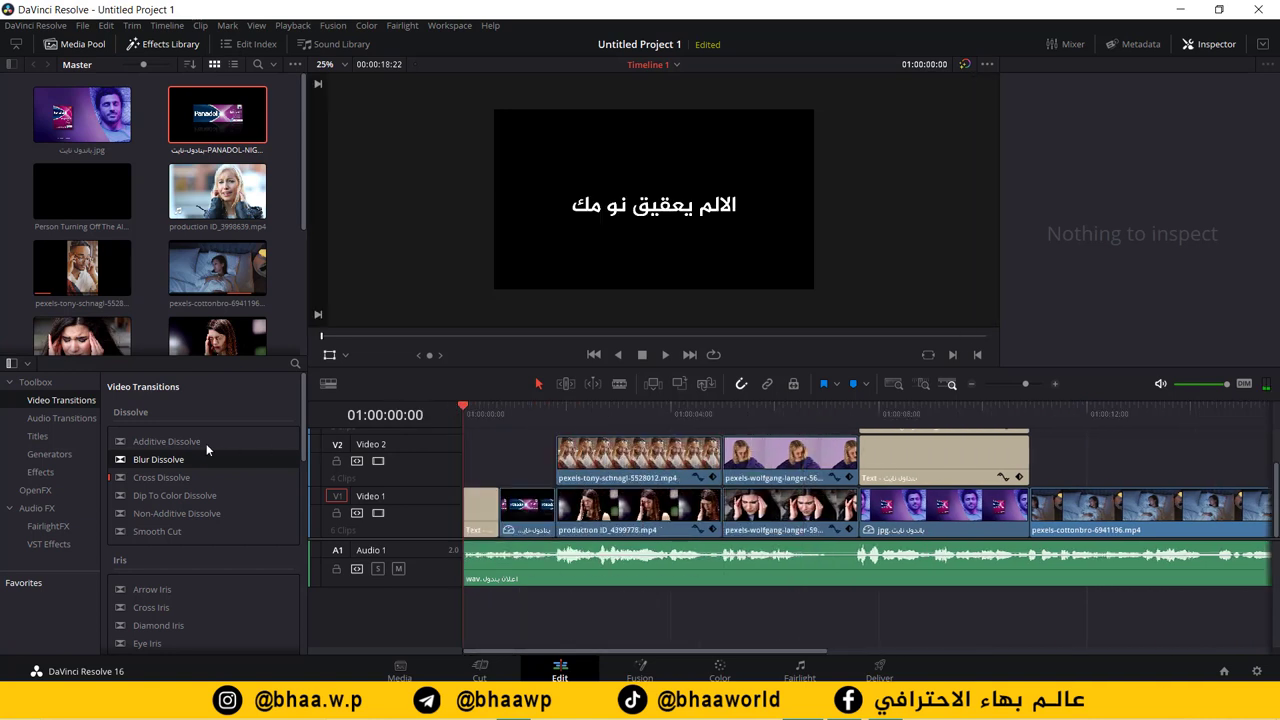
Step: Start a Quick Export of the timeline with the H.264 preset
left_click(82, 27)
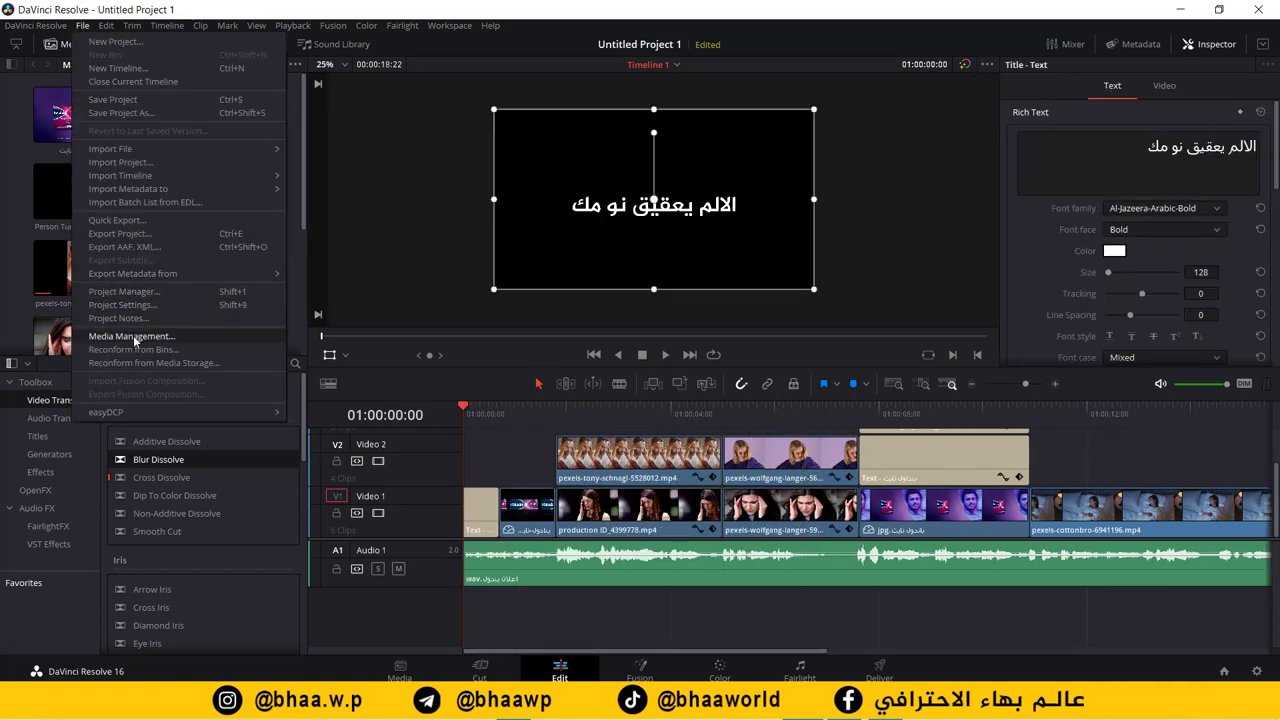
left_click(118, 220)
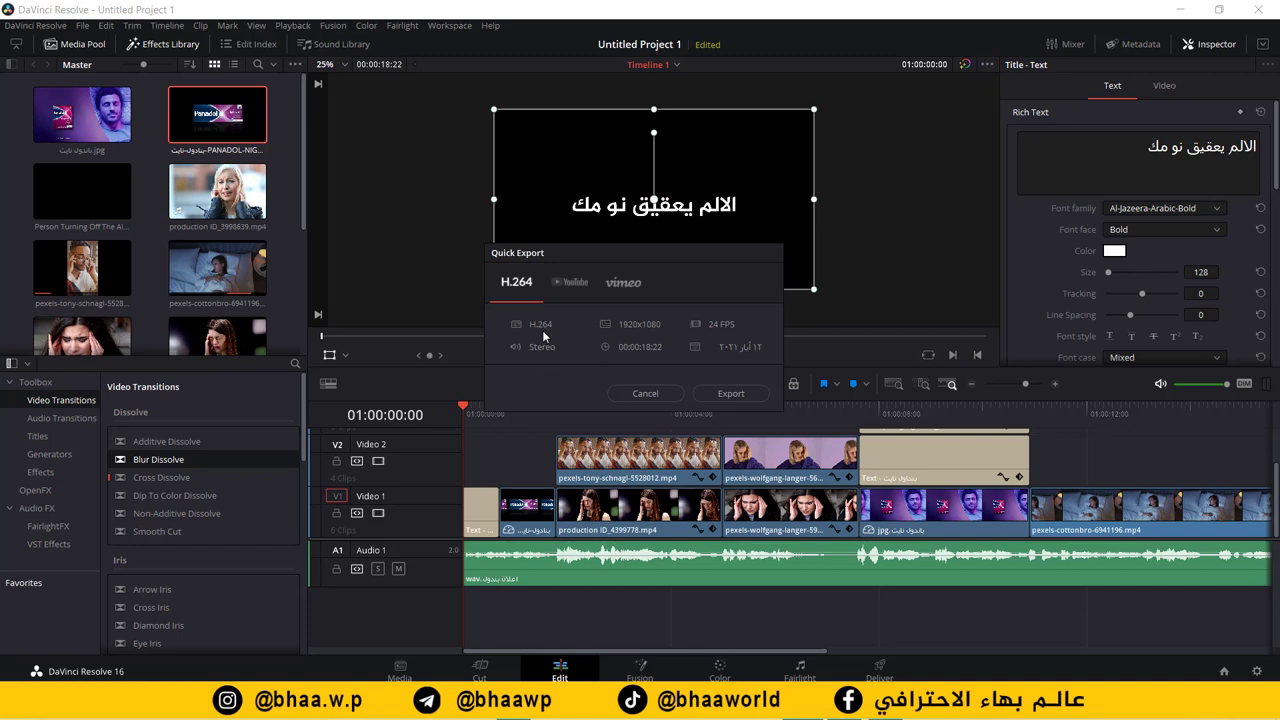
left_click(731, 394)
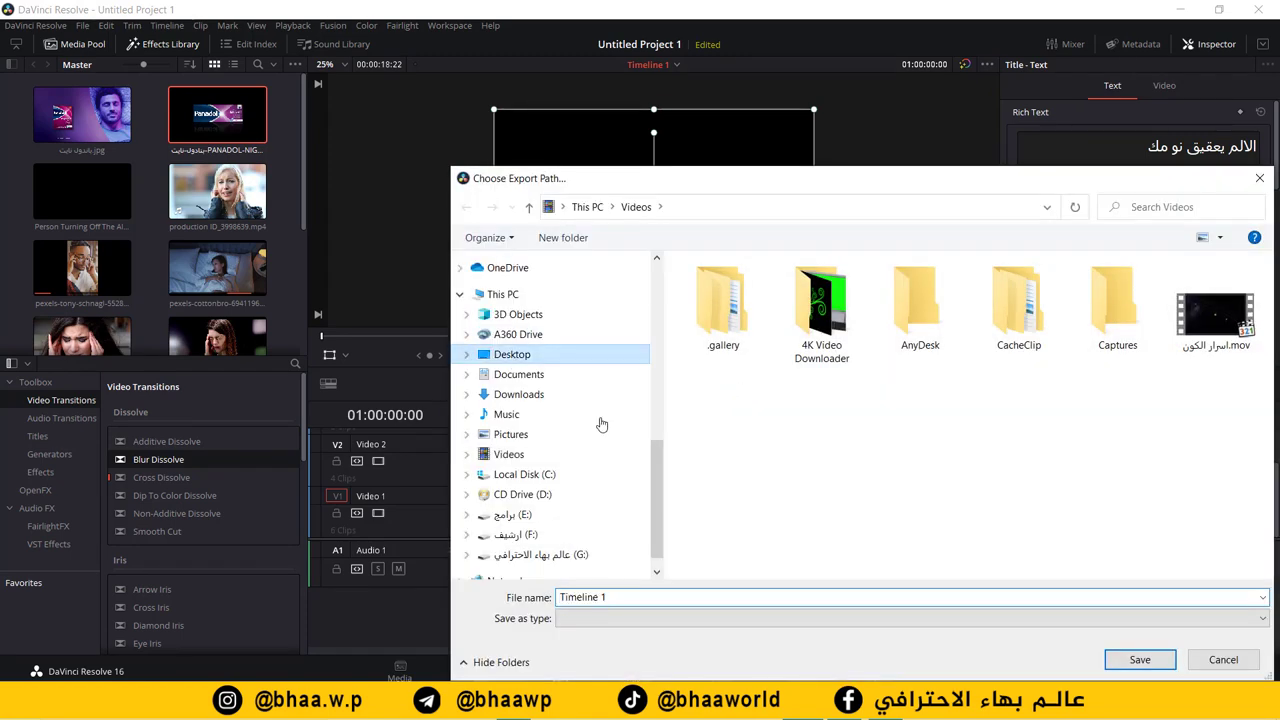
Step: Save the render to the Desktop as باندول and close the finished rendering window
left_click(512, 354)
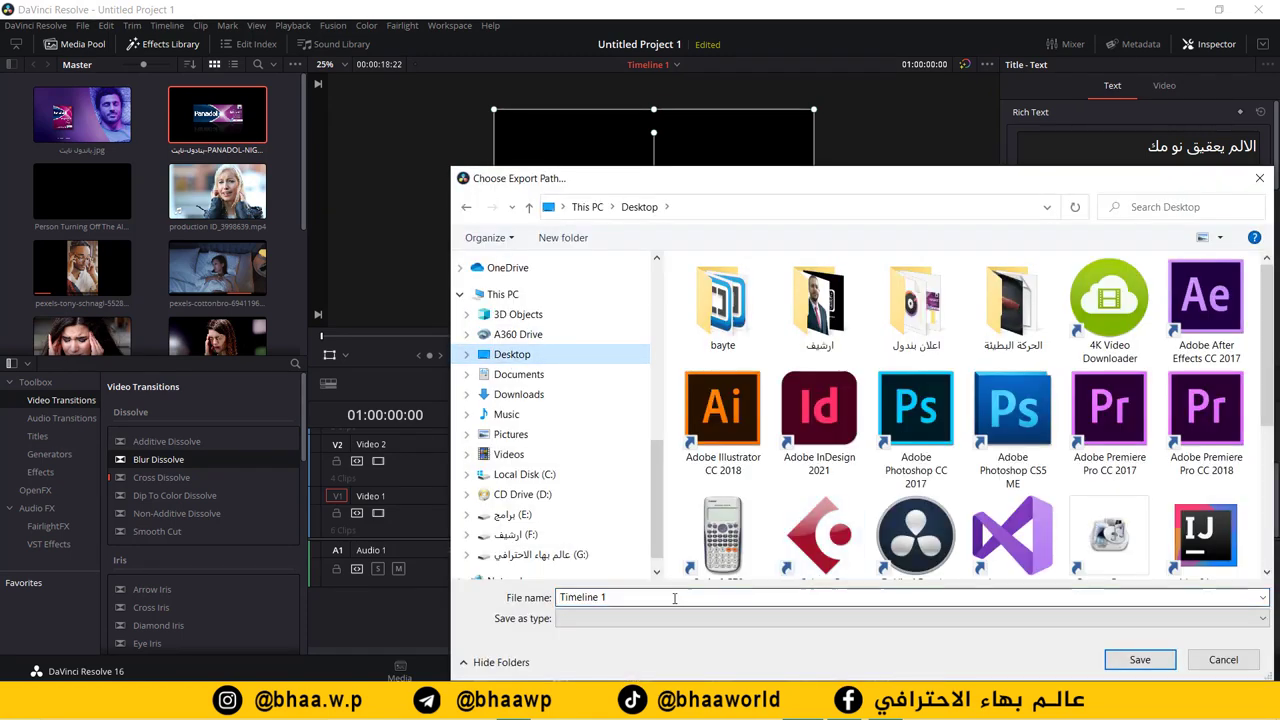
key("alt+n")
type("باندول")
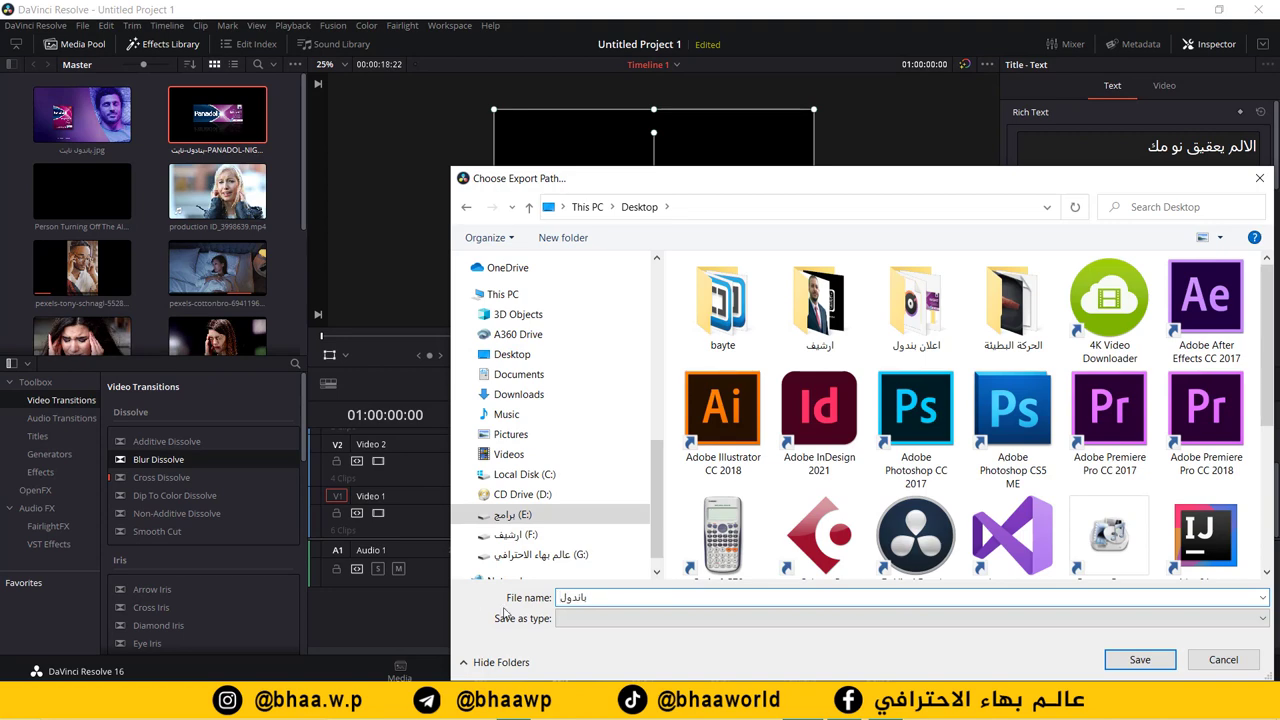
left_click(1140, 660)
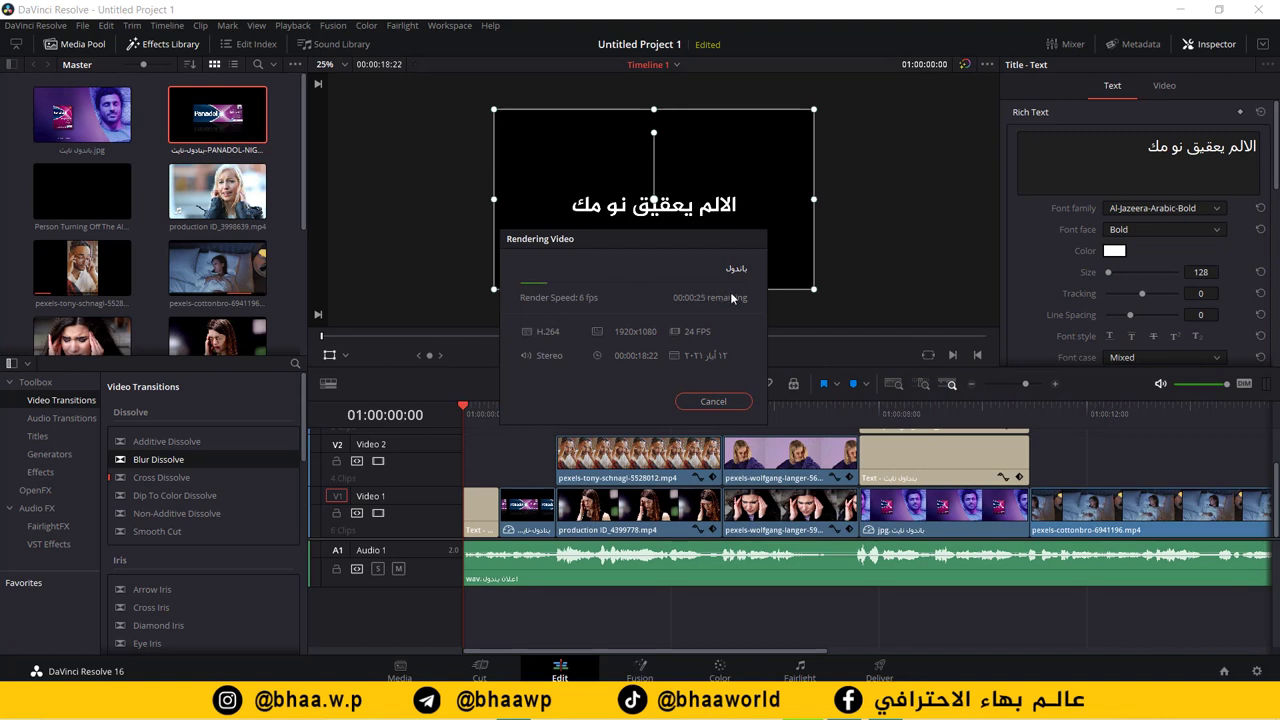
left_click(708, 401)
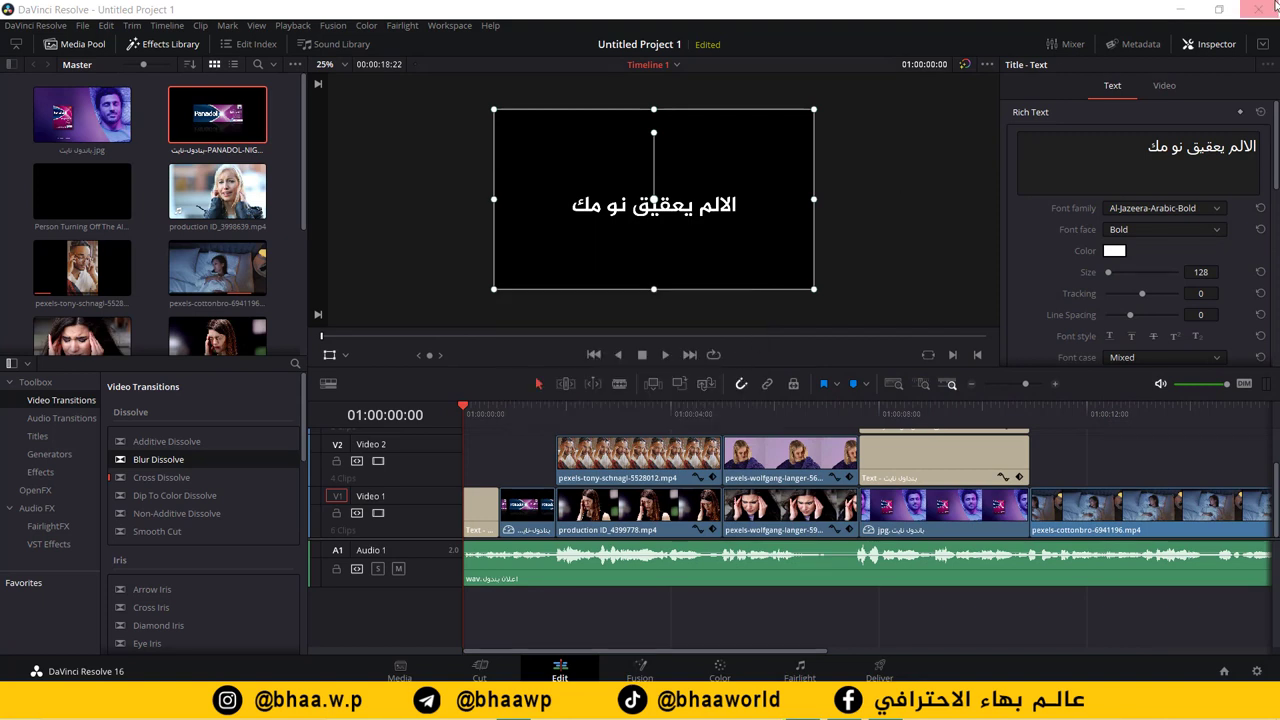
Step: Minimize Resolve and open the exported باندول.mov from the desktop in Media Player Classic
left_click(1170, 11)
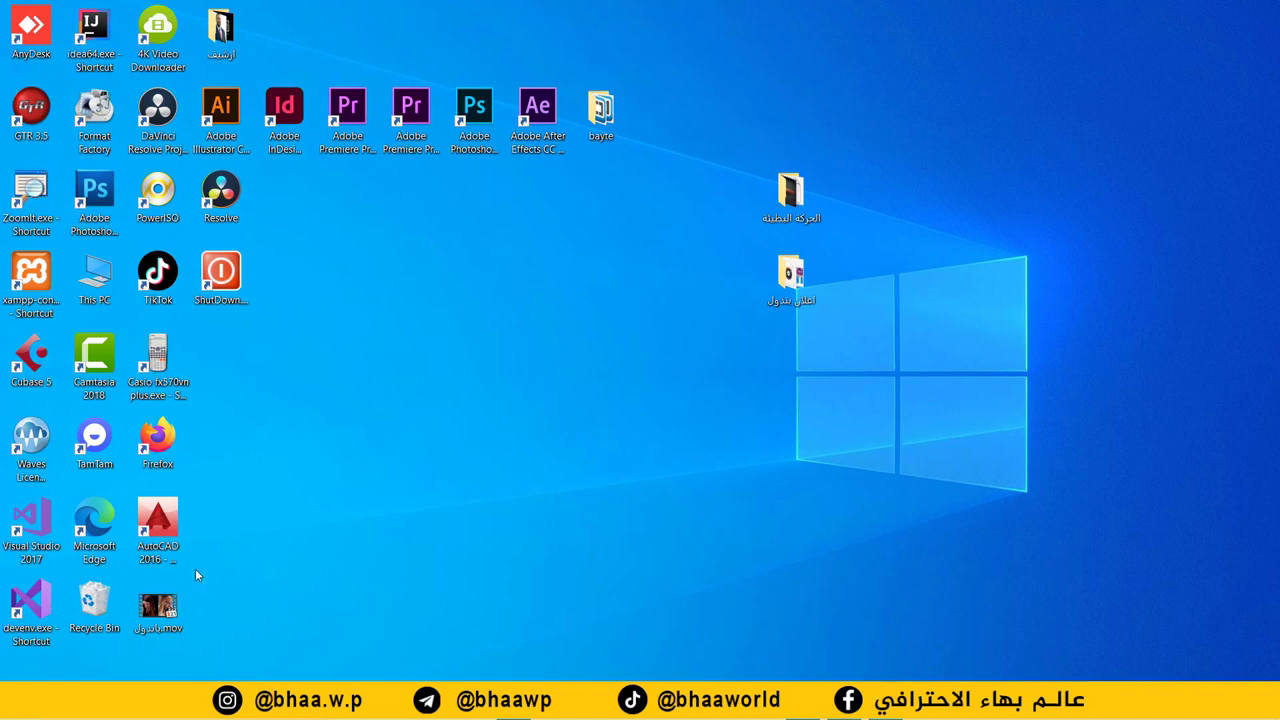
double_click(172, 608)
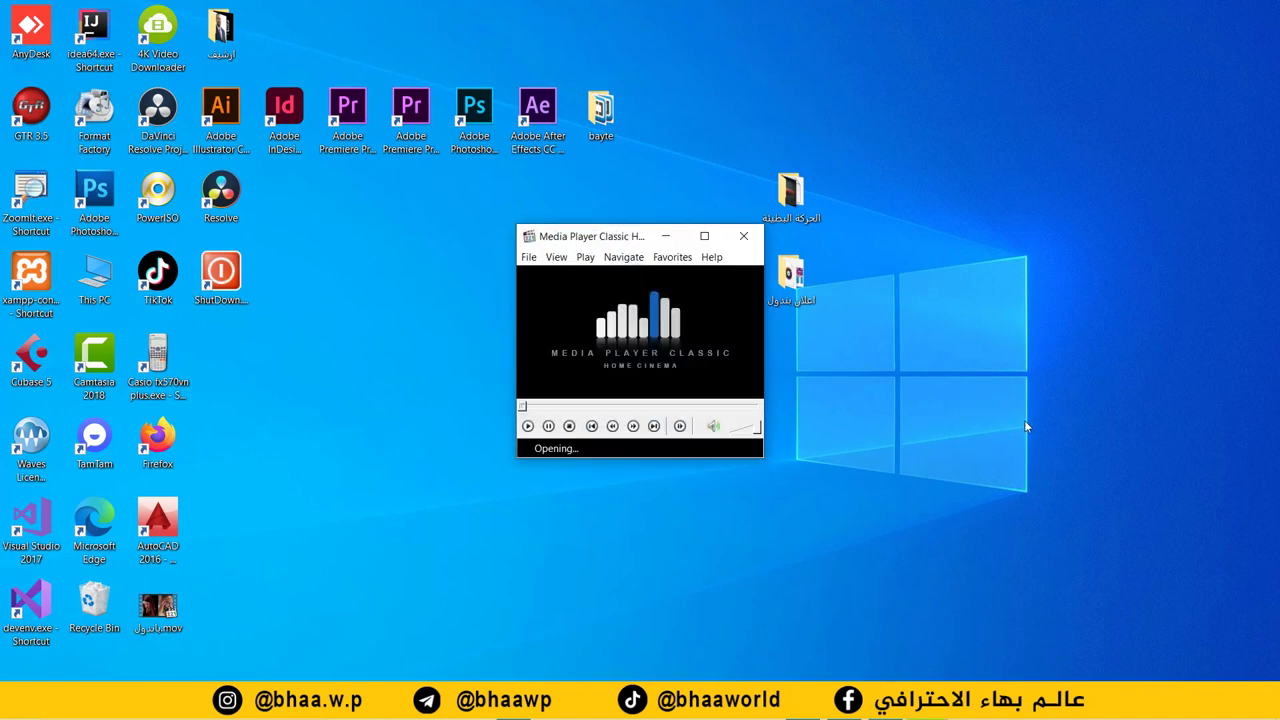